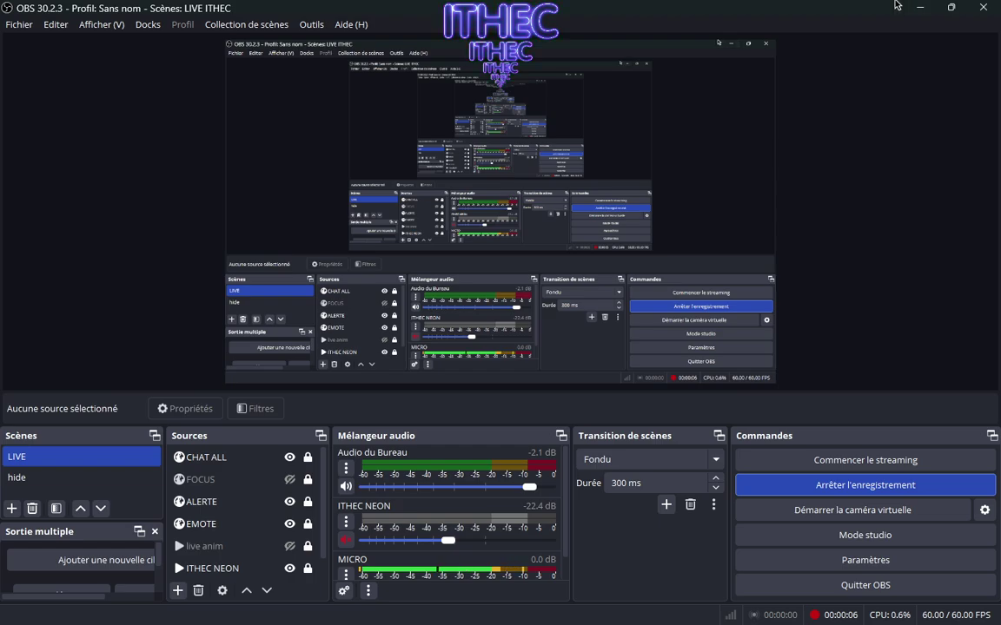
Minimize OBS Studio so the player Blueprint's Ev Controller graph in Unreal Engine shows
{"action": "left_click", "coordinate": [916, 8]}
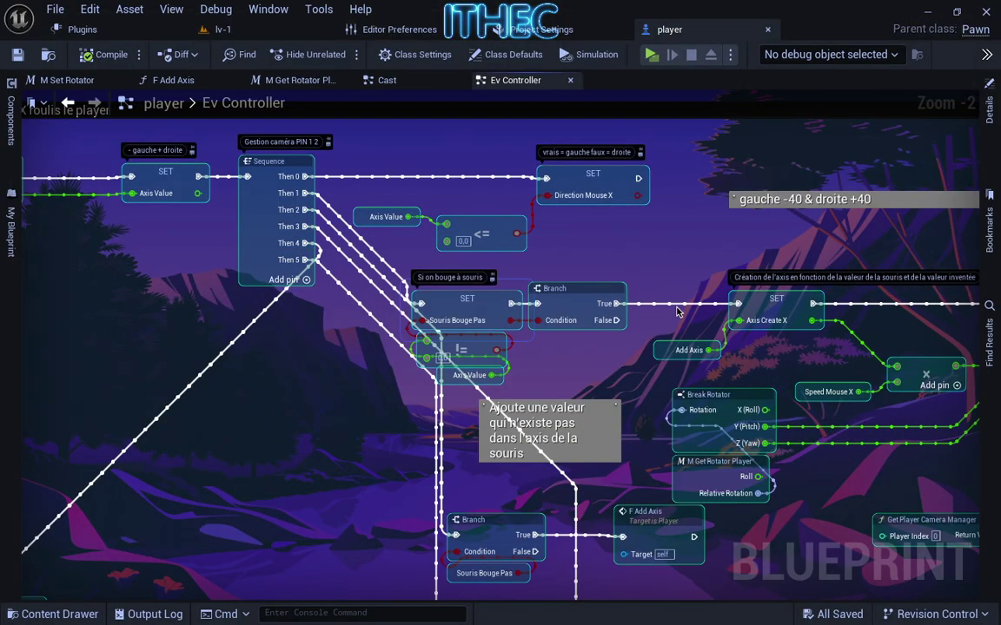
{"action": "scroll", "coordinate": [476, 217], "scroll_direction": "down", "scroll_amount": 2}
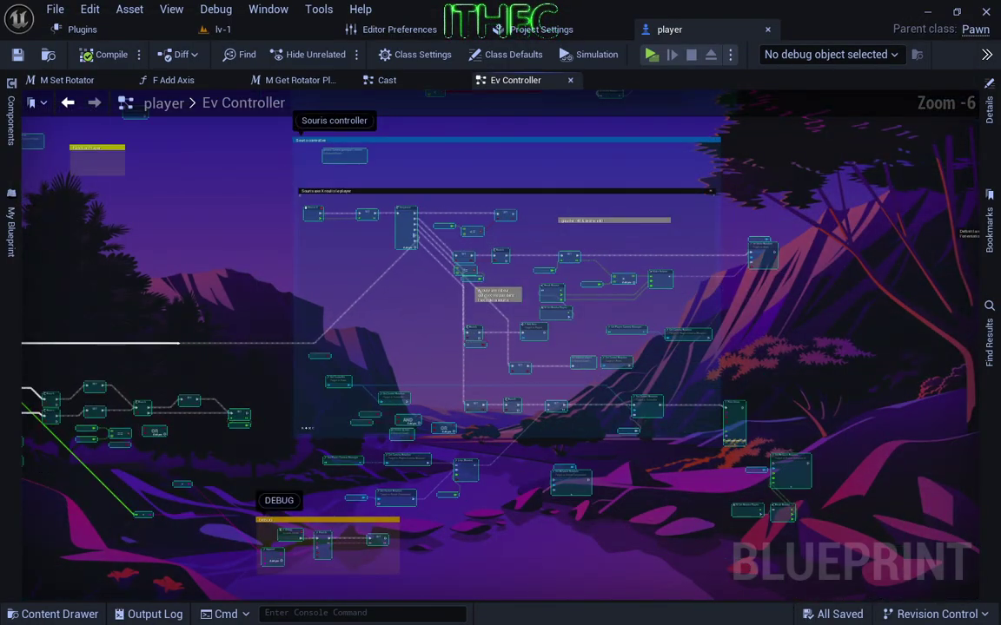
{"action": "right_click_drag", "start_coordinate": [374, 184], "coordinate": [373, 384]}
{"action": "scroll", "coordinate": [374, 384], "scroll_direction": "down", "scroll_amount": 3}
{"action": "right_click_drag", "start_coordinate": [452, 204], "coordinate": [522, 421]}
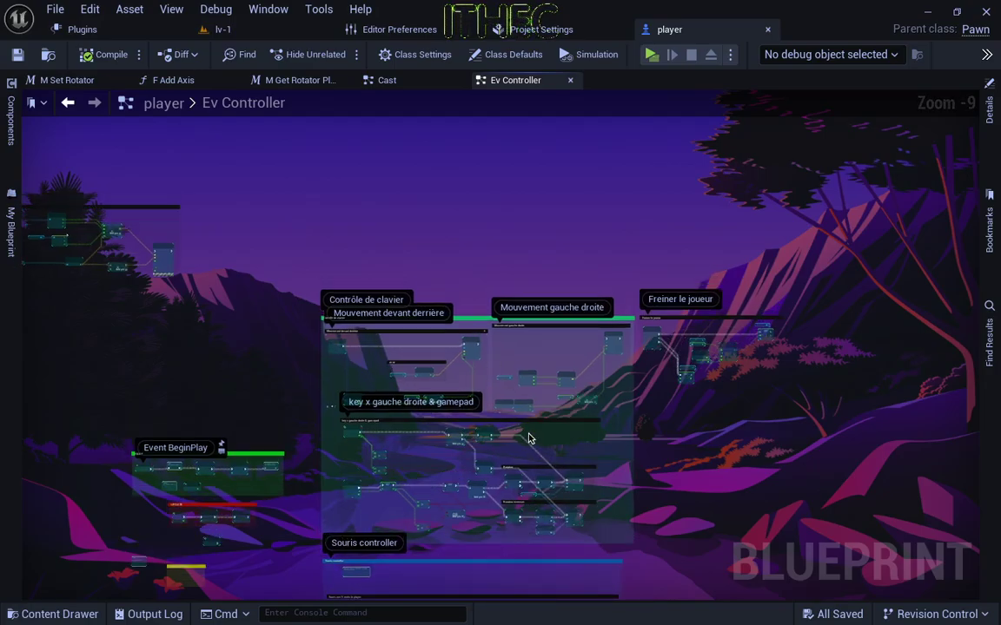
{"action": "scroll", "coordinate": [474, 396], "scroll_direction": "up", "scroll_amount": 6}
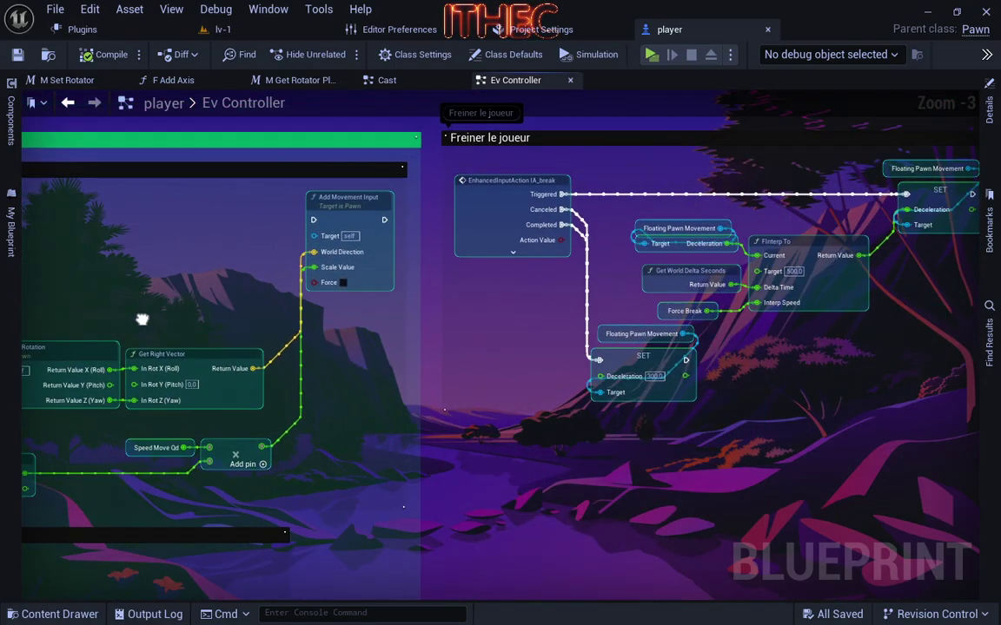
{"action": "right_click_drag", "start_coordinate": [491, 343], "coordinate": [117, 375]}
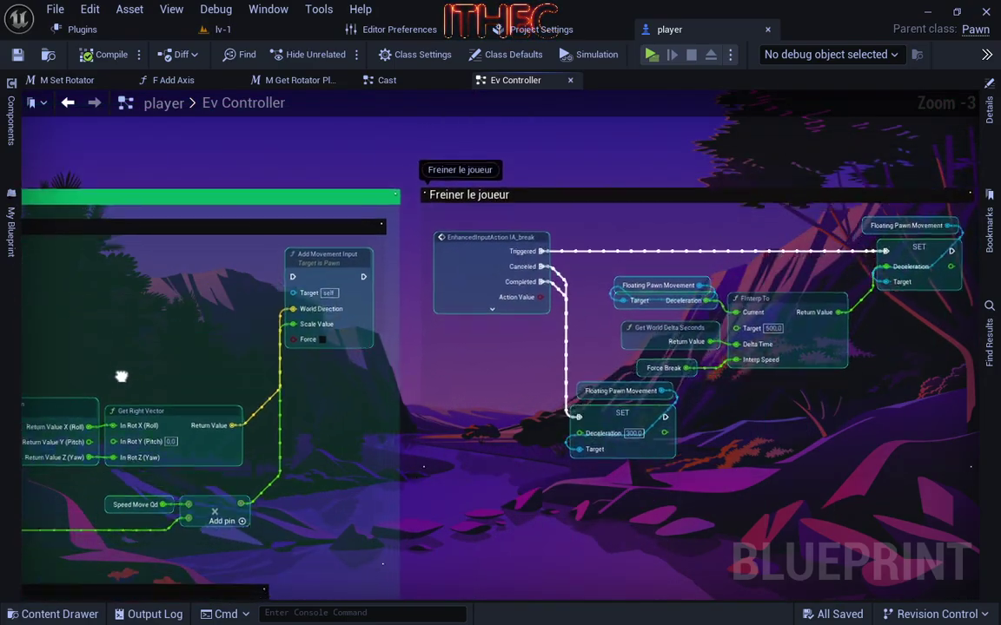
{"action": "scroll", "coordinate": [614, 355], "scroll_direction": "down", "scroll_amount": 2}
{"action": "right_click_drag", "start_coordinate": [516, 463], "coordinate": [808, 225]}
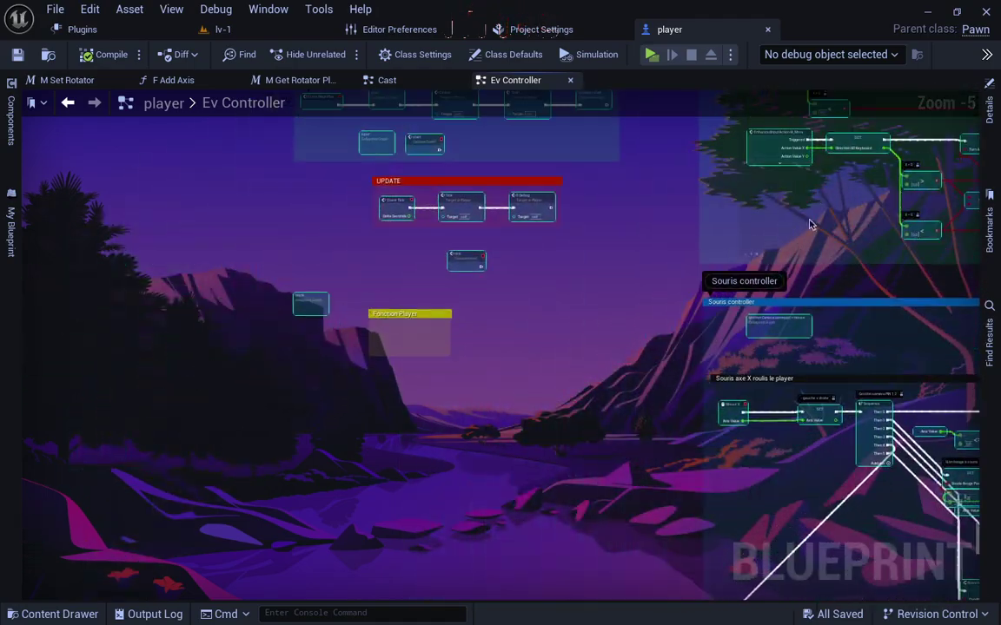
{"action": "right_click_drag", "start_coordinate": [561, 479], "coordinate": [268, 254]}
{"action": "right_click", "coordinate": [268, 254]}
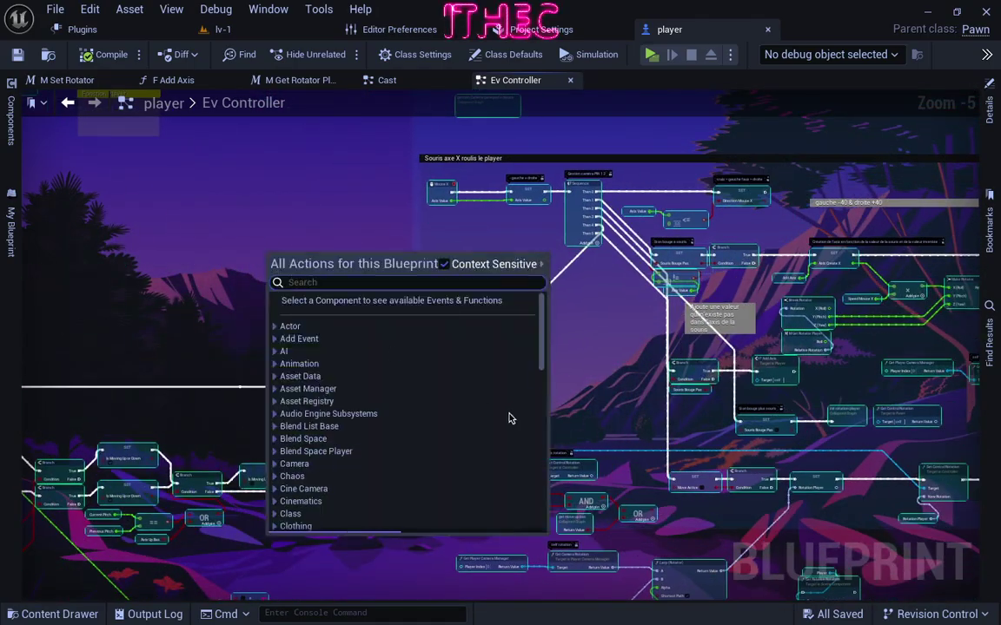
{"action": "right_click_drag", "start_coordinate": [658, 559], "coordinate": [773, 309]}
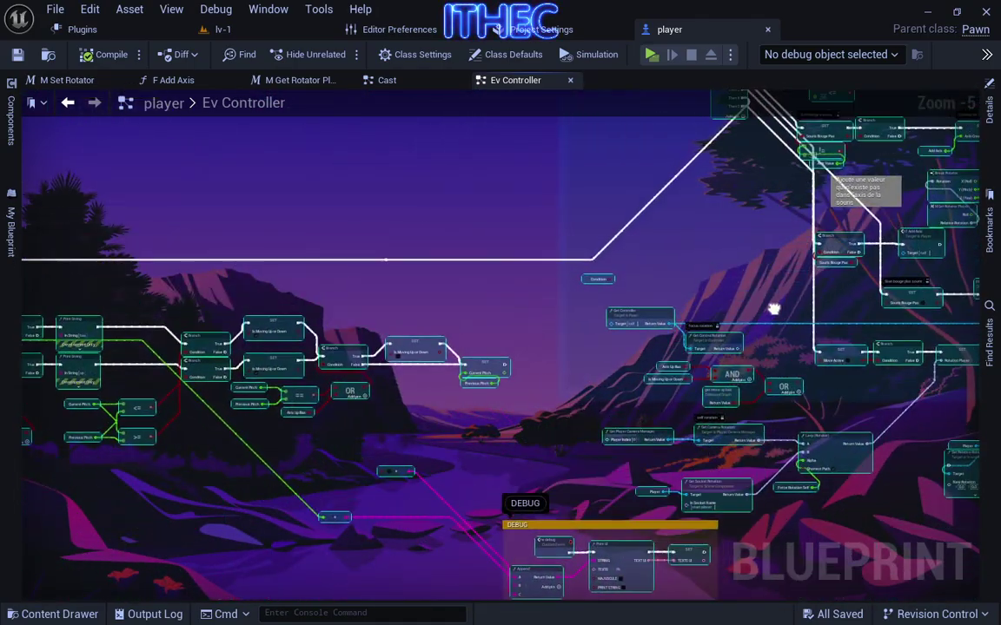
{"action": "mouse_move", "coordinate": [339, 408]}
{"action": "right_mouse_down"}
{"action": "mouse_move", "coordinate": [804, 286]}
{"action": "mouse_move", "coordinate": [34, 425]}
{"action": "right_mouse_up"}
{"action": "scroll", "coordinate": [496, 326], "scroll_direction": "up", "scroll_amount": 2}
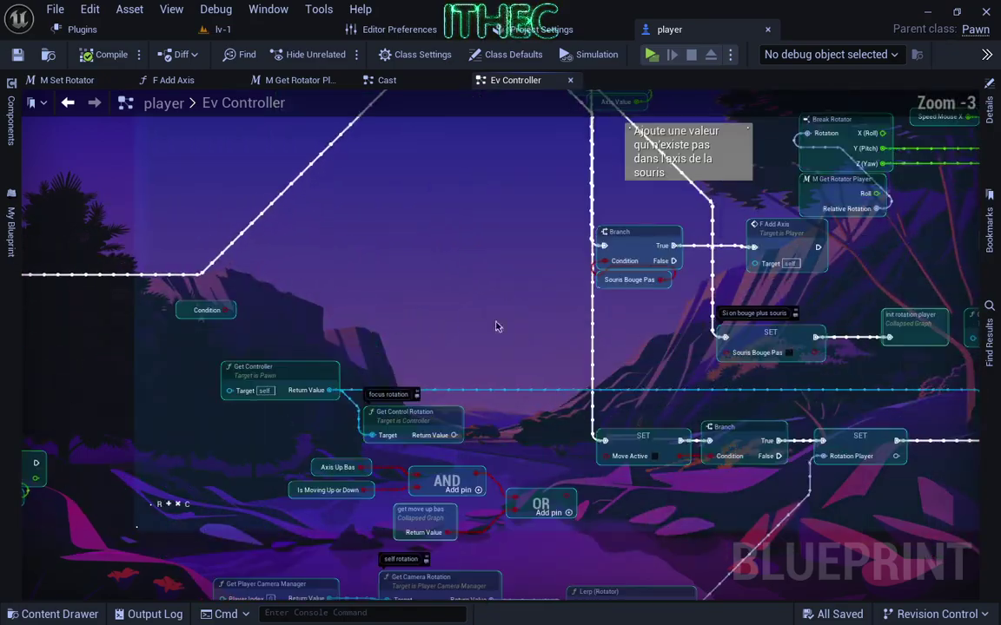
{"action": "mouse_move", "coordinate": [496, 325]}
{"action": "right_mouse_down"}
{"action": "mouse_move", "coordinate": [259, 413]}
{"action": "mouse_move", "coordinate": [192, 172]}
{"action": "mouse_move", "coordinate": [392, 133]}
{"action": "mouse_move", "coordinate": [546, 164]}
{"action": "right_mouse_up"}
{"action": "scroll", "coordinate": [546, 392], "scroll_direction": "down", "scroll_amount": 3}
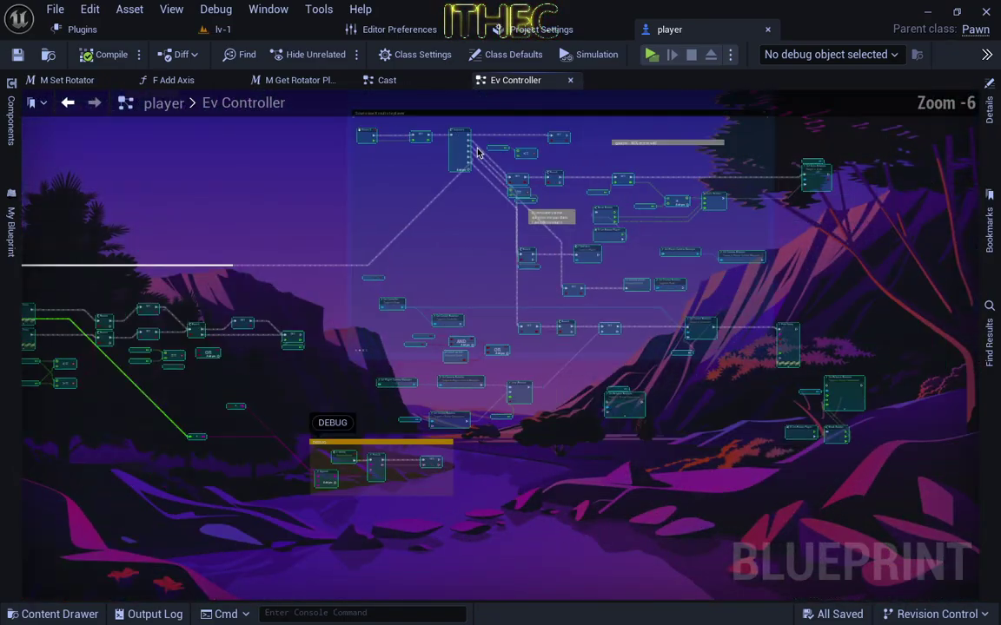
{"action": "mouse_move", "coordinate": [547, 391]}
{"action": "right_mouse_down"}
{"action": "mouse_move", "coordinate": [531, 395]}
{"action": "mouse_move", "coordinate": [751, 446]}
{"action": "right_mouse_up"}
{"action": "right_click_drag", "start_coordinate": [685, 508], "coordinate": [545, 447]}
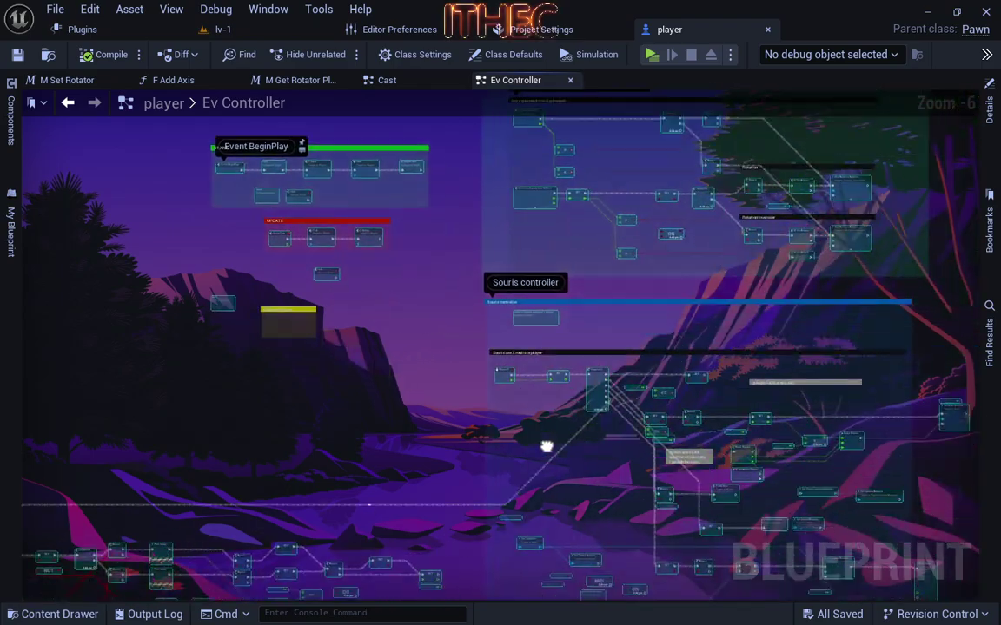
{"action": "scroll", "coordinate": [544, 446], "scroll_direction": "up", "scroll_amount": 2}
{"action": "scroll", "coordinate": [531, 398], "scroll_direction": "up", "scroll_amount": 2}
{"action": "right_click_drag", "start_coordinate": [689, 393], "coordinate": [629, 223]}
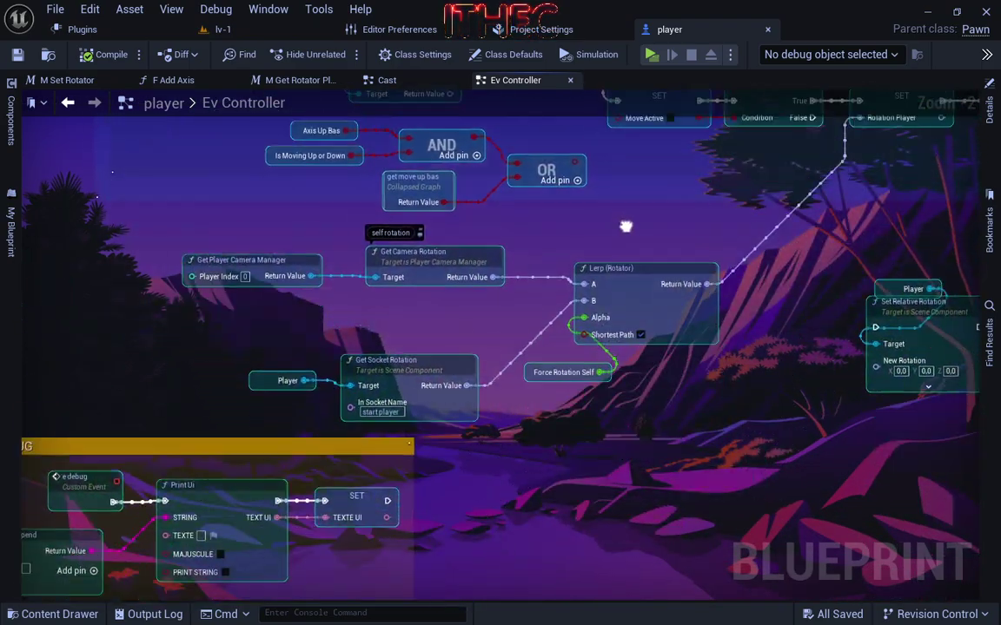
{"action": "mouse_move", "coordinate": [793, 245]}
{"action": "right_mouse_down"}
{"action": "mouse_move", "coordinate": [576, 340]}
{"action": "mouse_move", "coordinate": [482, 413]}
{"action": "right_mouse_up"}
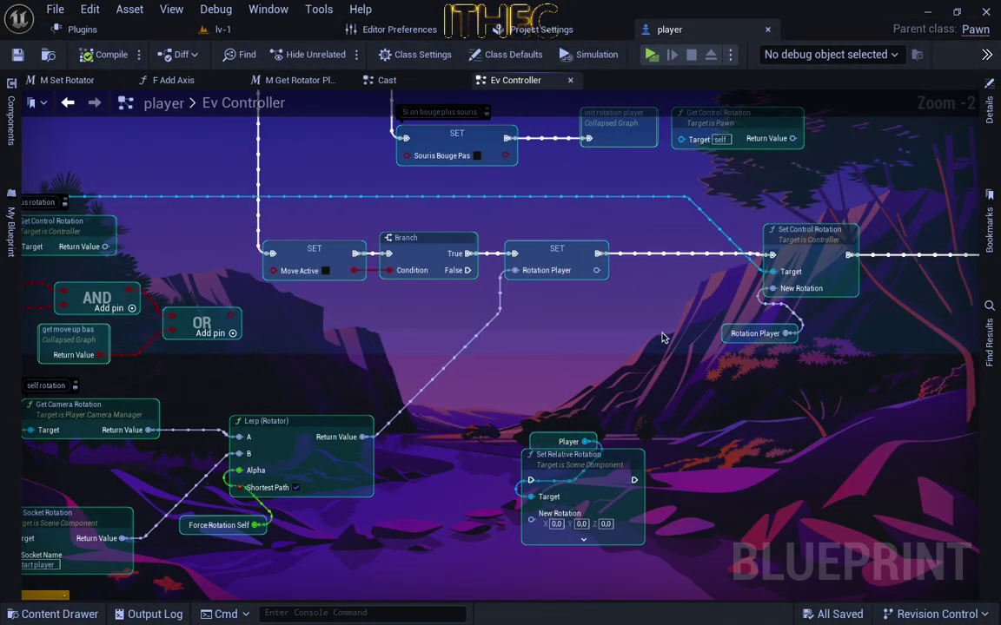
Review the F Add Axis function graph, then go back to the Ev Controller graph
{"action": "scroll", "coordinate": [599, 287], "scroll_direction": "down", "scroll_amount": 2}
{"action": "right_click", "coordinate": [455, 191]}
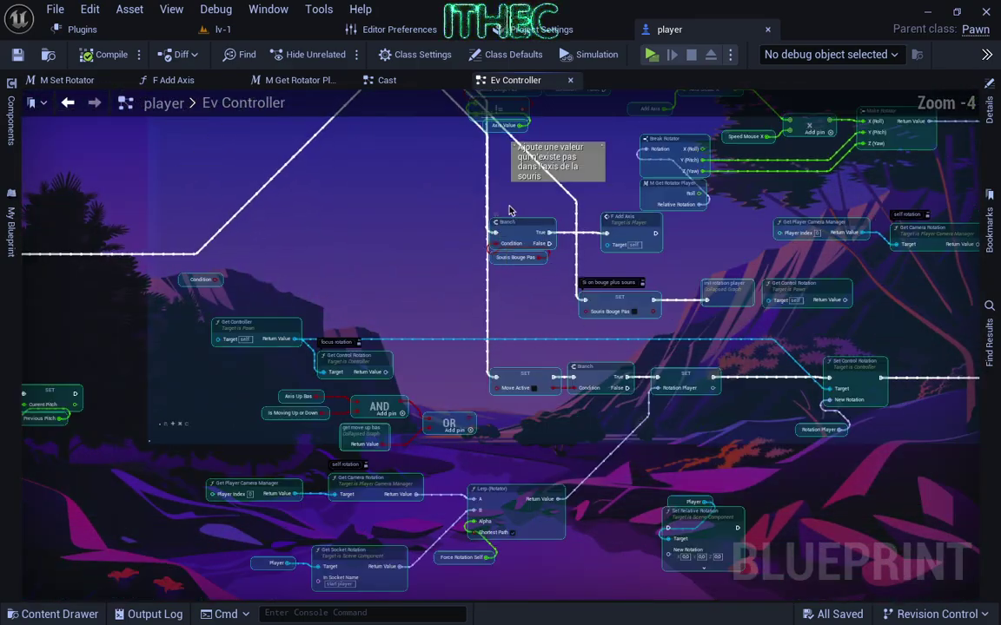
{"action": "double_click", "coordinate": [611, 203]}
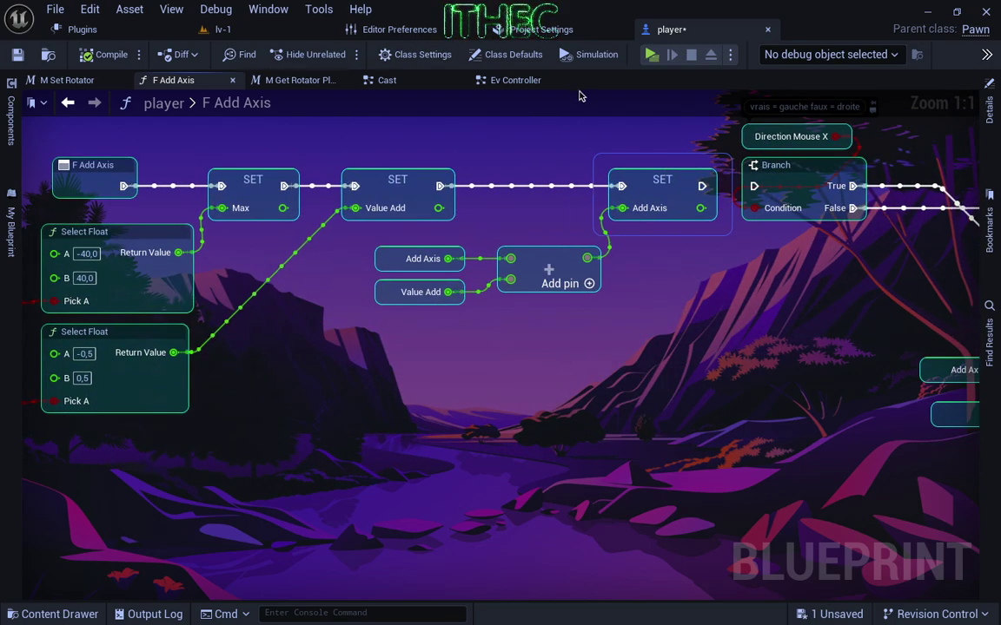
{"action": "left_click", "coordinate": [516, 80]}
{"action": "scroll", "coordinate": [680, 294], "scroll_direction": "down", "scroll_amount": 3}
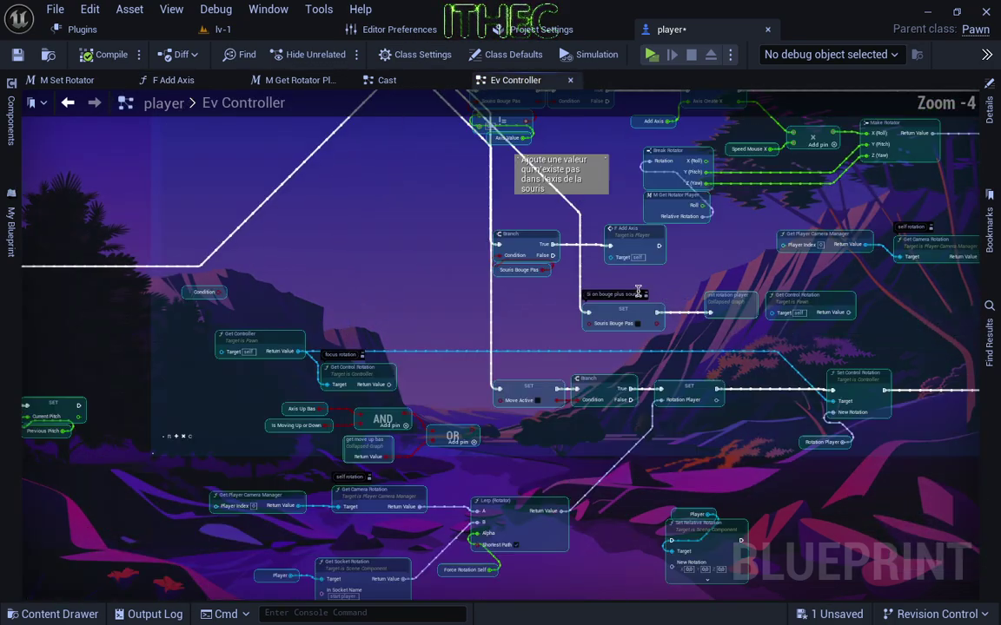
{"action": "scroll", "coordinate": [559, 289], "scroll_direction": "up", "scroll_amount": 1}
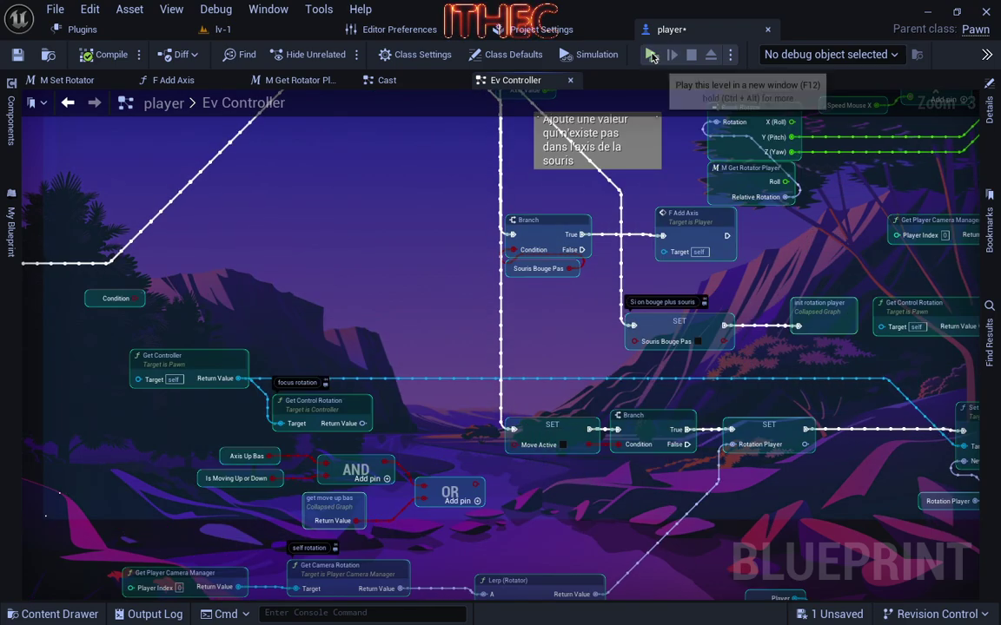
Play-test lv-1 in Standalone, steering the dolphin, then end the preview with Esc
{"action": "left_click", "coordinate": [218, 28]}
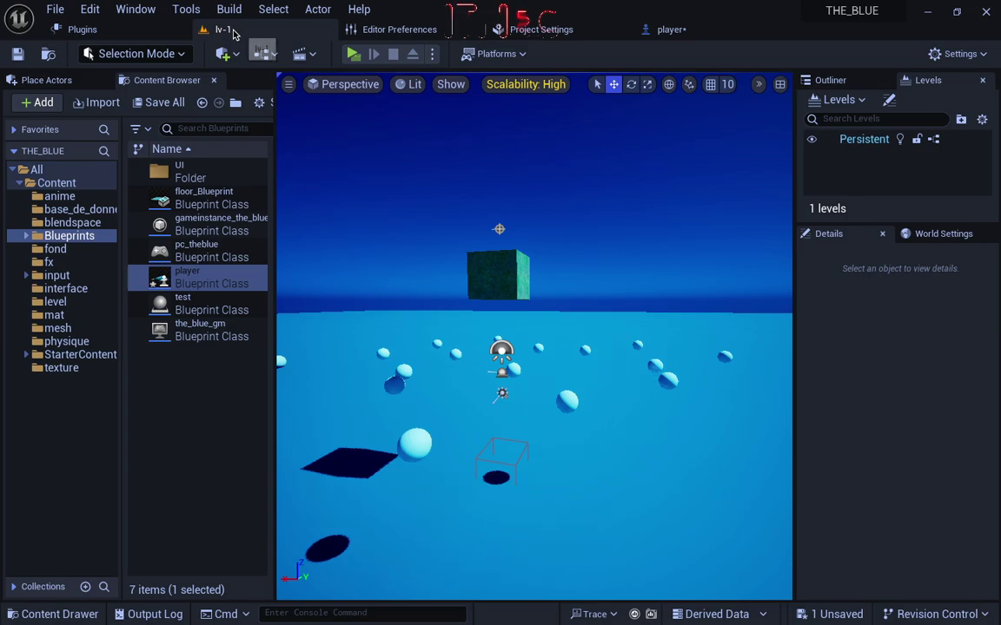
{"action": "left_click", "coordinate": [646, 30]}
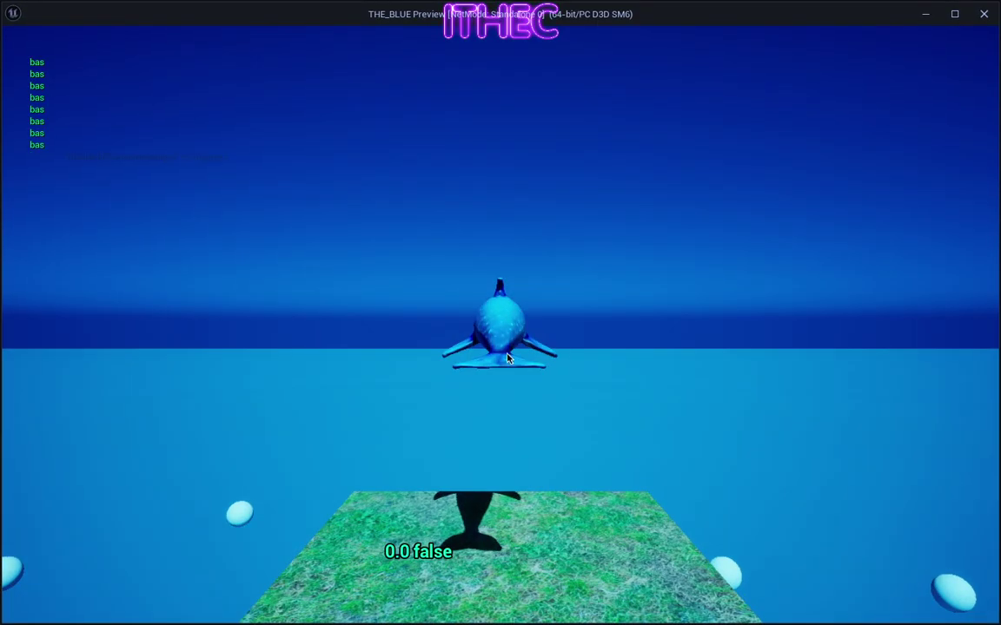
{"action": "left_click", "coordinate": [508, 358]}
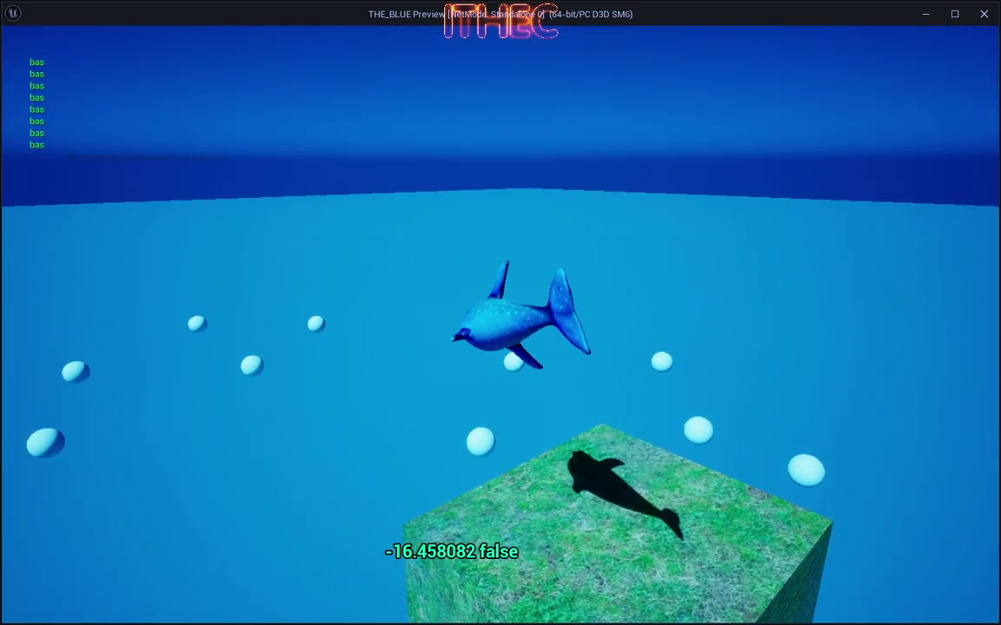
{"action": "key", "text": "Escape"}
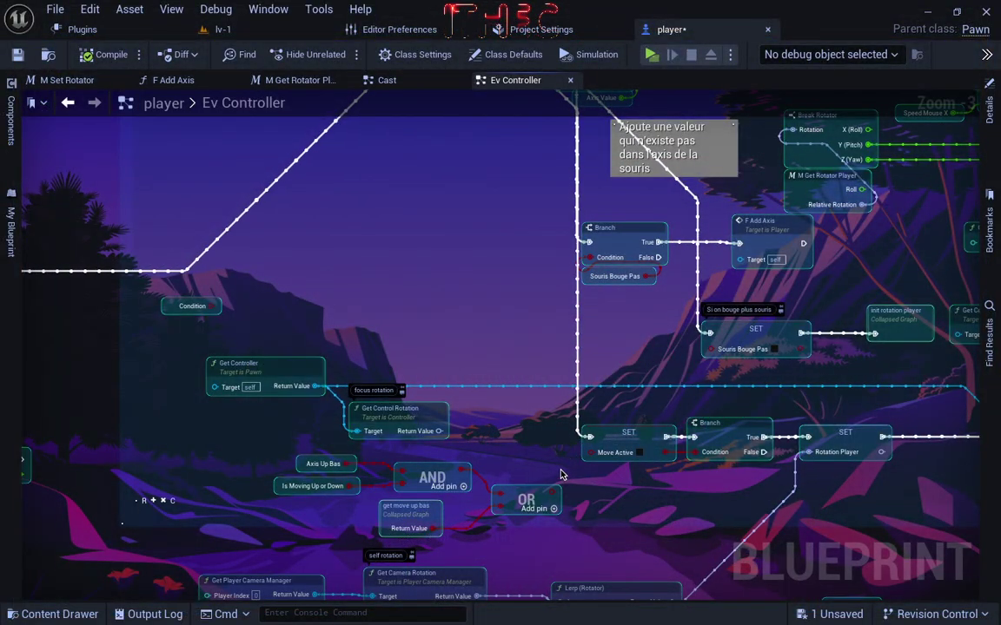
{"action": "right_click_drag", "start_coordinate": [529, 416], "coordinate": [405, 438]}
{"action": "scroll", "coordinate": [409, 440], "scroll_direction": "down", "scroll_amount": 2}
{"action": "scroll", "coordinate": [409, 439], "scroll_direction": "up", "scroll_amount": 3}
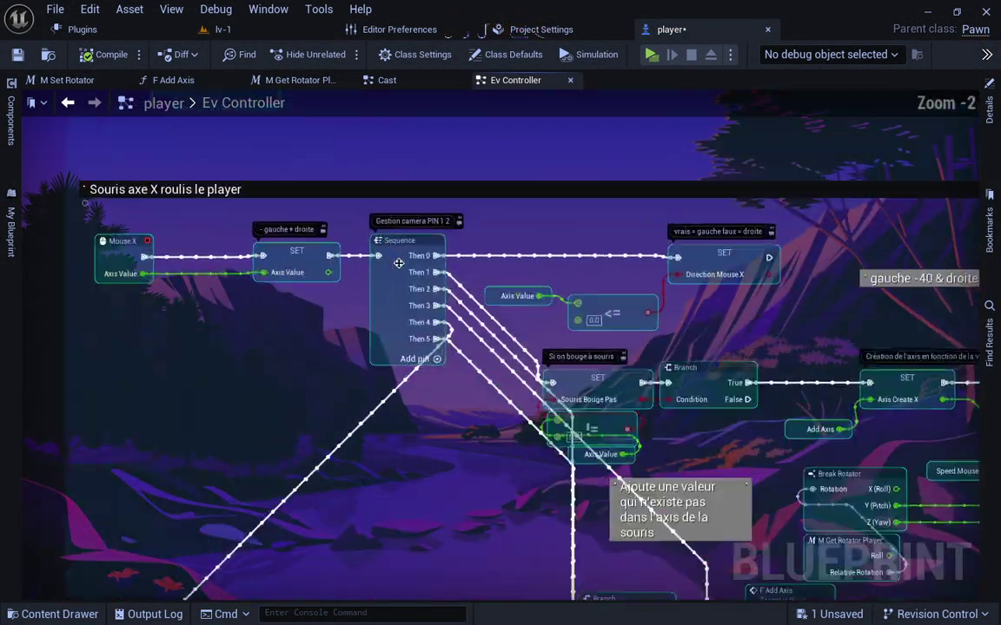
{"action": "scroll", "coordinate": [484, 298], "scroll_direction": "up", "scroll_amount": 2}
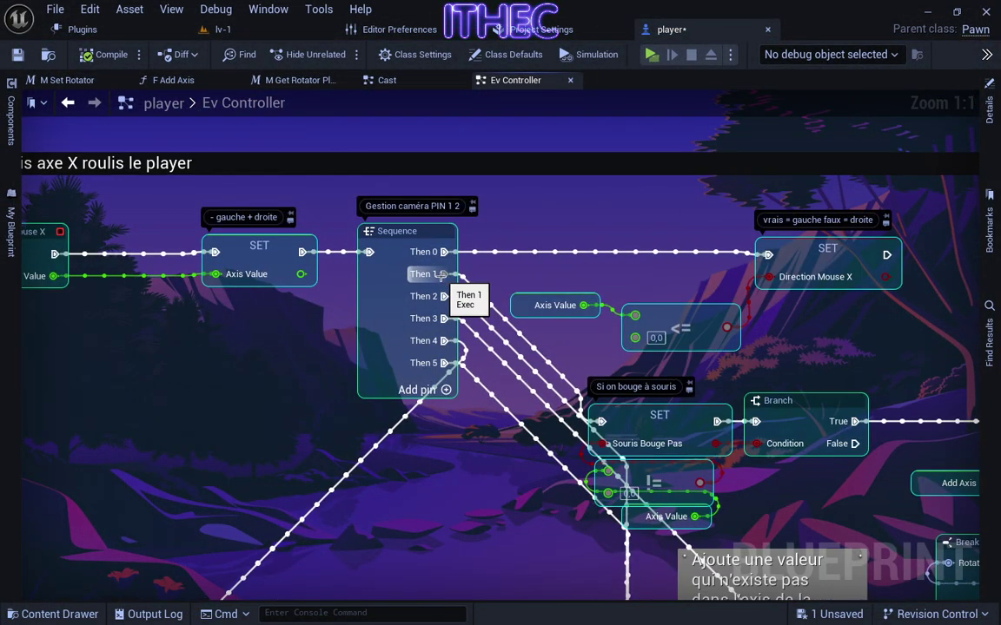
{"action": "right_click_drag", "start_coordinate": [509, 486], "coordinate": [327, 318]}
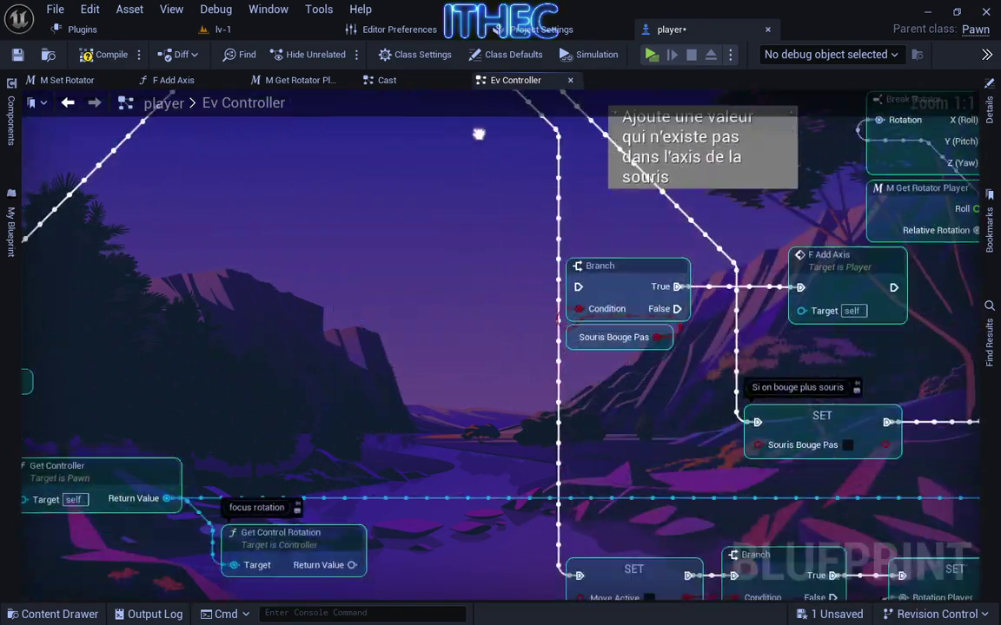
{"action": "right_click_drag", "start_coordinate": [541, 539], "coordinate": [476, 337]}
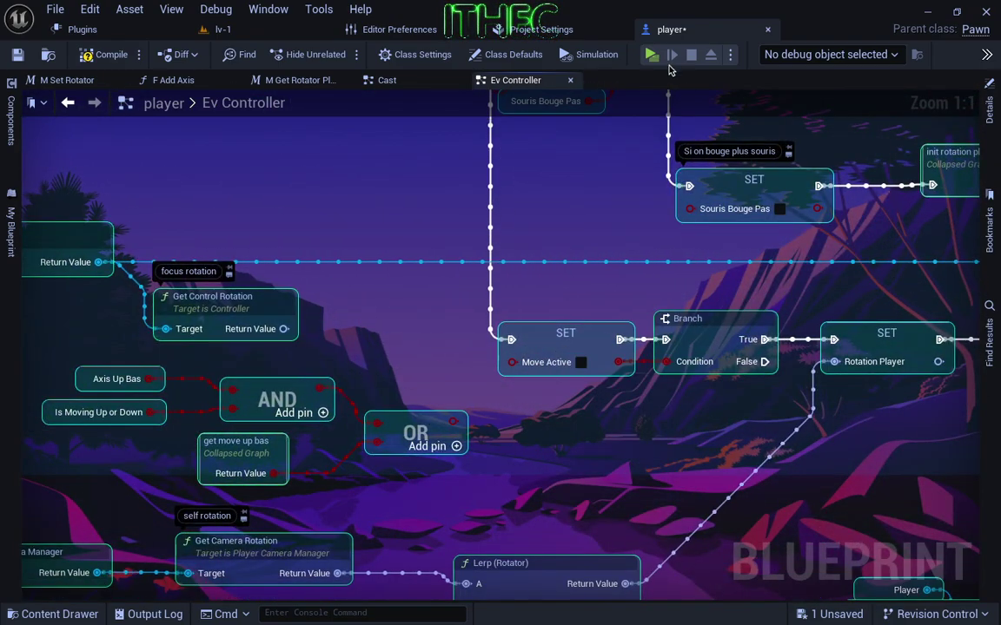
{"action": "scroll", "coordinate": [557, 350], "scroll_direction": "down", "scroll_amount": 2}
{"action": "mouse_move", "coordinate": [535, 361]}
{"action": "right_mouse_down"}
{"action": "mouse_move", "coordinate": [474, 108]}
{"action": "mouse_move", "coordinate": [734, 113]}
{"action": "right_mouse_up"}
{"action": "scroll", "coordinate": [230, 210], "scroll_direction": "up", "scroll_amount": 1}
{"action": "scroll", "coordinate": [230, 210], "scroll_direction": "up", "scroll_amount": 1}
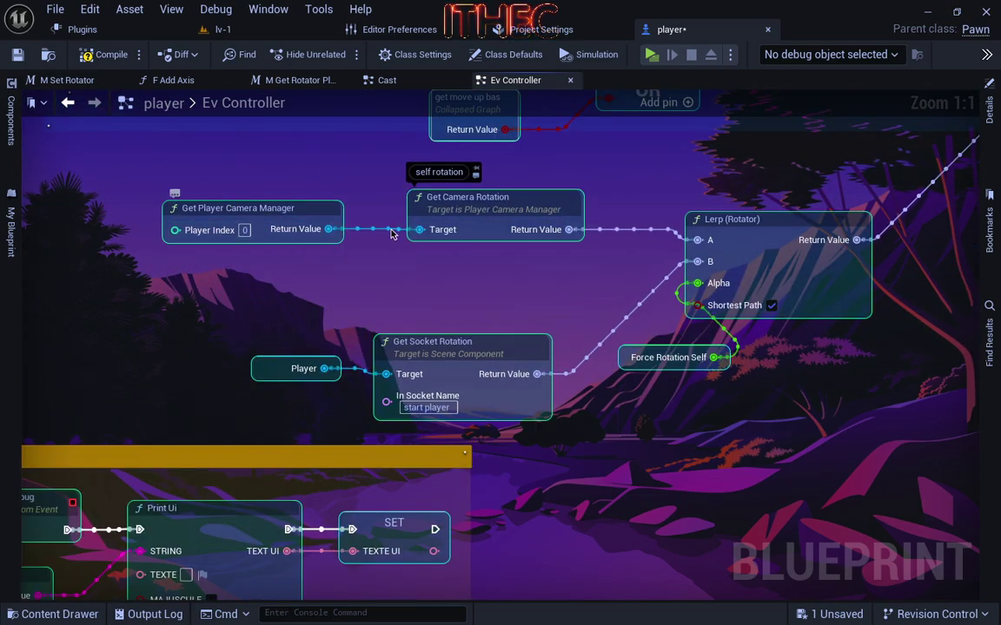
{"action": "right_click_drag", "start_coordinate": [452, 216], "coordinate": [183, 252]}
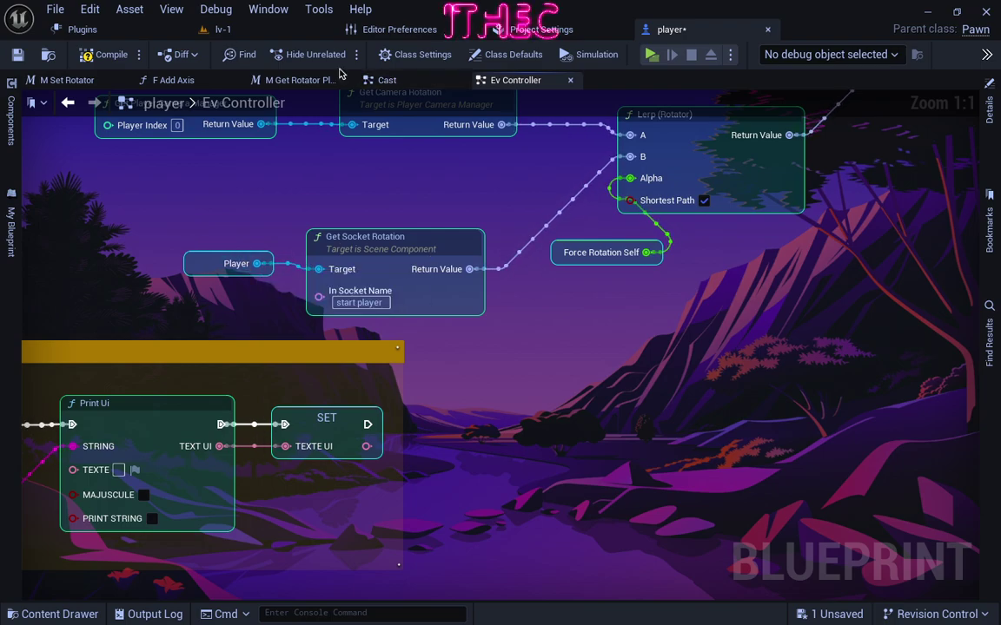
{"action": "left_click", "coordinate": [8, 97]}
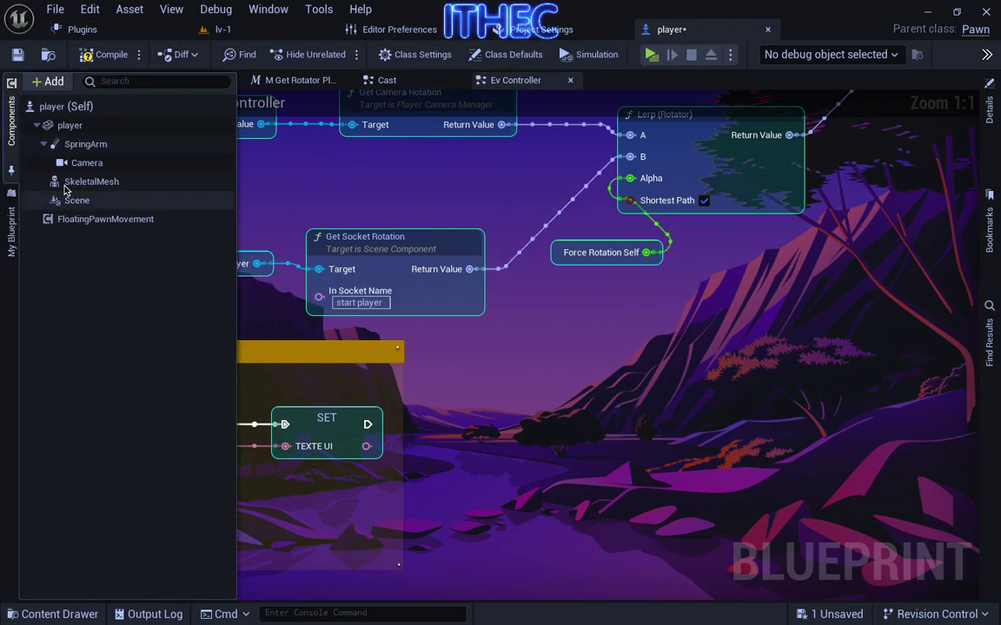
{"action": "double_click", "coordinate": [76, 122]}
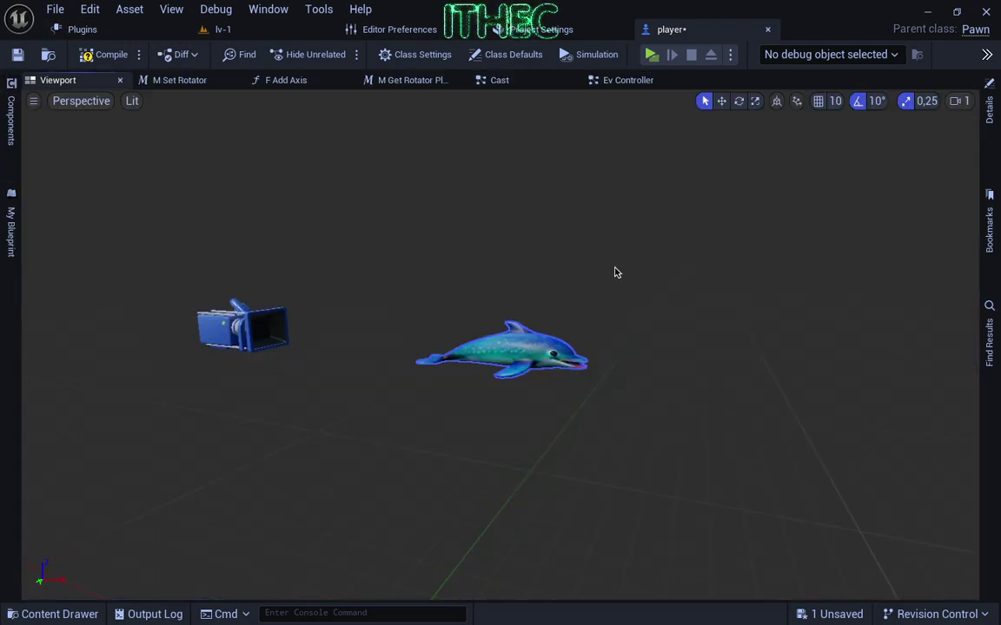
{"action": "left_click", "coordinate": [990, 113]}
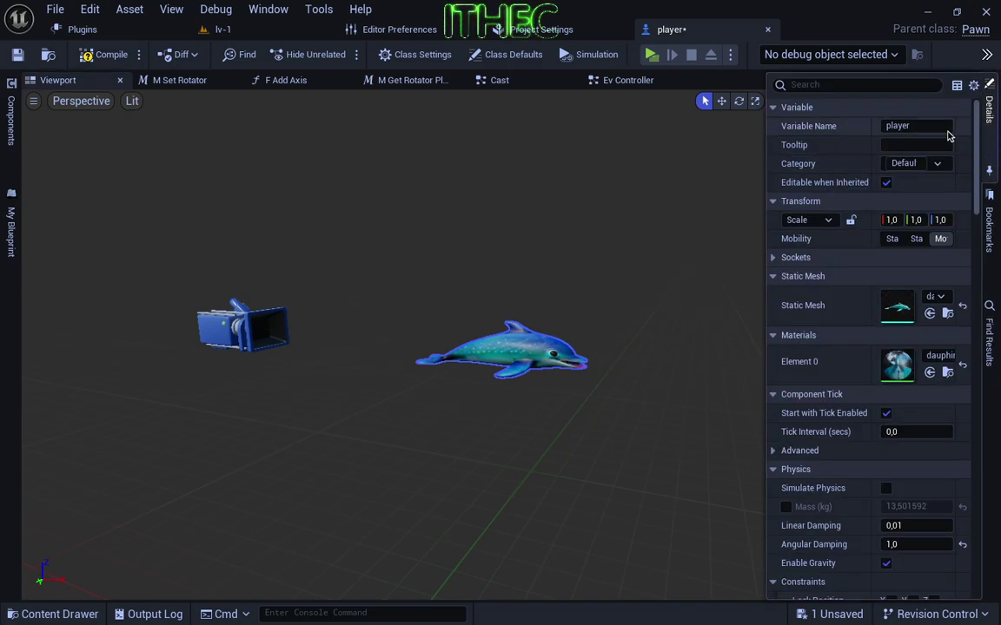
{"action": "double_click", "coordinate": [897, 308]}
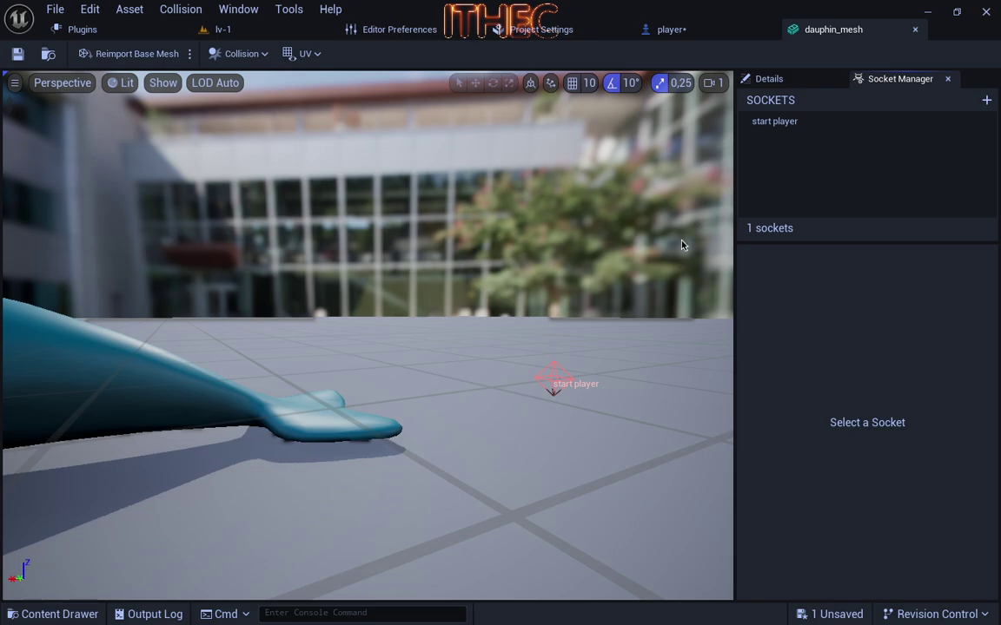
{"action": "left_click", "coordinate": [791, 122]}
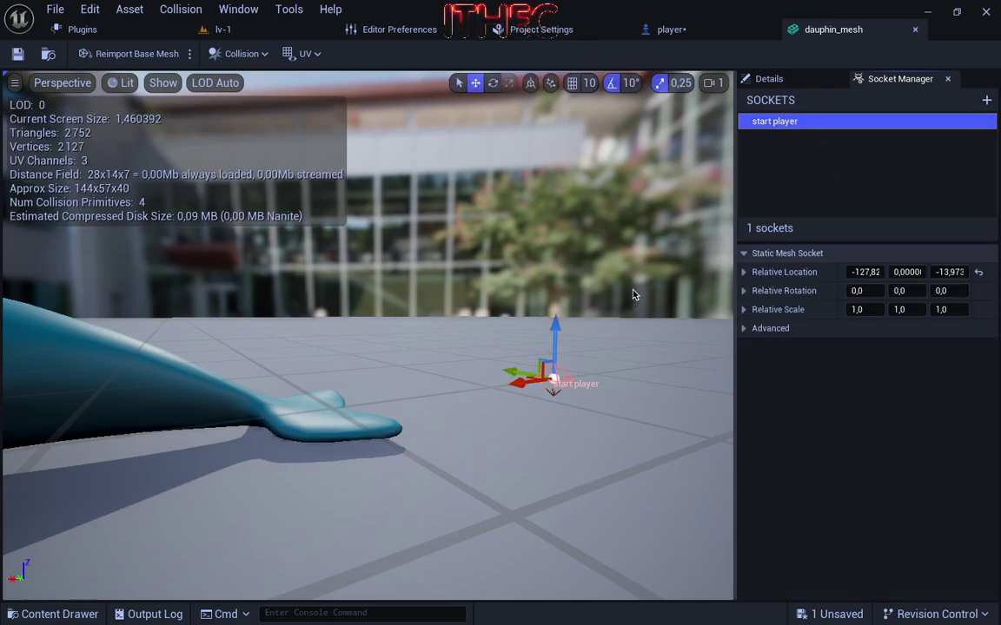
{"action": "mouse_move", "coordinate": [665, 288]}
{"action": "left_mouse_down"}
{"action": "mouse_move", "coordinate": [625, 226]}
{"action": "mouse_move", "coordinate": [522, 287]}
{"action": "left_mouse_up"}
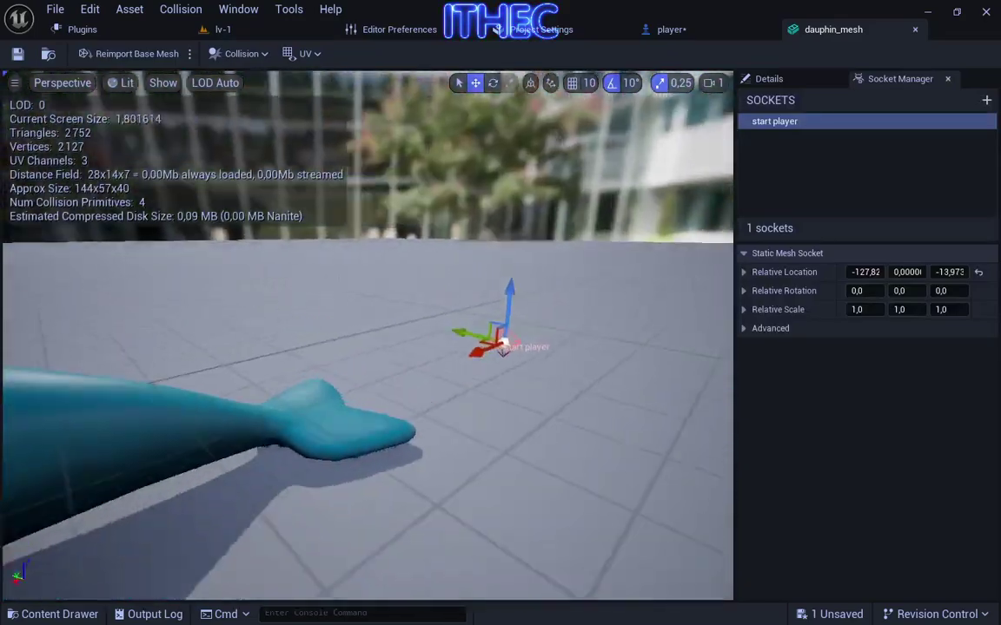
{"action": "left_click_drag", "start_coordinate": [522, 287], "coordinate": [660, 260]}
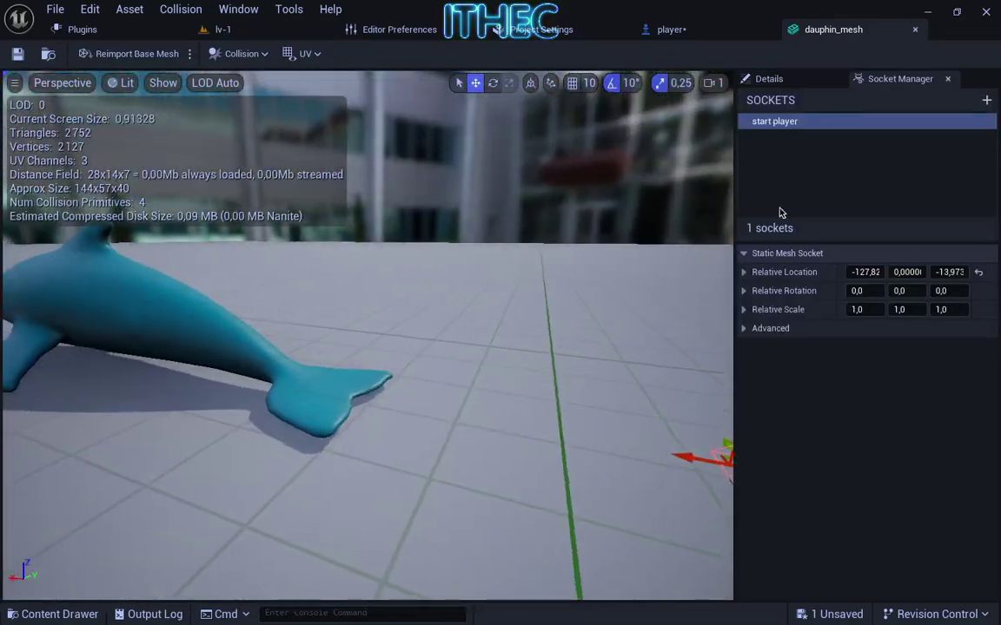
{"action": "left_click", "coordinate": [916, 31]}
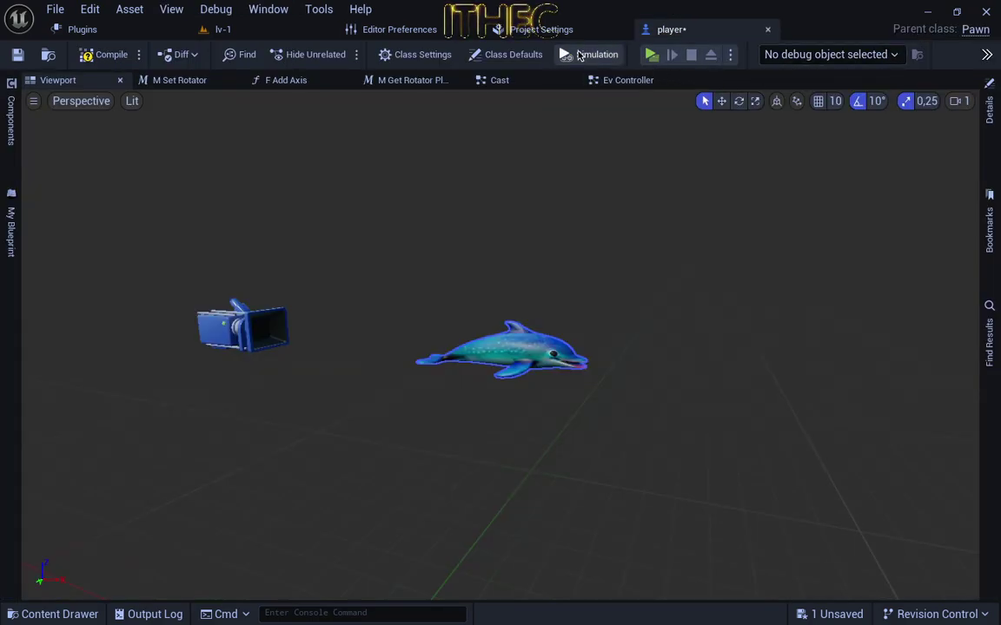
Show the Ev Controller graph with the My Blueprint panel and select the Lerp (Rotator) node
{"action": "left_click", "coordinate": [627, 81]}
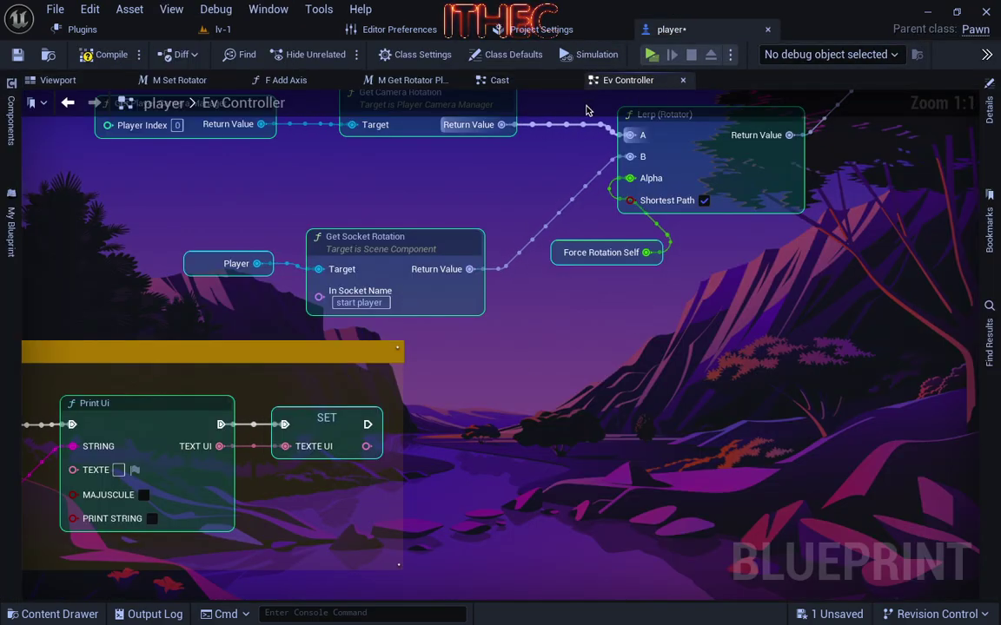
{"action": "left_click", "coordinate": [7, 248]}
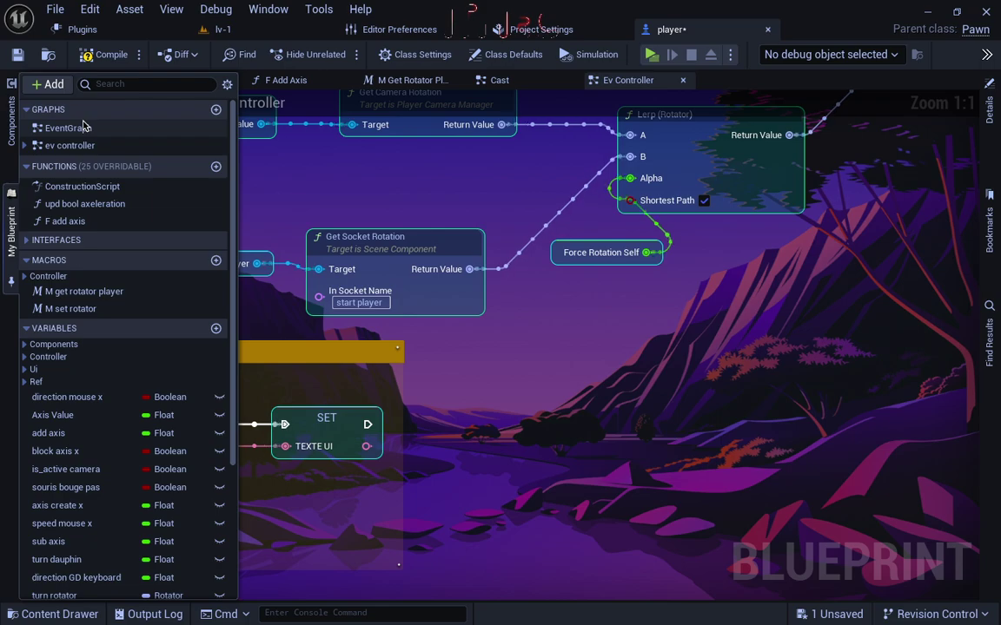
{"action": "right_click_drag", "start_coordinate": [502, 283], "coordinate": [297, 447]}
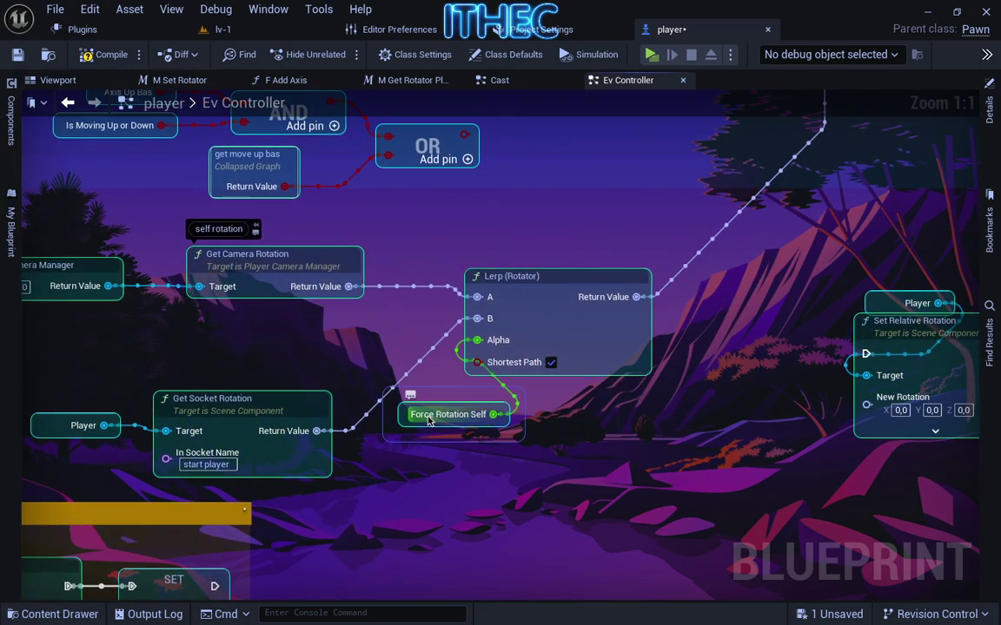
{"action": "left_click", "coordinate": [542, 271]}
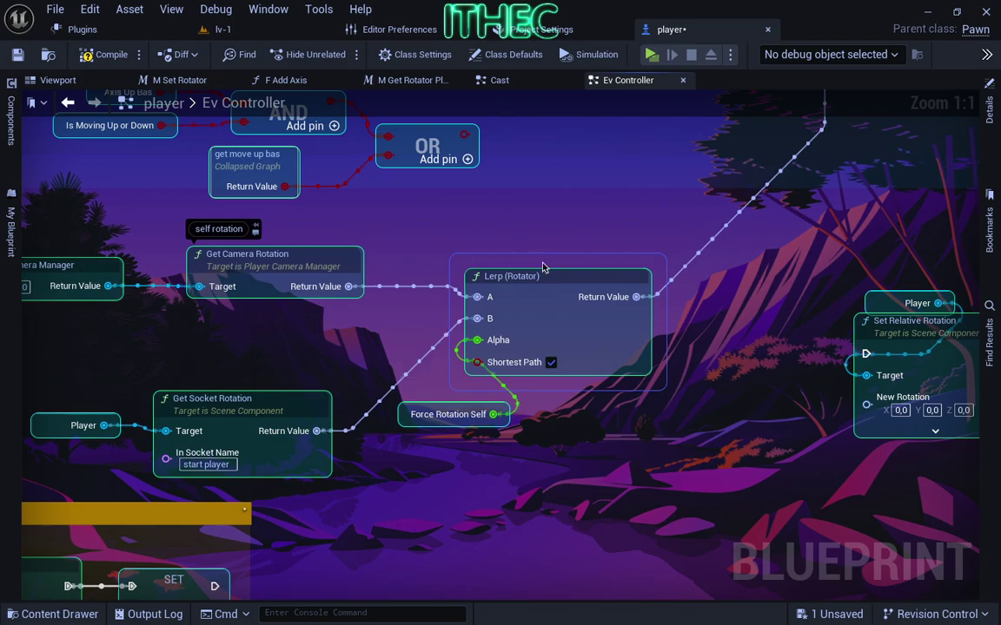
Pan across the Camera Manager, Branch, Set Control Rotation, Print String, Move Active and Branch nodes
{"action": "right_click_drag", "start_coordinate": [602, 244], "coordinate": [664, 233]}
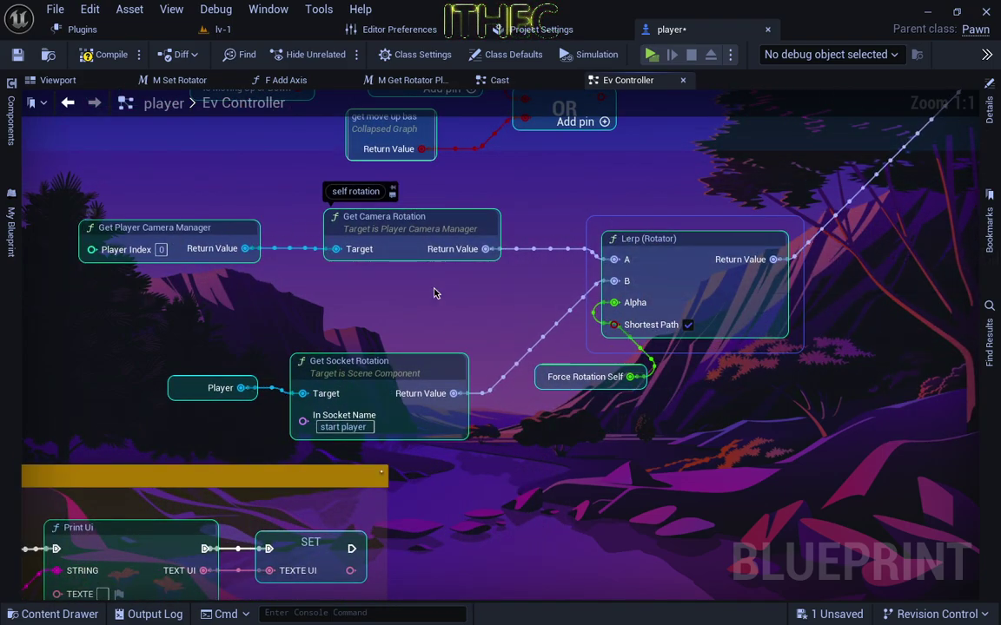
{"action": "right_click_drag", "start_coordinate": [406, 379], "coordinate": [491, 263]}
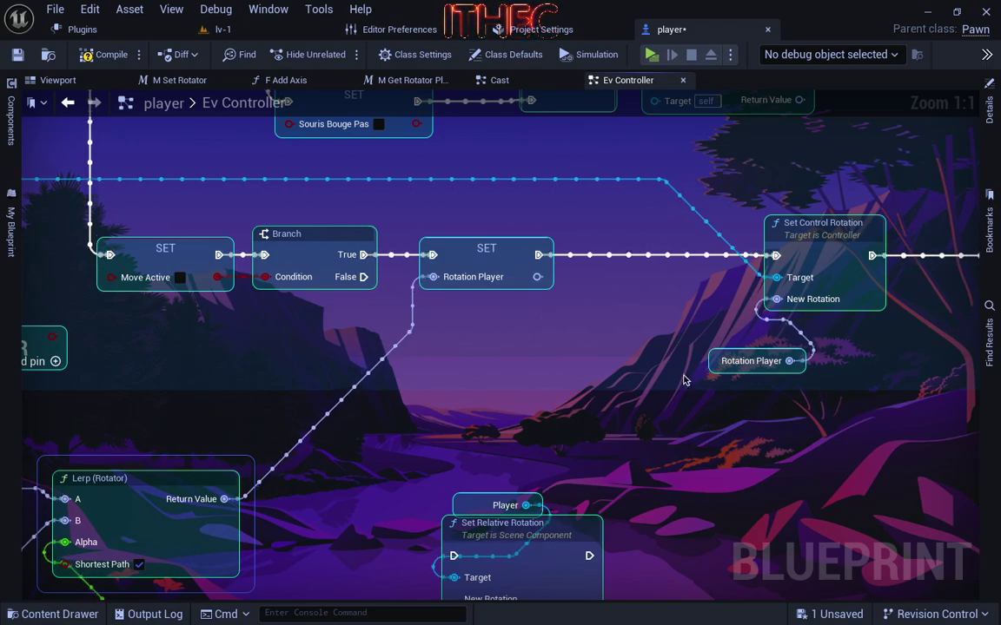
{"action": "right_click_drag", "start_coordinate": [493, 261], "coordinate": [294, 267]}
{"action": "left_click_drag", "start_coordinate": [524, 193], "coordinate": [542, 285]}
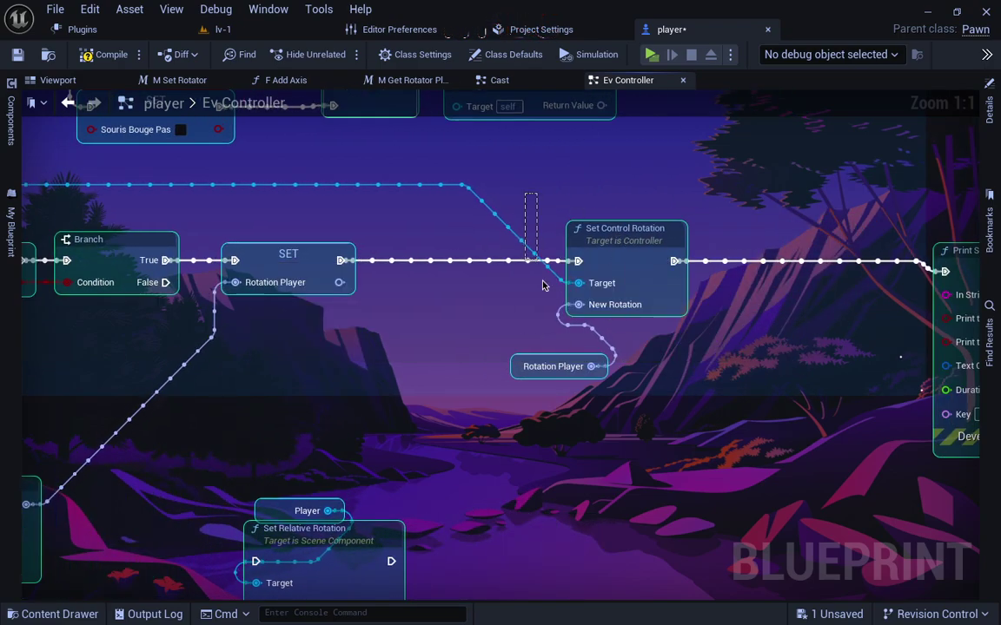
{"action": "right_click_drag", "start_coordinate": [707, 392], "coordinate": [516, 345]}
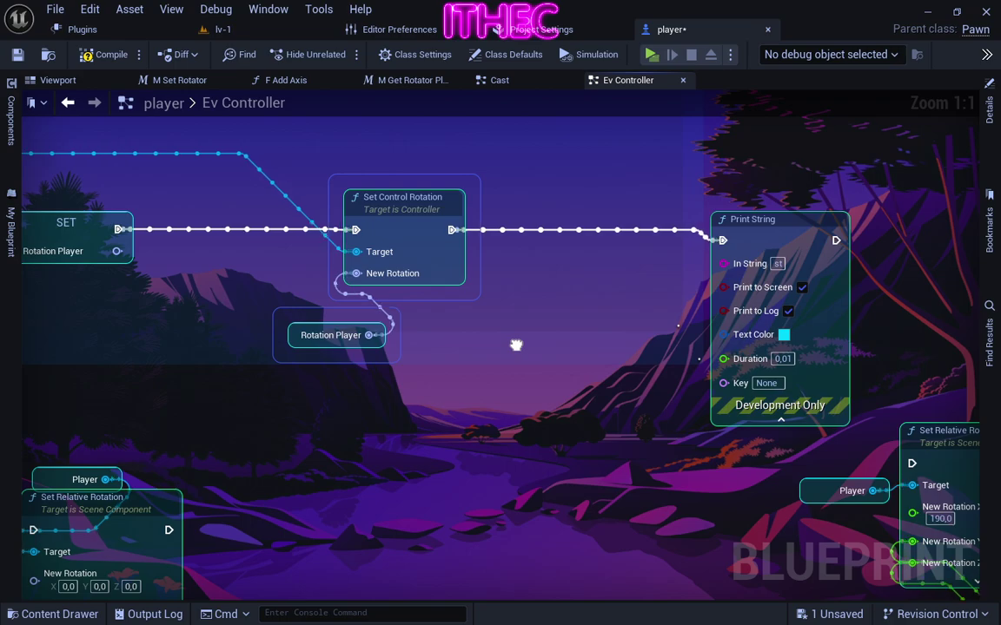
{"action": "right_click_drag", "start_coordinate": [388, 430], "coordinate": [871, 257]}
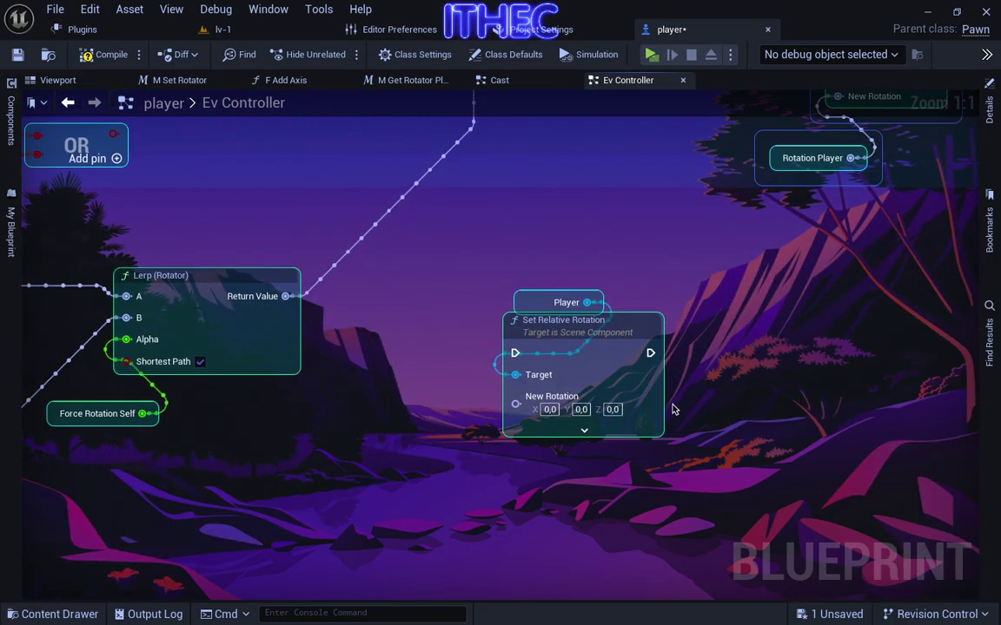
{"action": "right_click_drag", "start_coordinate": [672, 348], "coordinate": [677, 608]}
{"action": "right_click_drag", "start_coordinate": [252, 347], "coordinate": [594, 343]}
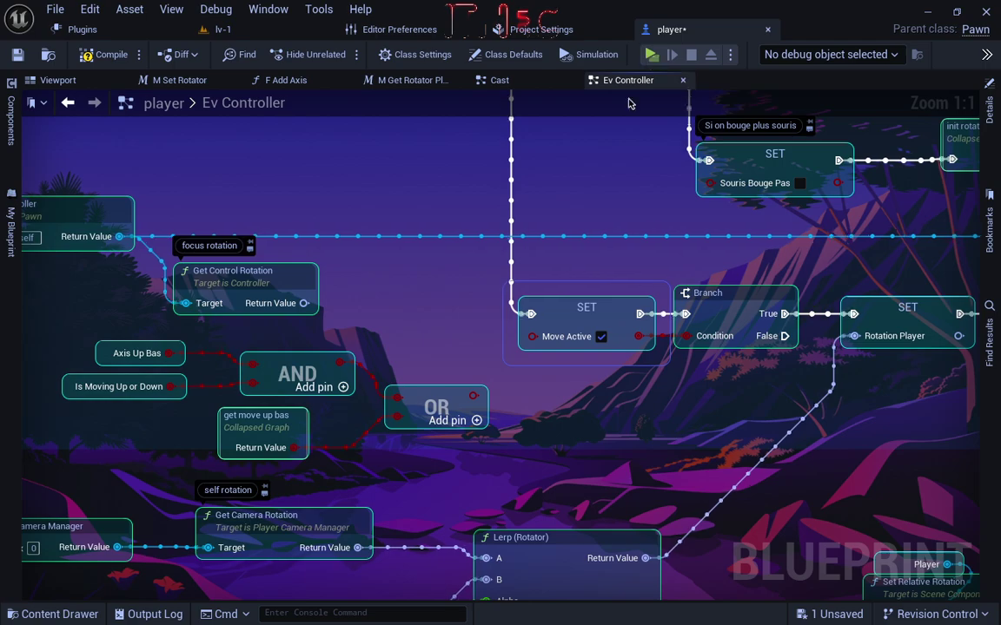
{"action": "key", "text": "super"}
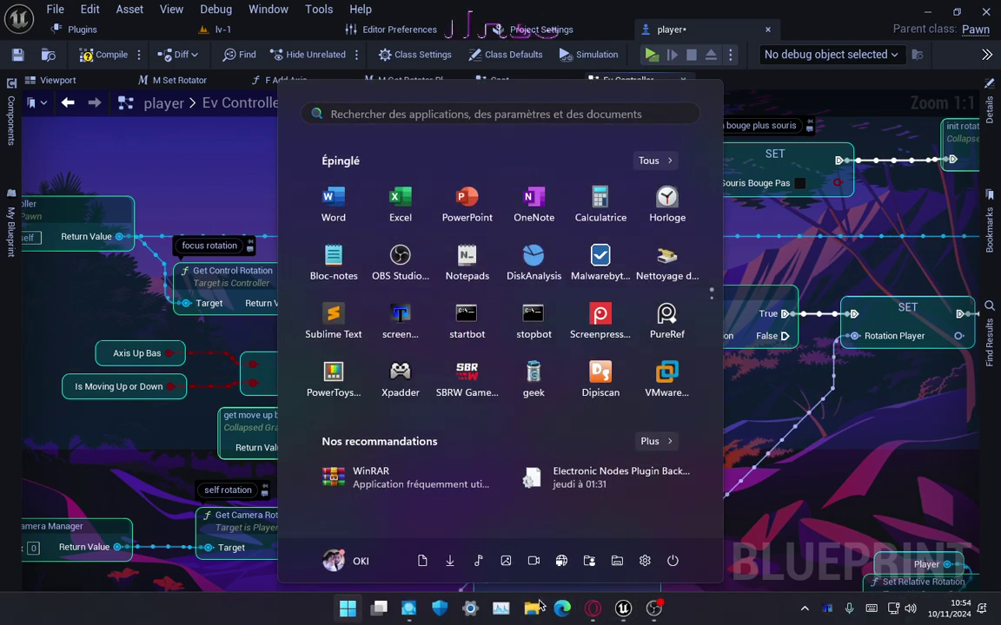
{"action": "key", "text": "super"}
{"action": "key", "text": "super+e"}
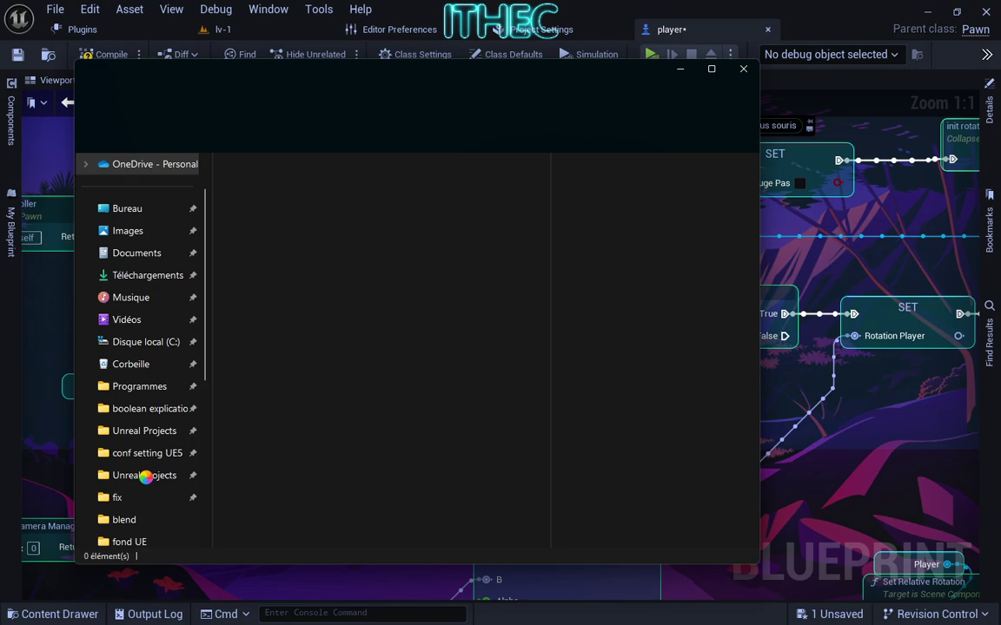
{"action": "left_click", "coordinate": [139, 475]}
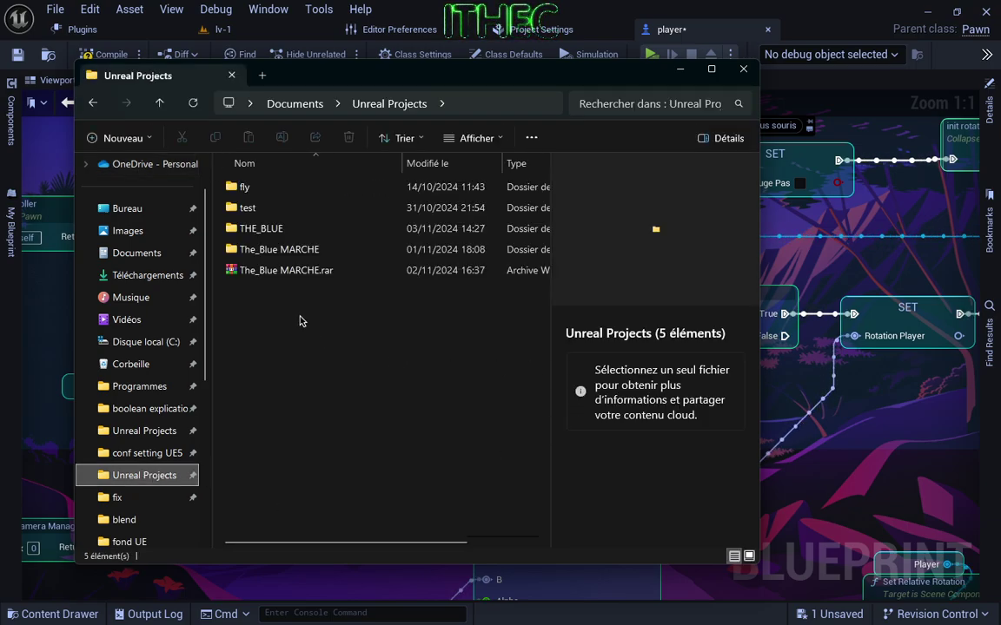
{"action": "left_click", "coordinate": [141, 431]}
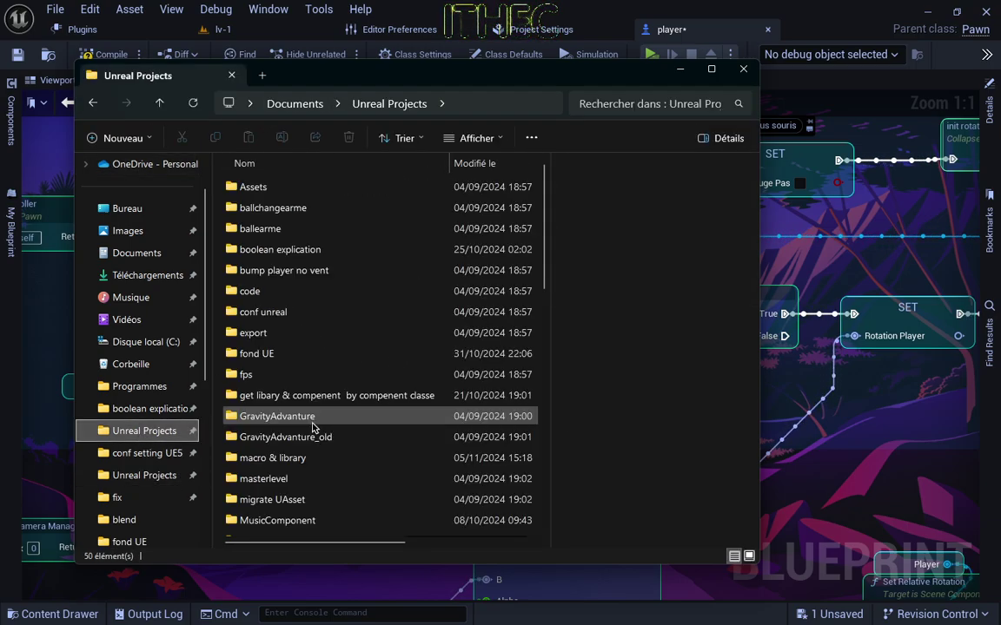
{"action": "scroll", "coordinate": [312, 434], "scroll_direction": "down", "scroll_amount": 5}
{"action": "scroll", "coordinate": [327, 447], "scroll_direction": "down", "scroll_amount": 5}
{"action": "scroll", "coordinate": [339, 485], "scroll_direction": "up", "scroll_amount": 3}
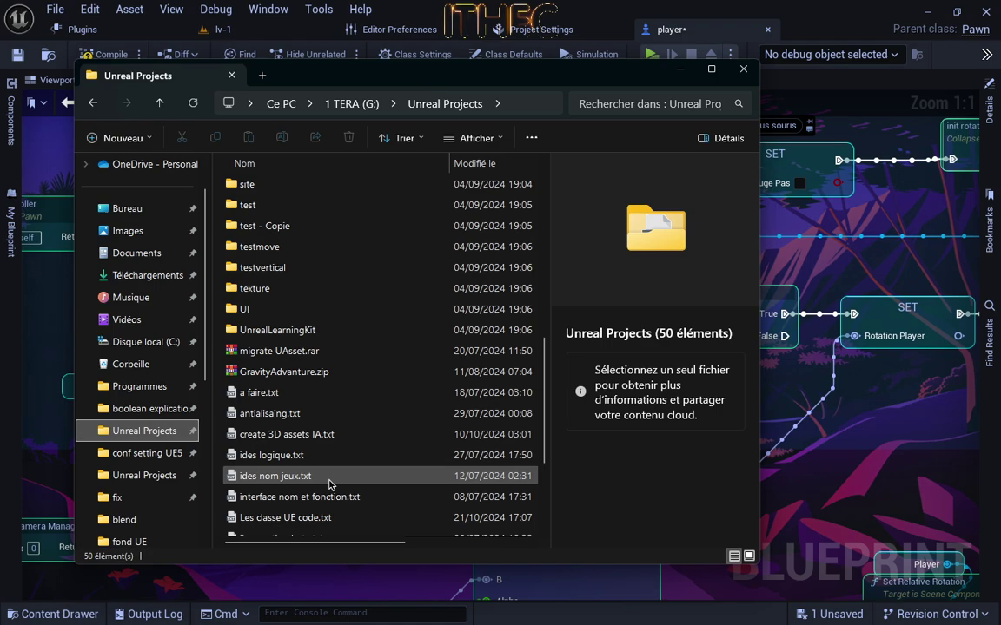
{"action": "scroll", "coordinate": [344, 483], "scroll_direction": "down", "scroll_amount": 2}
{"action": "scroll", "coordinate": [330, 478], "scroll_direction": "down", "scroll_amount": 1}
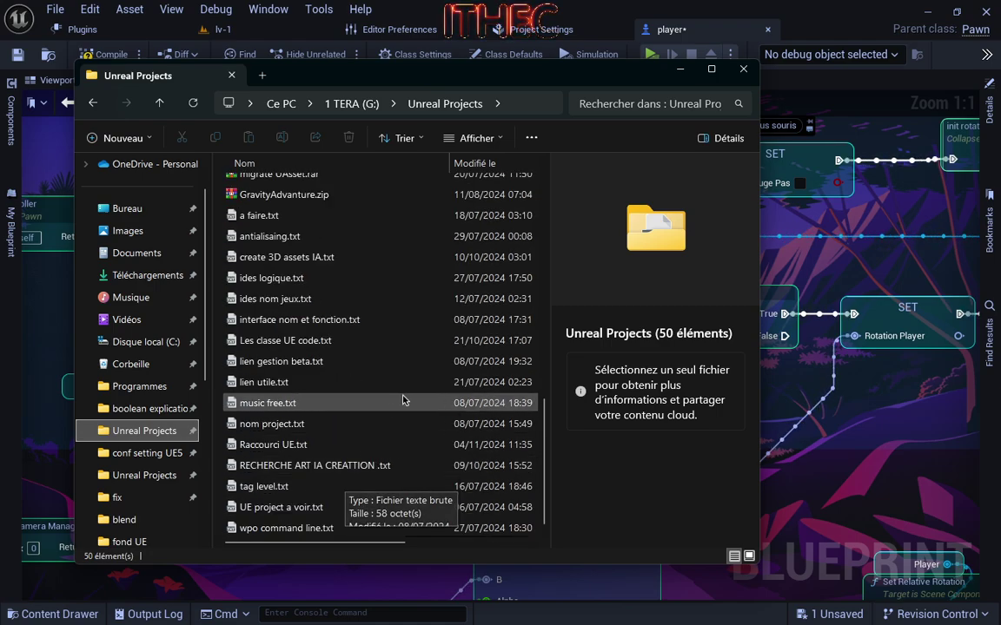
{"action": "scroll", "coordinate": [397, 381], "scroll_direction": "up", "scroll_amount": 3}
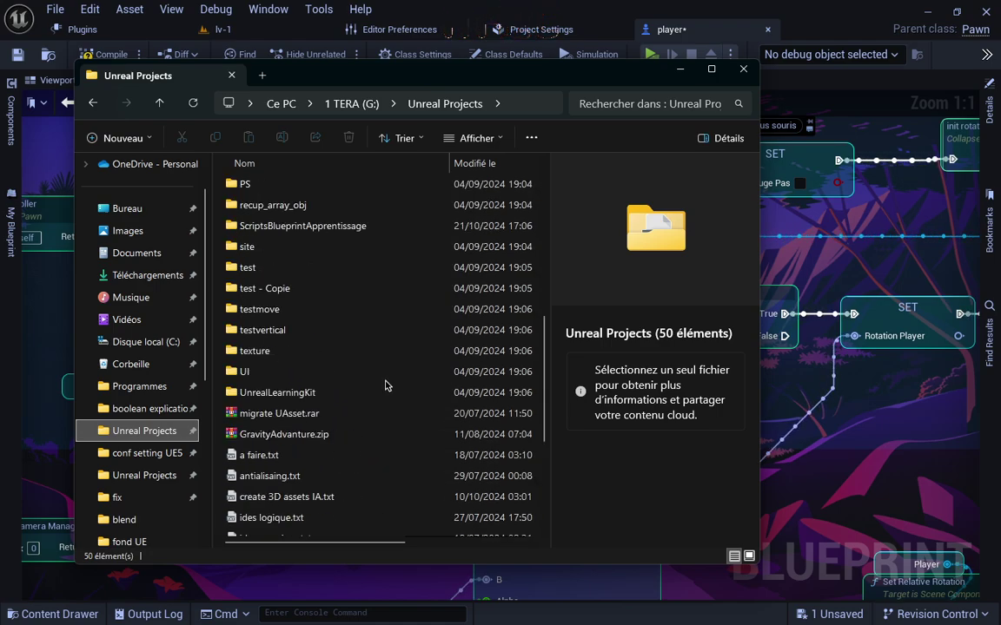
{"action": "scroll", "coordinate": [387, 386], "scroll_direction": "down", "scroll_amount": 2}
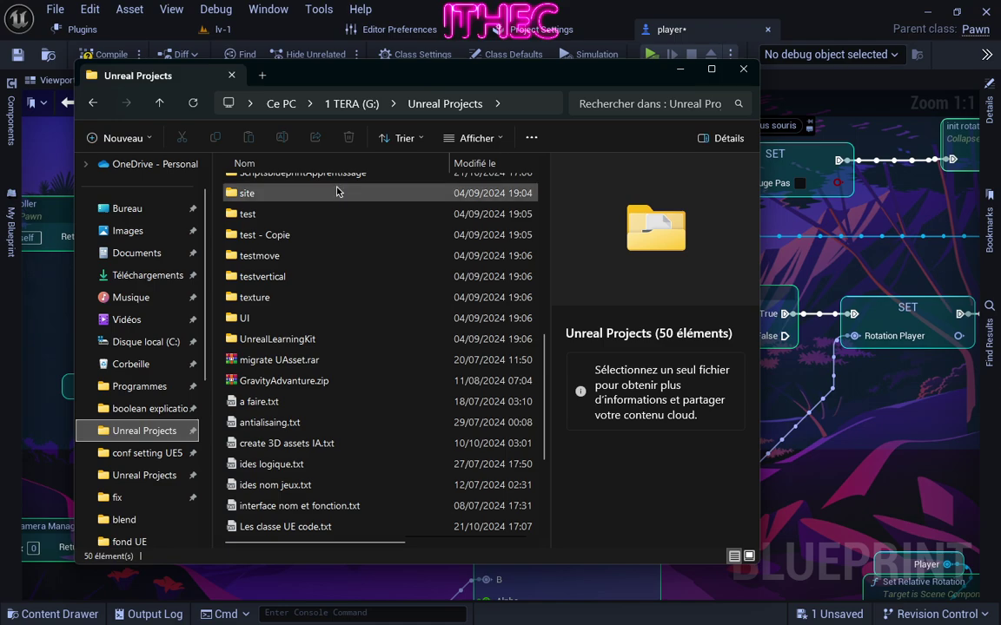
{"action": "scroll", "coordinate": [353, 176], "scroll_direction": "up", "scroll_amount": 1}
{"action": "double_click", "coordinate": [313, 185]}
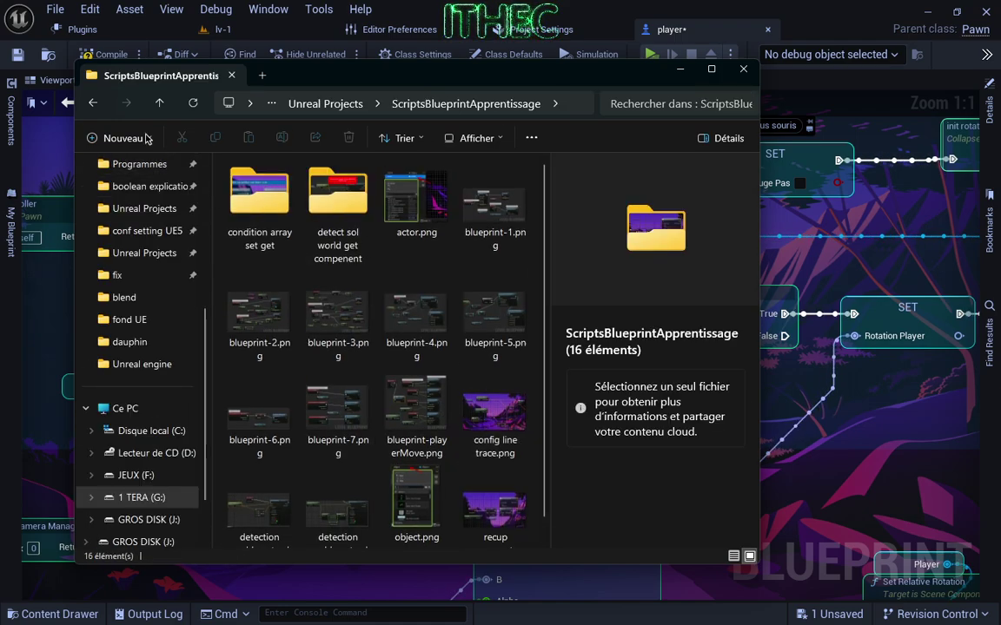
{"action": "left_click", "coordinate": [93, 103]}
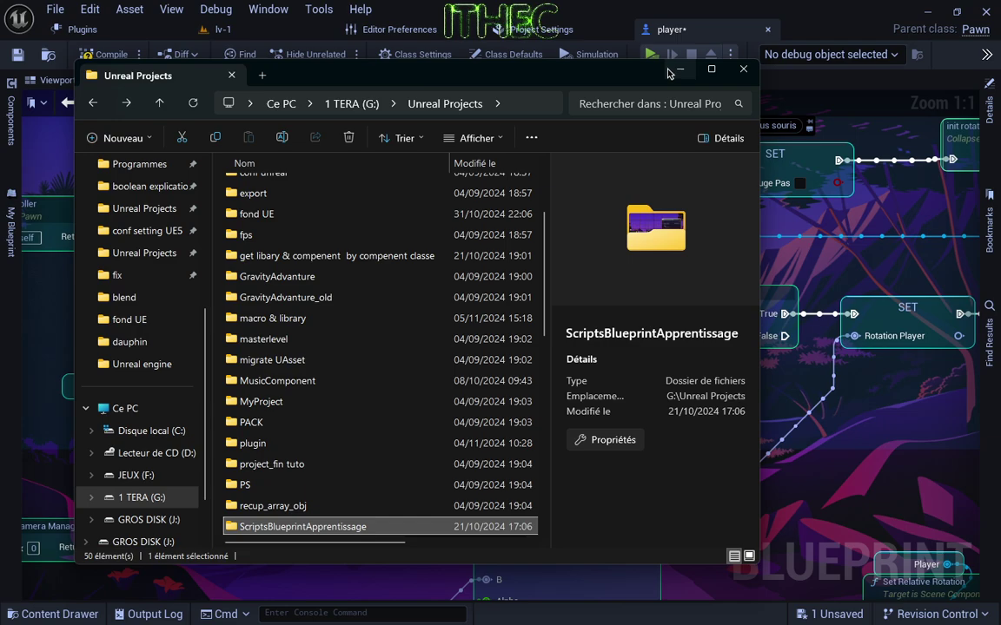
{"action": "left_click", "coordinate": [668, 73]}
Open the player Blueprint's Viewport and frame the dolphin from behind
{"action": "left_click", "coordinate": [202, 31]}
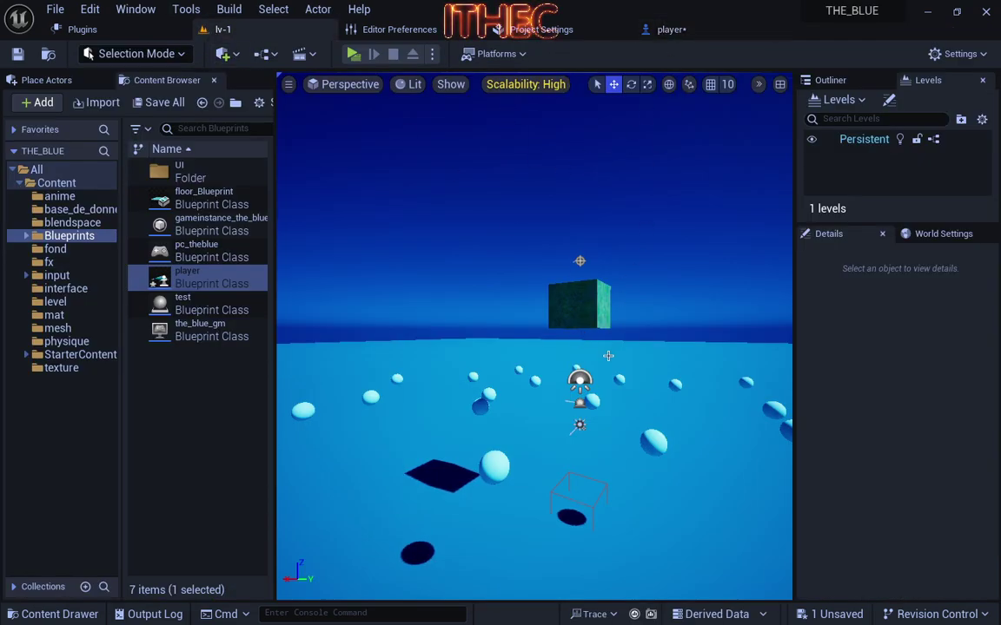
{"action": "left_click", "coordinate": [668, 31]}
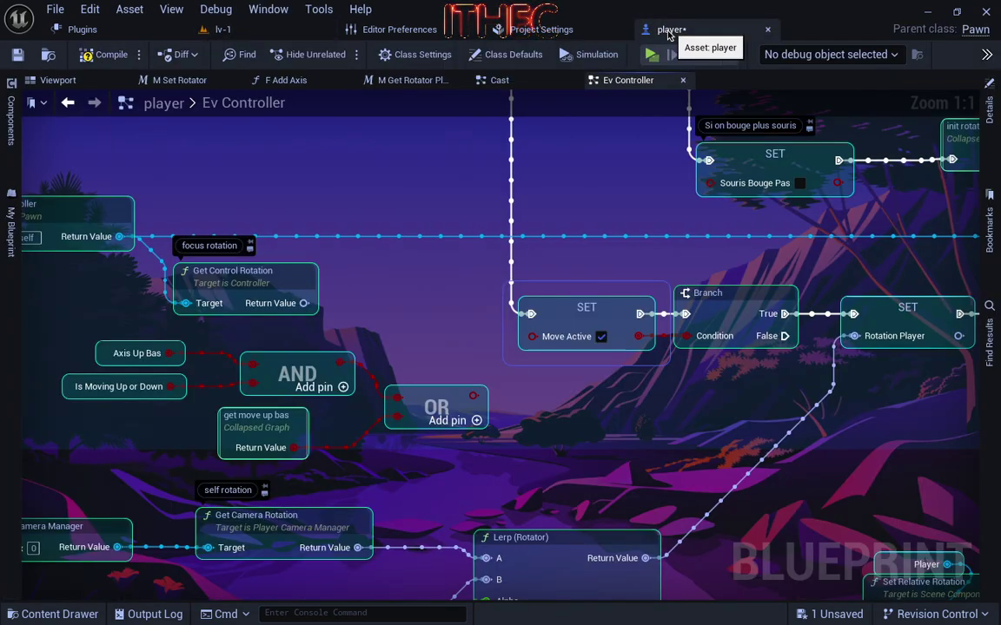
{"action": "left_click", "coordinate": [87, 81]}
{"action": "key", "text": "f"}
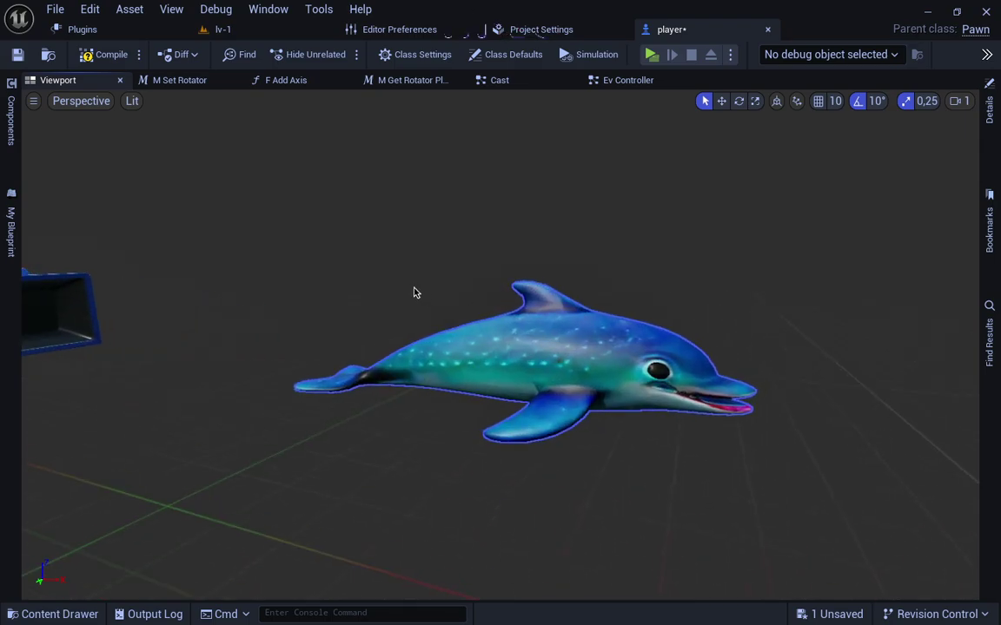
{"action": "left_click_drag", "start_coordinate": [413, 290], "coordinate": [521, 313]}
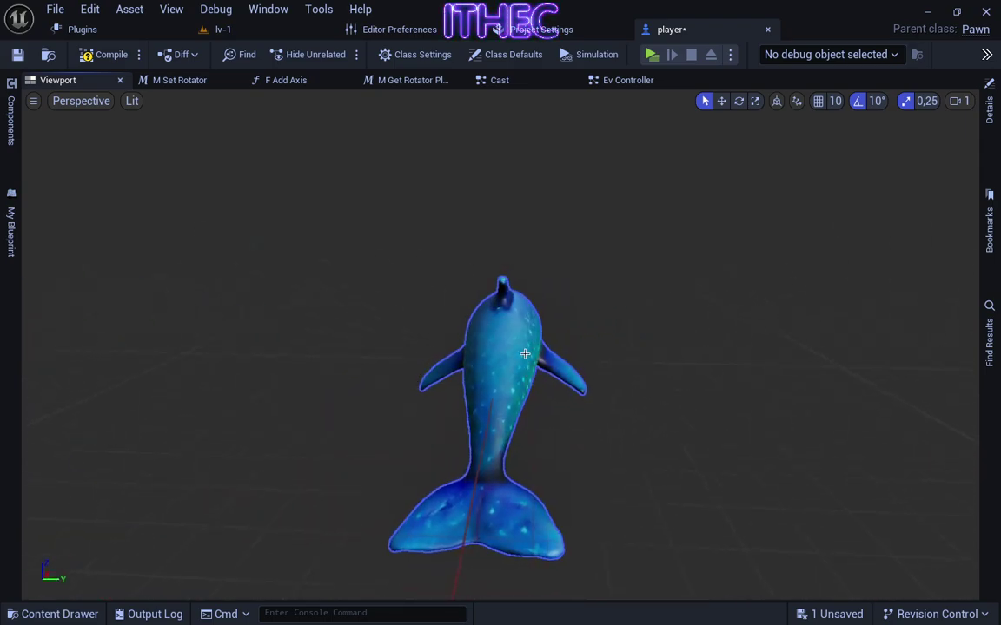
Test-rotate the dolphin's pitch and yaw with the gizmo, undoing each rotation
{"action": "left_click", "coordinate": [10, 122]}
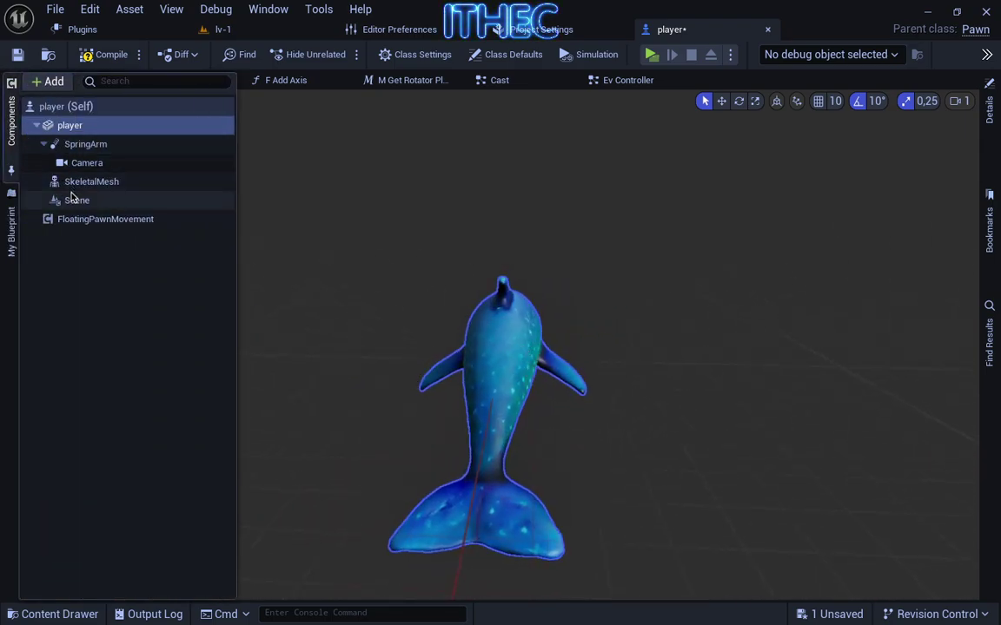
{"action": "left_click", "coordinate": [356, 276]}
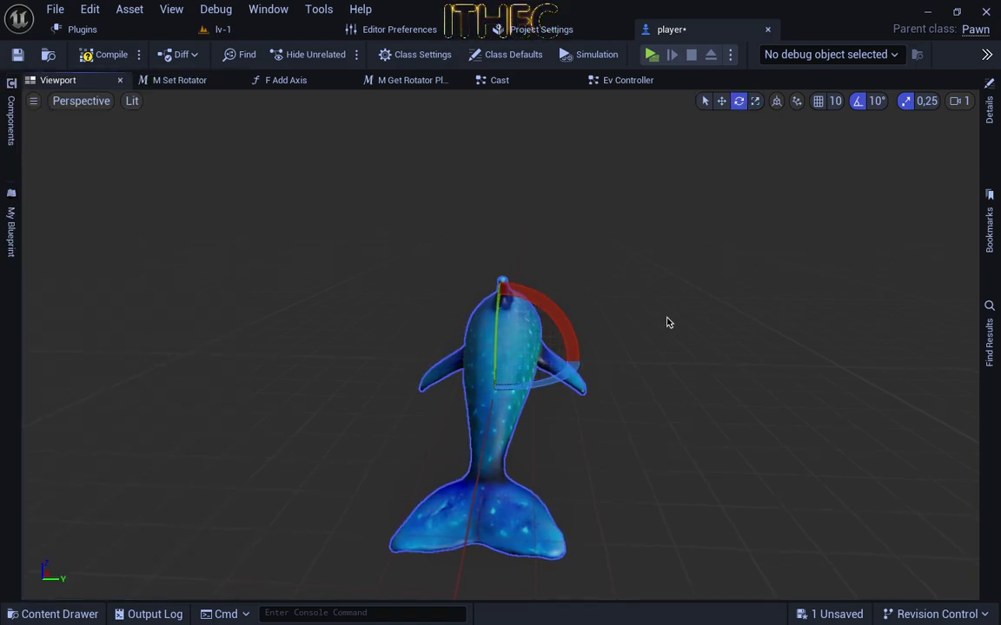
{"action": "left_click_drag", "start_coordinate": [668, 323], "coordinate": [644, 322]}
{"action": "mouse_move", "coordinate": [443, 303]}
{"action": "left_mouse_down"}
{"action": "mouse_move", "coordinate": [474, 431]}
{"action": "mouse_move", "coordinate": [465, 426]}
{"action": "mouse_move", "coordinate": [530, 343]}
{"action": "left_mouse_up"}
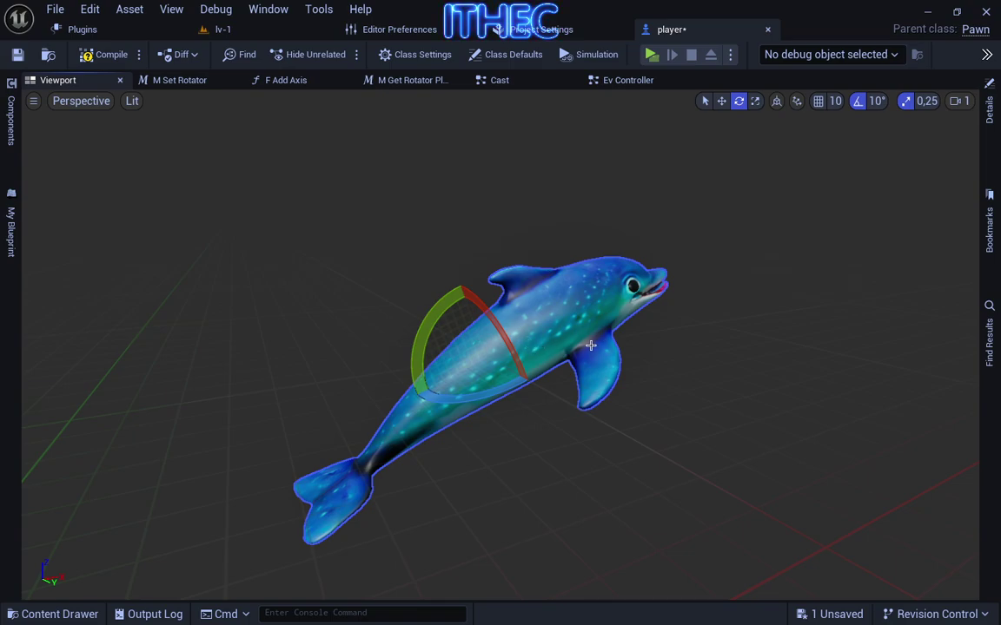
{"action": "key", "text": "ctrl+z"}
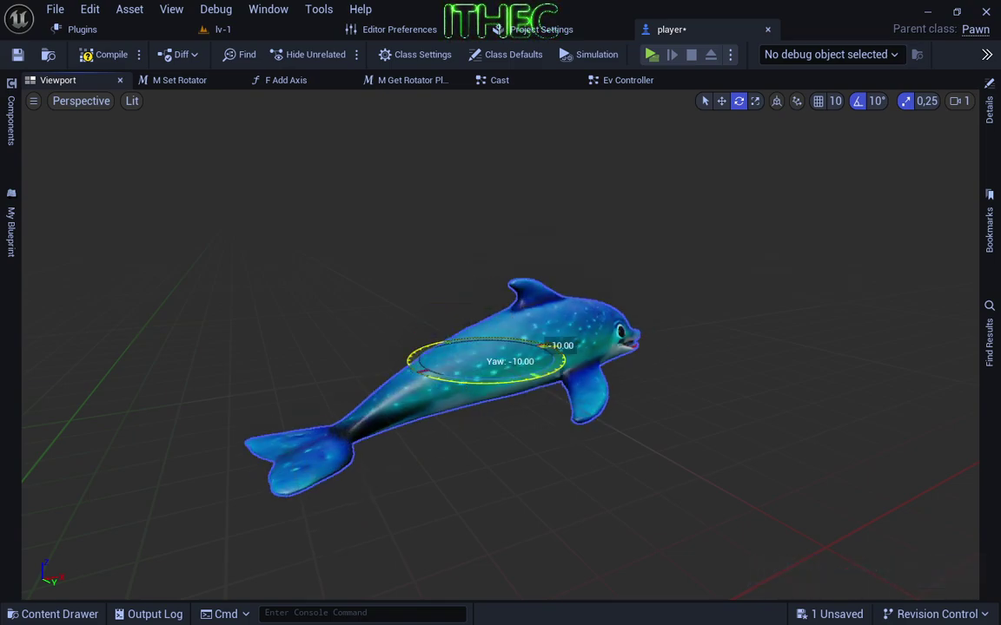
{"action": "mouse_move", "coordinate": [562, 345]}
{"action": "left_mouse_down"}
{"action": "mouse_move", "coordinate": [508, 338]}
{"action": "mouse_move", "coordinate": [591, 362]}
{"action": "mouse_move", "coordinate": [551, 343]}
{"action": "left_mouse_up"}
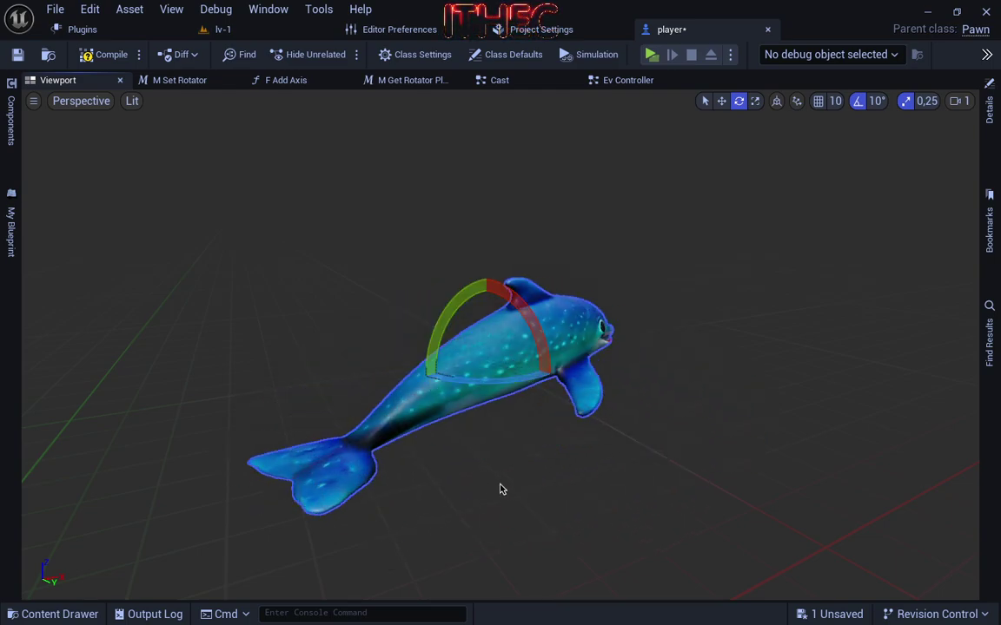
{"action": "key", "text": "ctrl+z"}
Back in the Ev Controller graph, survey the pitch comparison, Sequence and Branch nodes
{"action": "left_click", "coordinate": [628, 80]}
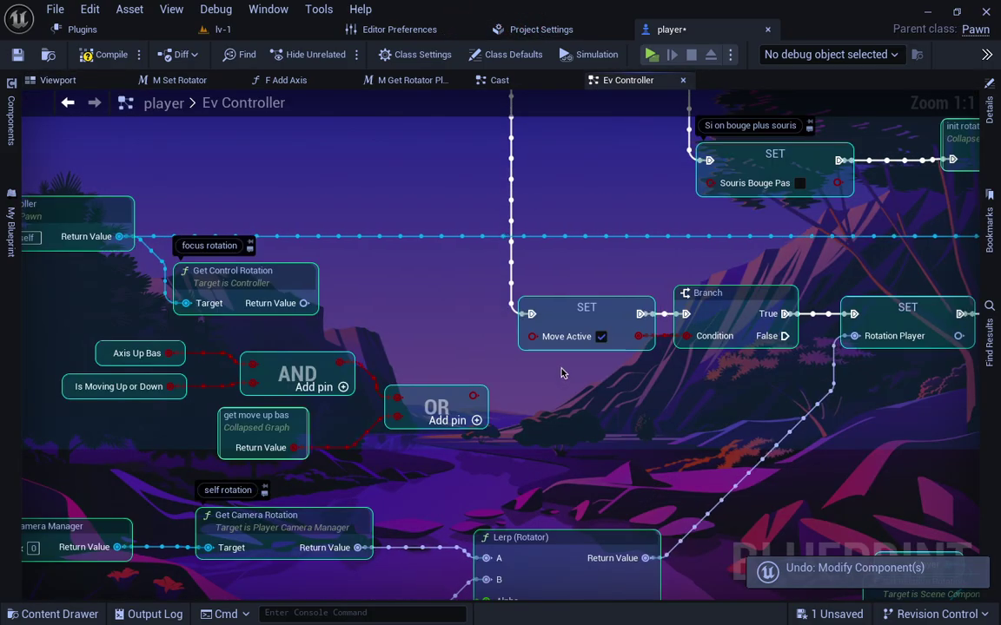
{"action": "scroll", "coordinate": [473, 370], "scroll_direction": "down", "scroll_amount": 2}
{"action": "scroll", "coordinate": [406, 348], "scroll_direction": "down", "scroll_amount": 1}
{"action": "scroll", "coordinate": [350, 323], "scroll_direction": "down", "scroll_amount": 2}
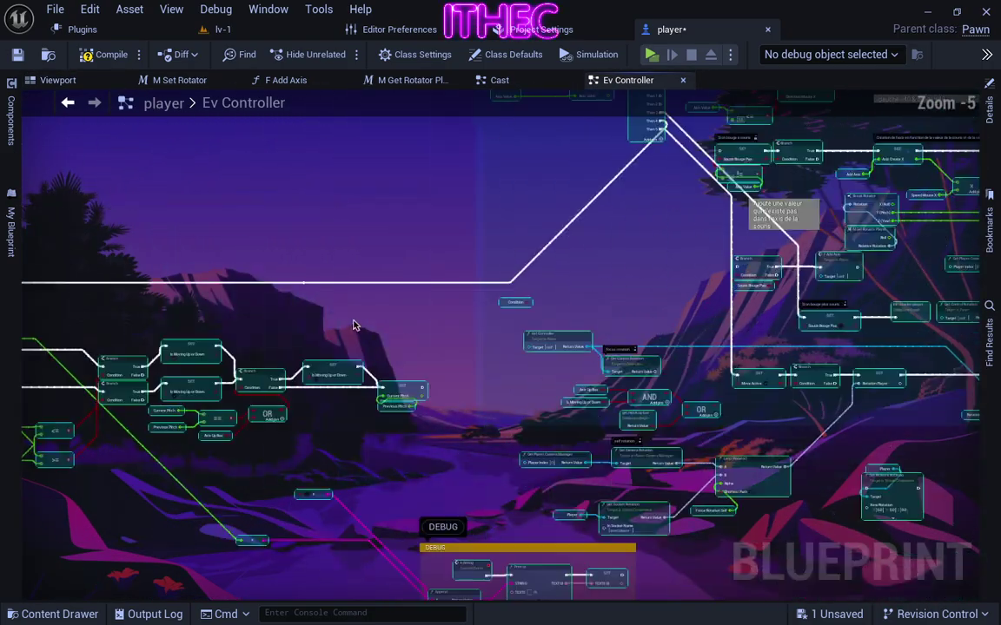
{"action": "mouse_move", "coordinate": [746, 200]}
{"action": "right_mouse_down"}
{"action": "mouse_move", "coordinate": [782, 293]}
{"action": "mouse_move", "coordinate": [509, 238]}
{"action": "right_mouse_up"}
{"action": "scroll", "coordinate": [782, 293], "scroll_direction": "up", "scroll_amount": 2}
{"action": "scroll", "coordinate": [782, 294], "scroll_direction": "up", "scroll_amount": 1}
{"action": "right_click_drag", "start_coordinate": [538, 186], "coordinate": [392, 279]}
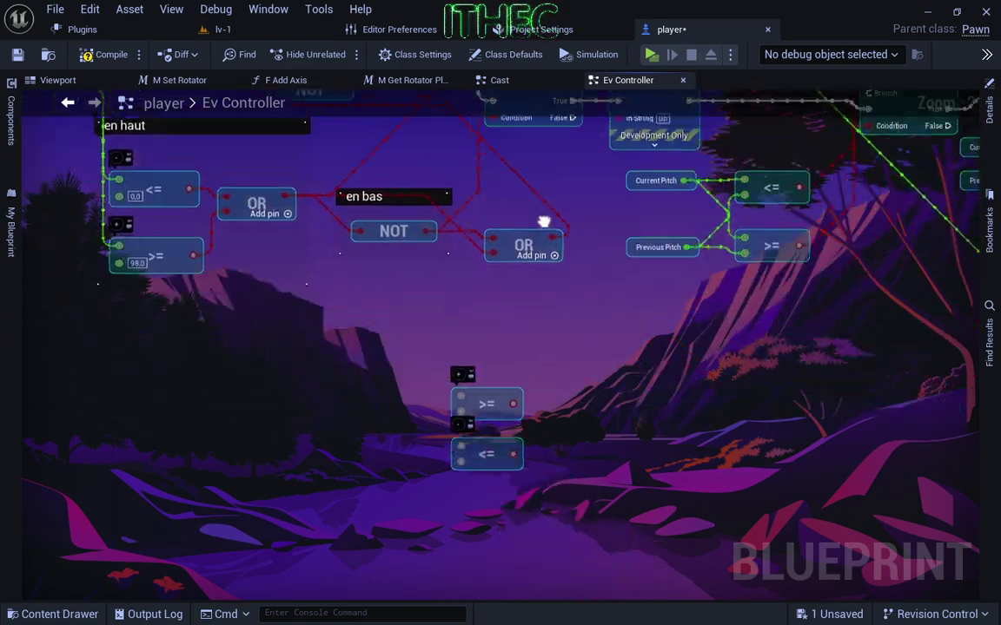
{"action": "scroll", "coordinate": [453, 409], "scroll_direction": "down", "scroll_amount": 2}
{"action": "scroll", "coordinate": [509, 411], "scroll_direction": "down", "scroll_amount": 2}
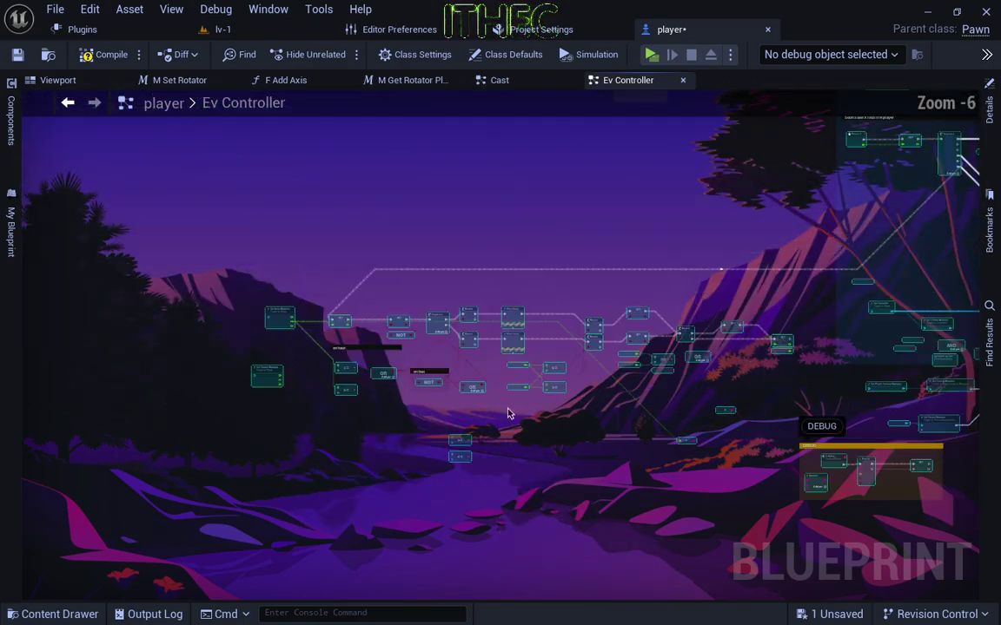
{"action": "mouse_move", "coordinate": [509, 411]}
{"action": "right_mouse_down"}
{"action": "mouse_move", "coordinate": [230, 217]}
{"action": "mouse_move", "coordinate": [159, 386]}
{"action": "right_mouse_up"}
{"action": "scroll", "coordinate": [527, 389], "scroll_direction": "up", "scroll_amount": 2}
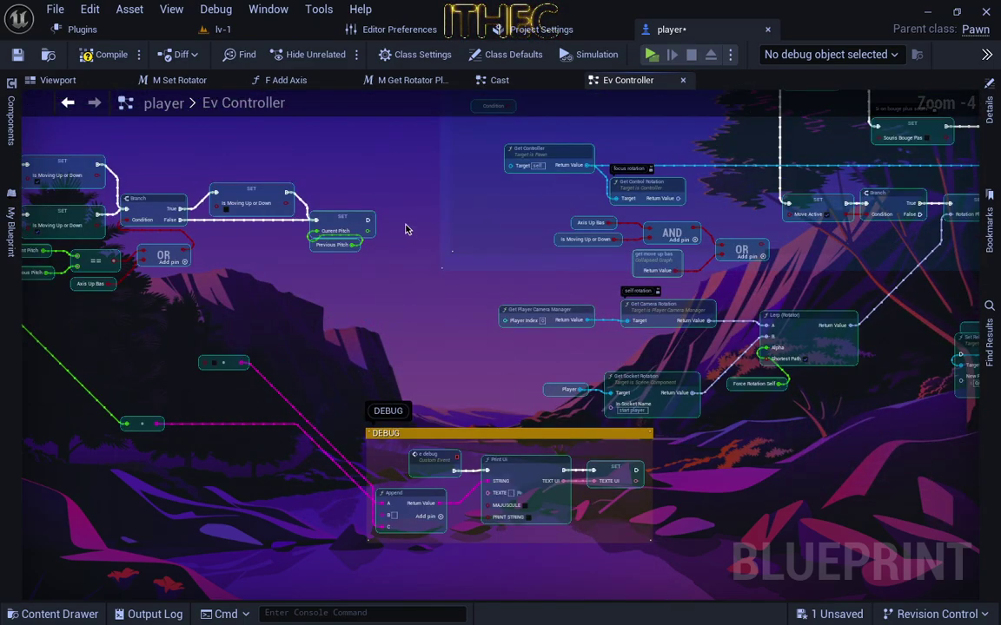
{"action": "mouse_move", "coordinate": [405, 229]}
{"action": "right_mouse_down"}
{"action": "mouse_move", "coordinate": [404, 447]}
{"action": "mouse_move", "coordinate": [318, 421]}
{"action": "mouse_move", "coordinate": [388, 235]}
{"action": "right_mouse_up"}
{"action": "scroll", "coordinate": [318, 420], "scroll_direction": "up", "scroll_amount": 2}
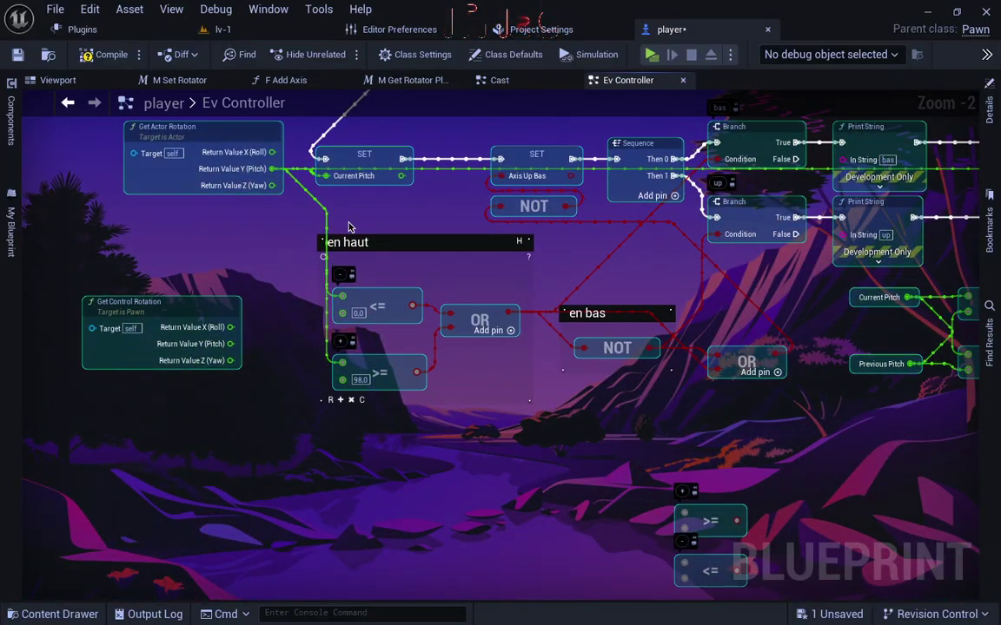
Inspect the Current/Previous Pitch comparisons, en haut NOT/OR nodes and the DEBUG comment
{"action": "right_click_drag", "start_coordinate": [524, 297], "coordinate": [297, 318]}
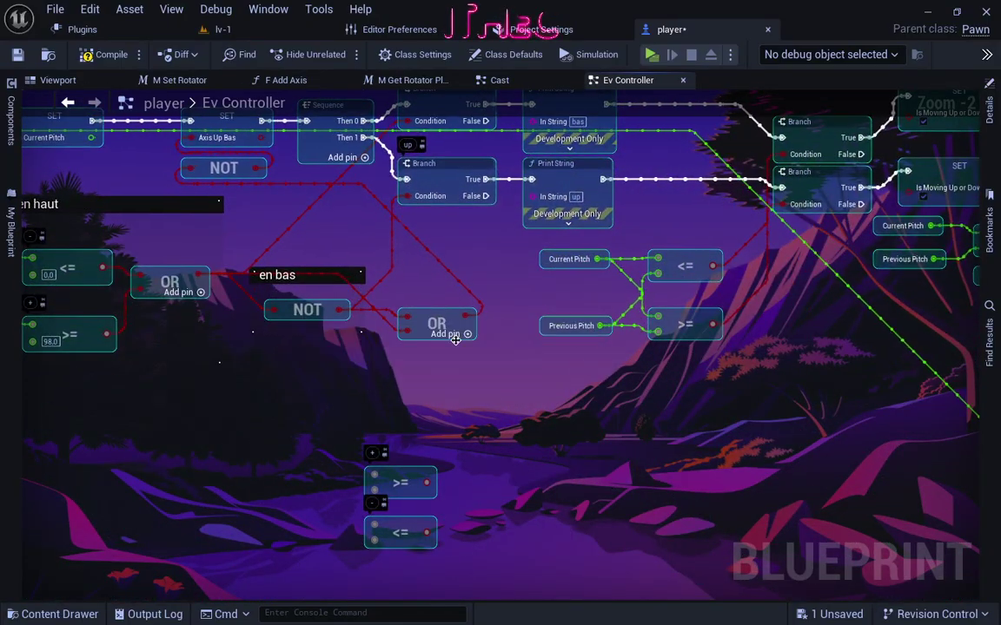
{"action": "right_click_drag", "start_coordinate": [93, 251], "coordinate": [292, 265]}
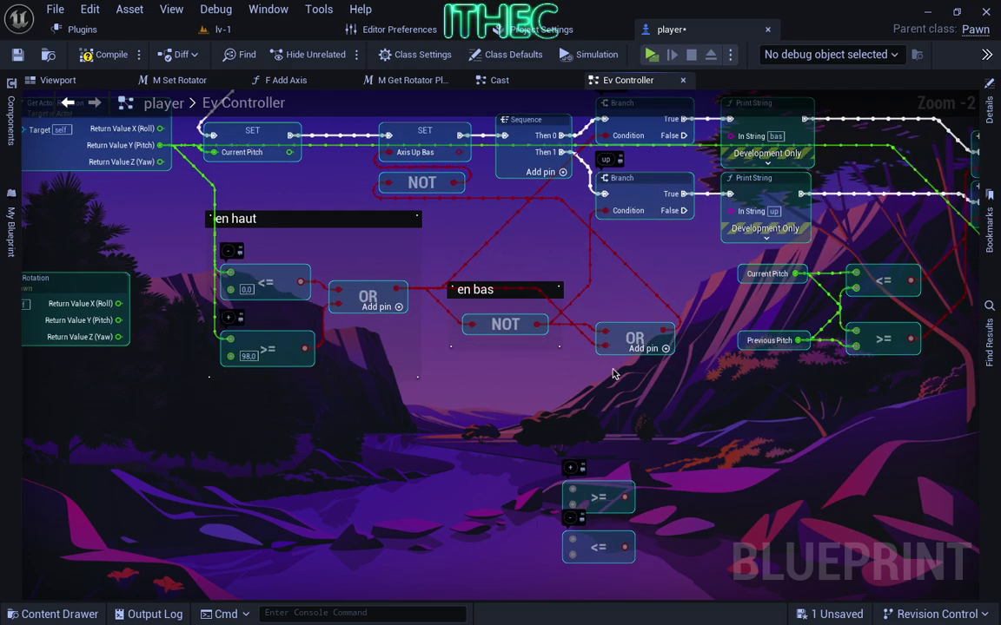
{"action": "right_click_drag", "start_coordinate": [513, 267], "coordinate": [295, 268]}
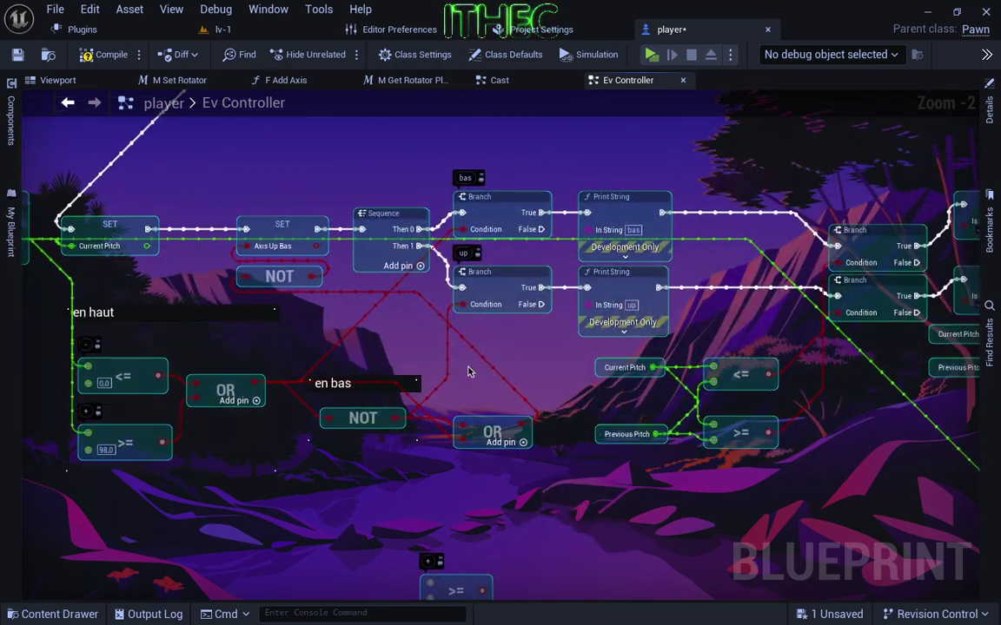
{"action": "right_click_drag", "start_coordinate": [468, 372], "coordinate": [492, 279]}
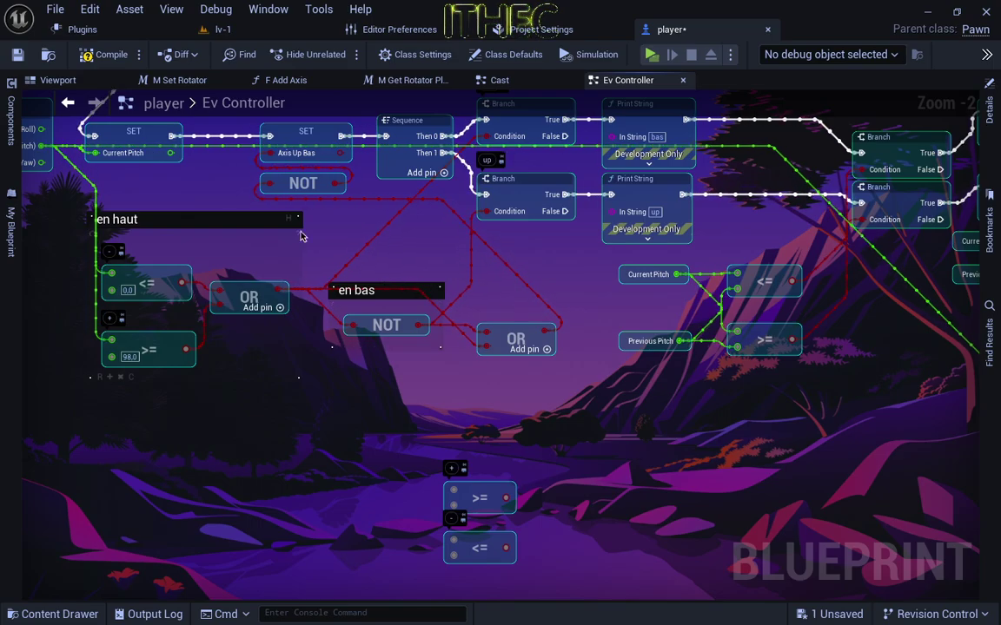
{"action": "right_click_drag", "start_coordinate": [673, 365], "coordinate": [159, 333]}
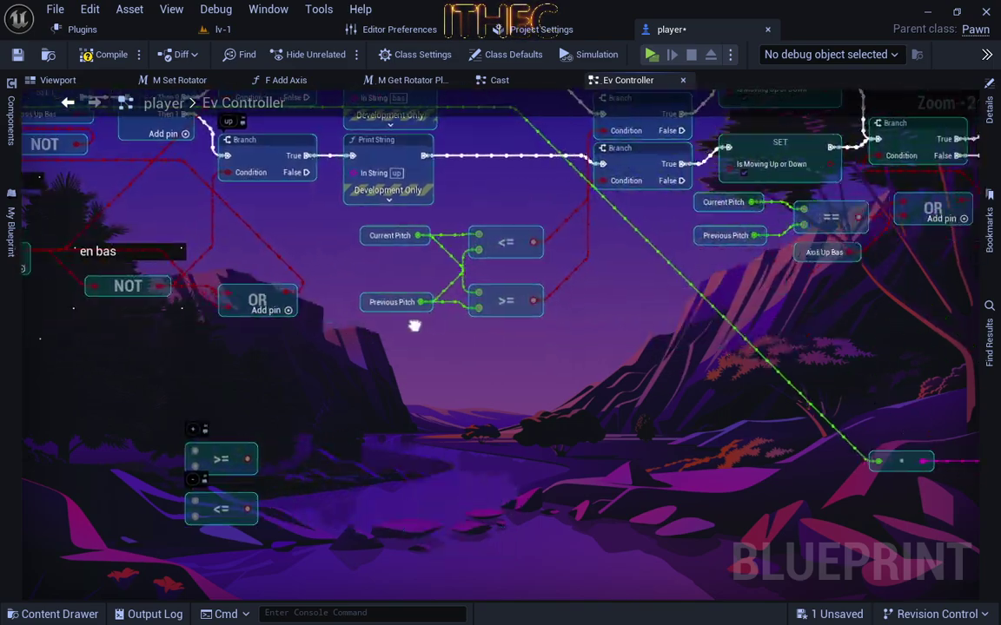
{"action": "scroll", "coordinate": [159, 334], "scroll_direction": "down", "scroll_amount": 3}
{"action": "right_click_drag", "start_coordinate": [458, 402], "coordinate": [409, 286]}
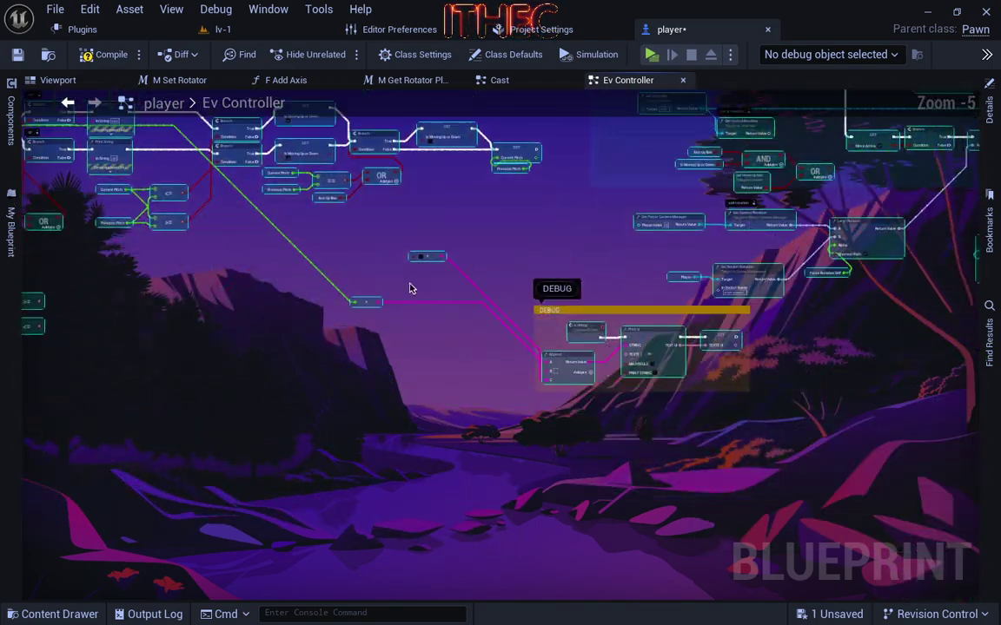
{"action": "scroll", "coordinate": [297, 342], "scroll_direction": "up", "scroll_amount": 2}
{"action": "right_click_drag", "start_coordinate": [292, 295], "coordinate": [608, 331]}
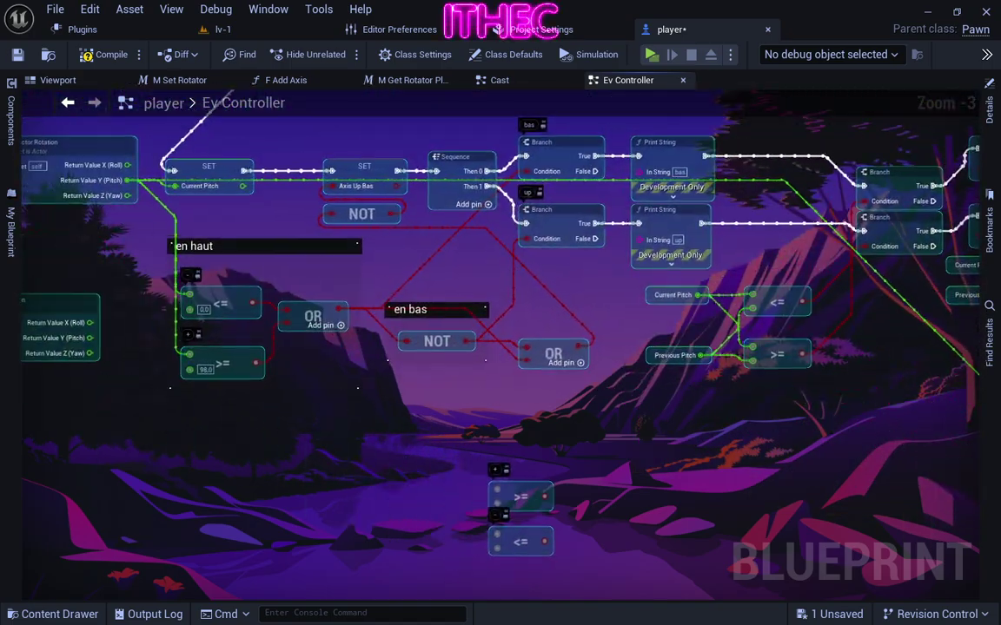
{"action": "right_click_drag", "start_coordinate": [361, 297], "coordinate": [326, 289]}
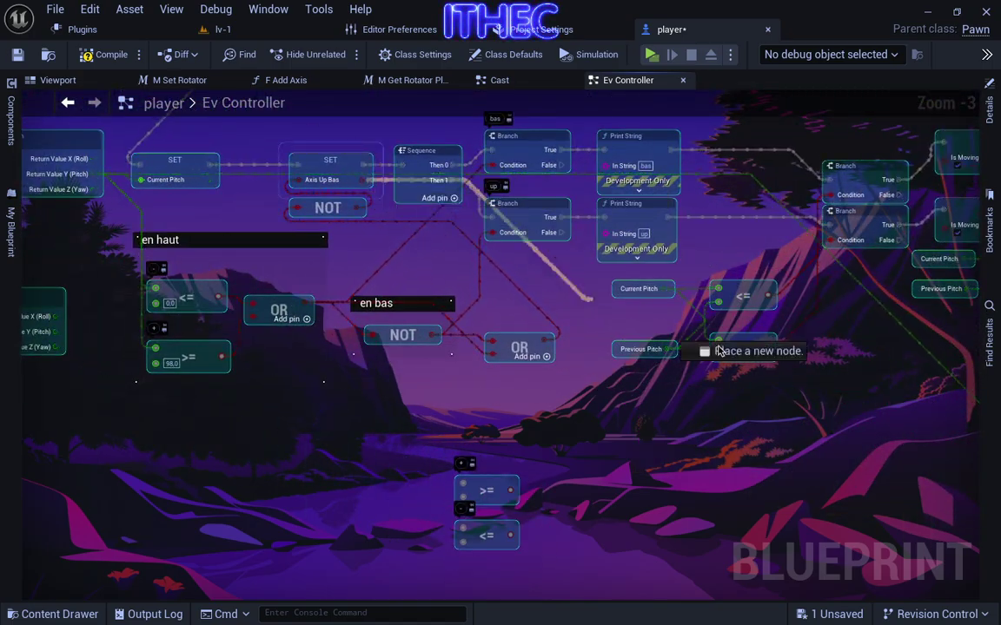
Draw a wire toward the Current Pitch setter, then view the Lerp and Move Active nodes
{"action": "left_click_drag", "start_coordinate": [718, 351], "coordinate": [761, 172]}
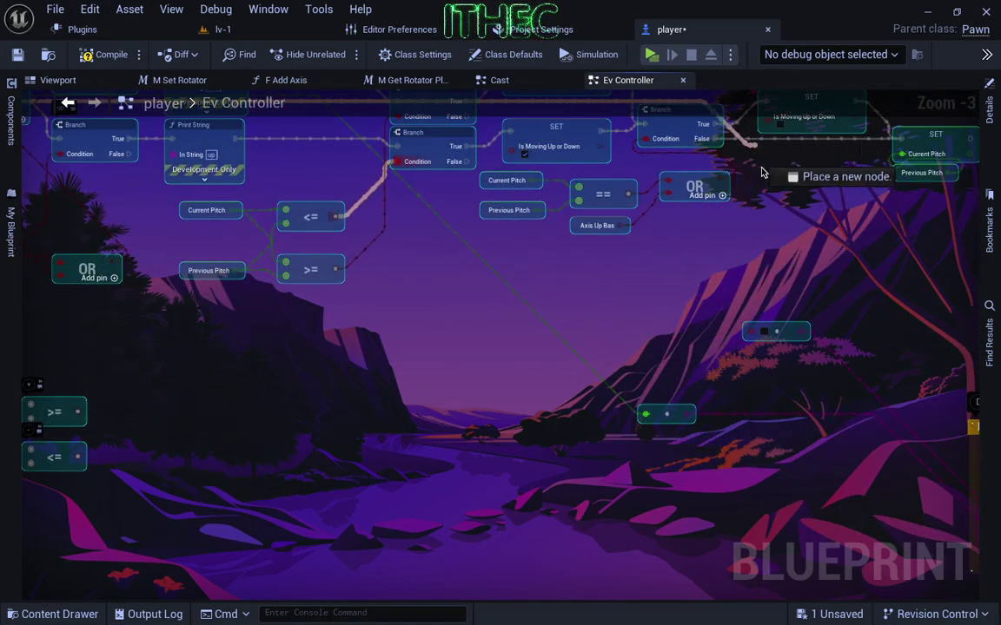
{"action": "left_click_drag", "start_coordinate": [766, 336], "coordinate": [766, 336]}
{"action": "scroll", "coordinate": [618, 346], "scroll_direction": "down", "scroll_amount": 2}
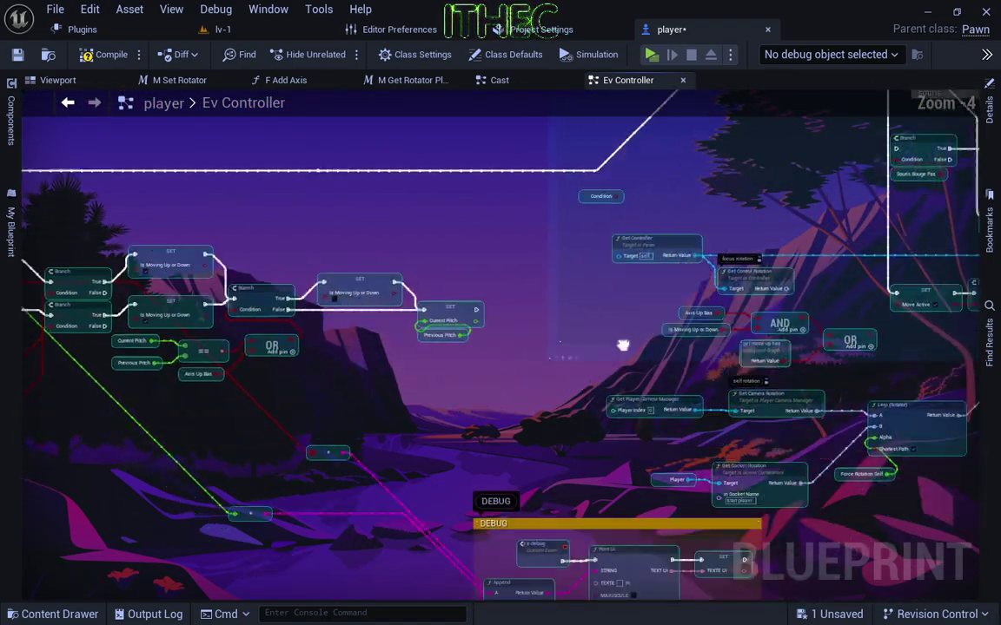
{"action": "scroll", "coordinate": [537, 344], "scroll_direction": "up", "scroll_amount": 2}
{"action": "right_click_drag", "start_coordinate": [537, 344], "coordinate": [278, 327]}
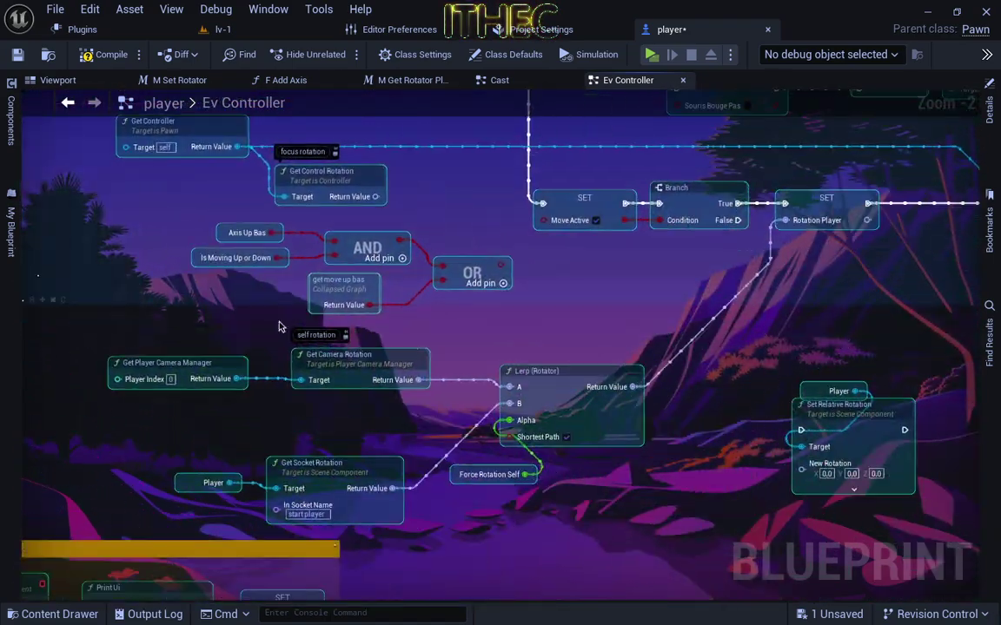
{"action": "scroll", "coordinate": [310, 290], "scroll_direction": "up", "scroll_amount": 1}
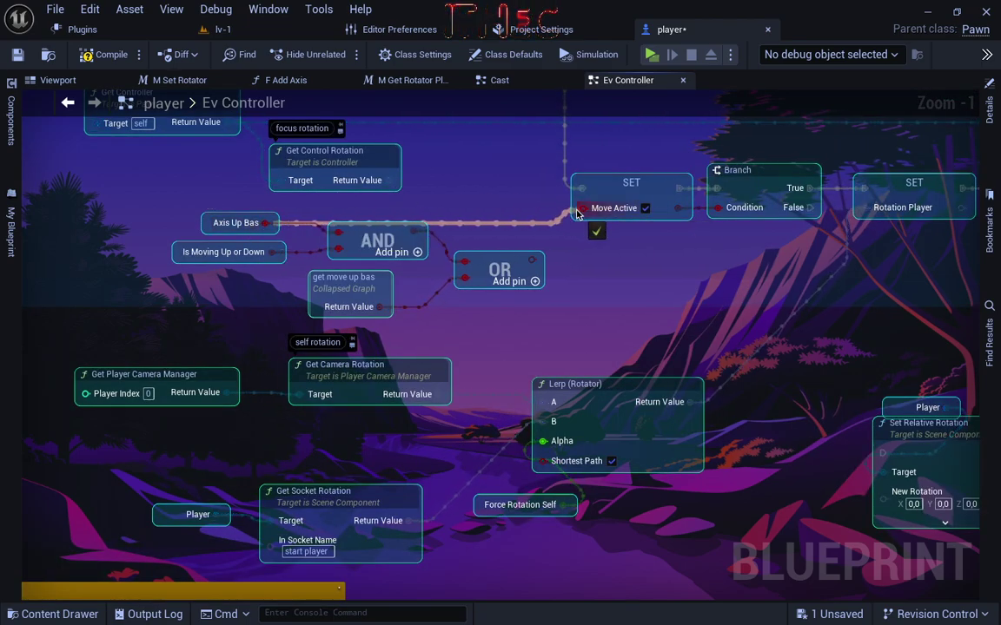
Cancel the Axis Up Bas wire, run a quick play test, then select the player component
{"action": "left_click_drag", "start_coordinate": [248, 216], "coordinate": [253, 218]}
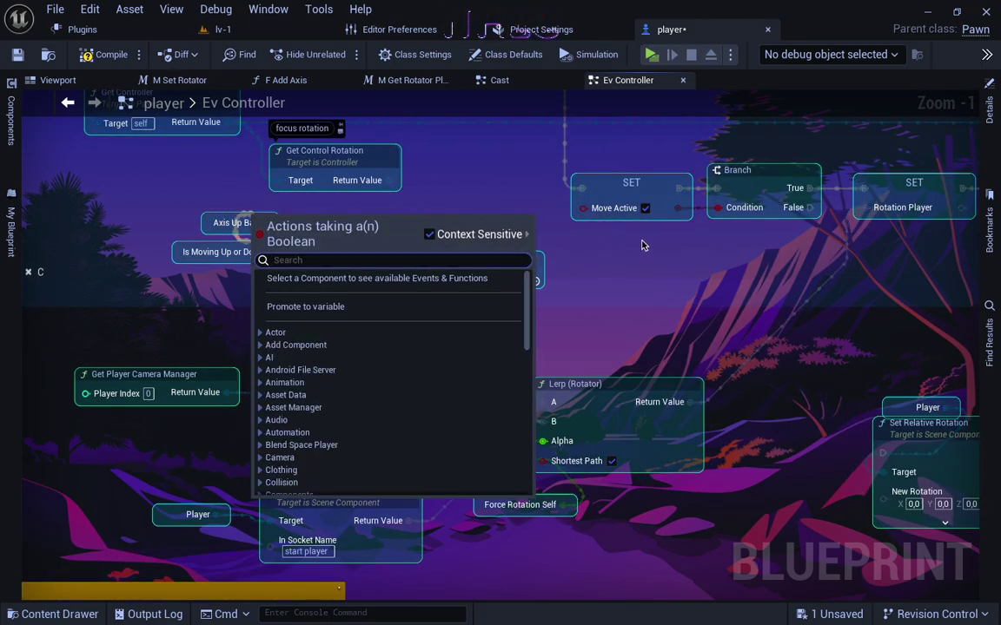
{"action": "left_click", "coordinate": [650, 147]}
{"action": "left_click", "coordinate": [648, 56]}
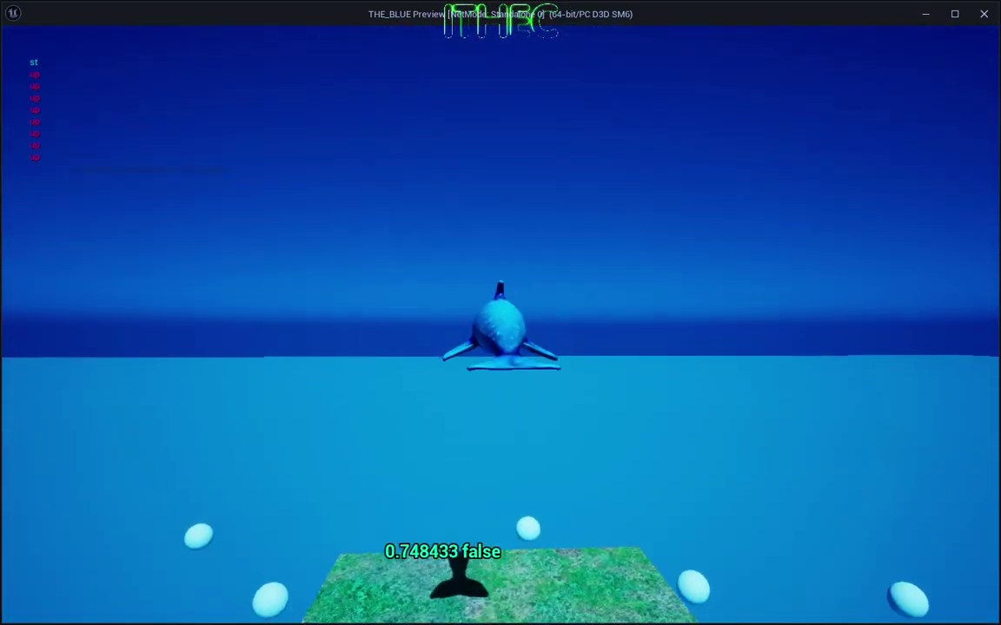
{"action": "key", "text": "Escape"}
{"action": "left_click", "coordinate": [12, 122]}
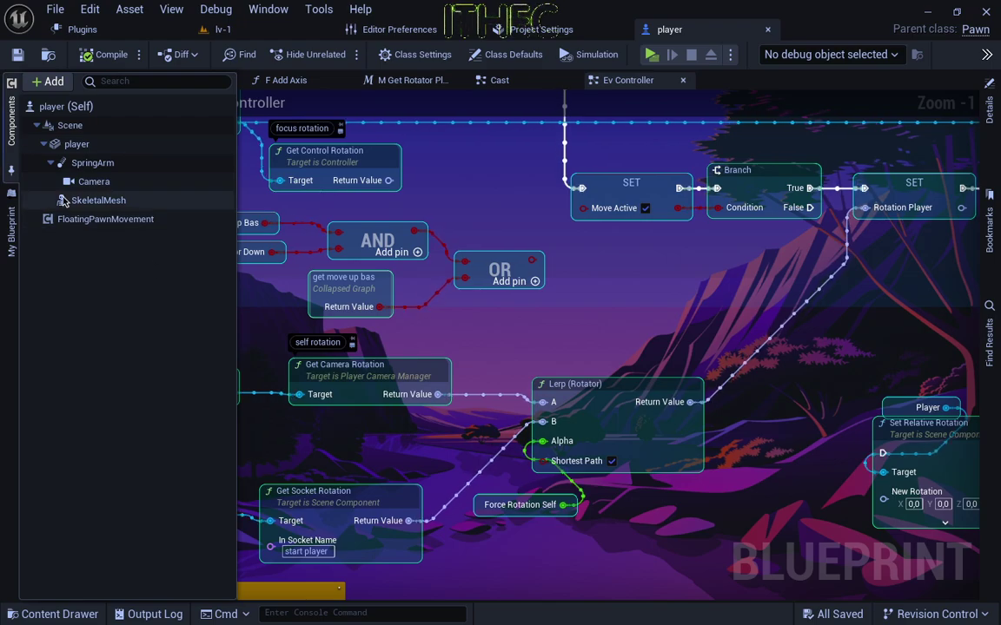
{"action": "left_click", "coordinate": [73, 143]}
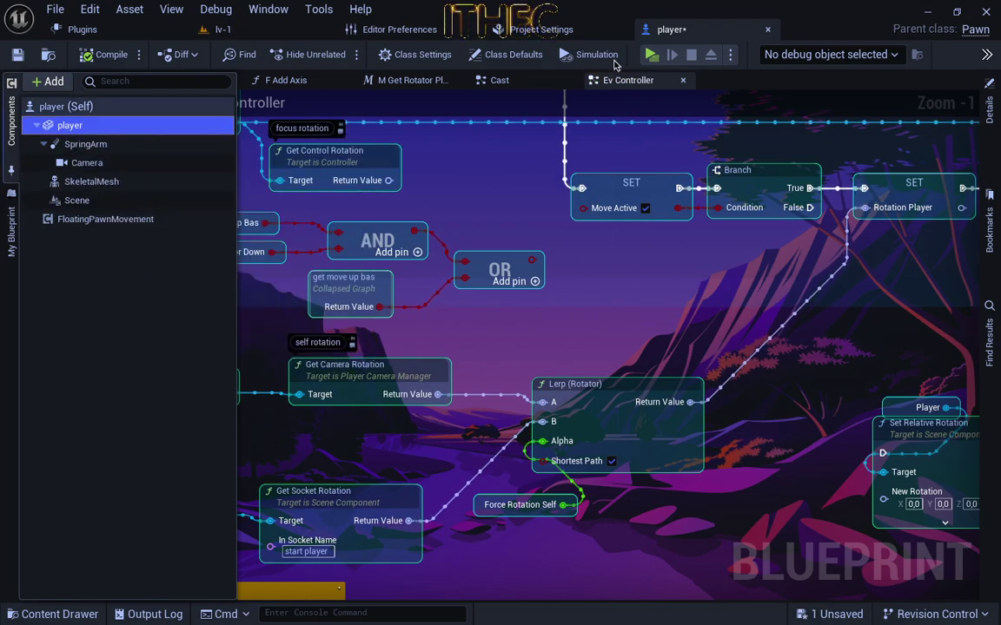
Launch another THE_BLUE play test of the dolphin
{"action": "left_click", "coordinate": [651, 54]}
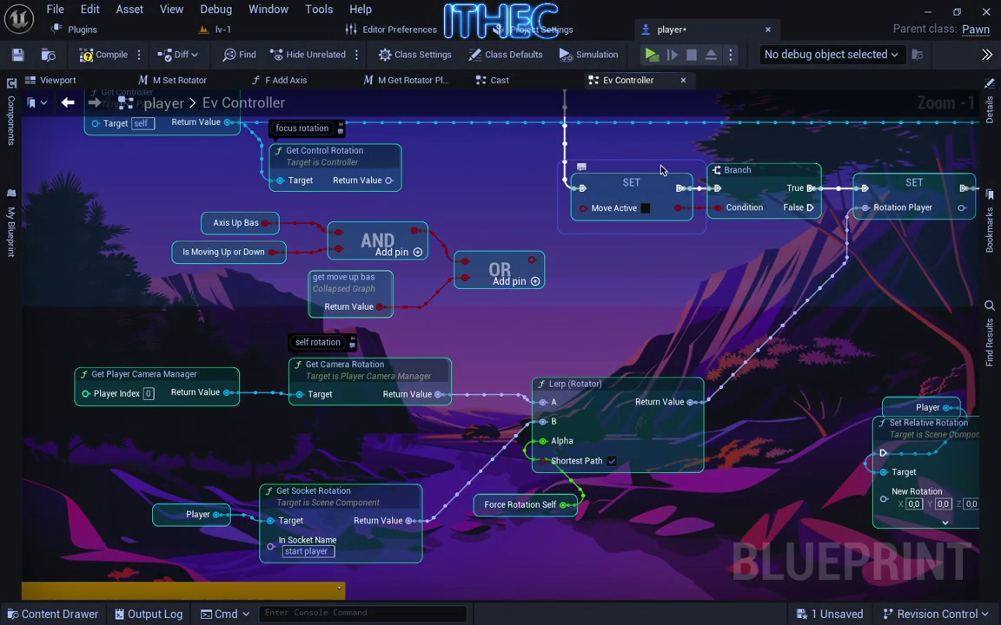
Start a play test with Move Active false and steer the dolphin up, down, left and right
{"action": "left_click", "coordinate": [652, 54]}
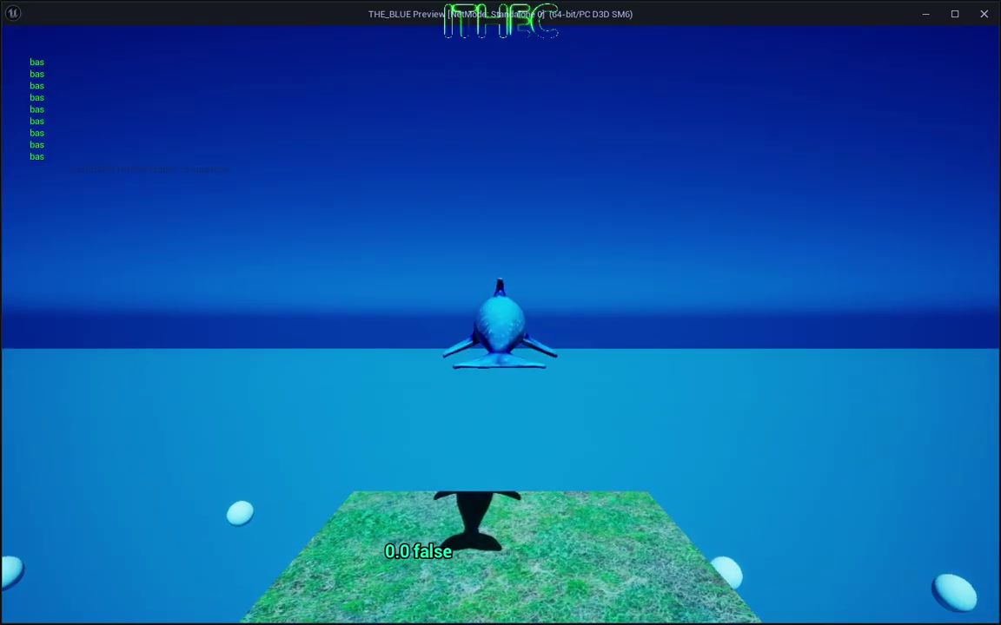
{"action": "key", "text": "Up"}
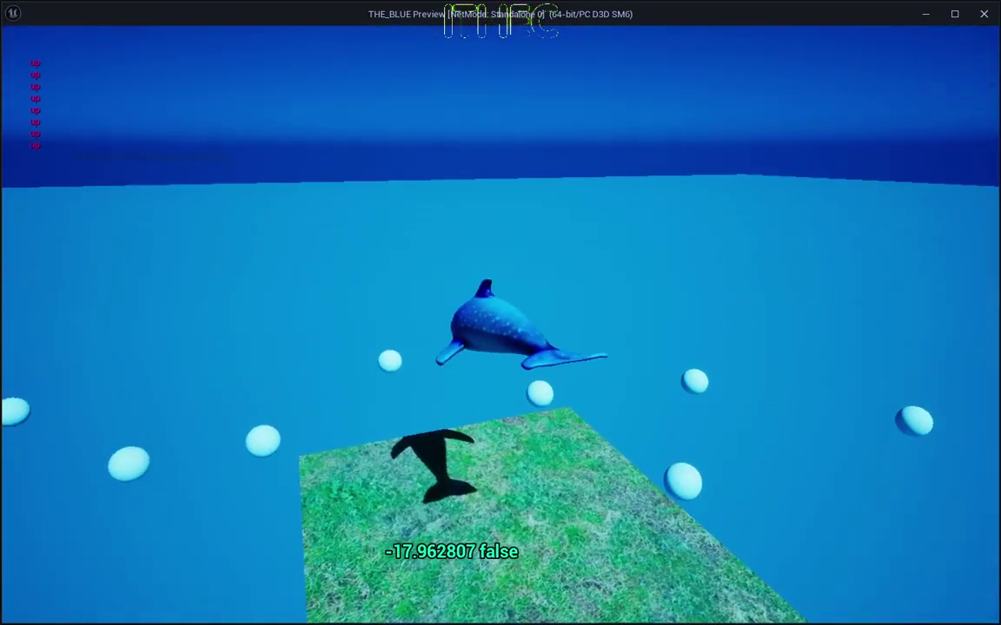
{"action": "key", "text": "Up"}
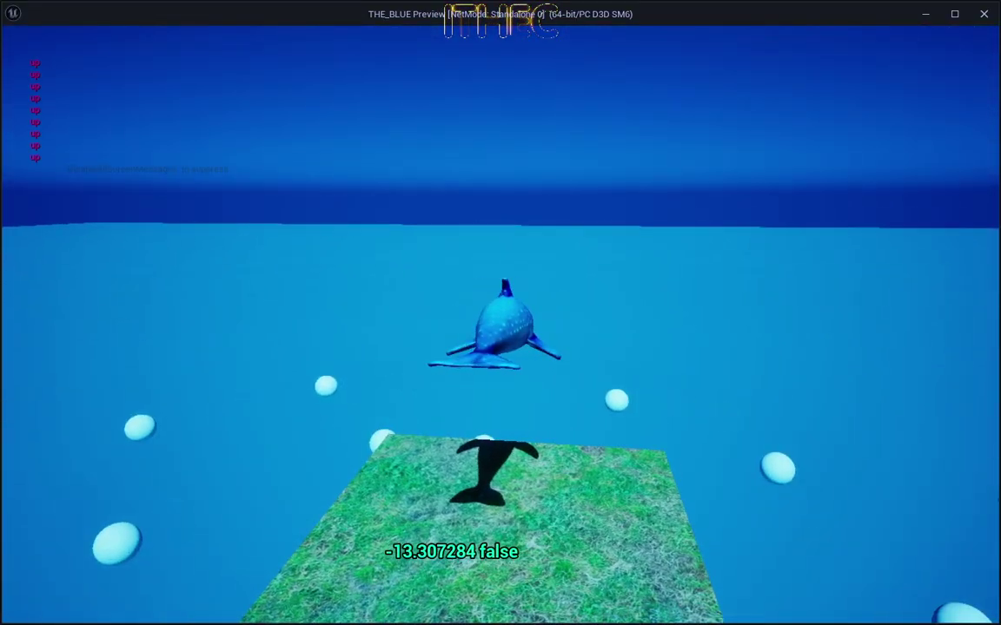
{"action": "key", "text": "Up"}
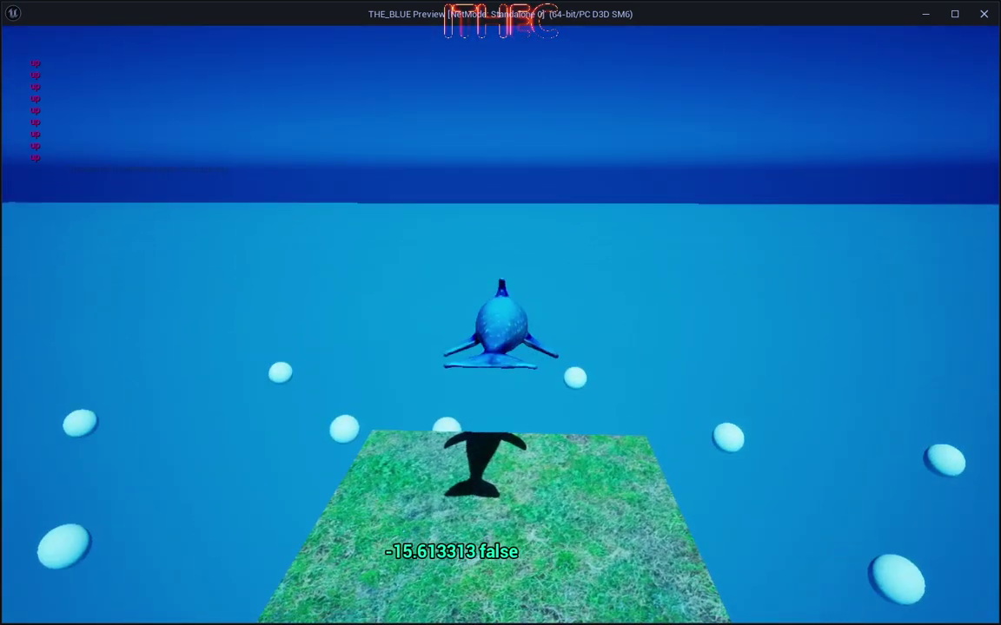
{"action": "key", "text": "Down"}
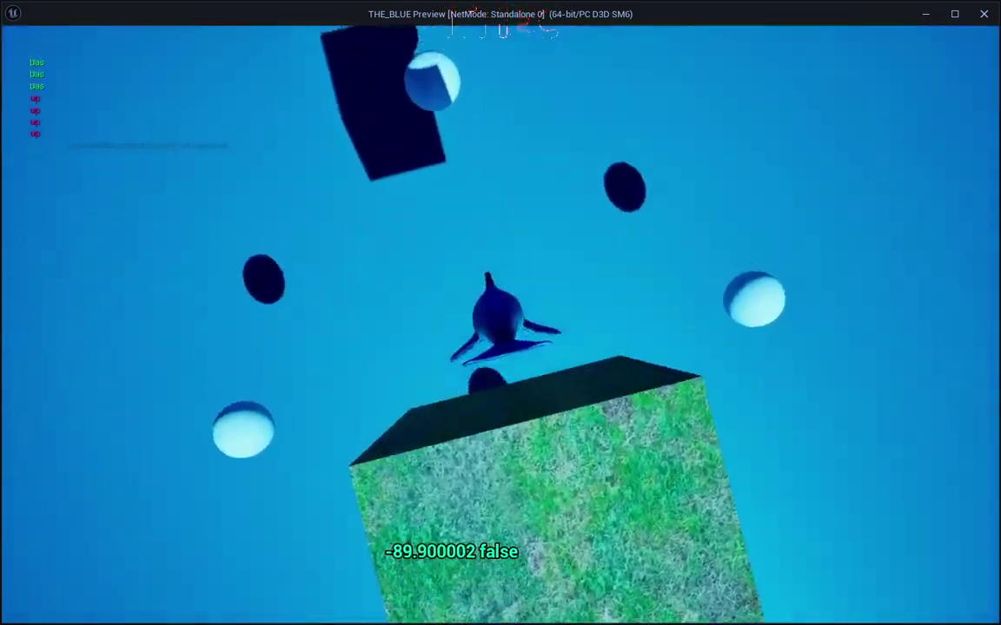
{"action": "key", "text": "Up"}
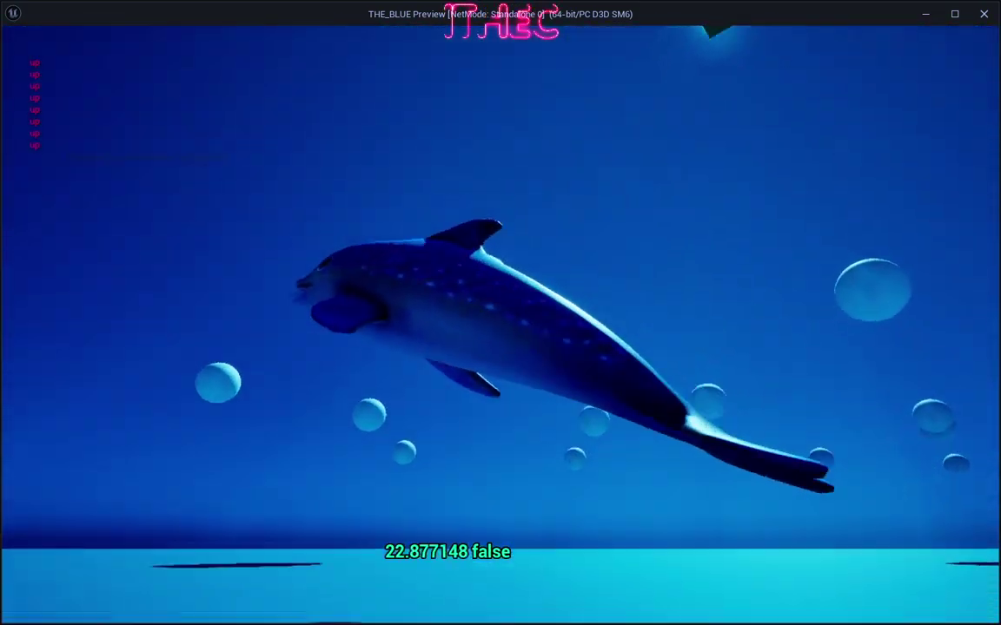
{"action": "key", "text": "Down"}
{"action": "key", "text": "Up"}
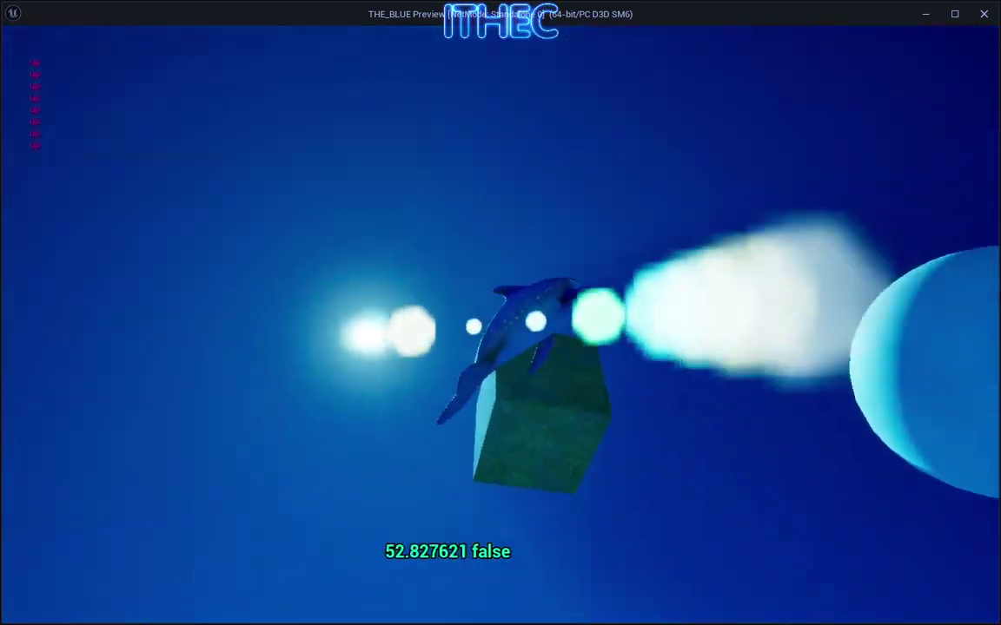
{"action": "key", "text": "Down"}
{"action": "key", "text": "Up"}
{"action": "key", "text": "Down"}
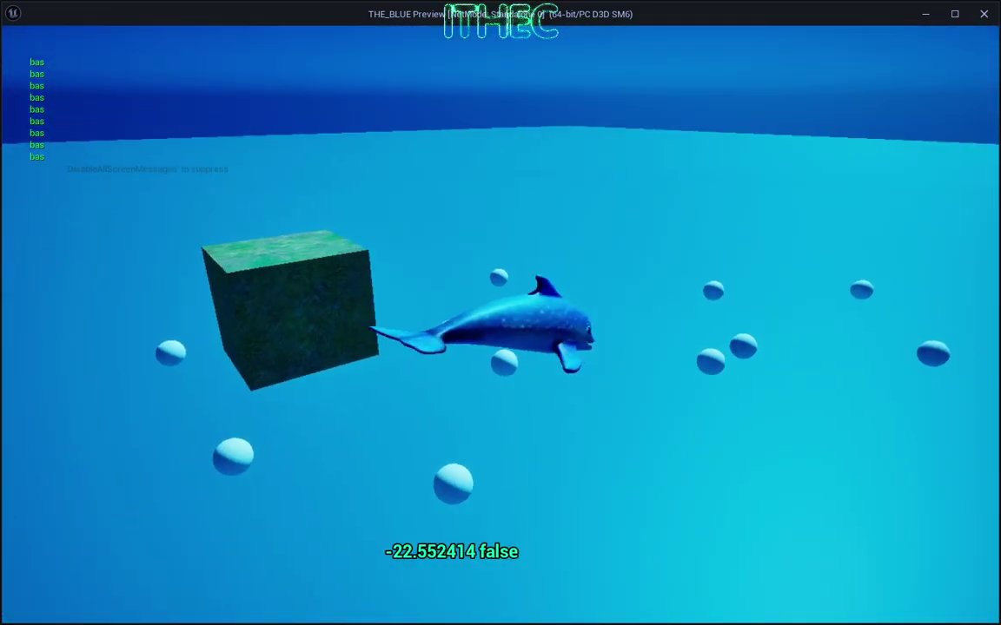
{"action": "key", "text": "Left"}
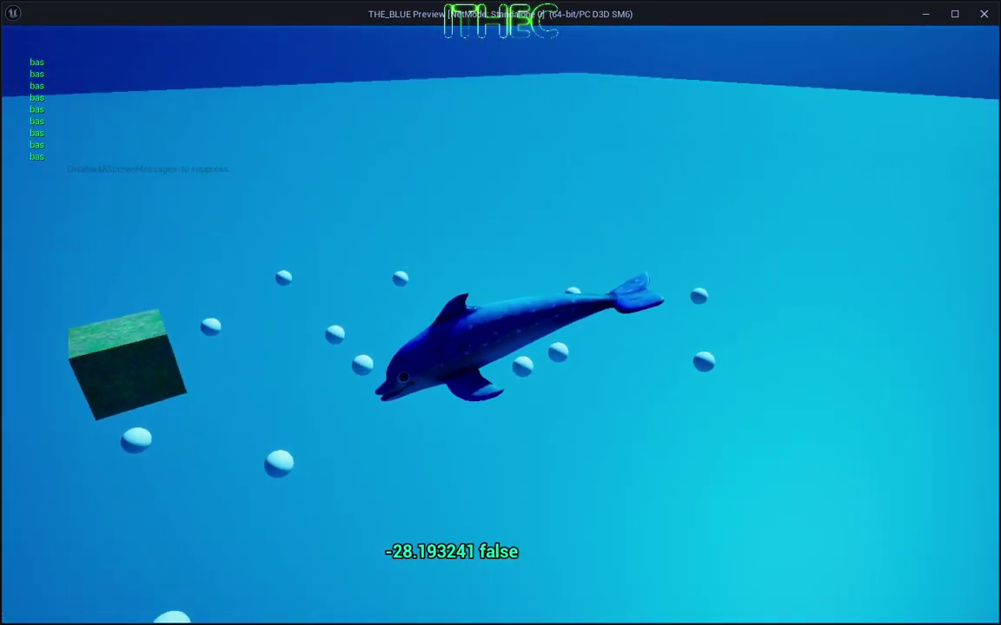
{"action": "key", "text": "Up"}
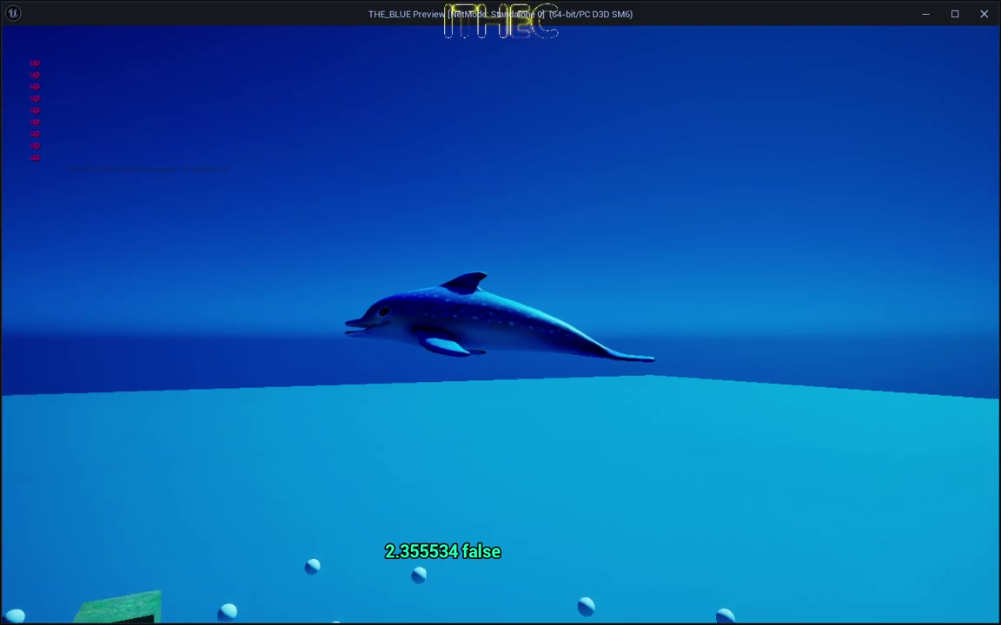
{"action": "key", "text": "Right"}
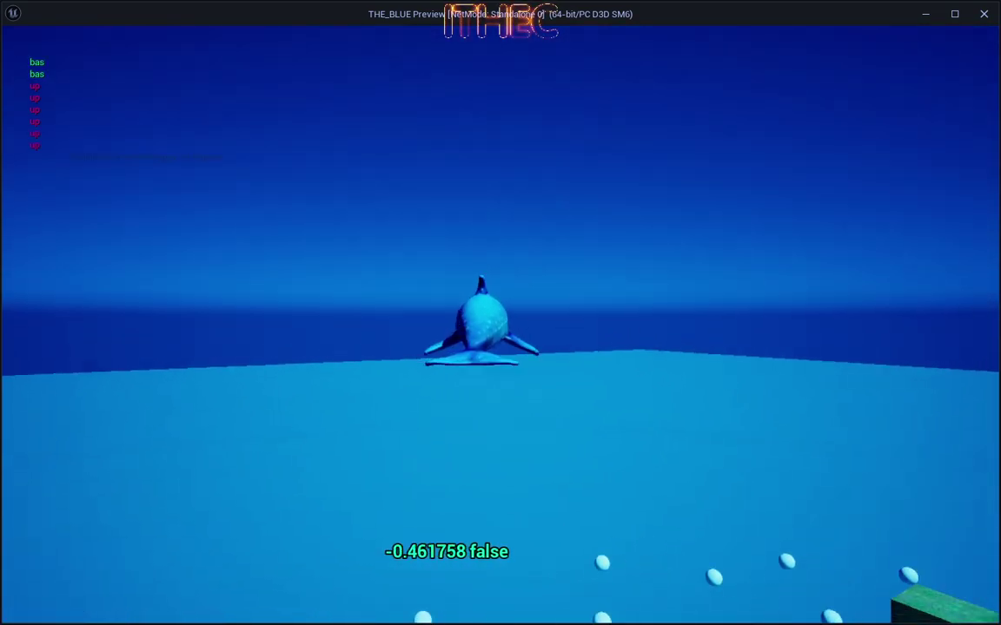
Keep diving and rising the dolphin while watching the up/bas messages, then stop the preview
{"action": "key", "text": "Down"}
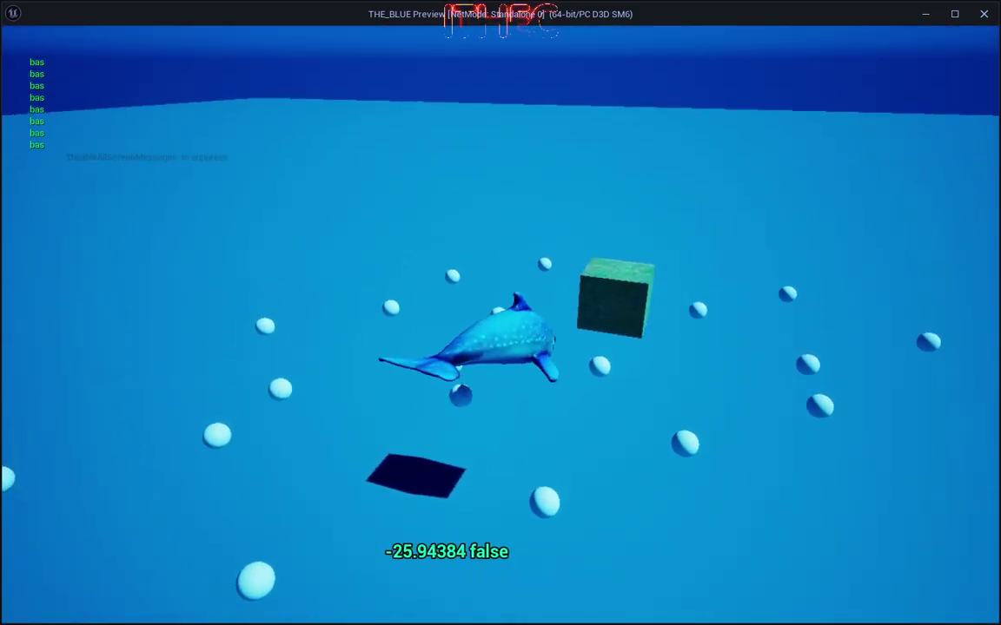
{"action": "key", "text": "Up"}
{"action": "key", "text": "Down"}
{"action": "key", "text": "Up"}
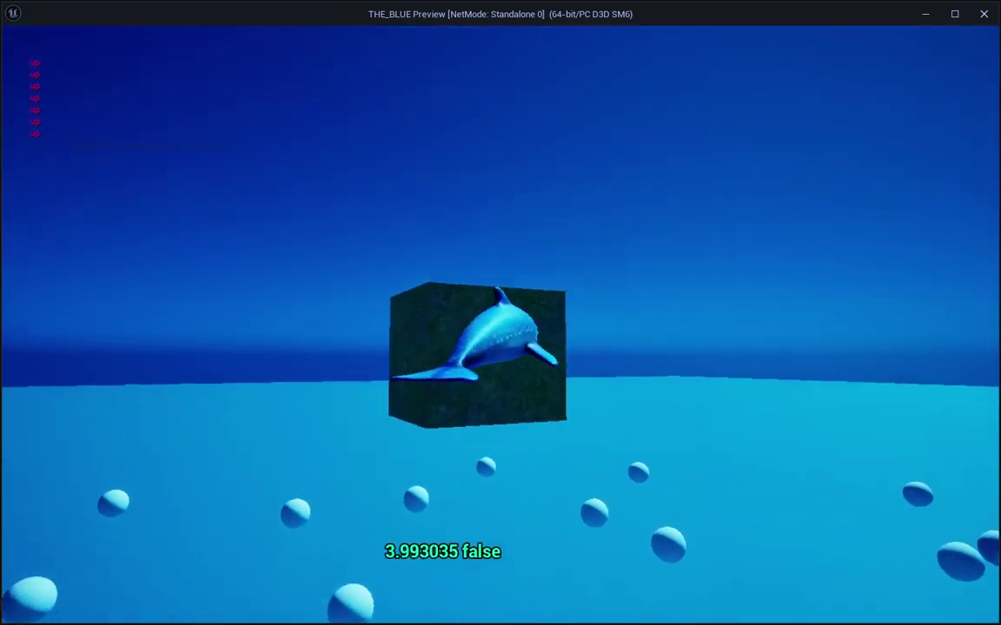
{"action": "key", "text": "Up"}
{"action": "key", "text": "Down"}
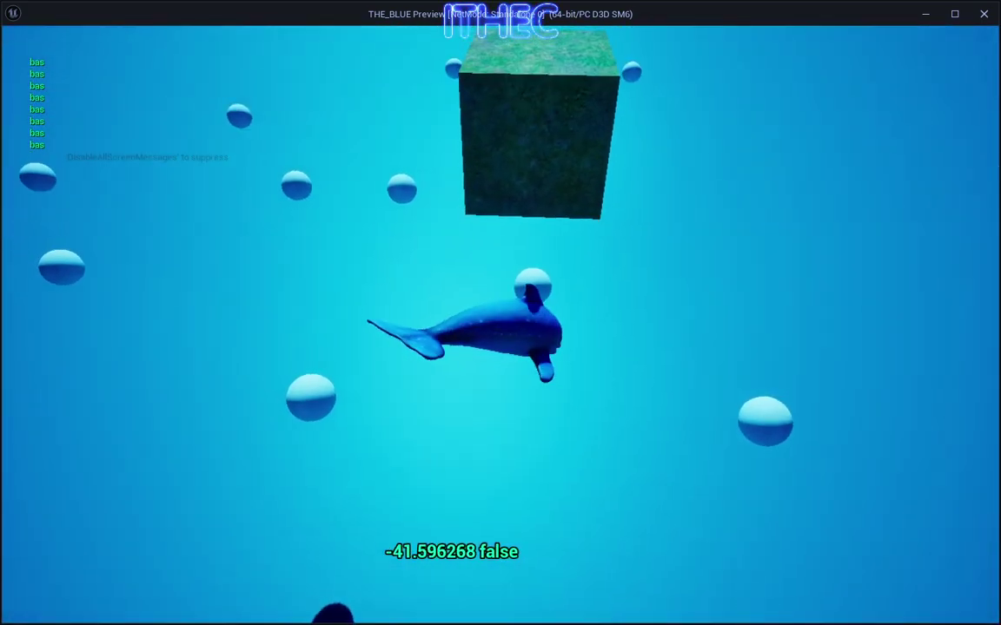
{"action": "key", "text": "Up"}
{"action": "key", "text": "Down"}
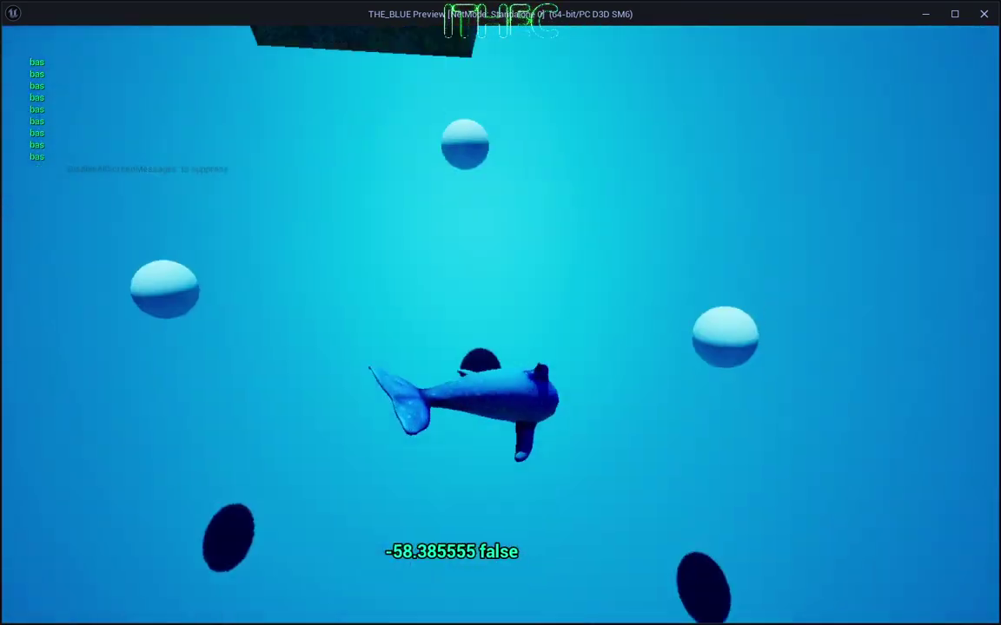
{"action": "key", "text": "Up"}
{"action": "key", "text": "Down"}
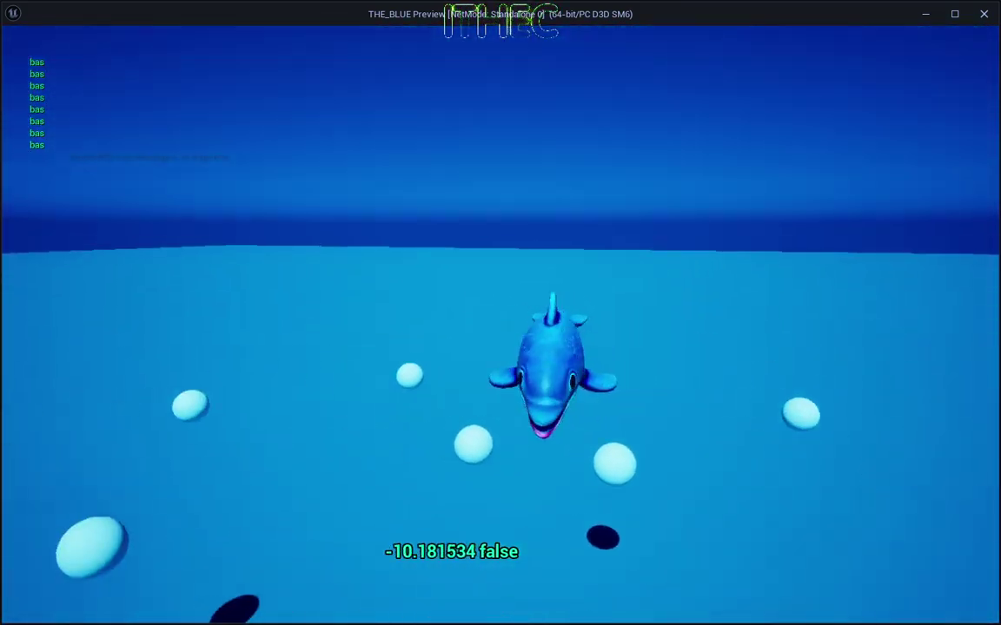
{"action": "key", "text": "Up"}
{"action": "key", "text": "Down"}
{"action": "key", "text": "Up"}
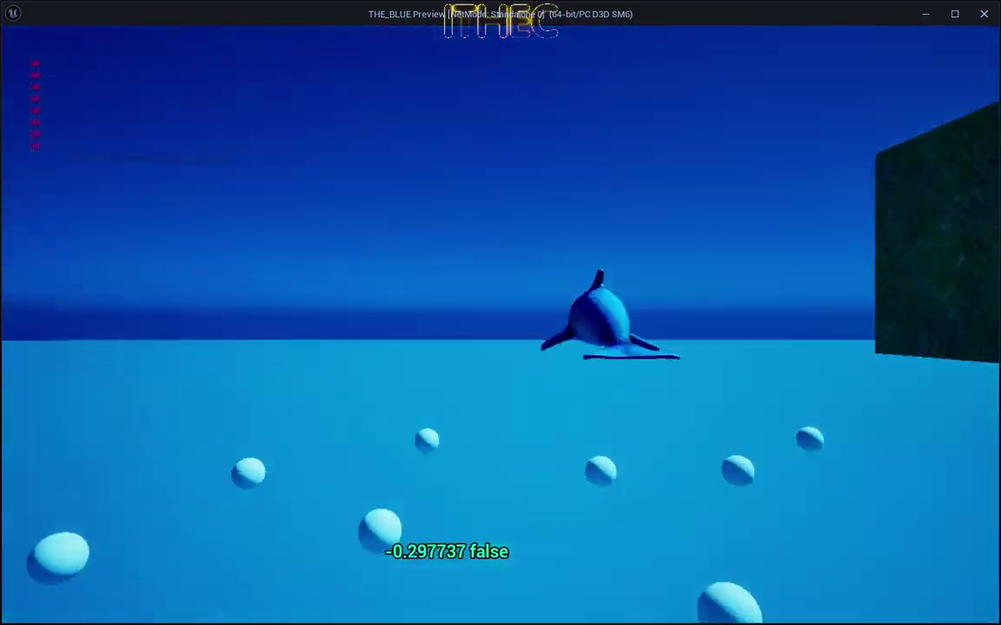
{"action": "key", "text": "Down"}
{"action": "key", "text": "Up"}
{"action": "key", "text": "Down"}
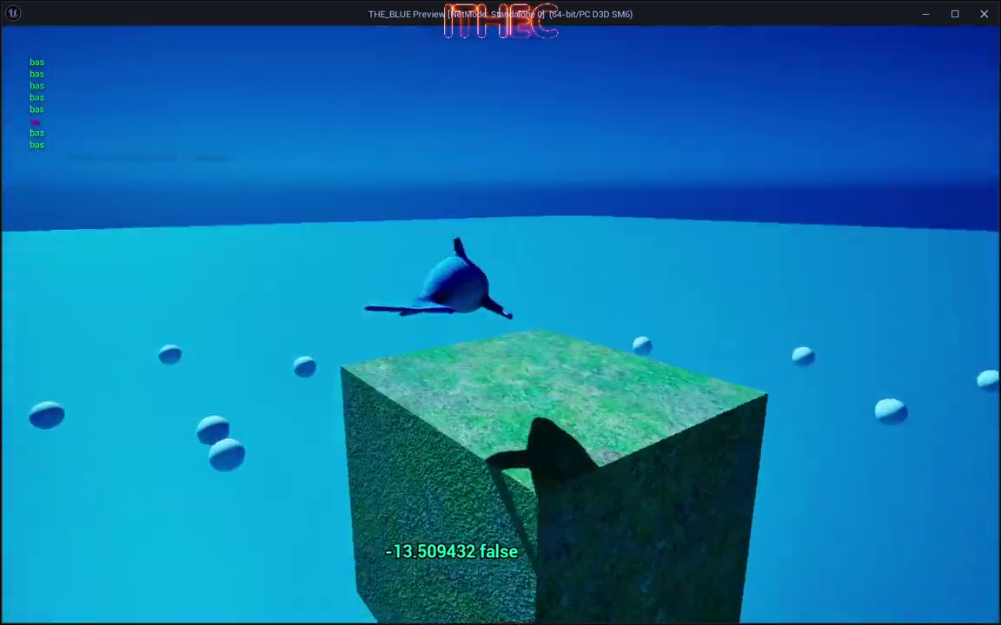
{"action": "key", "text": "Escape"}
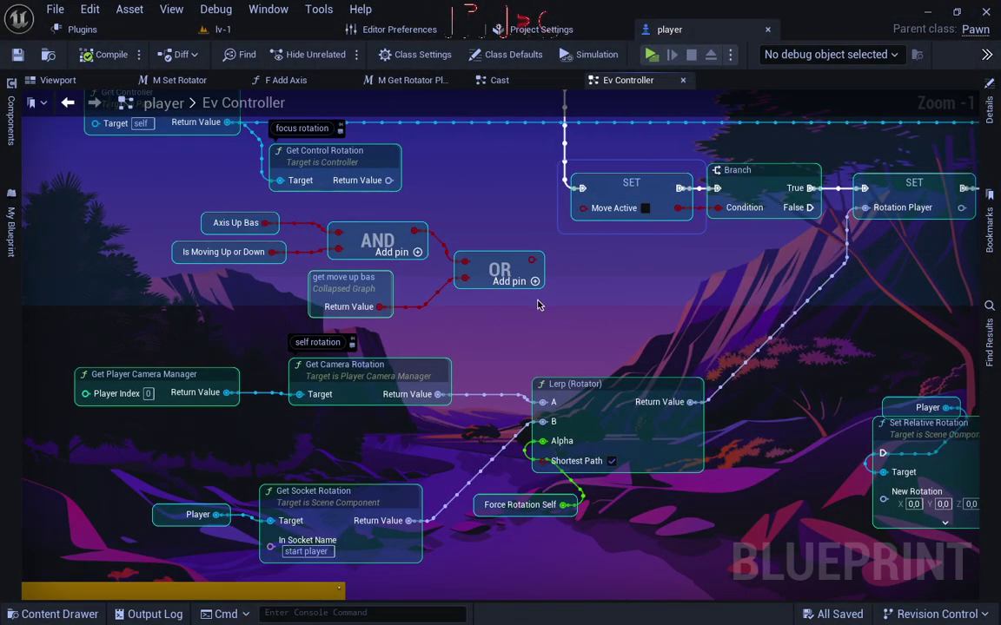
Pan the Ev Controller graph over to the en bas logic and the DEBUG comment box
{"action": "mouse_move", "coordinate": [248, 257]}
{"action": "right_mouse_down"}
{"action": "mouse_move", "coordinate": [561, 389]}
{"action": "mouse_move", "coordinate": [684, 101]}
{"action": "right_mouse_up"}
{"action": "scroll", "coordinate": [284, 382], "scroll_direction": "down", "scroll_amount": 2}
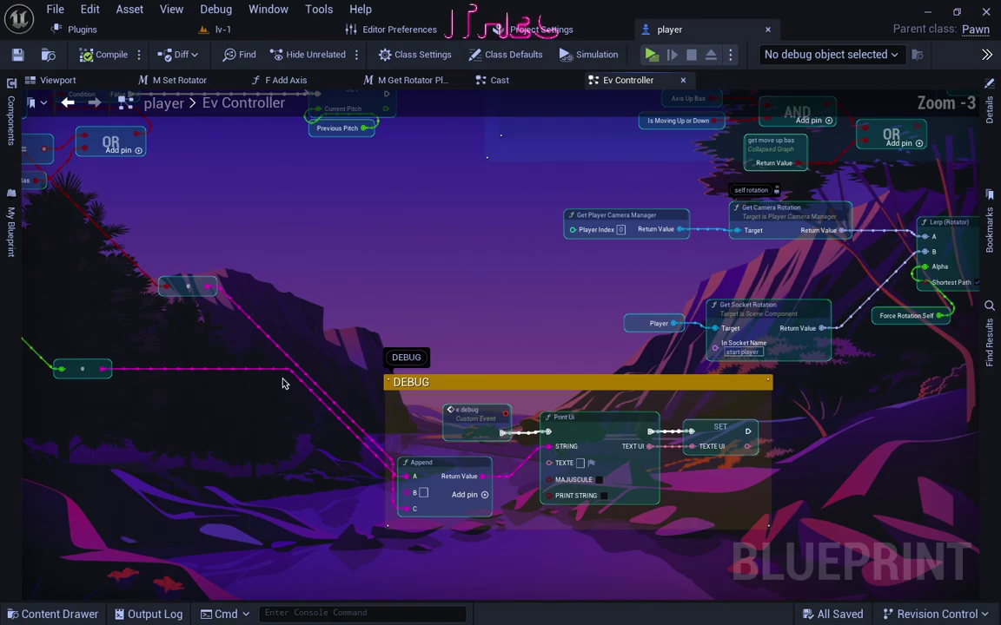
{"action": "mouse_move", "coordinate": [284, 382]}
{"action": "right_mouse_down"}
{"action": "mouse_move", "coordinate": [958, 404]}
{"action": "mouse_move", "coordinate": [971, 415]}
{"action": "right_mouse_up"}
{"action": "right_click_drag", "start_coordinate": [339, 163], "coordinate": [499, 238]}
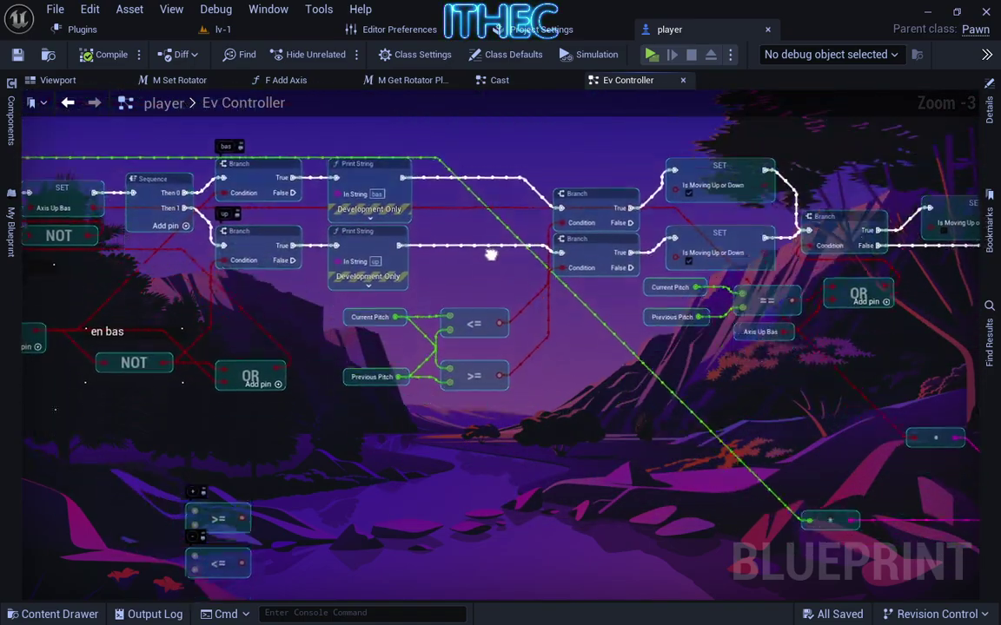
{"action": "right_click", "coordinate": [500, 236]}
{"action": "scroll", "coordinate": [252, 317], "scroll_direction": "up", "scroll_amount": 1}
{"action": "right_click_drag", "start_coordinate": [224, 402], "coordinate": [301, 375]}
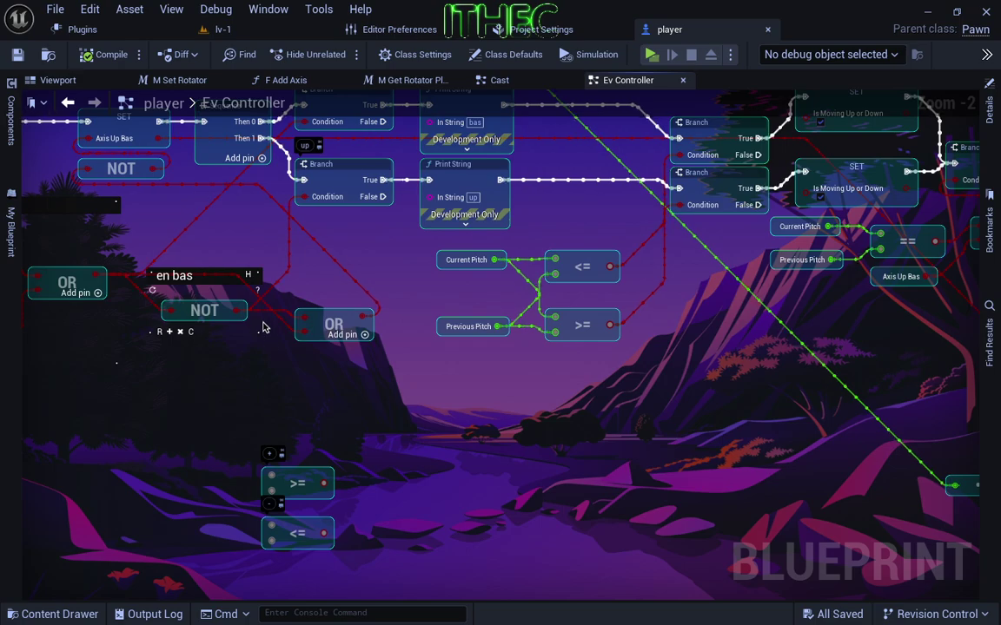
{"action": "mouse_move", "coordinate": [265, 328]}
{"action": "right_mouse_down"}
{"action": "mouse_move", "coordinate": [219, 203]}
{"action": "mouse_move", "coordinate": [521, 369]}
{"action": "mouse_move", "coordinate": [568, 230]}
{"action": "right_mouse_up"}
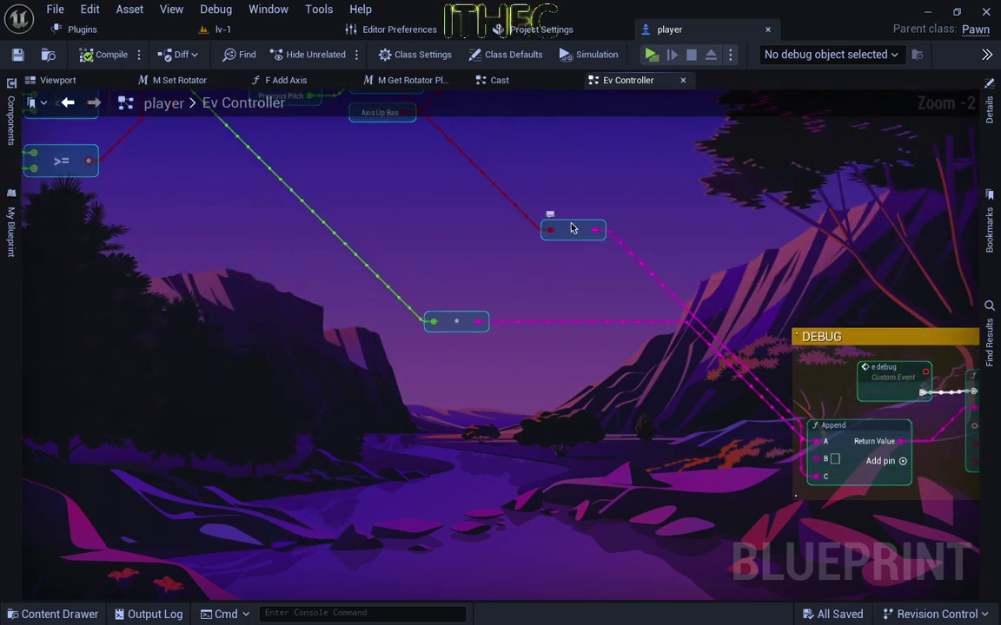
Move the node feeding the DEBUG Append up and wire it toward the en bas NOT/OR nodes
{"action": "mouse_move", "coordinate": [571, 229]}
{"action": "left_mouse_down"}
{"action": "mouse_move", "coordinate": [147, 286]}
{"action": "mouse_move", "coordinate": [587, 335]}
{"action": "left_mouse_up"}
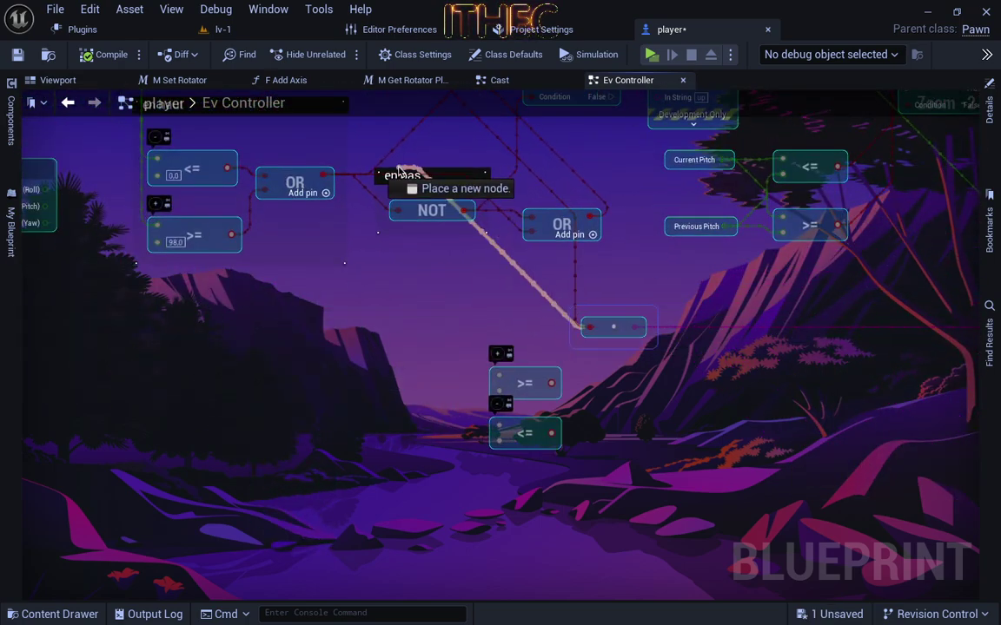
{"action": "mouse_move", "coordinate": [399, 170]}
{"action": "left_mouse_down"}
{"action": "mouse_move", "coordinate": [468, 231]}
{"action": "mouse_move", "coordinate": [293, 228]}
{"action": "left_mouse_up"}
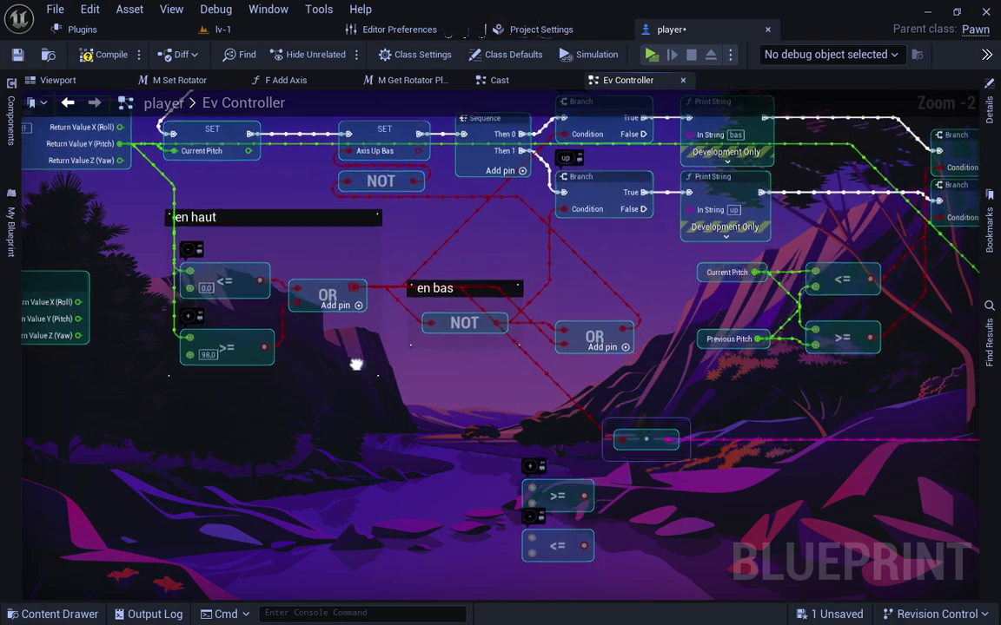
{"action": "right_click_drag", "start_coordinate": [314, 182], "coordinate": [332, 347]}
{"action": "key", "text": "F12"}
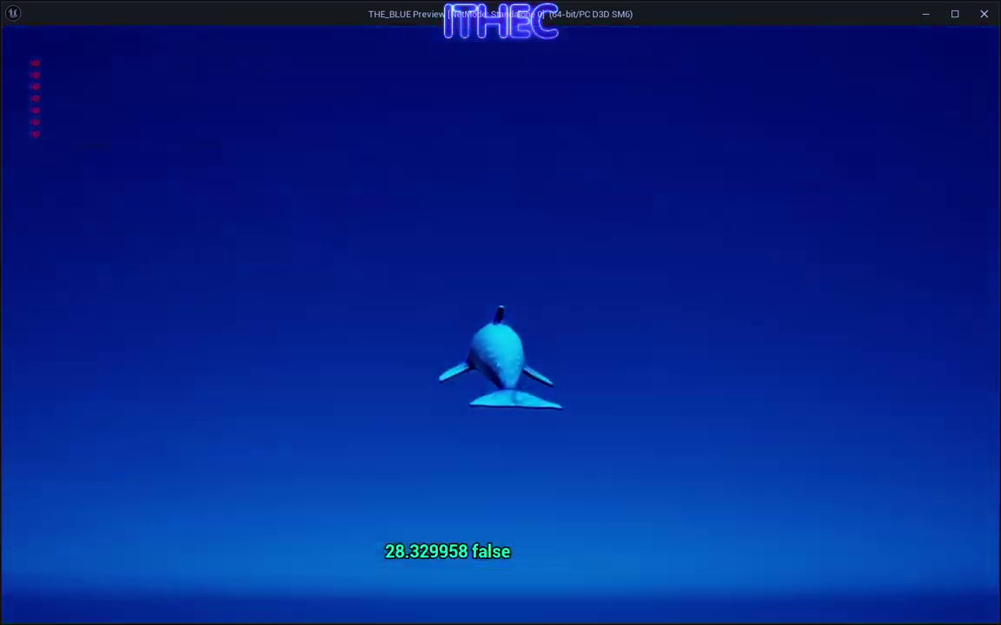
{"action": "key", "text": "Up"}
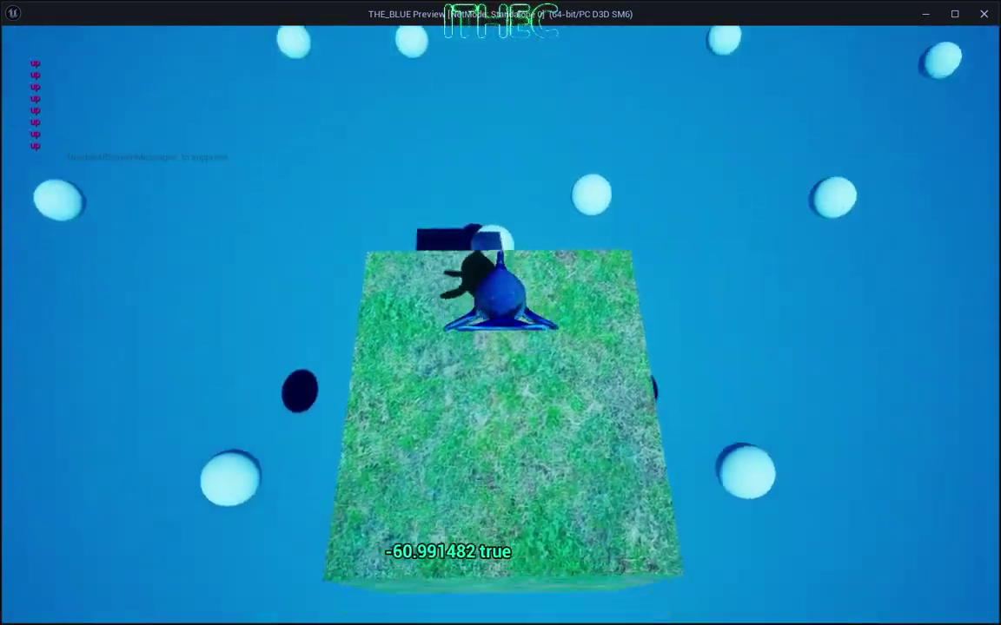
{"action": "key", "text": "Up"}
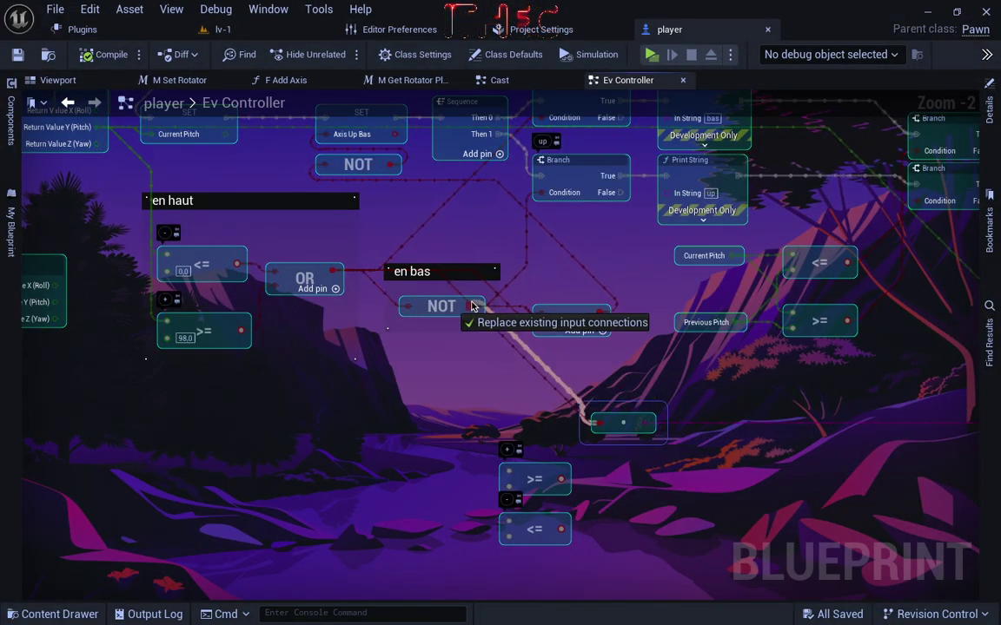
Wire the connection into the 'en bas' NOT node, then run repeated play tests watching the 'up' prints
{"action": "left_click_drag", "start_coordinate": [472, 306], "coordinate": [474, 307]}
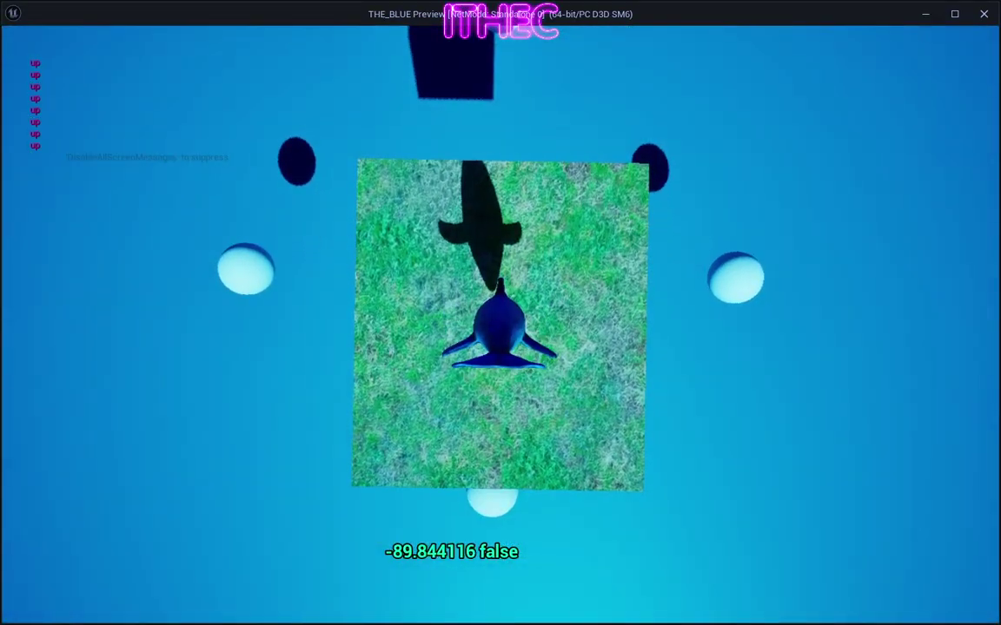
{"action": "key", "text": "Escape"}
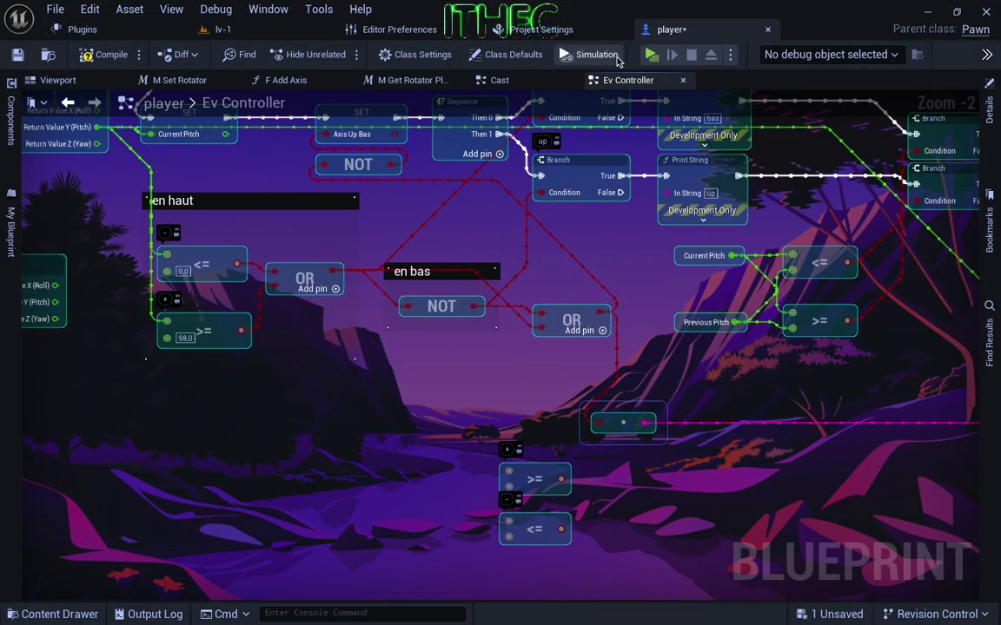
{"action": "key", "text": "alt+p"}
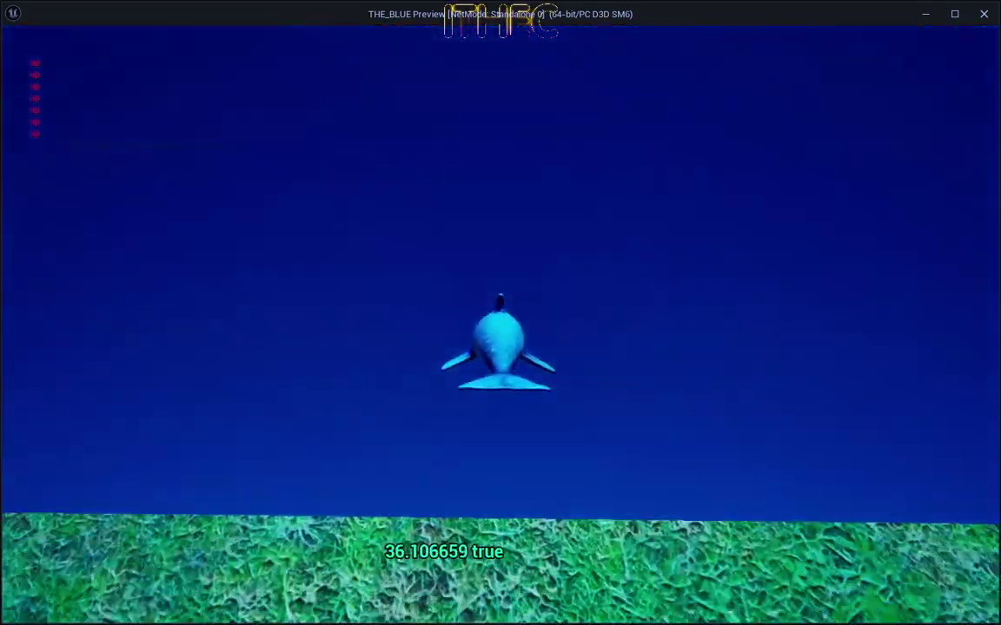
{"action": "key", "text": "Escape"}
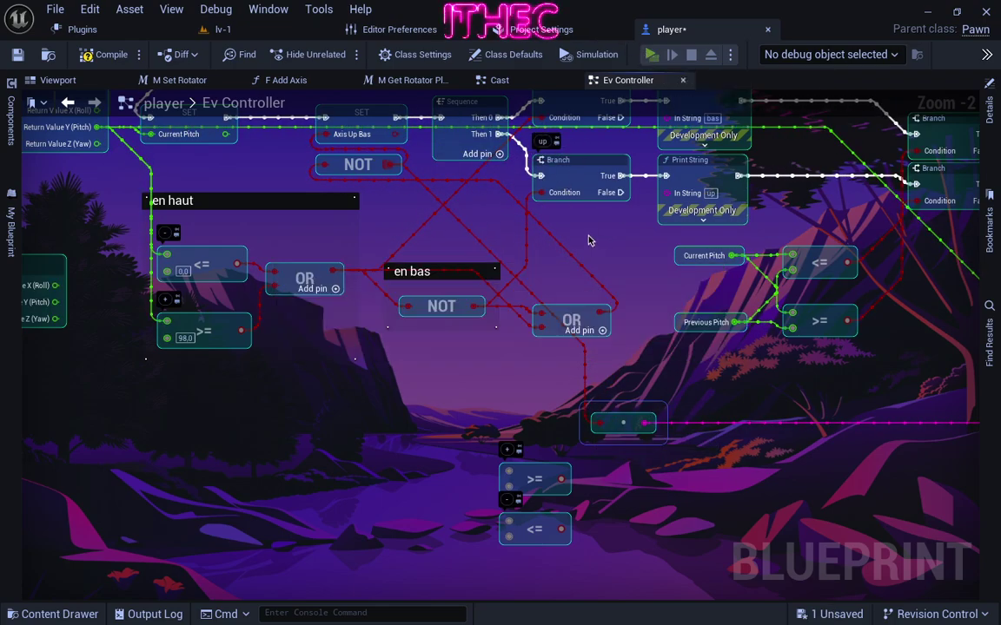
{"action": "key", "text": "alt+p"}
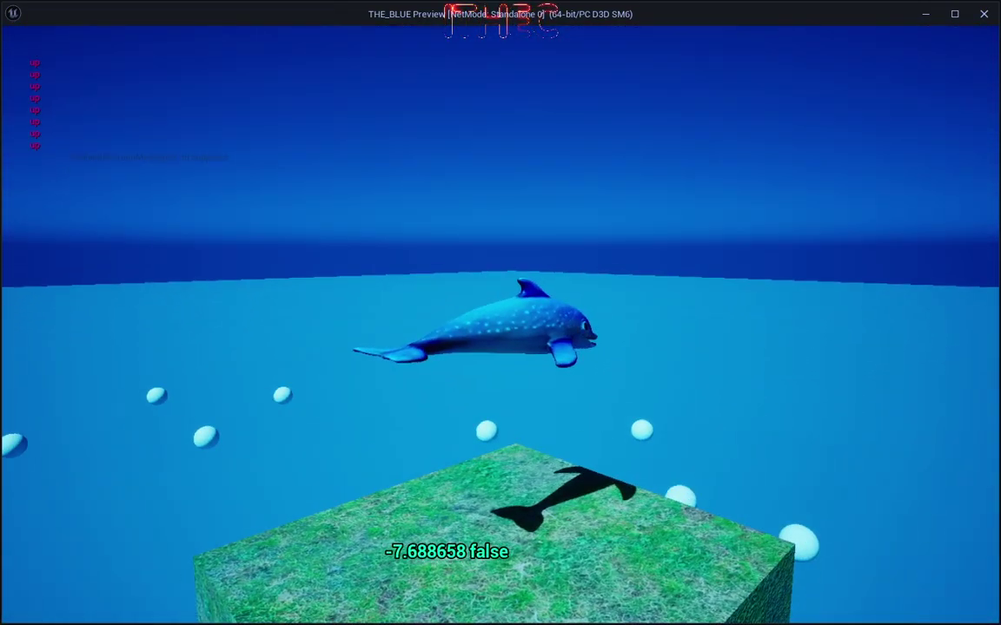
{"action": "key", "text": "Escape"}
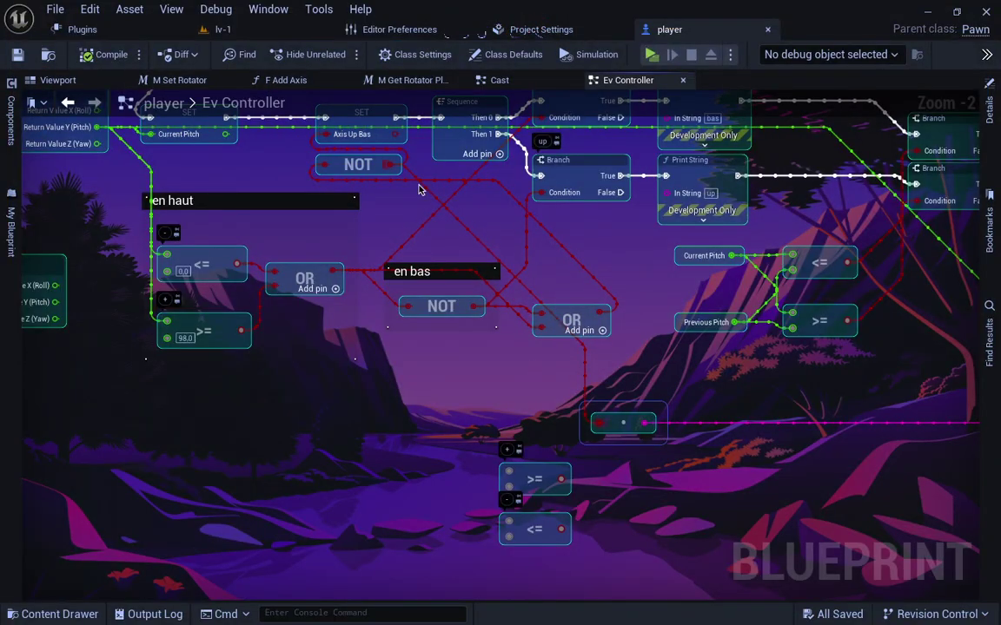
{"action": "right_click_drag", "start_coordinate": [497, 350], "coordinate": [670, 404]}
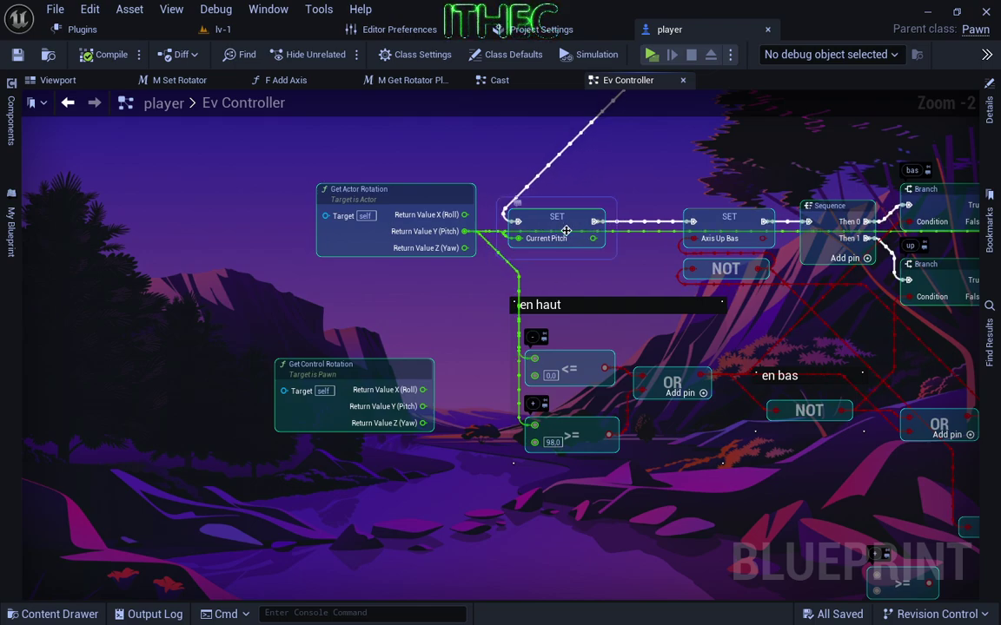
{"action": "right_click_drag", "start_coordinate": [572, 221], "coordinate": [423, 324]}
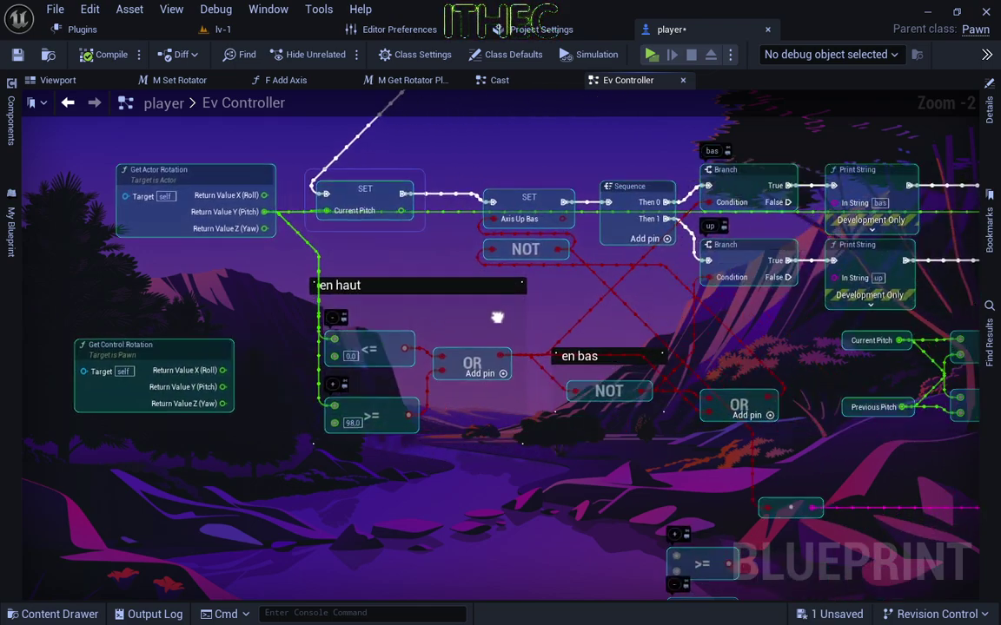
{"action": "right_click_drag", "start_coordinate": [782, 328], "coordinate": [578, 307]}
{"action": "scroll", "coordinate": [578, 307], "scroll_direction": "down", "scroll_amount": 1}
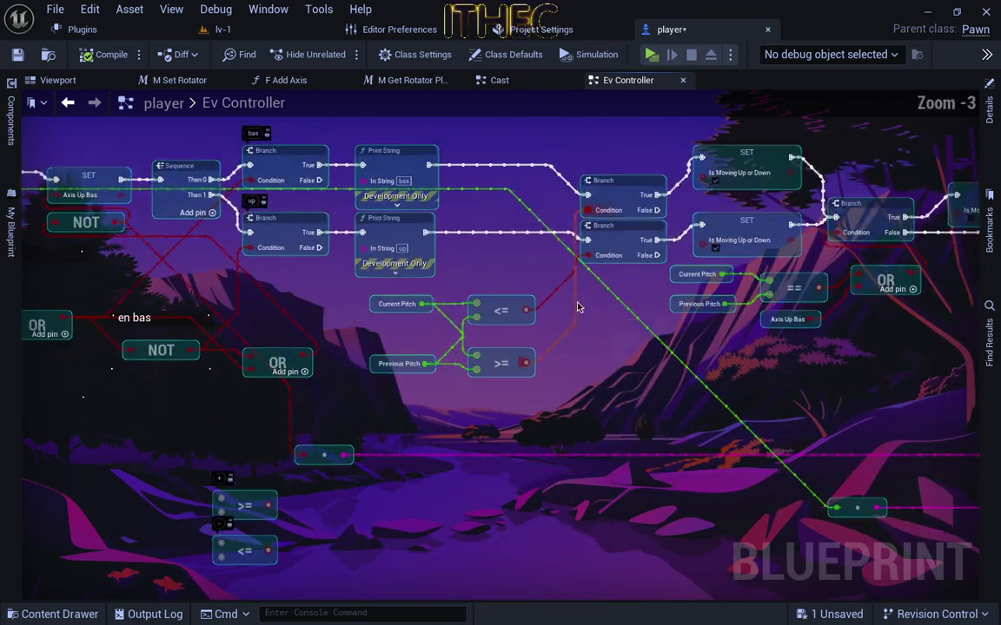
{"action": "mouse_move", "coordinate": [779, 345]}
{"action": "right_mouse_down"}
{"action": "mouse_move", "coordinate": [326, 373]}
{"action": "mouse_move", "coordinate": [545, 341]}
{"action": "right_mouse_up"}
{"action": "scroll", "coordinate": [544, 340], "scroll_direction": "up", "scroll_amount": 1}
{"action": "scroll", "coordinate": [544, 340], "scroll_direction": "up", "scroll_amount": 1}
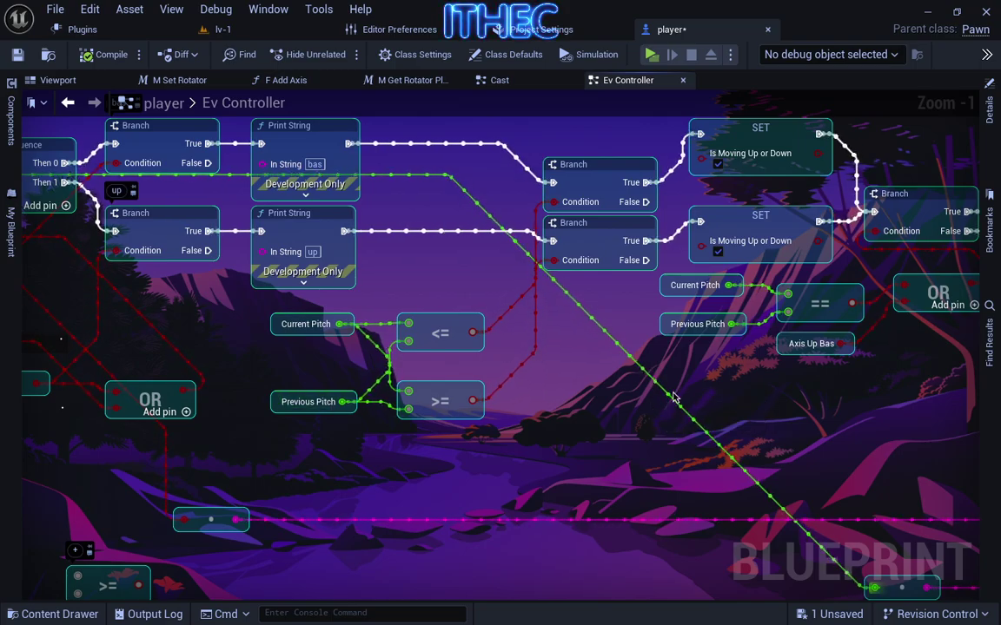
{"action": "mouse_move", "coordinate": [637, 402]}
{"action": "right_mouse_down"}
{"action": "mouse_move", "coordinate": [368, 435]}
{"action": "mouse_move", "coordinate": [299, 318]}
{"action": "mouse_move", "coordinate": [545, 181]}
{"action": "right_mouse_up"}
{"action": "right_click", "coordinate": [552, 186]}
{"action": "right_click_drag", "start_coordinate": [504, 383], "coordinate": [324, 335]}
{"action": "scroll", "coordinate": [324, 335], "scroll_direction": "down", "scroll_amount": 1}
{"action": "scroll", "coordinate": [614, 313], "scroll_direction": "down", "scroll_amount": 2}
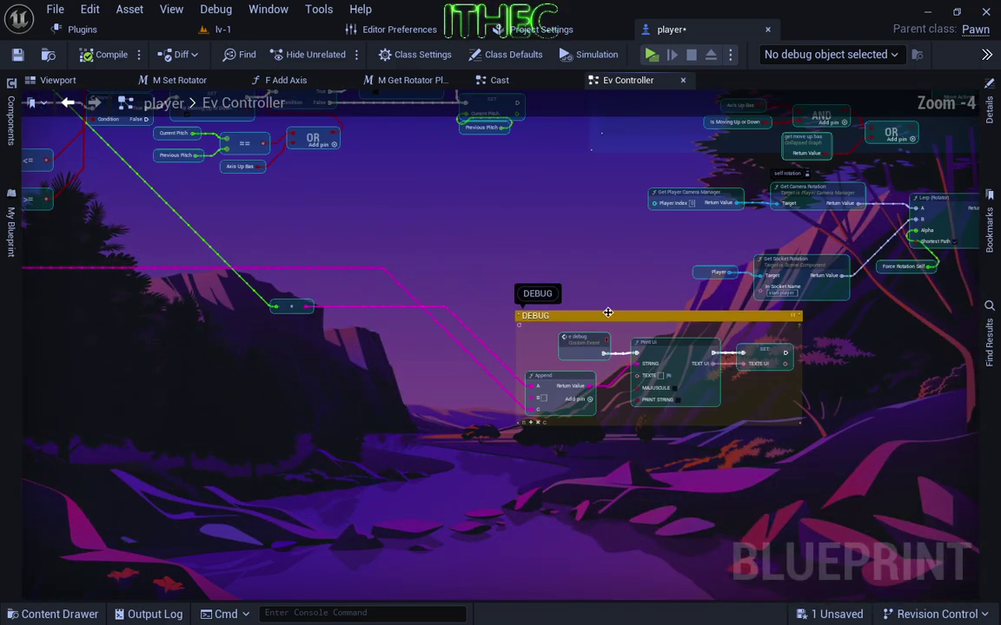
{"action": "scroll", "coordinate": [583, 363], "scroll_direction": "up", "scroll_amount": 2}
{"action": "right_click_drag", "start_coordinate": [692, 464], "coordinate": [362, 358]}
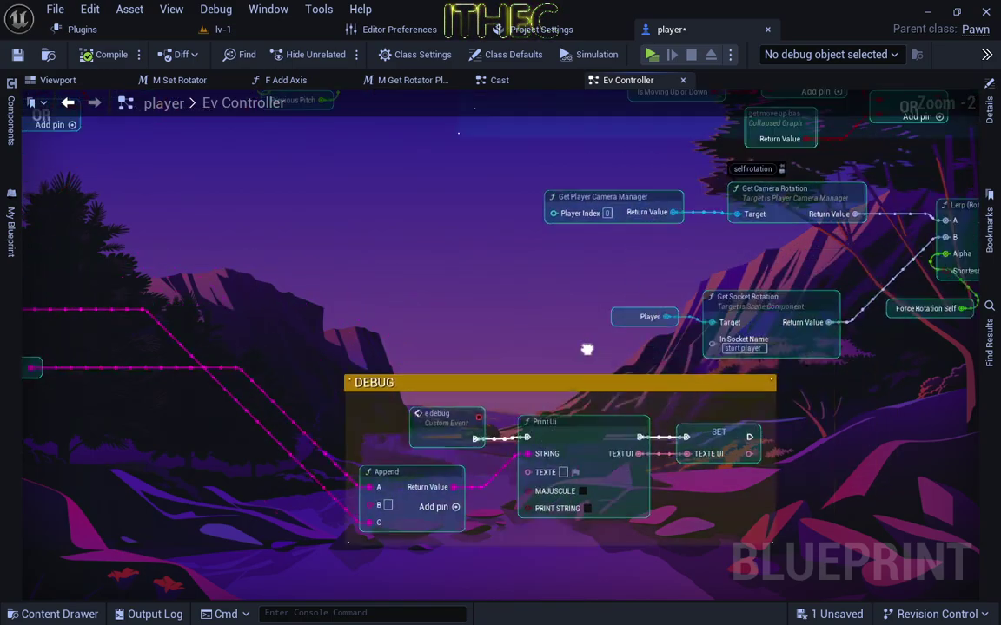
Pan and zoom to bring the AND and OR move-up logic into view
{"action": "mouse_move", "coordinate": [736, 168]}
{"action": "right_mouse_down"}
{"action": "mouse_move", "coordinate": [660, 306]}
{"action": "mouse_move", "coordinate": [488, 443]}
{"action": "right_mouse_up"}
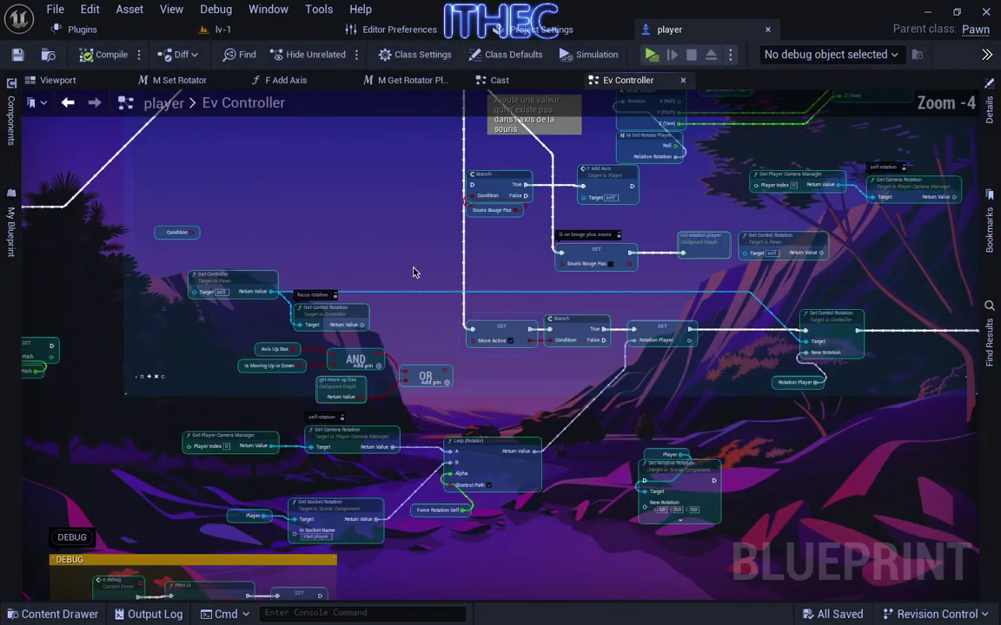
{"action": "scroll", "coordinate": [413, 273], "scroll_direction": "up", "scroll_amount": 2}
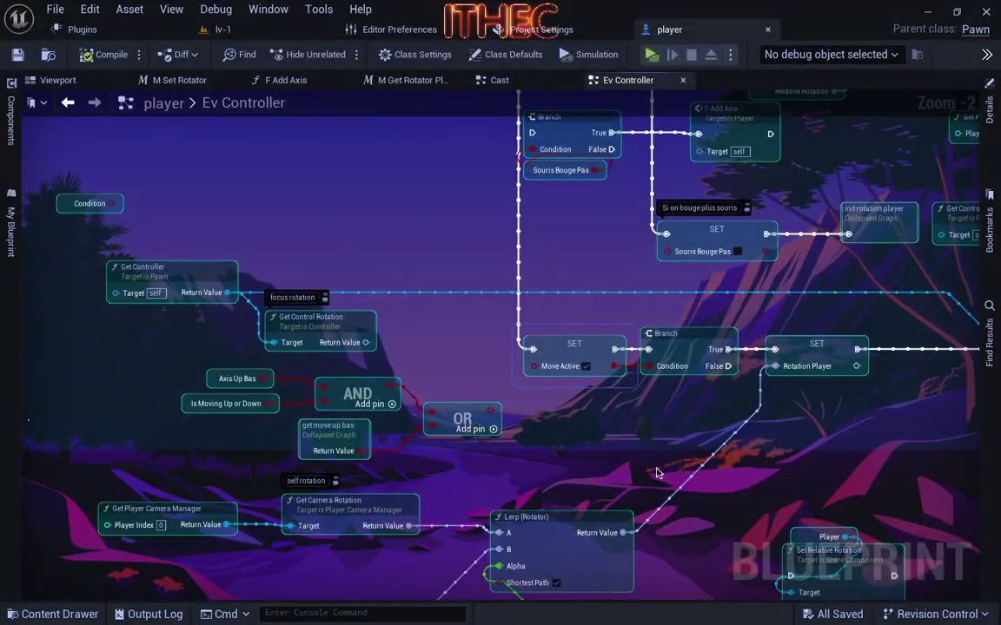
{"action": "scroll", "coordinate": [525, 337], "scroll_direction": "down", "scroll_amount": 3}
{"action": "scroll", "coordinate": [525, 337], "scroll_direction": "up", "scroll_amount": 1}
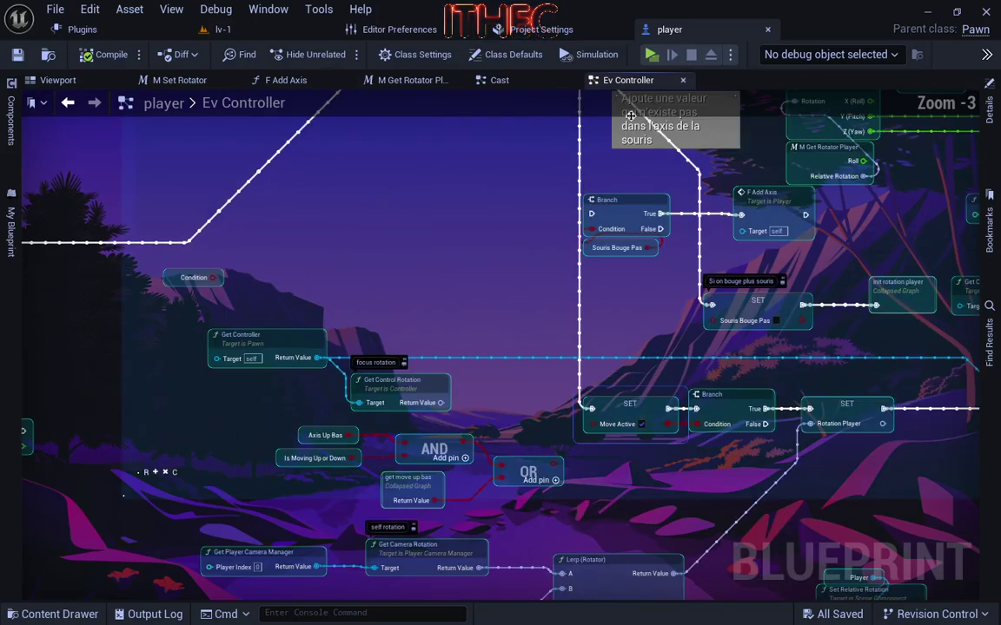
{"action": "right_click_drag", "start_coordinate": [369, 287], "coordinate": [615, 290]}
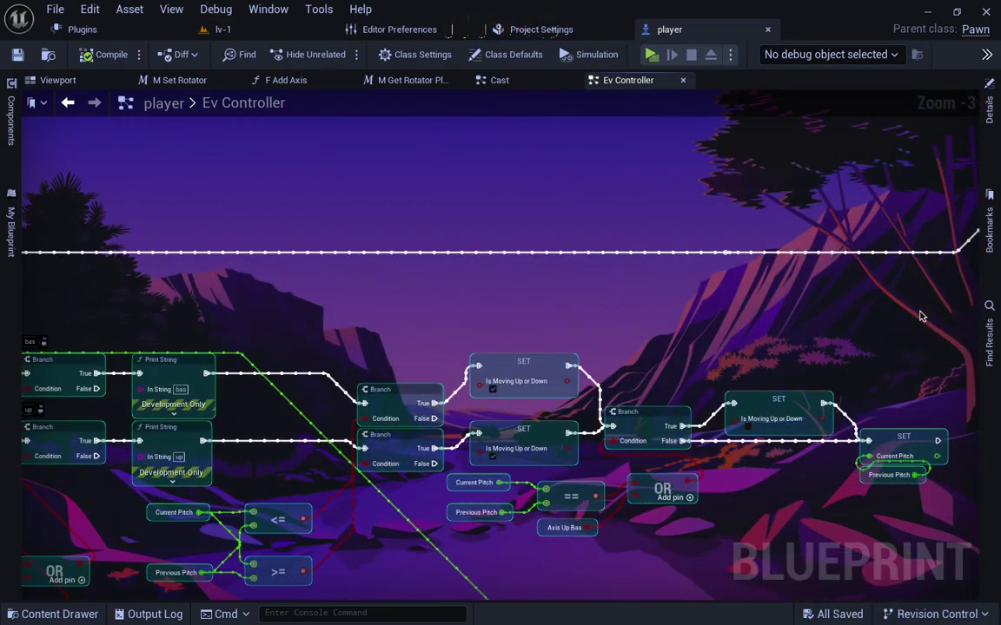
{"action": "scroll", "coordinate": [525, 340], "scroll_direction": "down", "scroll_amount": 1}
{"action": "right_click_drag", "start_coordinate": [525, 340], "coordinate": [565, 217]}
{"action": "scroll", "coordinate": [370, 244], "scroll_direction": "up", "scroll_amount": 1}
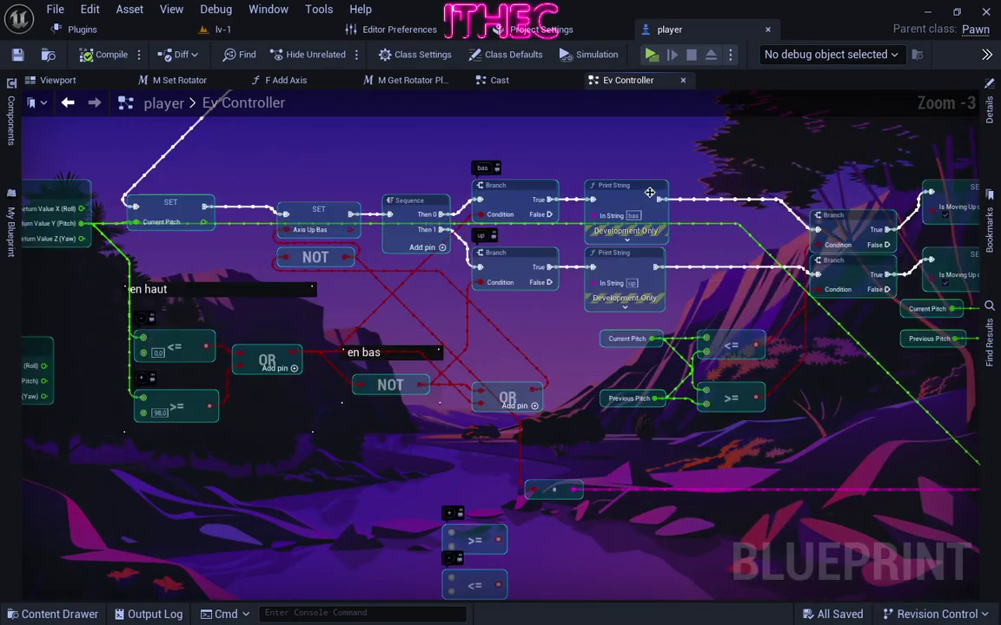
{"action": "right_click_drag", "start_coordinate": [438, 375], "coordinate": [720, 341]}
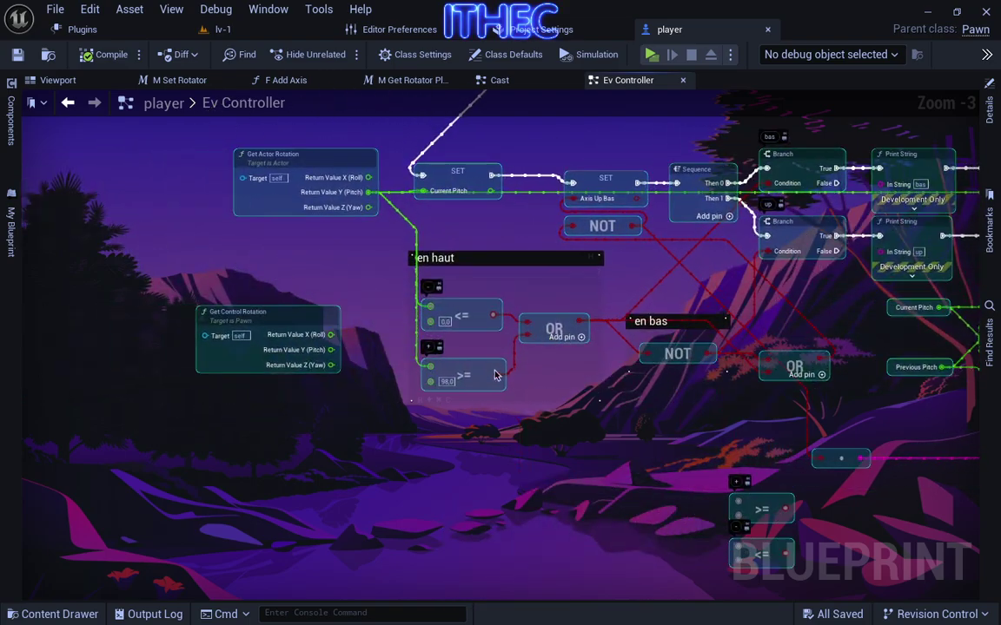
{"action": "scroll", "coordinate": [549, 402], "scroll_direction": "up", "scroll_amount": 1}
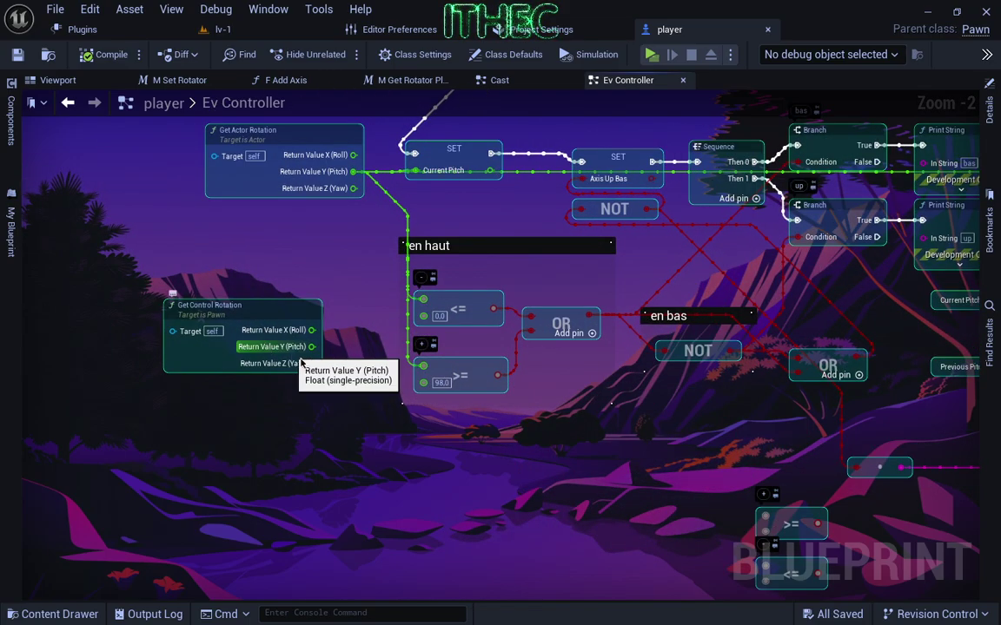
{"action": "mouse_move", "coordinate": [532, 488]}
{"action": "right_mouse_down"}
{"action": "mouse_move", "coordinate": [438, 530]}
{"action": "mouse_move", "coordinate": [528, 540]}
{"action": "right_mouse_up"}
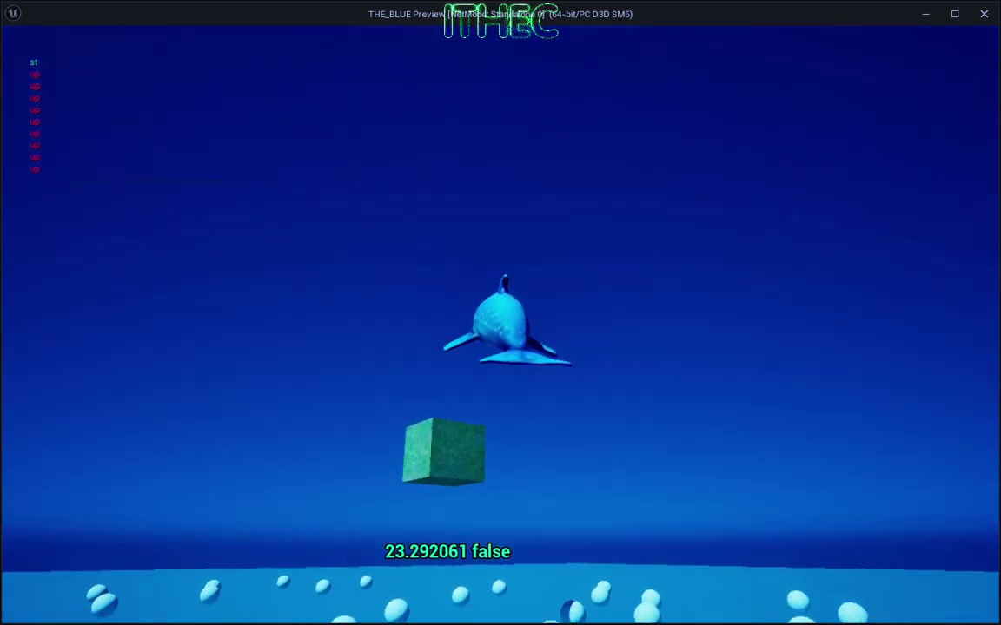
End the upward-swimming play test and return to the Ev Controller graph
{"action": "key", "text": "Escape"}
Open the get move up bas collapsed graph and set its <= node back below the >= node
{"action": "scroll", "coordinate": [643, 350], "scroll_direction": "down", "scroll_amount": 2}
{"action": "mouse_move", "coordinate": [642, 350]}
{"action": "right_mouse_down"}
{"action": "mouse_move", "coordinate": [669, 317]}
{"action": "mouse_move", "coordinate": [400, 100]}
{"action": "right_mouse_up"}
{"action": "scroll", "coordinate": [570, 250], "scroll_direction": "up", "scroll_amount": 2}
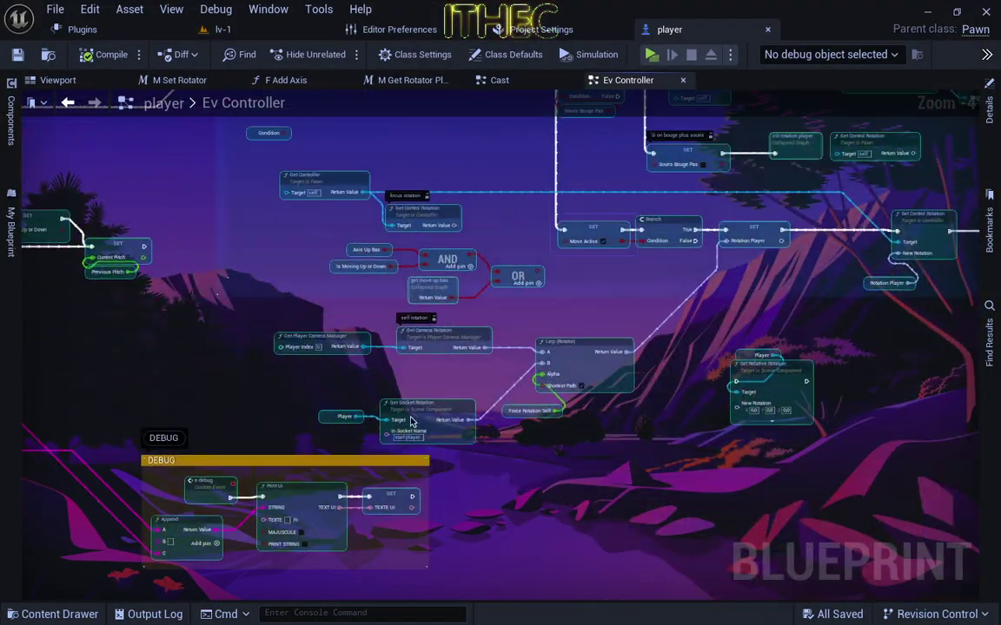
{"action": "right_click_drag", "start_coordinate": [570, 250], "coordinate": [564, 380]}
{"action": "scroll", "coordinate": [509, 337], "scroll_direction": "up", "scroll_amount": 2}
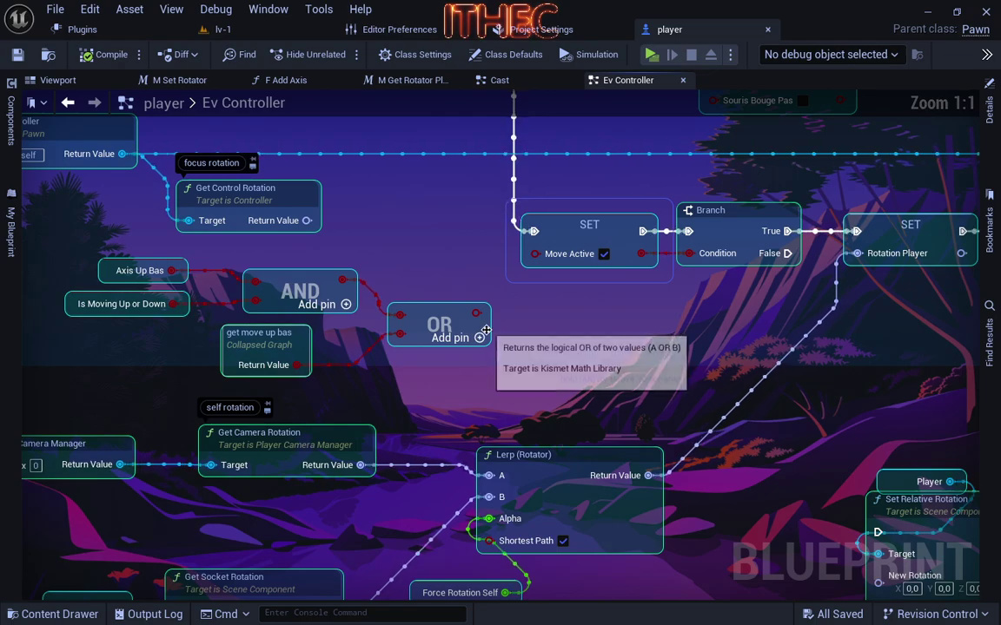
{"action": "double_click", "coordinate": [263, 347]}
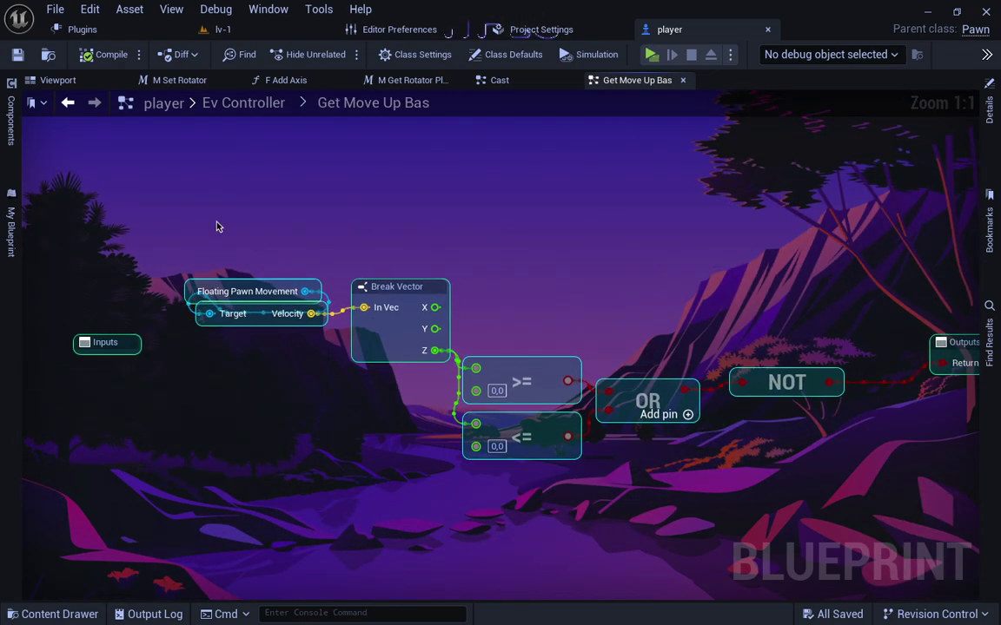
{"action": "left_click_drag", "start_coordinate": [574, 459], "coordinate": [641, 494]}
{"action": "left_click_drag", "start_coordinate": [575, 458], "coordinate": [500, 436]}
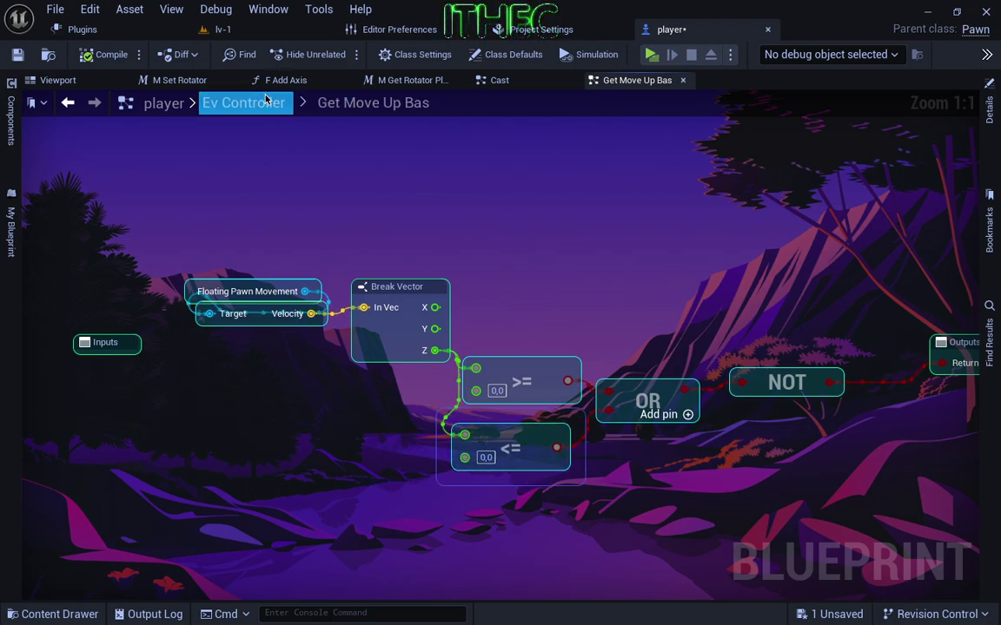
Pan across the key x gauche droite, UPDATE event tick and START sections
{"action": "scroll", "coordinate": [492, 263], "scroll_direction": "up", "scroll_amount": 1}
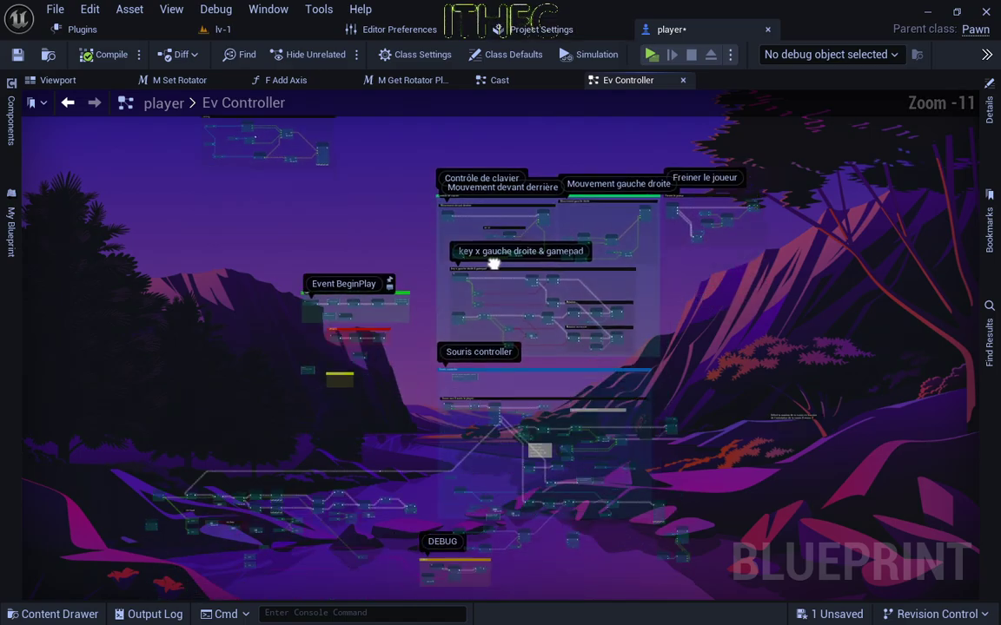
{"action": "scroll", "coordinate": [497, 426], "scroll_direction": "up", "scroll_amount": 3}
{"action": "right_click_drag", "start_coordinate": [495, 426], "coordinate": [550, 239]}
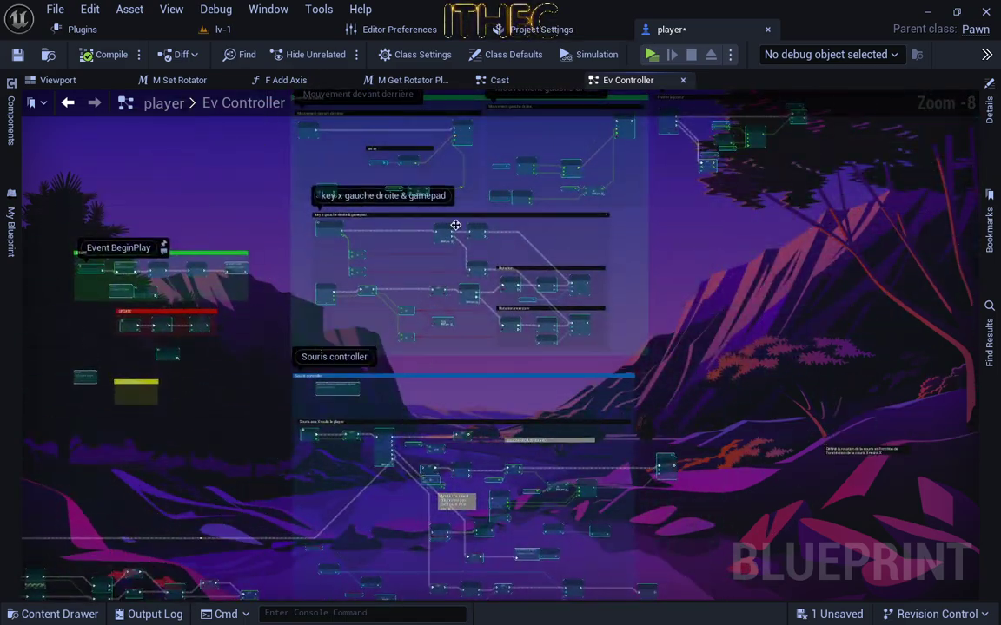
{"action": "scroll", "coordinate": [501, 188], "scroll_direction": "up", "scroll_amount": 2}
{"action": "right_click_drag", "start_coordinate": [502, 188], "coordinate": [566, 217]}
{"action": "scroll", "coordinate": [561, 288], "scroll_direction": "up", "scroll_amount": 5}
{"action": "scroll", "coordinate": [730, 317], "scroll_direction": "down", "scroll_amount": 1}
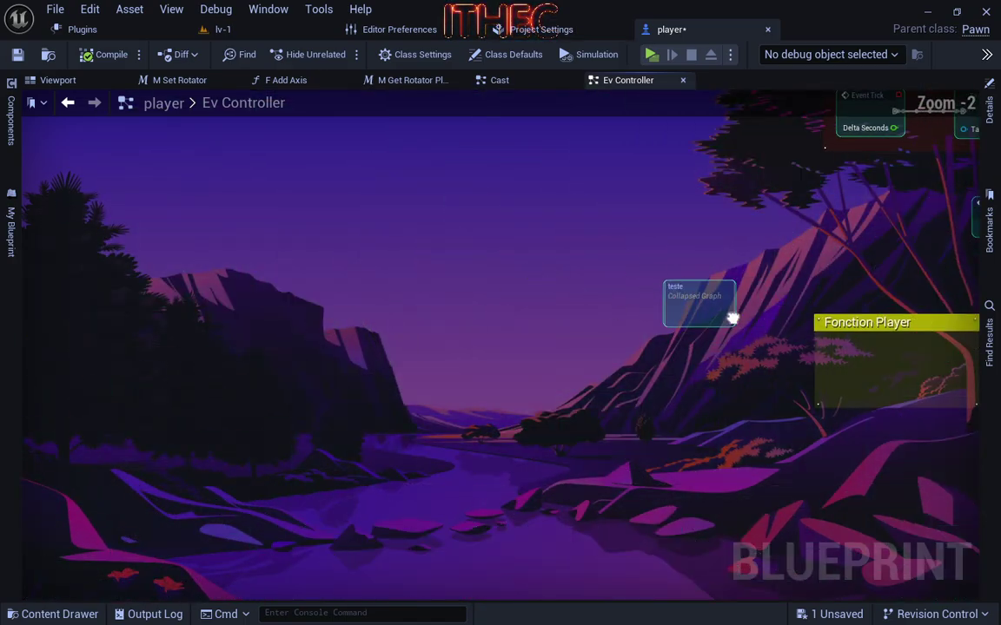
{"action": "right_click_drag", "start_coordinate": [731, 317], "coordinate": [634, 269]}
{"action": "right_click_drag", "start_coordinate": [557, 395], "coordinate": [405, 493]}
{"action": "scroll", "coordinate": [558, 384], "scroll_direction": "down", "scroll_amount": 1}
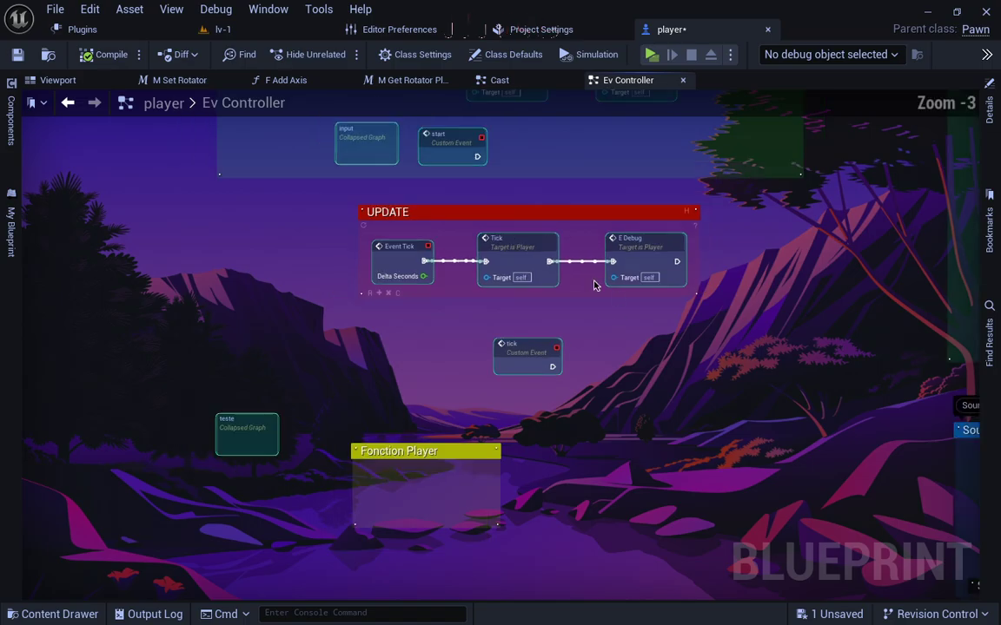
{"action": "right_click_drag", "start_coordinate": [431, 195], "coordinate": [393, 319]}
Look over the area beside UPDATE, then move toward Souris controller and Event BeginPlay
{"action": "right_click_drag", "start_coordinate": [312, 262], "coordinate": [496, 320]}
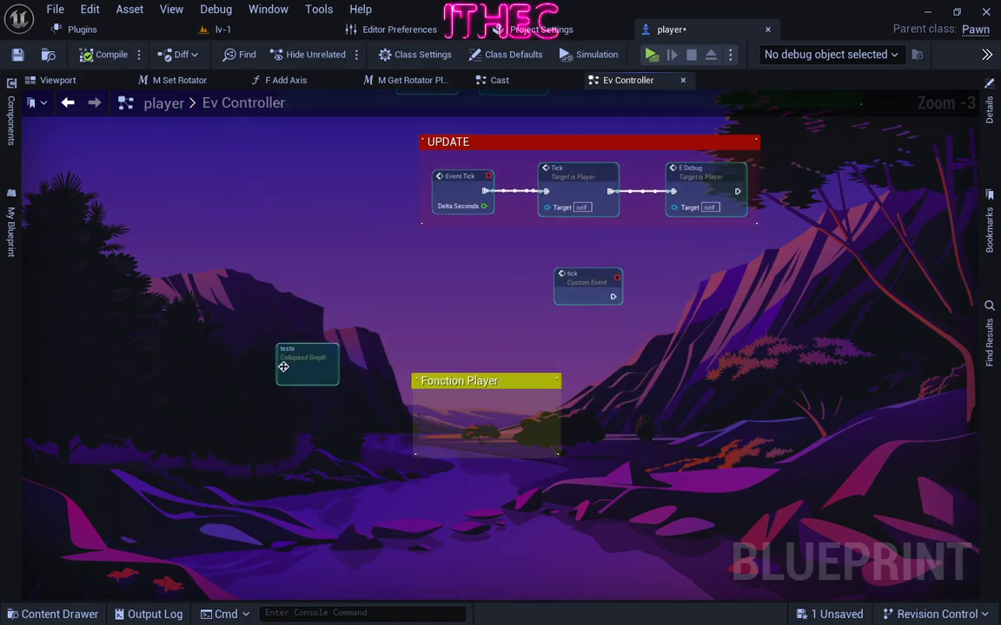
{"action": "right_click_drag", "start_coordinate": [346, 387], "coordinate": [483, 391]}
{"action": "scroll", "coordinate": [484, 390], "scroll_direction": "down", "scroll_amount": 2}
{"action": "right_click_drag", "start_coordinate": [628, 339], "coordinate": [322, 484]}
{"action": "scroll", "coordinate": [606, 261], "scroll_direction": "down", "scroll_amount": 1}
{"action": "mouse_move", "coordinate": [496, 556]}
{"action": "right_mouse_down"}
{"action": "mouse_move", "coordinate": [539, 324]}
{"action": "mouse_move", "coordinate": [585, 290]}
{"action": "mouse_move", "coordinate": [423, 563]}
{"action": "right_mouse_up"}
{"action": "scroll", "coordinate": [404, 398], "scroll_direction": "up", "scroll_amount": 4}
Pan past the keyboard control and Freiner le joueur sections to the Souris controller group
{"action": "right_click_drag", "start_coordinate": [452, 338], "coordinate": [455, 512]}
{"action": "scroll", "coordinate": [455, 512], "scroll_direction": "down", "scroll_amount": 1}
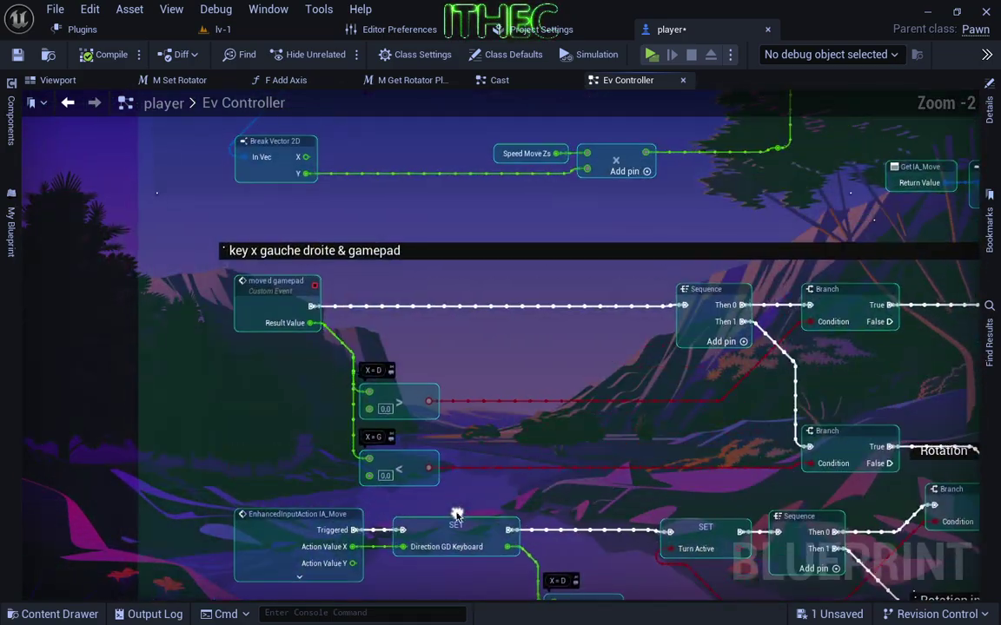
{"action": "scroll", "coordinate": [455, 512], "scroll_direction": "down", "scroll_amount": 1}
{"action": "mouse_move", "coordinate": [576, 329]}
{"action": "right_mouse_down"}
{"action": "mouse_move", "coordinate": [382, 501]}
{"action": "mouse_move", "coordinate": [226, 415]}
{"action": "right_mouse_up"}
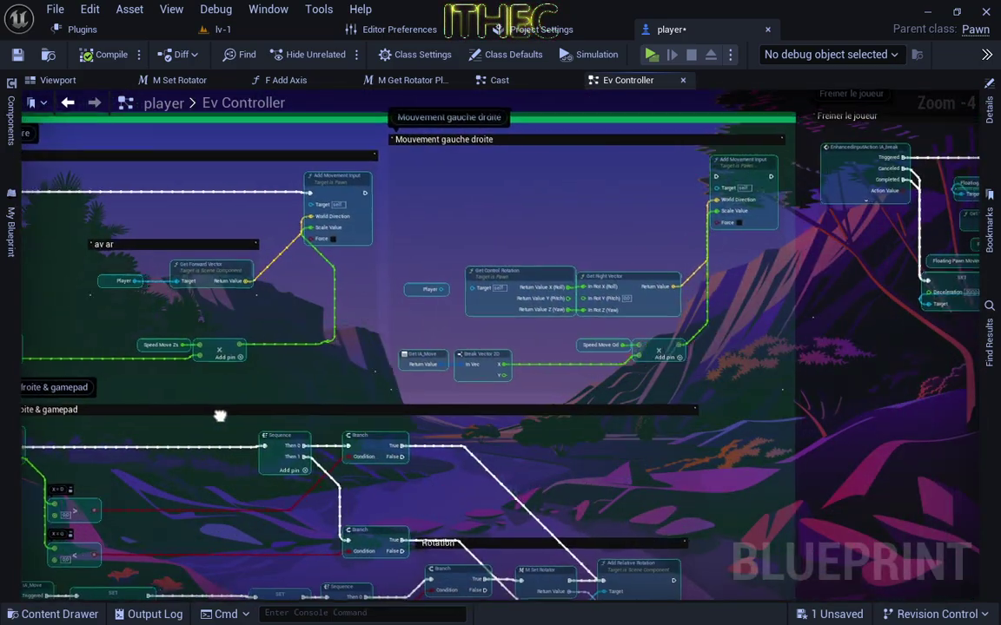
{"action": "mouse_move", "coordinate": [695, 348]}
{"action": "right_mouse_down"}
{"action": "mouse_move", "coordinate": [616, 446]}
{"action": "mouse_move", "coordinate": [284, 404]}
{"action": "right_mouse_up"}
{"action": "scroll", "coordinate": [407, 371], "scroll_direction": "down", "scroll_amount": 2}
{"action": "right_click_drag", "start_coordinate": [408, 371], "coordinate": [543, 317]}
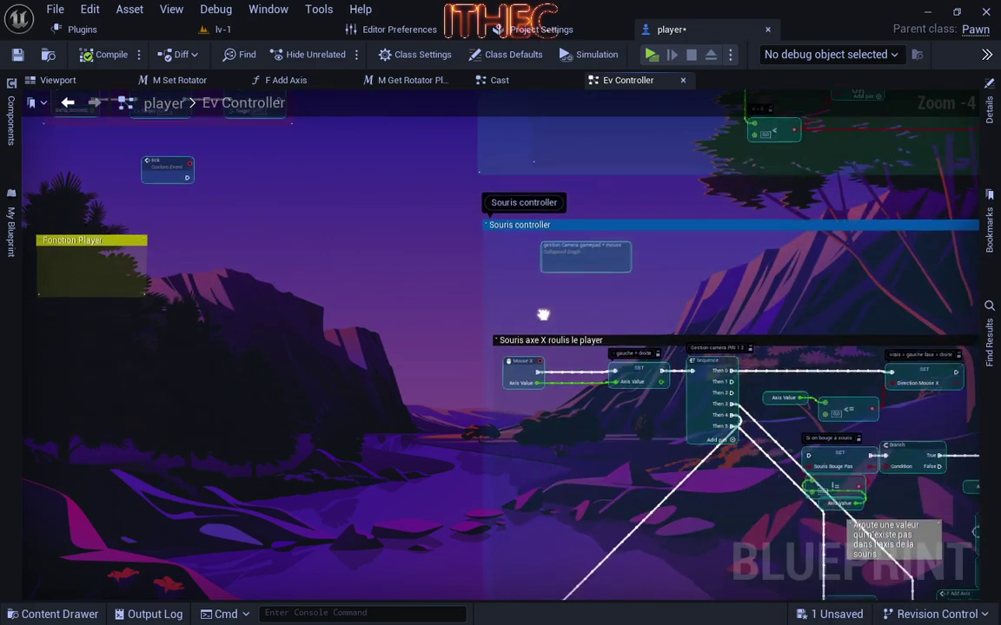
{"action": "scroll", "coordinate": [578, 273], "scroll_direction": "up", "scroll_amount": 4}
{"action": "scroll", "coordinate": [600, 227], "scroll_direction": "up", "scroll_amount": 2}
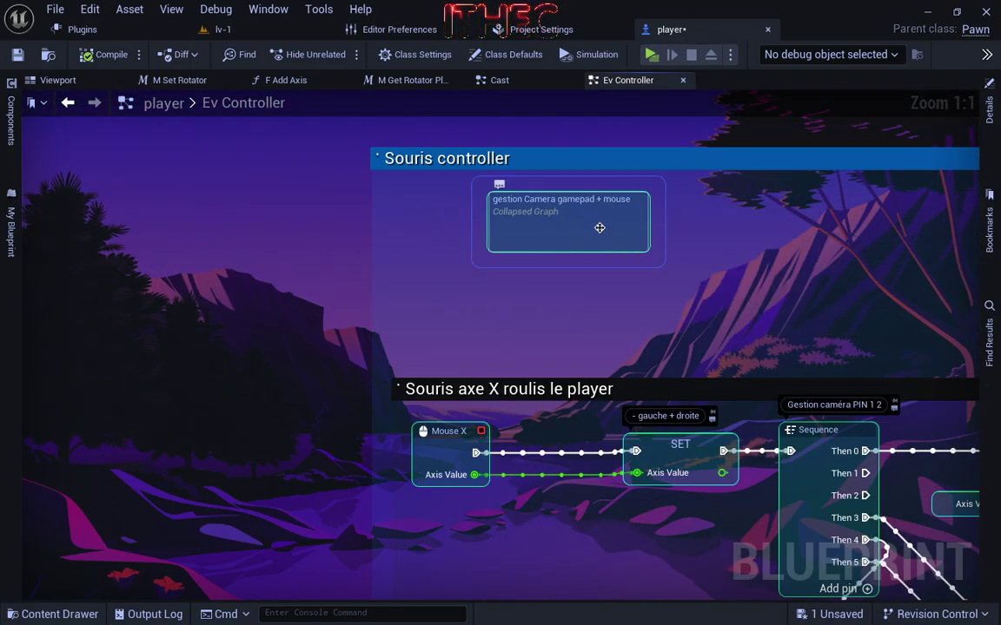
Open the Gestion Camera Gamepad + Mouse graph, review its gamepad and mouse X/Y sections, and close it
{"action": "double_click", "coordinate": [599, 227]}
{"action": "scroll", "coordinate": [493, 371], "scroll_direction": "up", "scroll_amount": 2}
{"action": "mouse_move", "coordinate": [391, 372]}
{"action": "right_mouse_down"}
{"action": "mouse_move", "coordinate": [737, 462]}
{"action": "mouse_move", "coordinate": [420, 415]}
{"action": "right_mouse_up"}
{"action": "right_click_drag", "start_coordinate": [639, 190], "coordinate": [554, 539]}
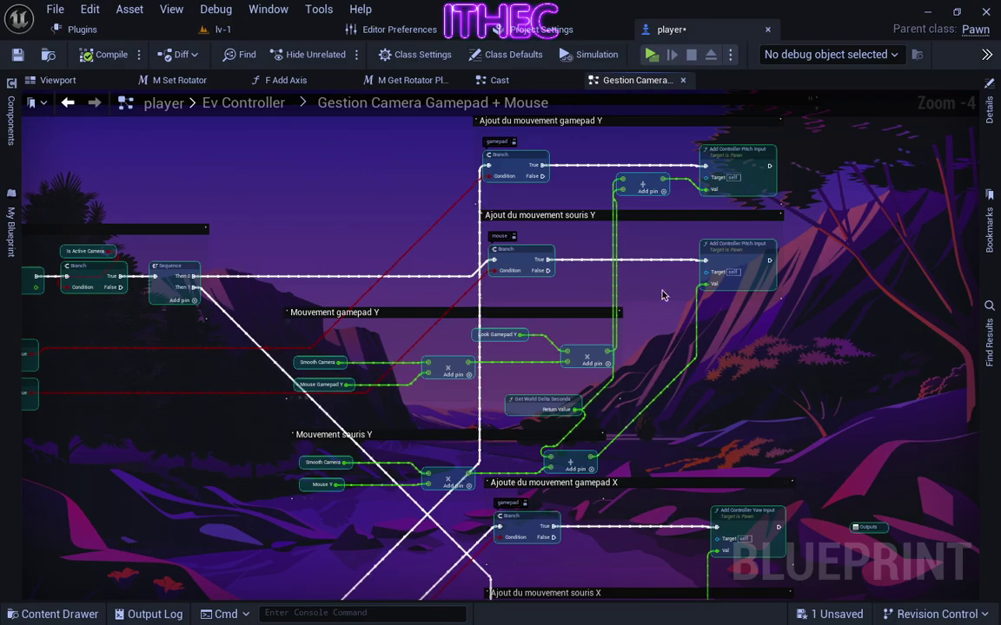
{"action": "right_click_drag", "start_coordinate": [471, 396], "coordinate": [488, 135]}
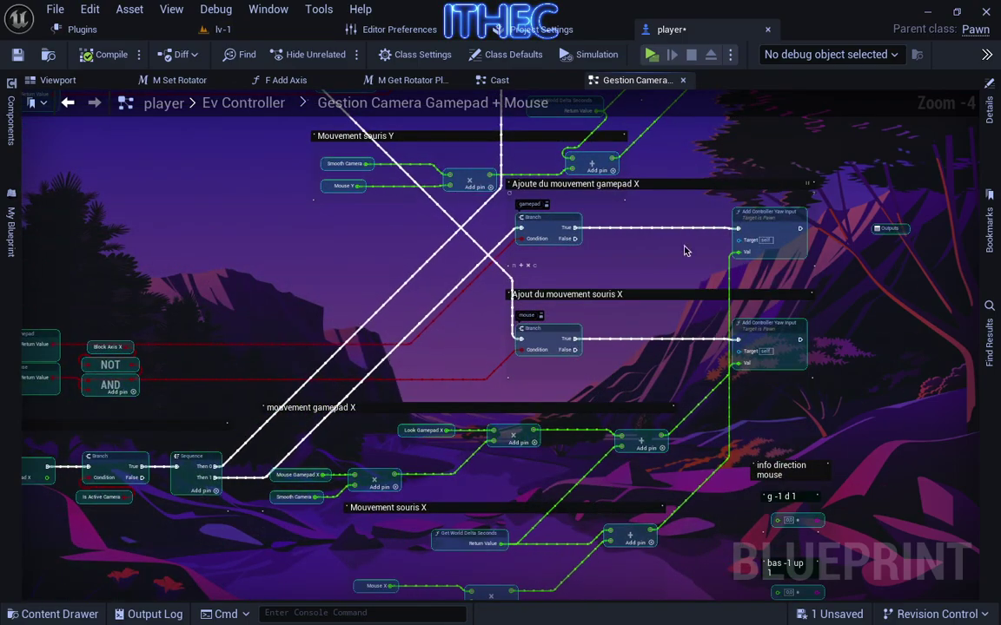
{"action": "mouse_move", "coordinate": [655, 98]}
{"action": "right_mouse_down"}
{"action": "mouse_move", "coordinate": [581, 192]}
{"action": "mouse_move", "coordinate": [608, 522]}
{"action": "right_mouse_up"}
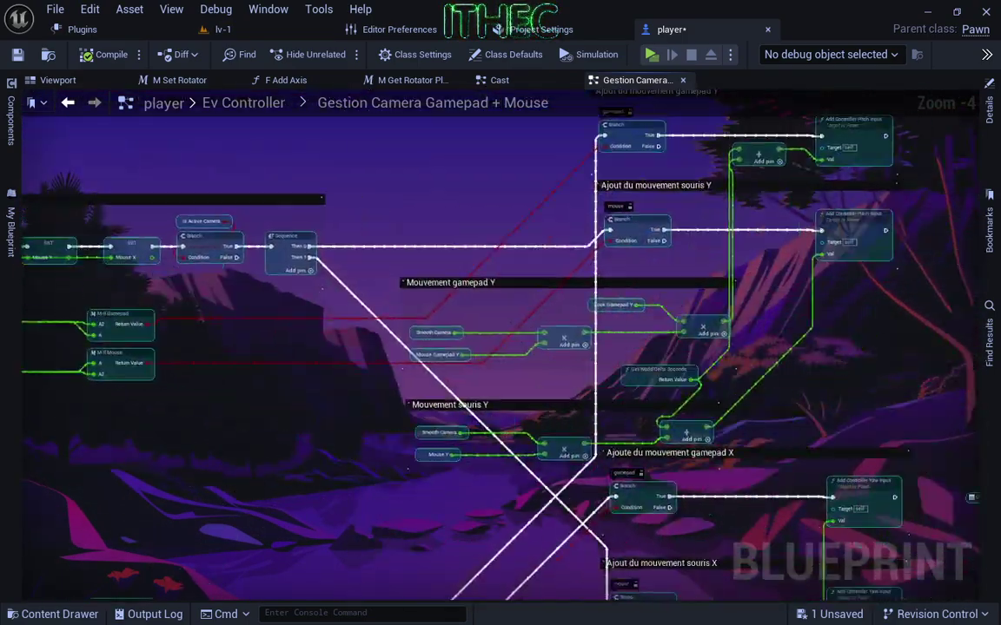
{"action": "right_click_drag", "start_coordinate": [531, 355], "coordinate": [527, 357]}
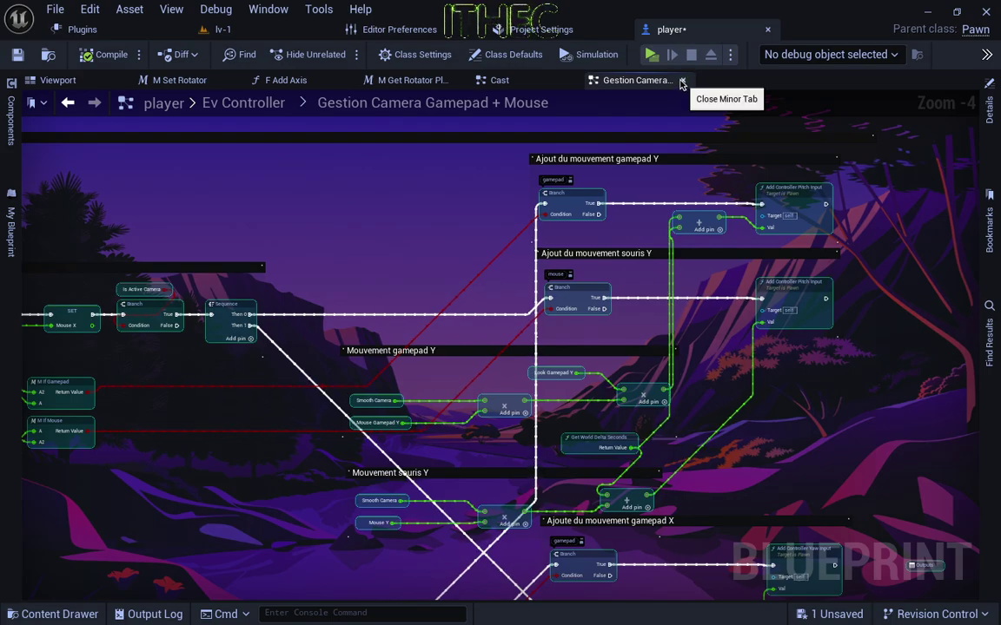
{"action": "left_click", "coordinate": [682, 80]}
Return to the full Ev Controller graph and zoom in toward the input collapsed node
{"action": "left_click", "coordinate": [244, 102]}
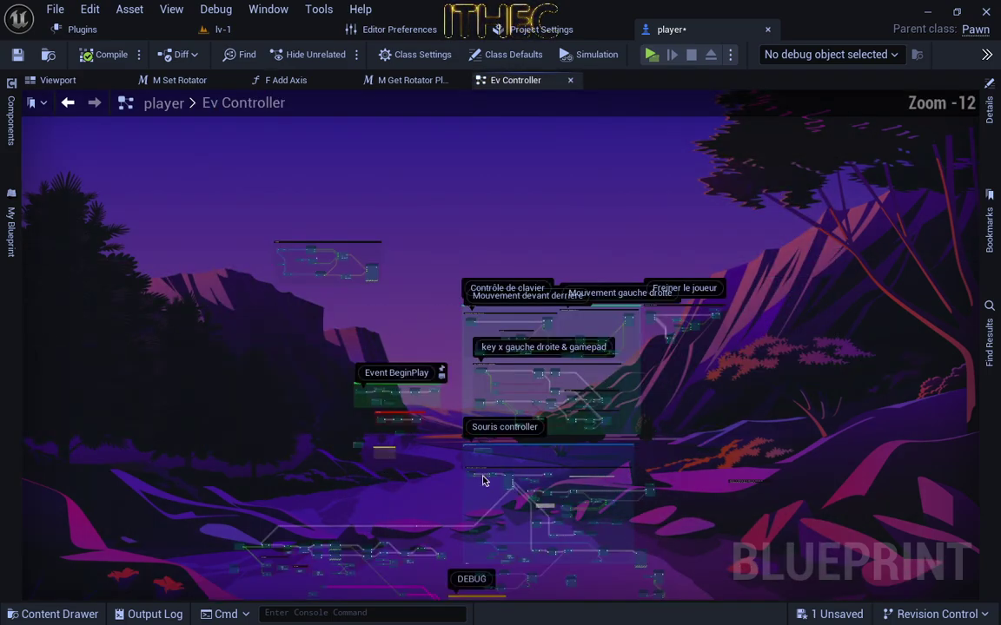
{"action": "scroll", "coordinate": [546, 282], "scroll_direction": "up", "scroll_amount": 6}
{"action": "scroll", "coordinate": [364, 313], "scroll_direction": "up", "scroll_amount": 1}
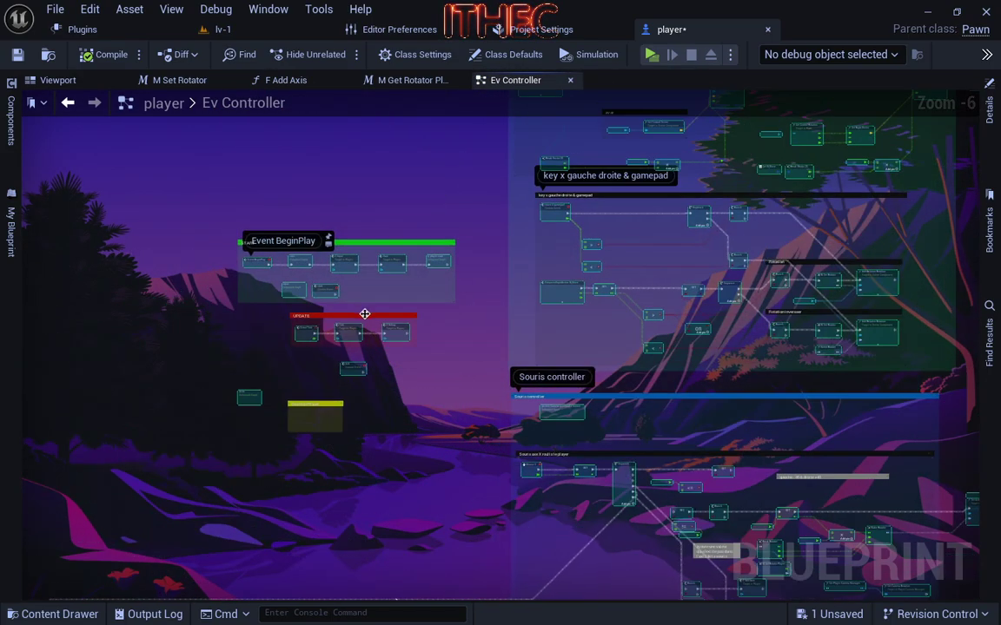
{"action": "scroll", "coordinate": [257, 351], "scroll_direction": "up", "scroll_amount": 2}
{"action": "scroll", "coordinate": [412, 234], "scroll_direction": "up", "scroll_amount": 2}
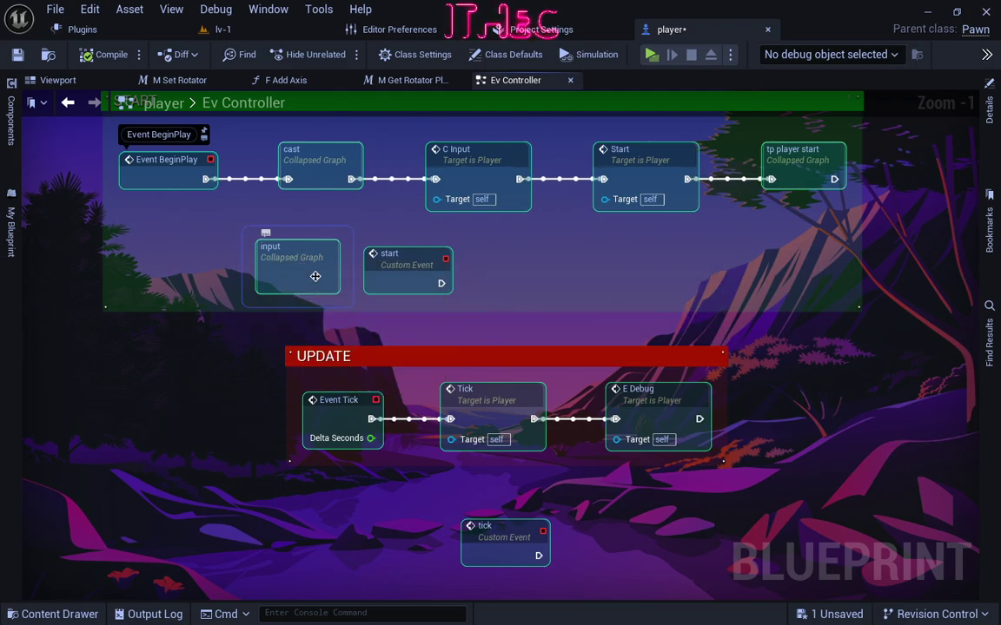
Open the input collapsed graph and inspect its Input Active macro, then return to Ev Controller
{"action": "double_click", "coordinate": [315, 276]}
{"action": "scroll", "coordinate": [232, 351], "scroll_direction": "up", "scroll_amount": 3}
{"action": "scroll", "coordinate": [402, 300], "scroll_direction": "up", "scroll_amount": 1}
{"action": "right_click_drag", "start_coordinate": [402, 299], "coordinate": [485, 220]}
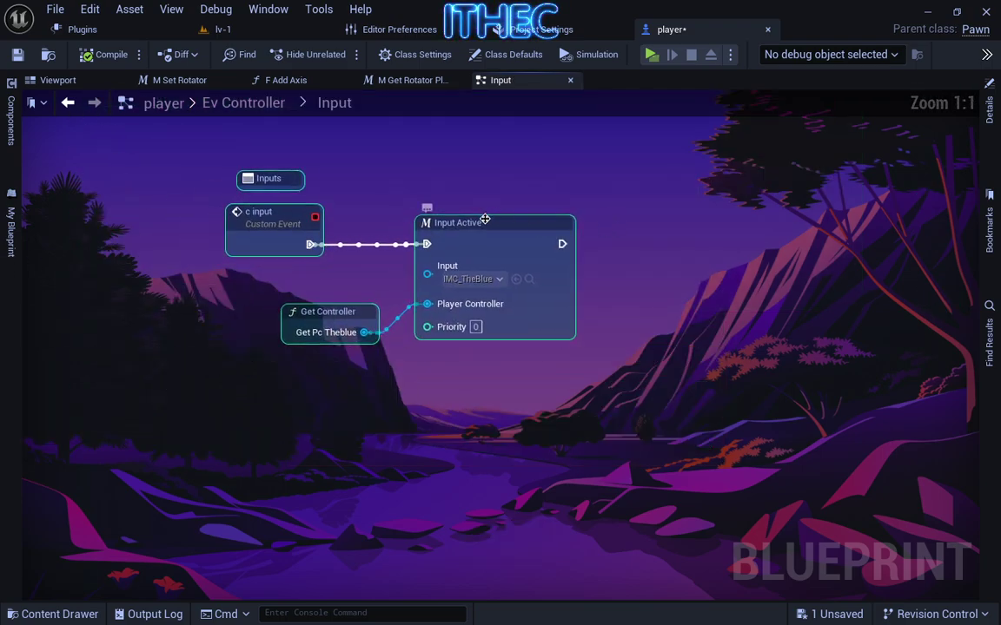
{"action": "double_click", "coordinate": [485, 220]}
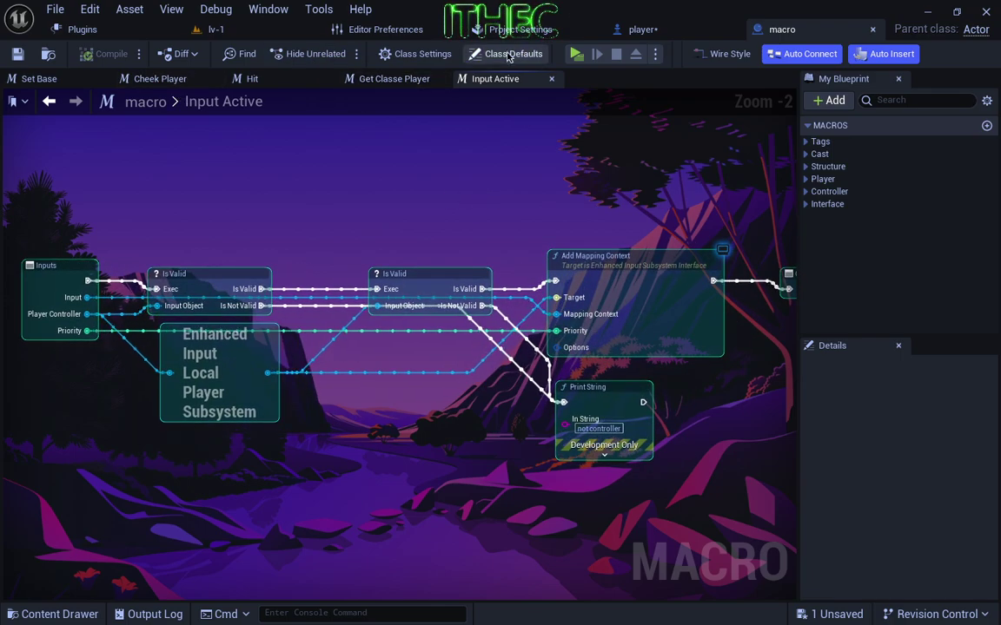
{"action": "left_click", "coordinate": [641, 33]}
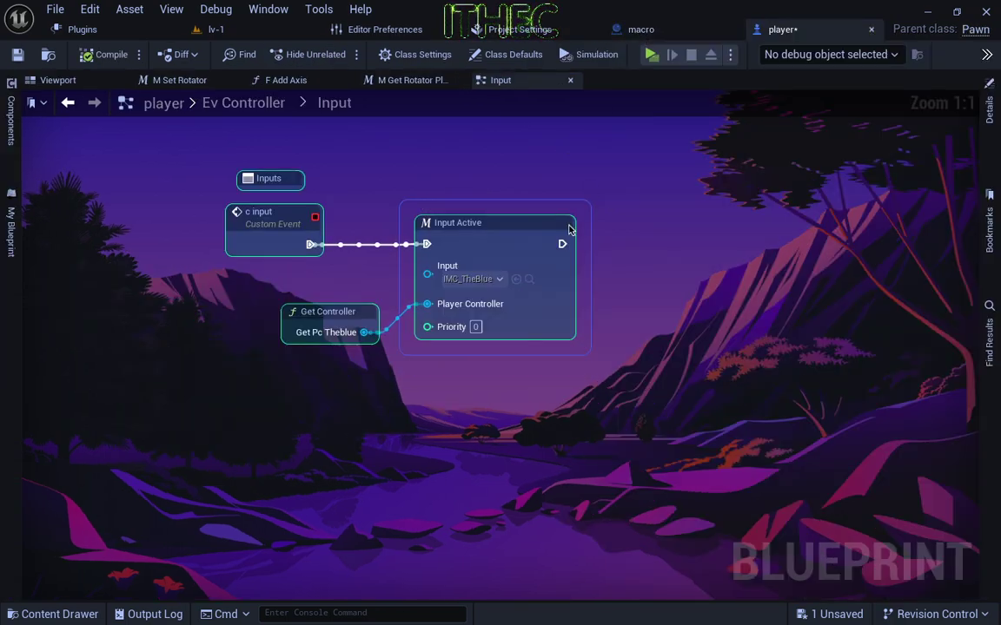
{"action": "left_click", "coordinate": [215, 106]}
{"action": "scroll", "coordinate": [460, 347], "scroll_direction": "up", "scroll_amount": 7}
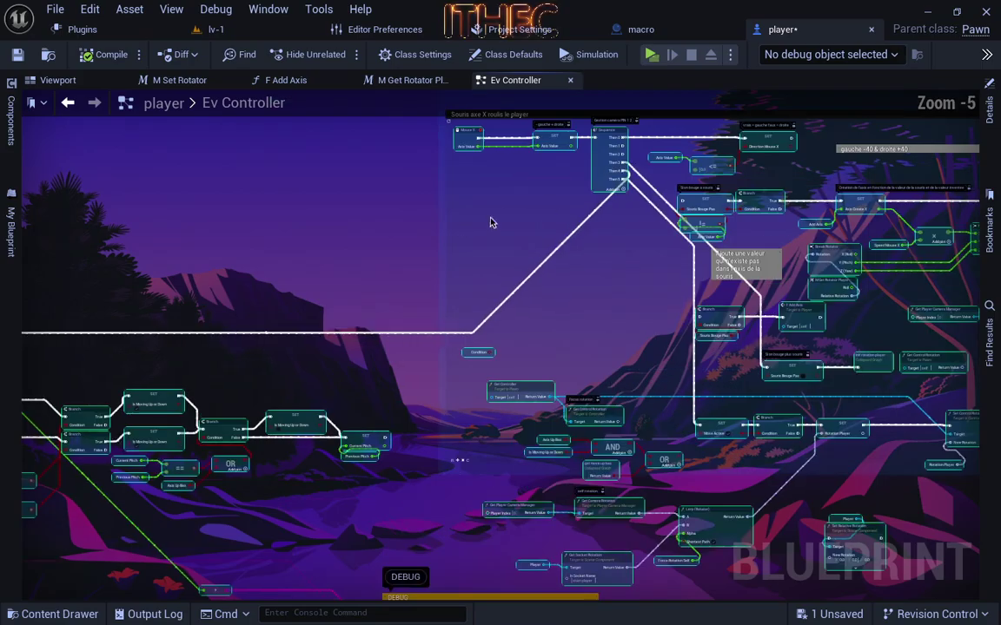
{"action": "mouse_move", "coordinate": [489, 223]}
{"action": "right_mouse_down"}
{"action": "mouse_move", "coordinate": [373, 402]}
{"action": "mouse_move", "coordinate": [584, 205]}
{"action": "right_mouse_up"}
{"action": "scroll", "coordinate": [446, 364], "scroll_direction": "up", "scroll_amount": 1}
{"action": "right_click_drag", "start_coordinate": [667, 255], "coordinate": [414, 532]}
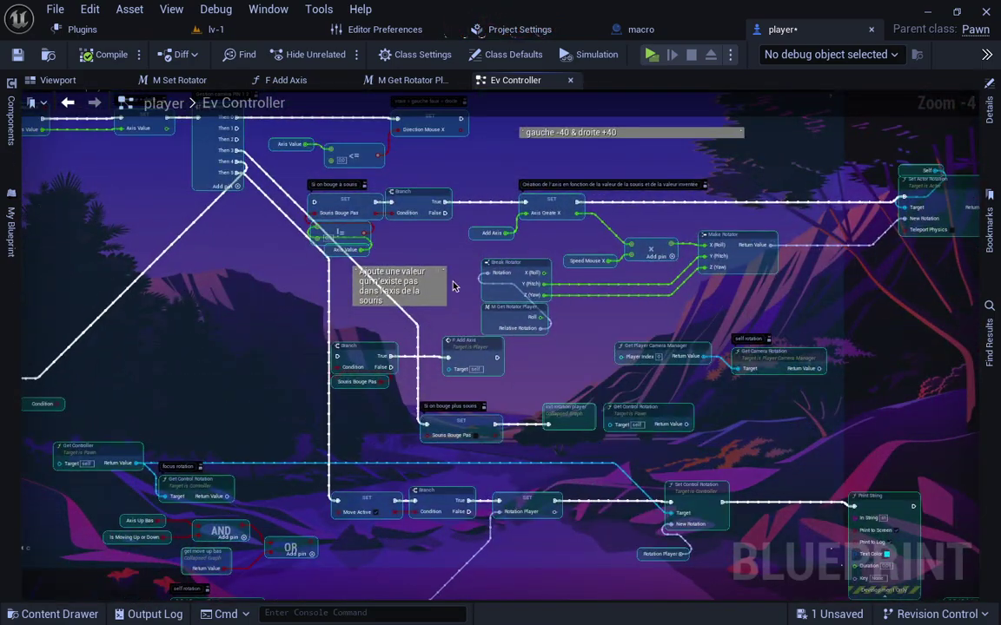
{"action": "scroll", "coordinate": [510, 227], "scroll_direction": "up", "scroll_amount": 3}
{"action": "right_click_drag", "start_coordinate": [448, 139], "coordinate": [437, 292]}
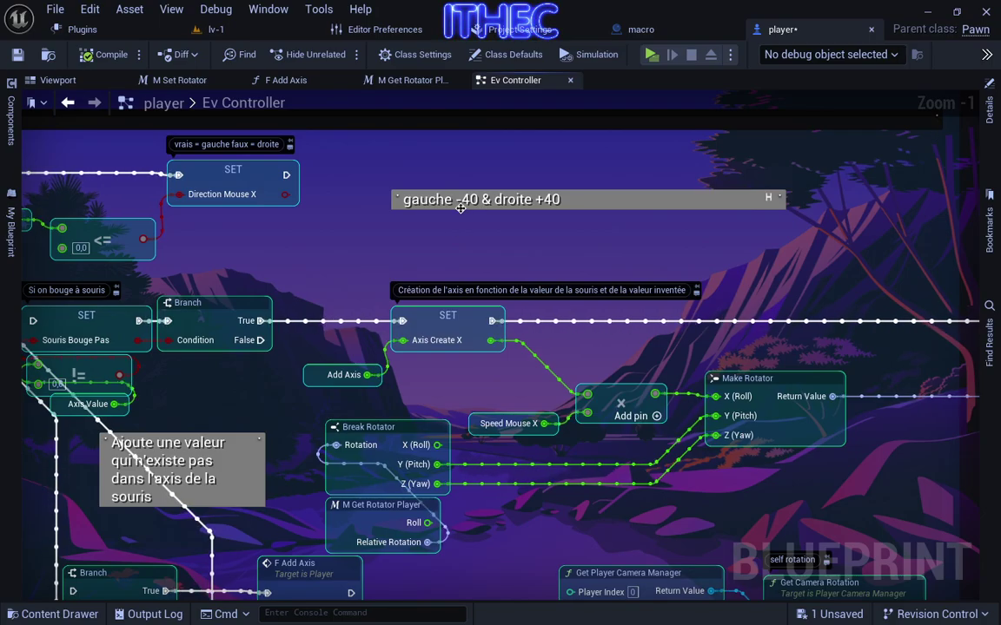
{"action": "mouse_move", "coordinate": [587, 391]}
{"action": "right_mouse_down"}
{"action": "mouse_move", "coordinate": [331, 227]}
{"action": "mouse_move", "coordinate": [622, 133]}
{"action": "right_mouse_up"}
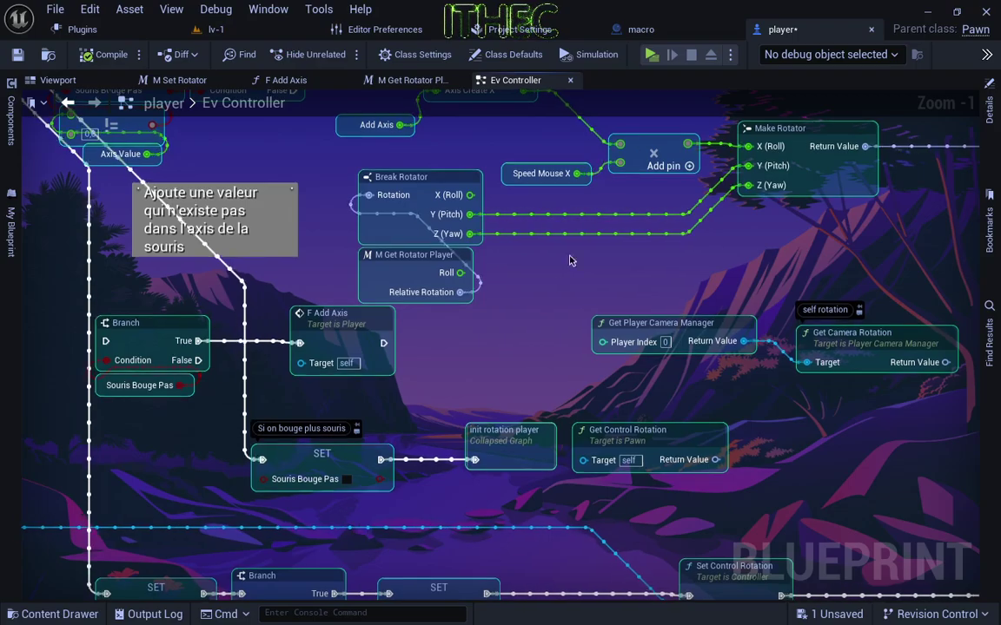
{"action": "mouse_move", "coordinate": [466, 348]}
{"action": "right_mouse_down"}
{"action": "mouse_move", "coordinate": [566, 198]}
{"action": "mouse_move", "coordinate": [554, 438]}
{"action": "mouse_move", "coordinate": [599, 471]}
{"action": "mouse_move", "coordinate": [858, 280]}
{"action": "right_mouse_up"}
{"action": "scroll", "coordinate": [598, 471], "scroll_direction": "down", "scroll_amount": 3}
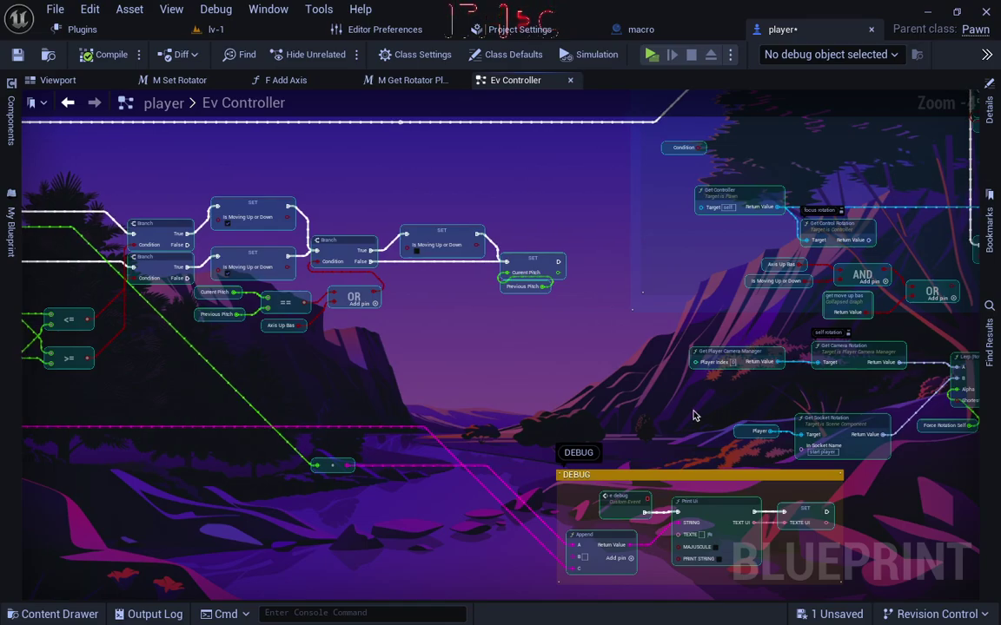
{"action": "right_click_drag", "start_coordinate": [695, 416], "coordinate": [500, 253]}
{"action": "scroll", "coordinate": [640, 296], "scroll_direction": "up", "scroll_amount": 2}
{"action": "right_click_drag", "start_coordinate": [604, 245], "coordinate": [410, 396]}
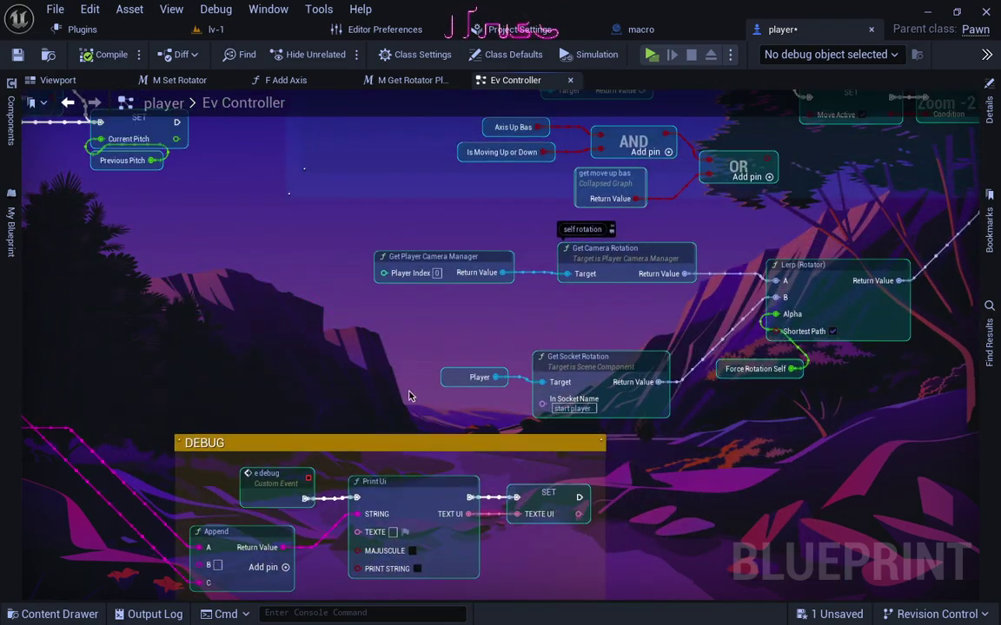
{"action": "right_click_drag", "start_coordinate": [382, 278], "coordinate": [161, 379]}
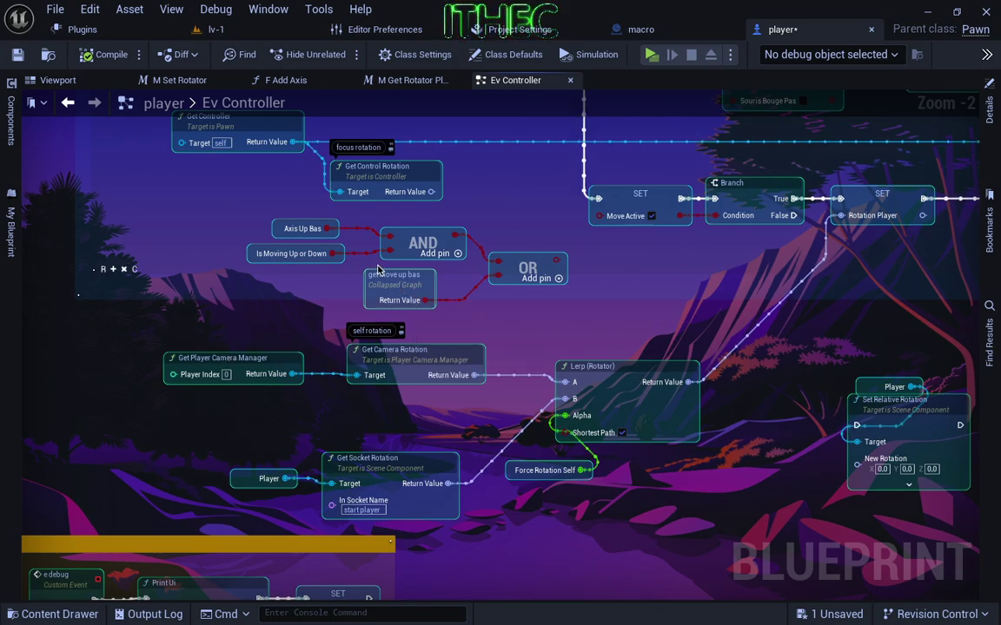
{"action": "scroll", "coordinate": [291, 252], "scroll_direction": "down", "scroll_amount": 1}
Review the pitch Sequence, Get Actor Rotation, bas/up Print String and en haut comparison nodes
{"action": "mouse_move", "coordinate": [279, 212]}
{"action": "right_mouse_down"}
{"action": "mouse_move", "coordinate": [849, 339]}
{"action": "mouse_move", "coordinate": [661, 352]}
{"action": "mouse_move", "coordinate": [693, 361]}
{"action": "right_mouse_up"}
{"action": "right_click_drag", "start_coordinate": [621, 398], "coordinate": [820, 404]}
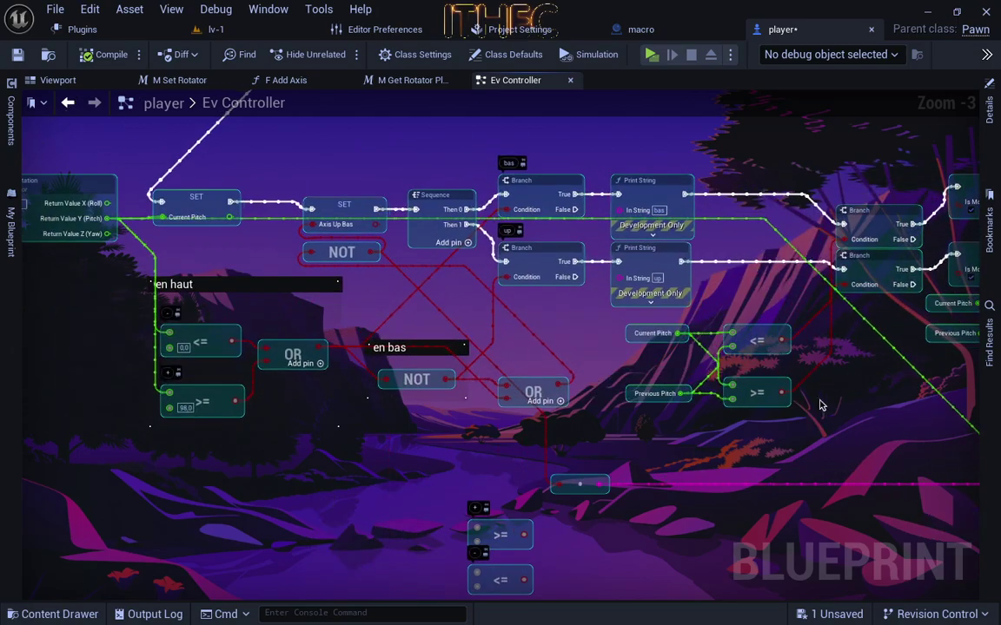
{"action": "right_click_drag", "start_coordinate": [270, 257], "coordinate": [382, 274]}
{"action": "scroll", "coordinate": [338, 288], "scroll_direction": "up", "scroll_amount": 1}
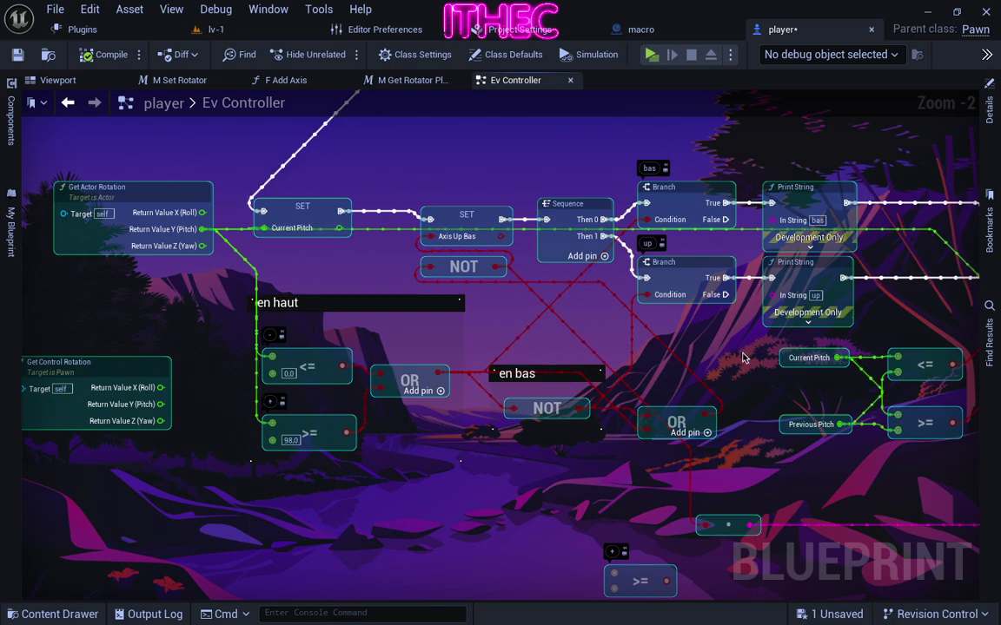
{"action": "right_click_drag", "start_coordinate": [741, 356], "coordinate": [439, 338]}
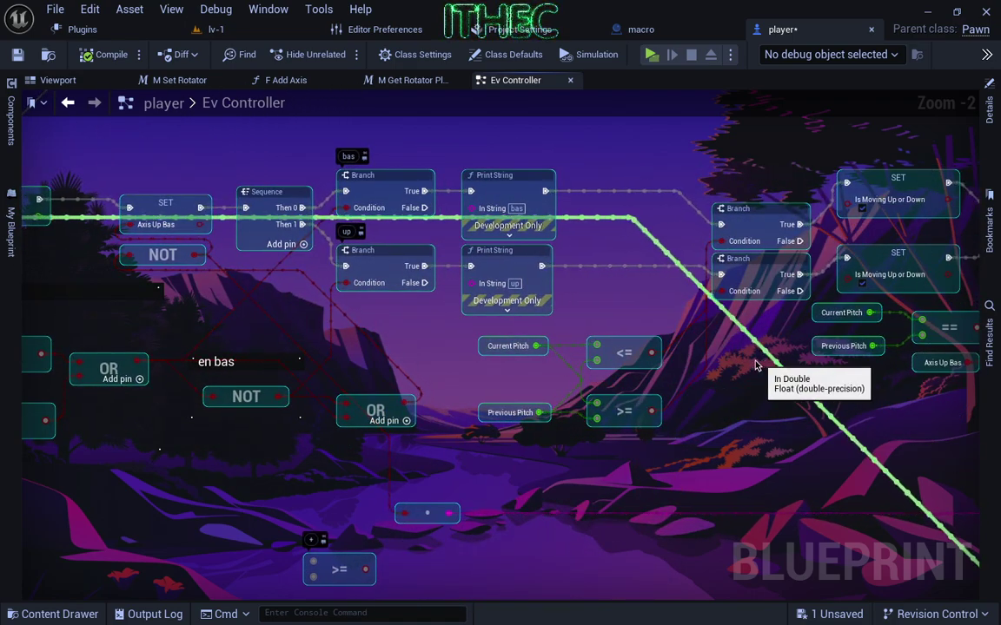
{"action": "right_click_drag", "start_coordinate": [368, 329], "coordinate": [480, 247]}
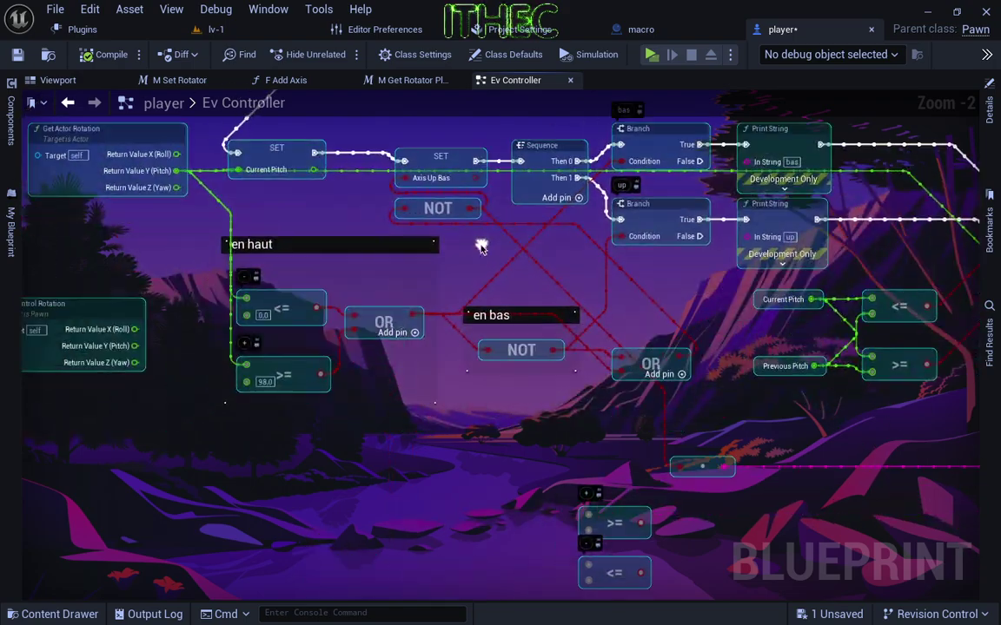
{"action": "scroll", "coordinate": [481, 248], "scroll_direction": "up", "scroll_amount": 1}
Follow the chain to the reset Branch and == pitch check and add an OR node there
{"action": "right_click_drag", "start_coordinate": [663, 252], "coordinate": [514, 297]}
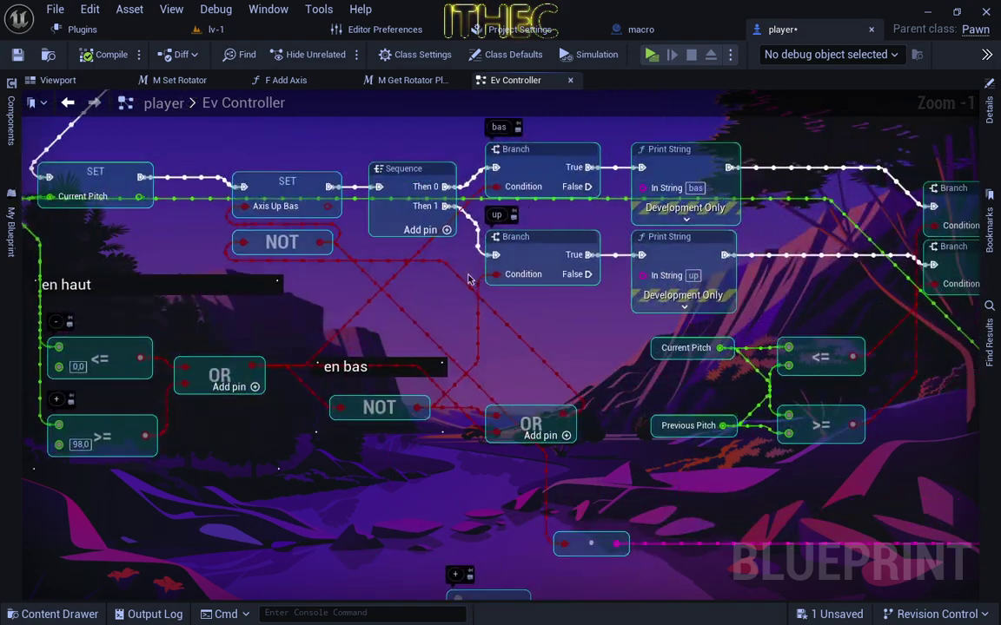
{"action": "right_click_drag", "start_coordinate": [782, 266], "coordinate": [419, 193]}
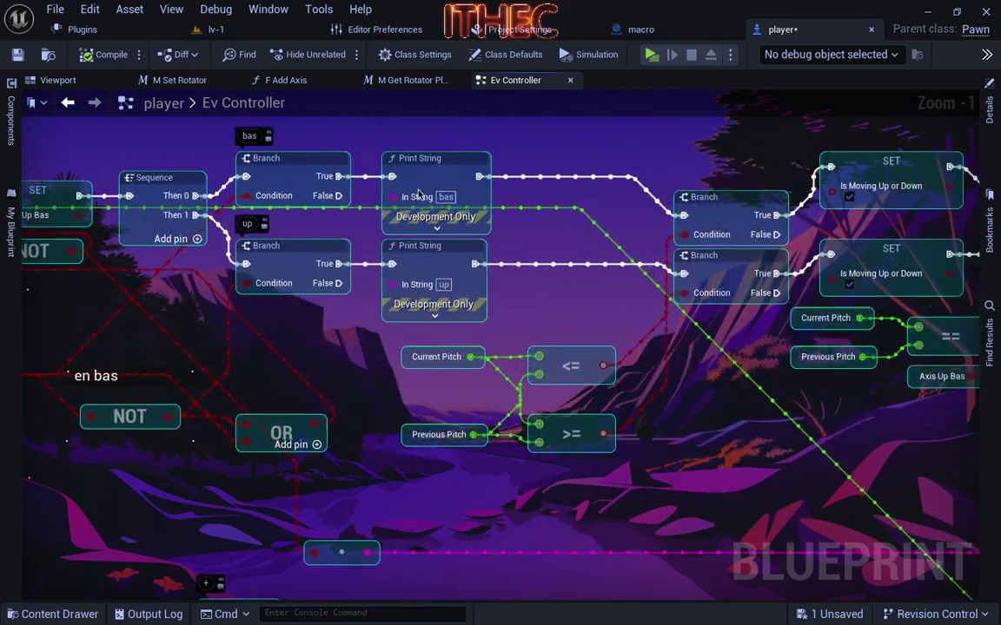
{"action": "right_click_drag", "start_coordinate": [728, 206], "coordinate": [497, 185]}
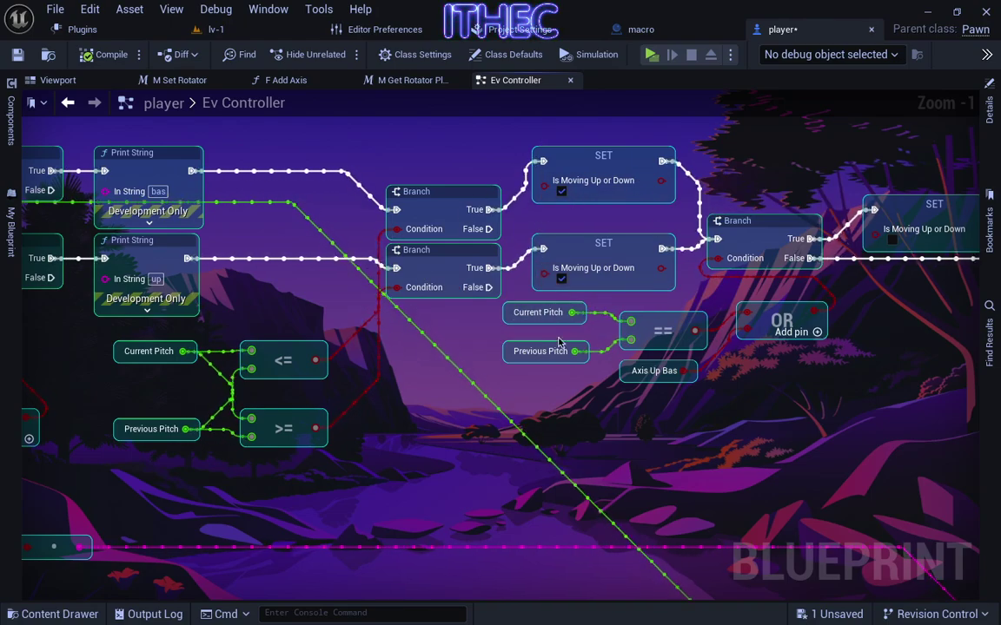
{"action": "right_click_drag", "start_coordinate": [689, 434], "coordinate": [478, 380]}
{"action": "right_click", "coordinate": [482, 79]}
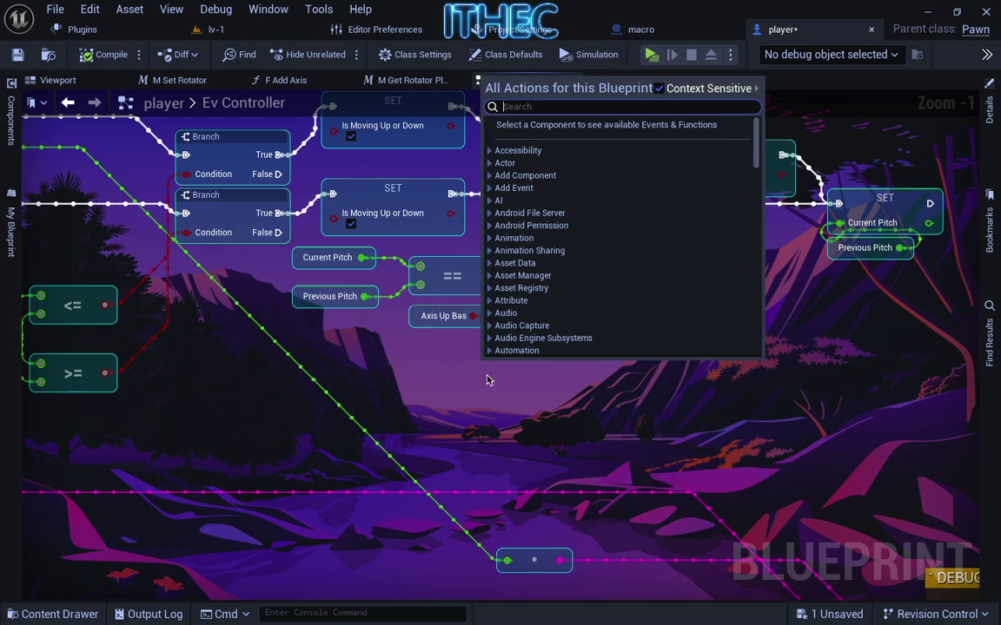
{"action": "type", "text": "or"}
{"action": "key", "text": "Return"}
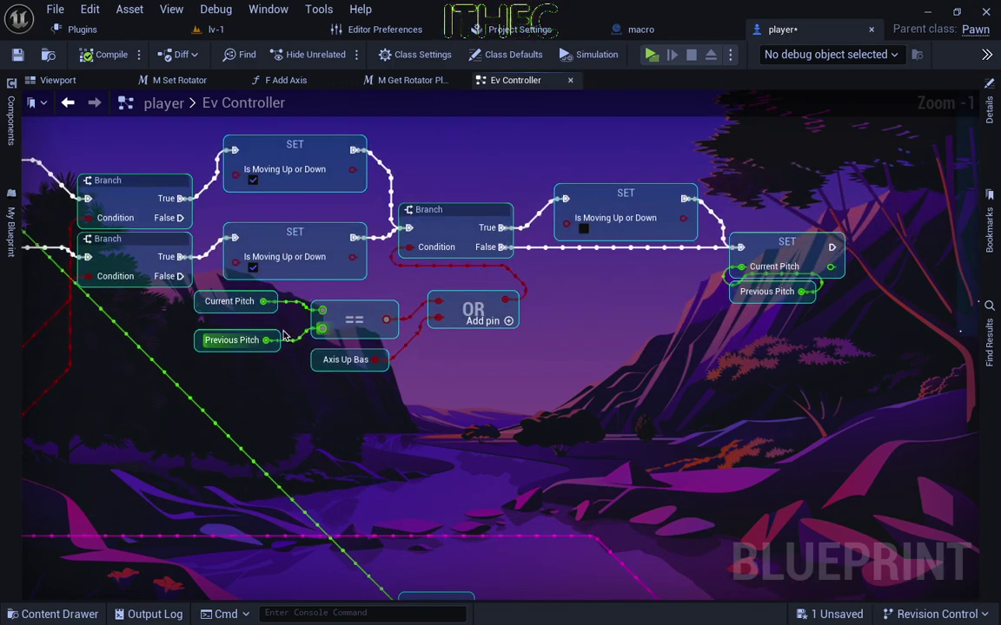
Survey the pitch detection area, DEBUG group and camera rotation nodes
{"action": "right_click_drag", "start_coordinate": [283, 336], "coordinate": [757, 271]}
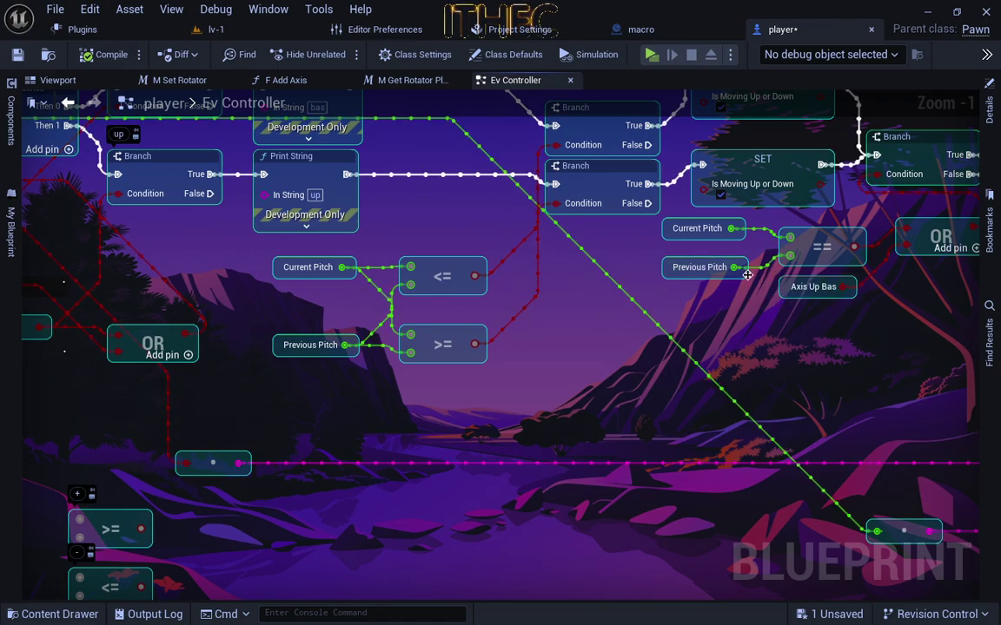
{"action": "scroll", "coordinate": [564, 261], "scroll_direction": "down", "scroll_amount": 2}
{"action": "mouse_move", "coordinate": [373, 277]}
{"action": "right_mouse_down"}
{"action": "mouse_move", "coordinate": [590, 337]}
{"action": "mouse_move", "coordinate": [527, 255]}
{"action": "mouse_move", "coordinate": [511, 258]}
{"action": "right_mouse_up"}
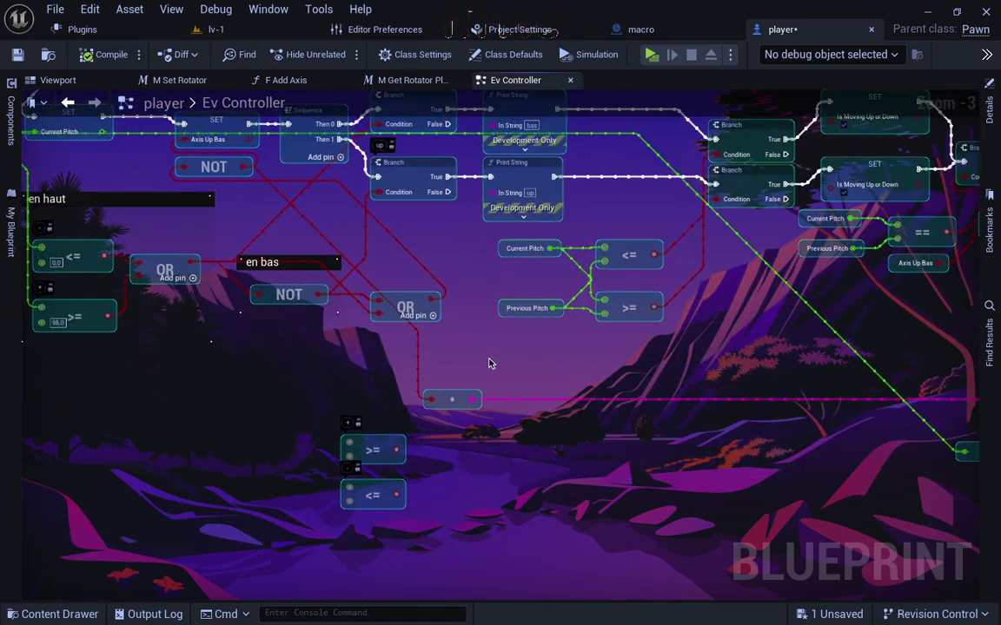
{"action": "right_click_drag", "start_coordinate": [619, 476], "coordinate": [447, 351]}
{"action": "right_click_drag", "start_coordinate": [627, 376], "coordinate": [305, 321]}
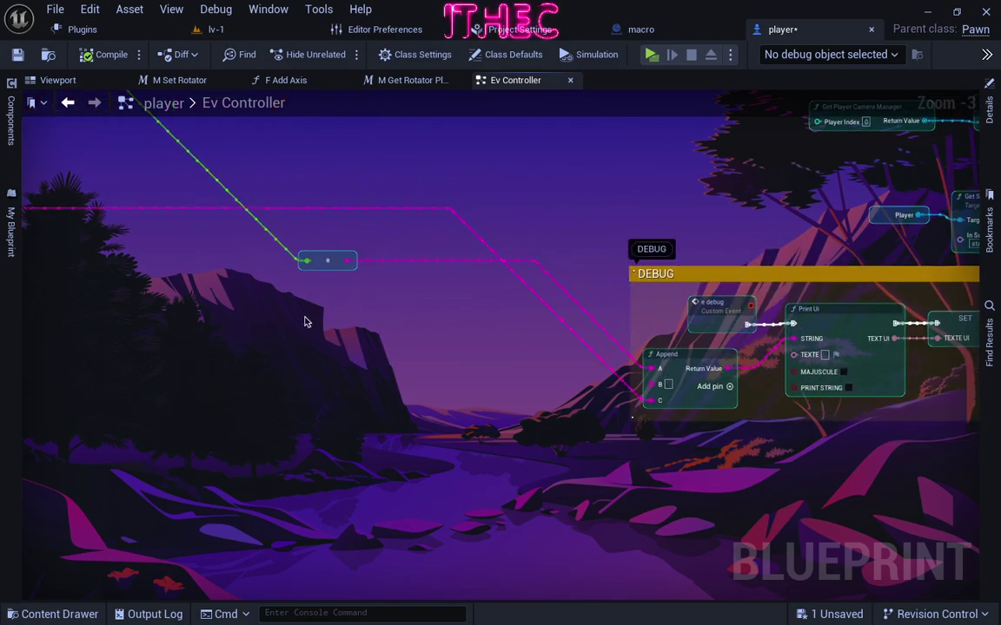
{"action": "right_click_drag", "start_coordinate": [686, 210], "coordinate": [521, 371]}
{"action": "right_click_drag", "start_coordinate": [681, 282], "coordinate": [518, 349]}
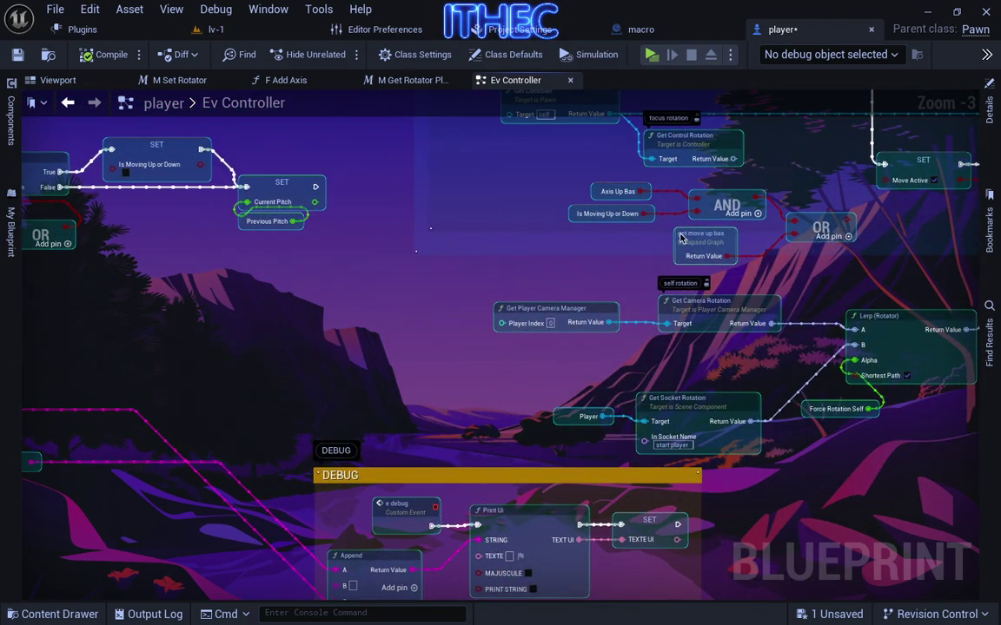
{"action": "scroll", "coordinate": [531, 304], "scroll_direction": "up", "scroll_amount": 3}
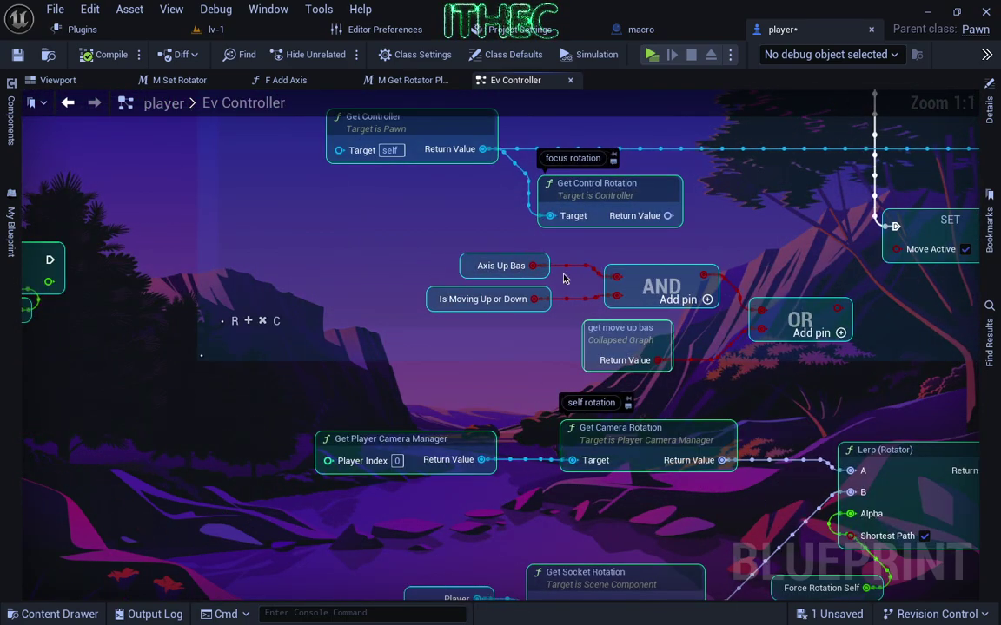
{"action": "right_click_drag", "start_coordinate": [751, 275], "coordinate": [538, 316]}
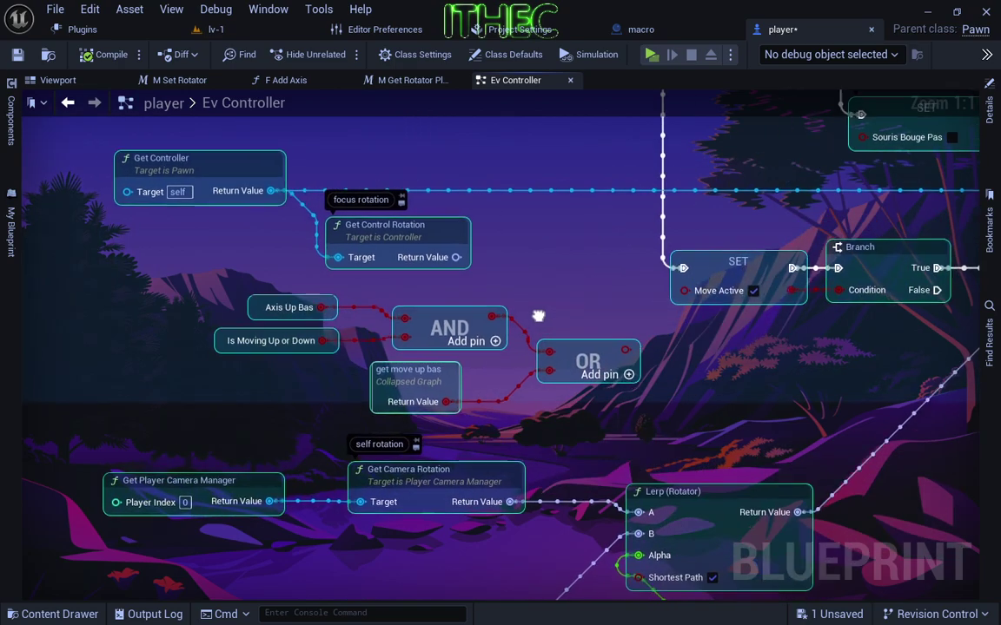
{"action": "scroll", "coordinate": [538, 317], "scroll_direction": "down", "scroll_amount": 4}
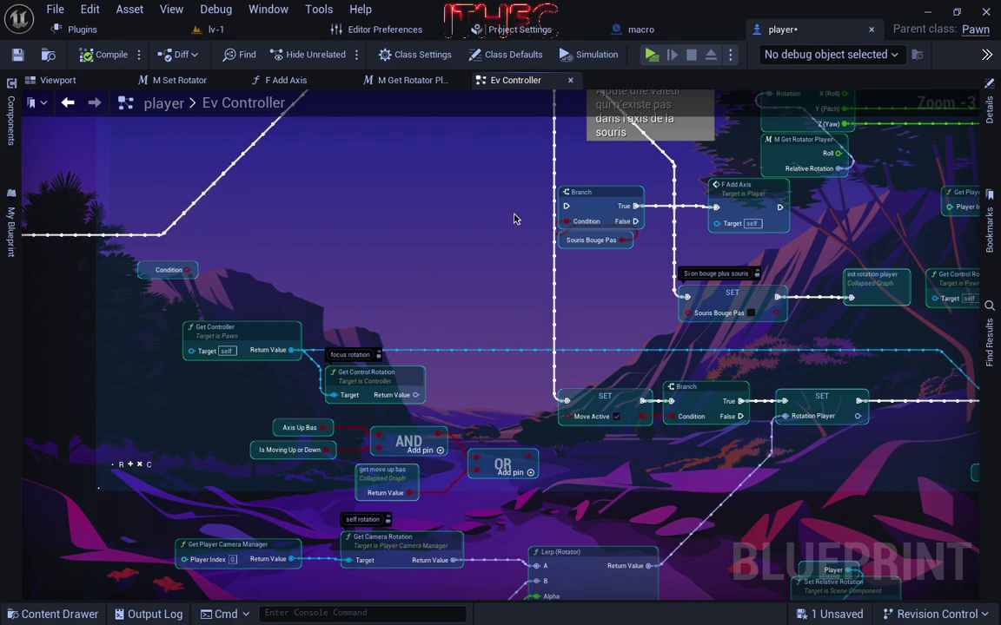
{"action": "right_click_drag", "start_coordinate": [514, 219], "coordinate": [398, 296]}
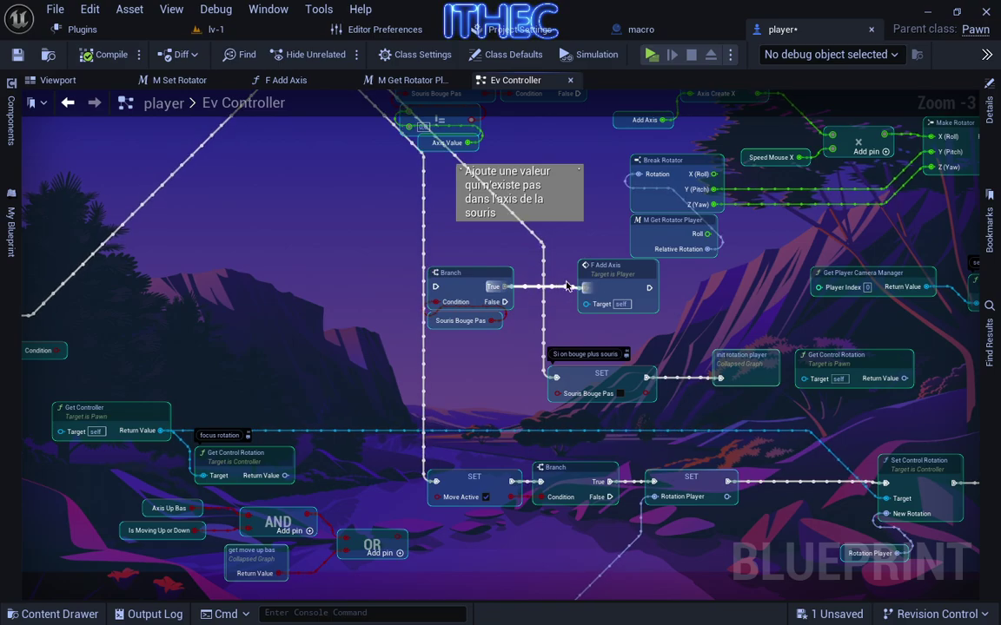
{"action": "scroll", "coordinate": [599, 287], "scroll_direction": "down", "scroll_amount": 1}
{"action": "scroll", "coordinate": [612, 267], "scroll_direction": "up", "scroll_amount": 1}
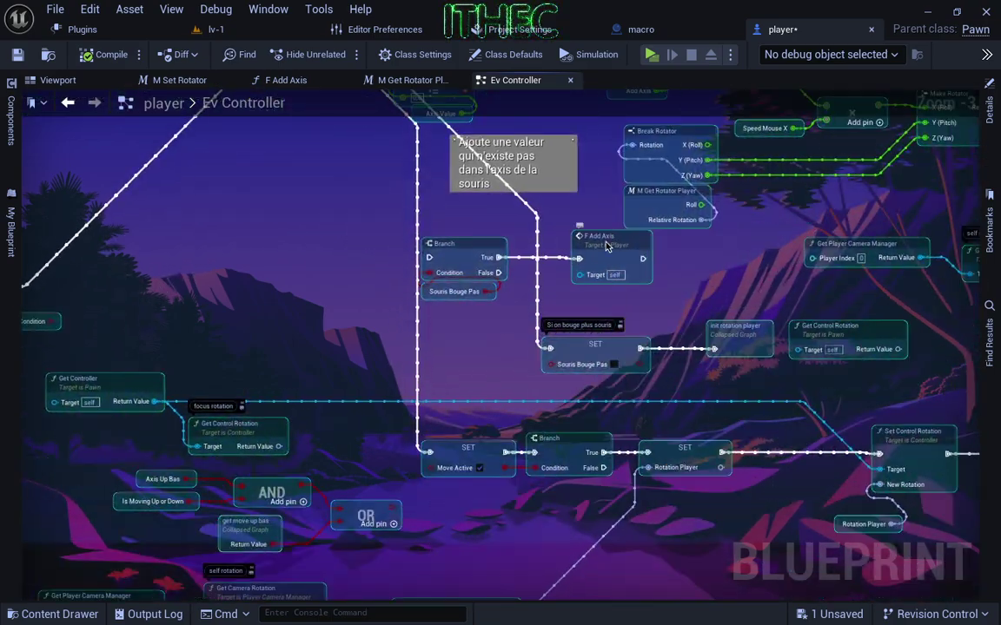
Open the F Add Axis function and pan across its Select Float, Branch and compare nodes
{"action": "double_click", "coordinate": [612, 268]}
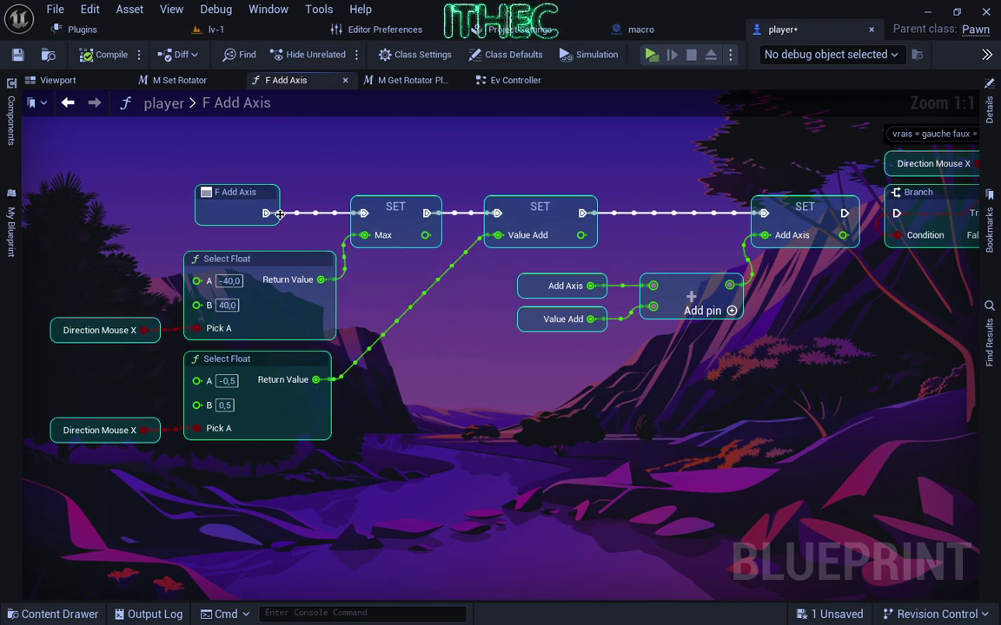
{"action": "right_click_drag", "start_coordinate": [651, 359], "coordinate": [454, 361]}
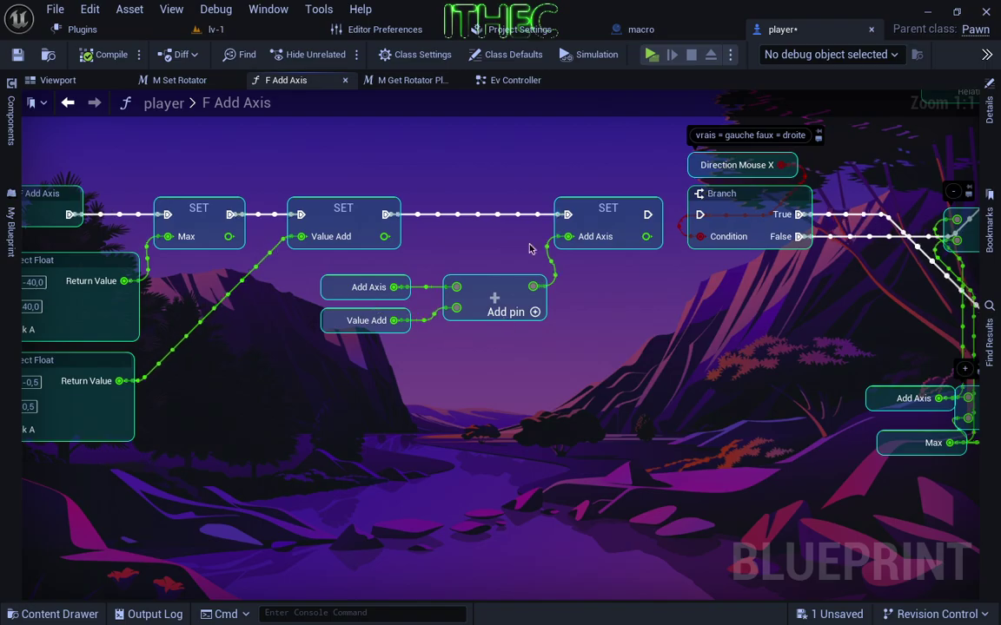
{"action": "mouse_move", "coordinate": [529, 249]}
{"action": "right_mouse_down"}
{"action": "mouse_move", "coordinate": [412, 337]}
{"action": "mouse_move", "coordinate": [179, 313]}
{"action": "right_mouse_up"}
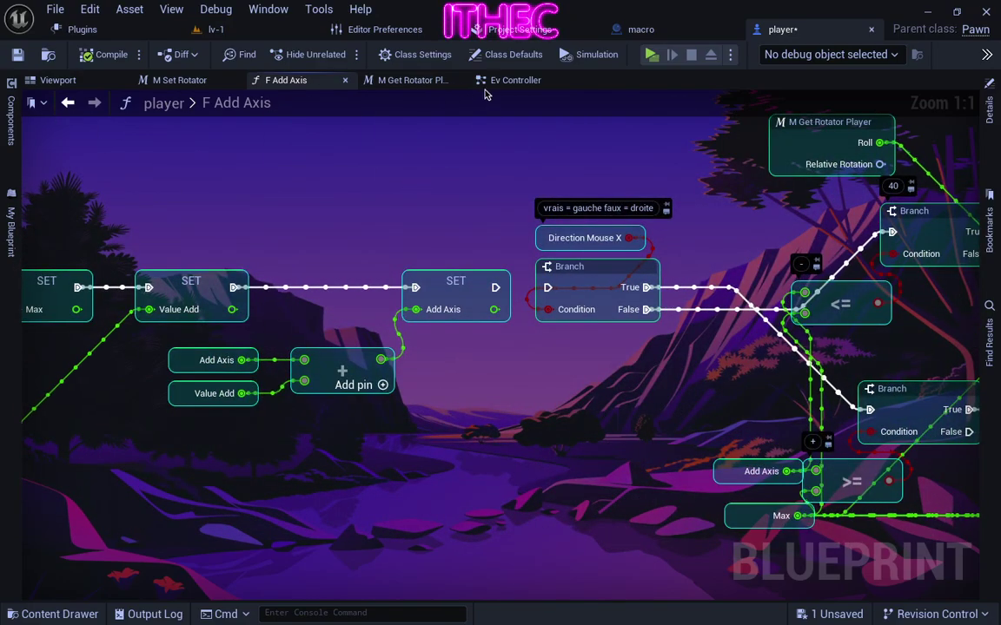
Return to the Ev Controller graph and pan to the Souris axe X Sequence and Get Controller nodes
{"action": "left_click", "coordinate": [508, 80]}
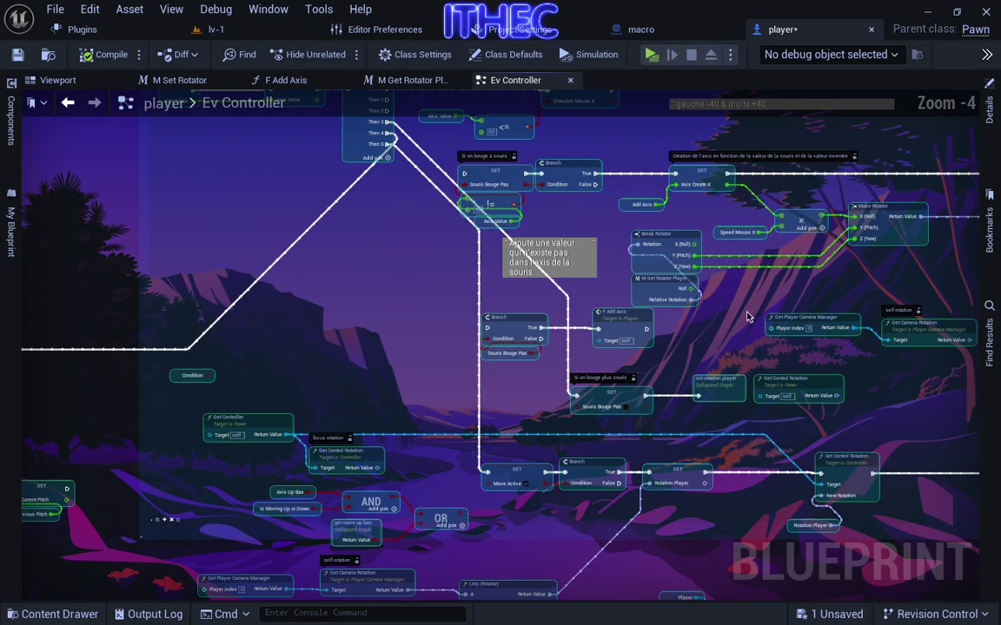
{"action": "scroll", "coordinate": [734, 276], "scroll_direction": "up", "scroll_amount": 1}
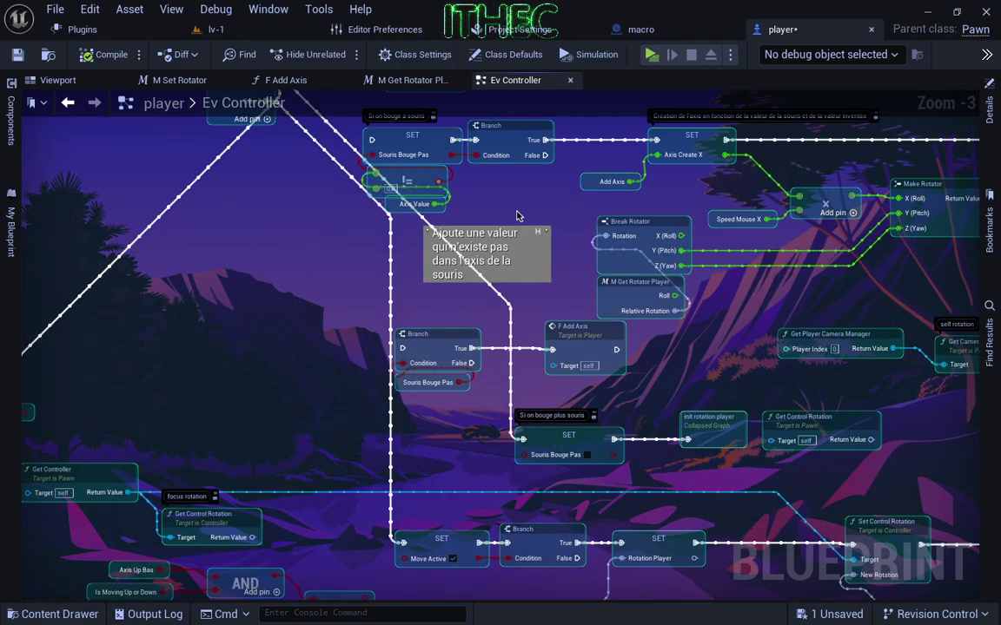
{"action": "right_click_drag", "start_coordinate": [517, 215], "coordinate": [512, 315]}
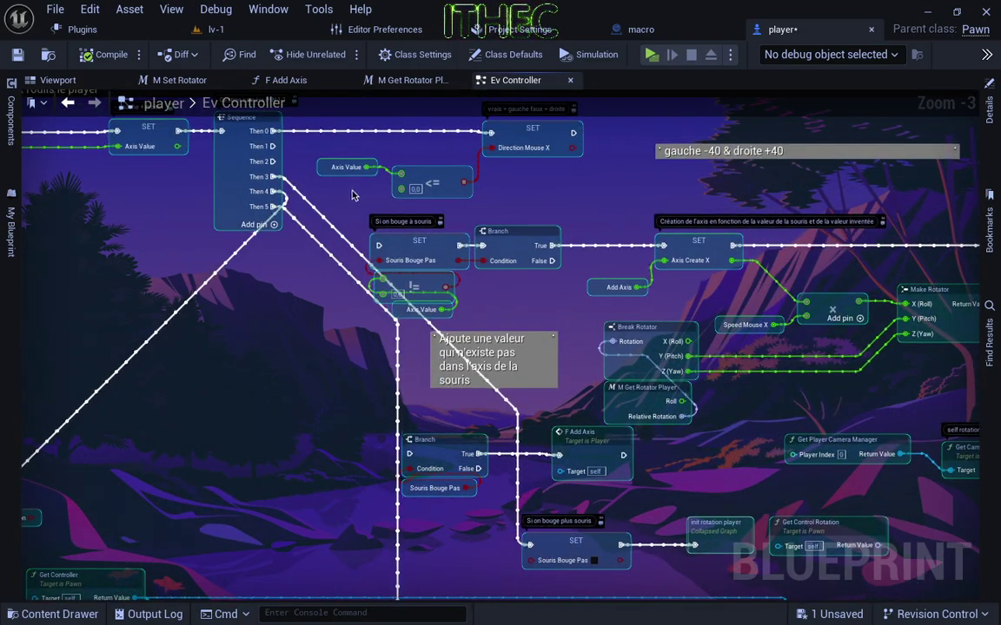
{"action": "right_click_drag", "start_coordinate": [351, 196], "coordinate": [489, 276]}
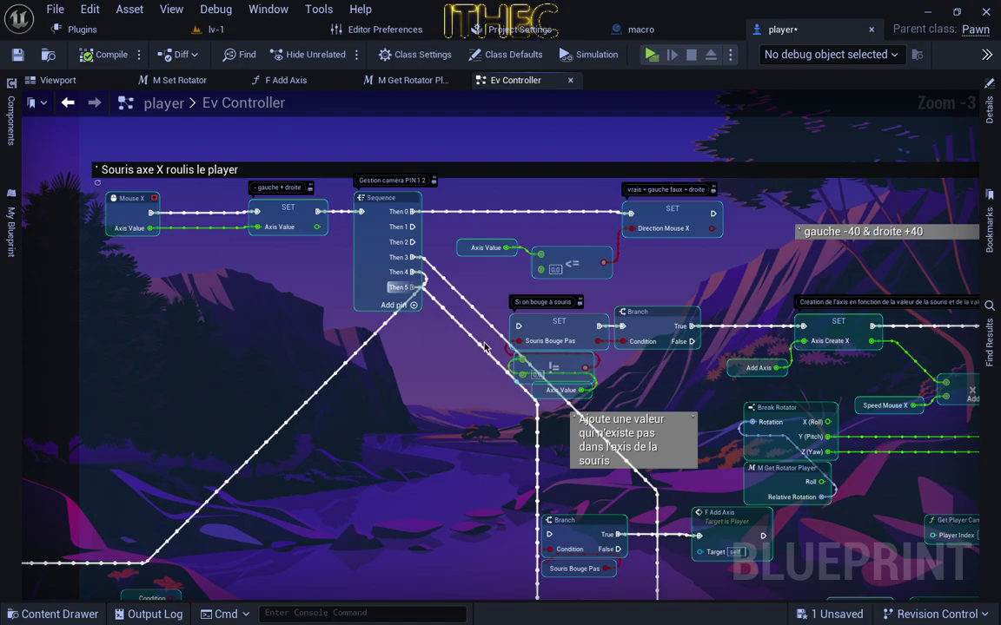
{"action": "right_click_drag", "start_coordinate": [429, 407], "coordinate": [415, 139]}
Bring up the Blueprint actions list, pan across the AND/OR, Lerp and Make Rotator nodes, then dismiss it
{"action": "right_click", "coordinate": [415, 139]}
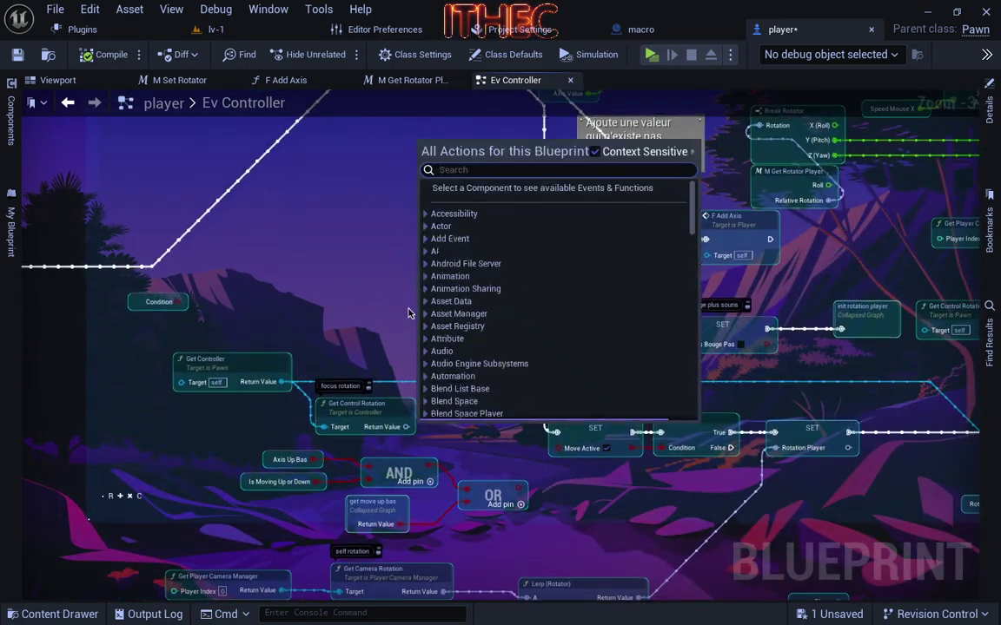
{"action": "scroll", "coordinate": [408, 312], "scroll_direction": "down", "scroll_amount": 1}
{"action": "mouse_move", "coordinate": [346, 324]}
{"action": "right_mouse_down"}
{"action": "mouse_move", "coordinate": [576, 226]}
{"action": "mouse_move", "coordinate": [534, 294]}
{"action": "right_mouse_up"}
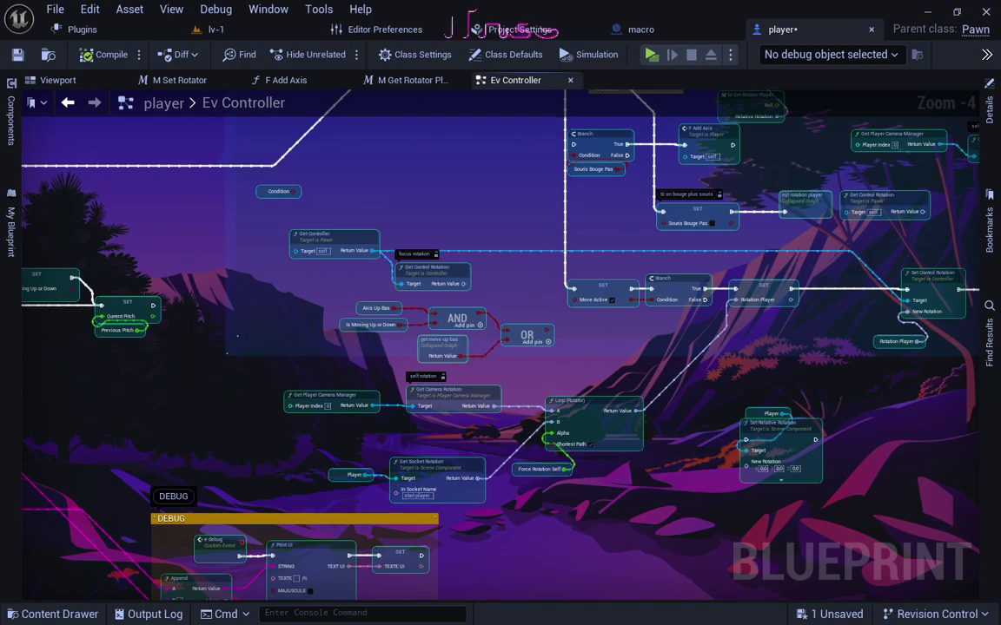
{"action": "right_click_drag", "start_coordinate": [622, 379], "coordinate": [506, 345]}
{"action": "right_click_drag", "start_coordinate": [507, 199], "coordinate": [365, 247]}
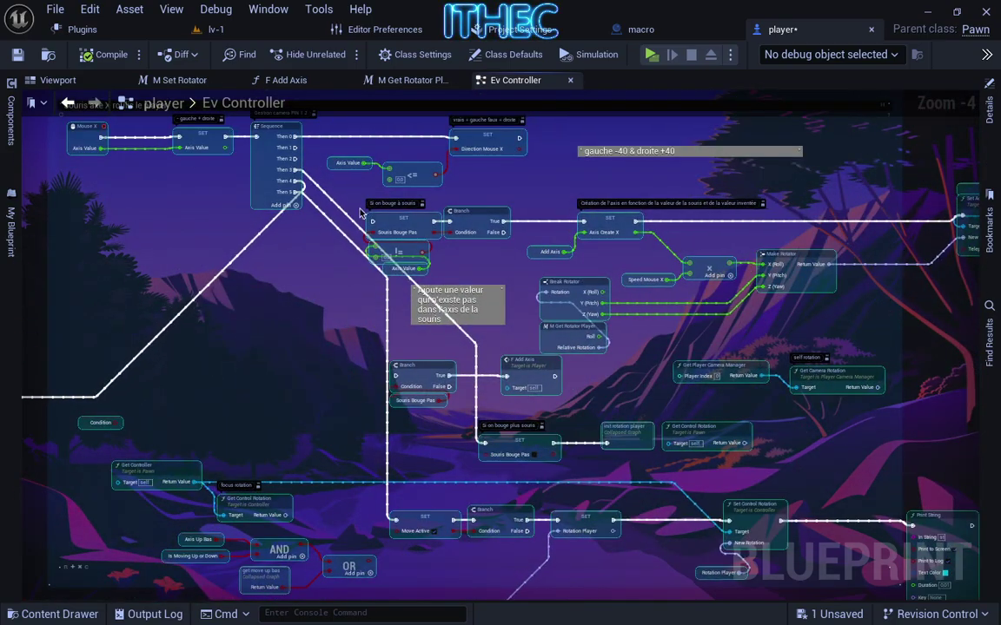
{"action": "scroll", "coordinate": [328, 145], "scroll_direction": "up", "scroll_amount": 1}
{"action": "mouse_move", "coordinate": [774, 253]}
{"action": "right_mouse_down"}
{"action": "mouse_move", "coordinate": [412, 260]}
{"action": "mouse_move", "coordinate": [662, 226]}
{"action": "right_mouse_up"}
{"action": "scroll", "coordinate": [412, 261], "scroll_direction": "down", "scroll_amount": 1}
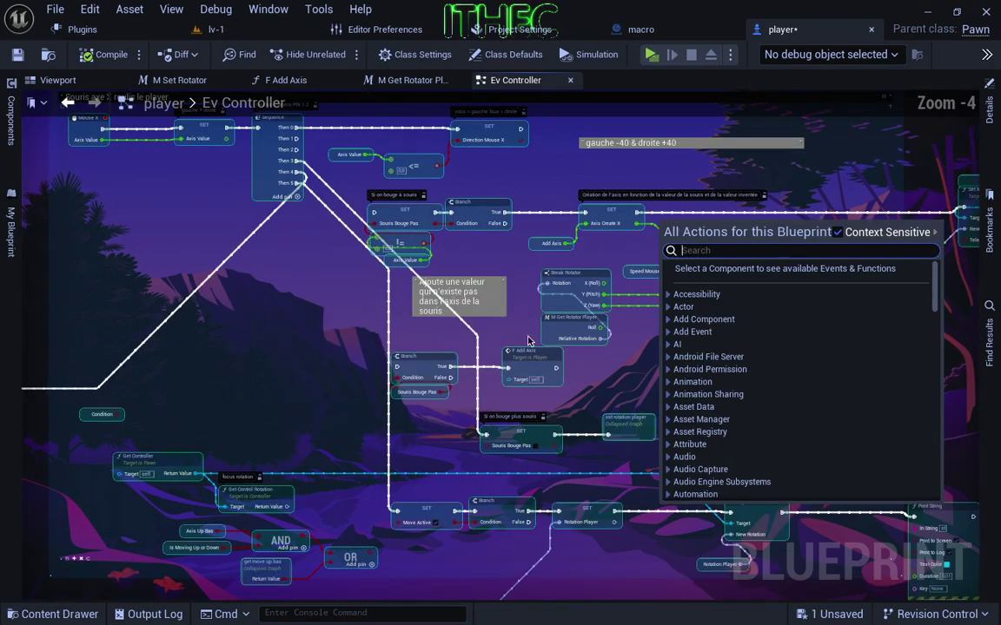
{"action": "scroll", "coordinate": [596, 356], "scroll_direction": "up", "scroll_amount": 1}
{"action": "left_click", "coordinate": [537, 321]}
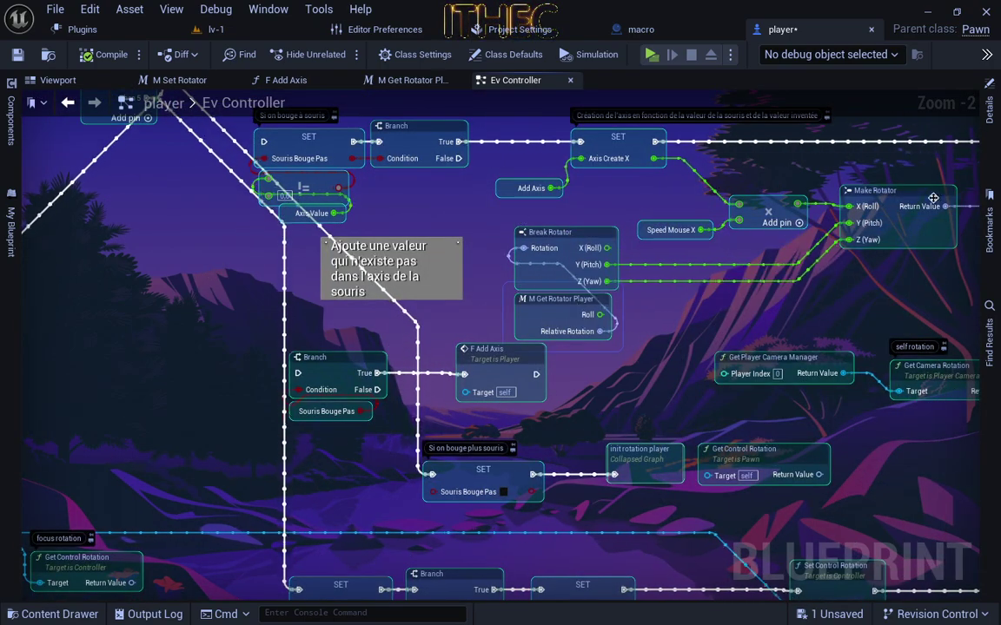
{"action": "double_click", "coordinate": [560, 304]}
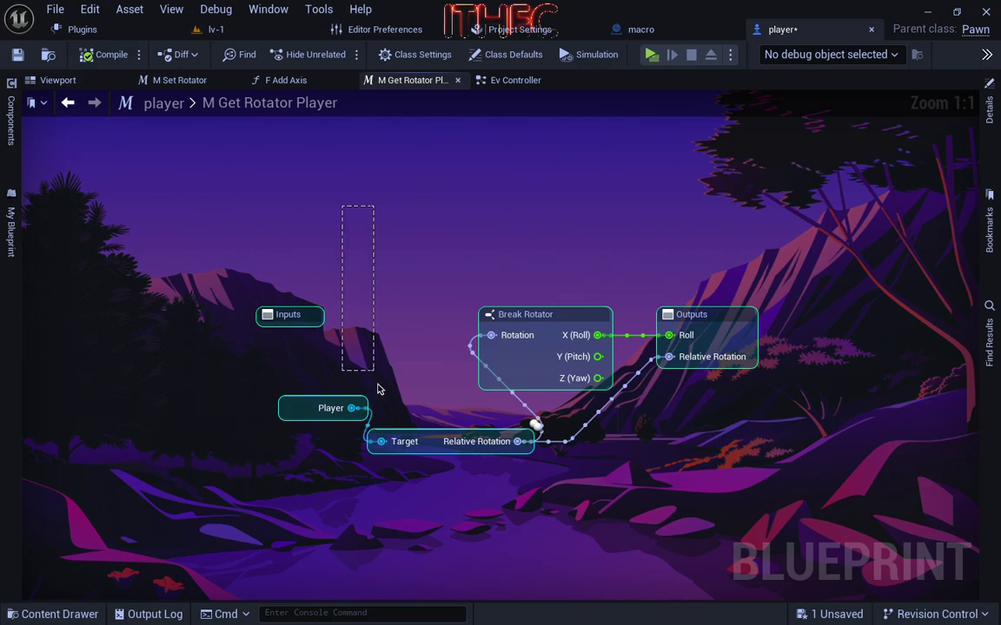
{"action": "left_click", "coordinate": [496, 81]}
{"action": "scroll", "coordinate": [473, 370], "scroll_direction": "up", "scroll_amount": 2}
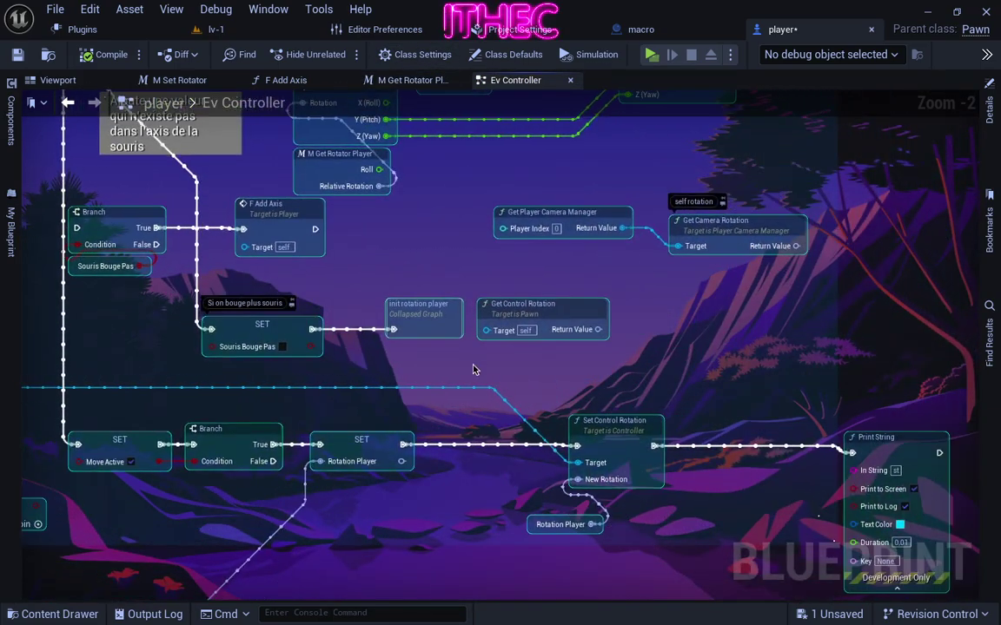
{"action": "double_click", "coordinate": [432, 320]}
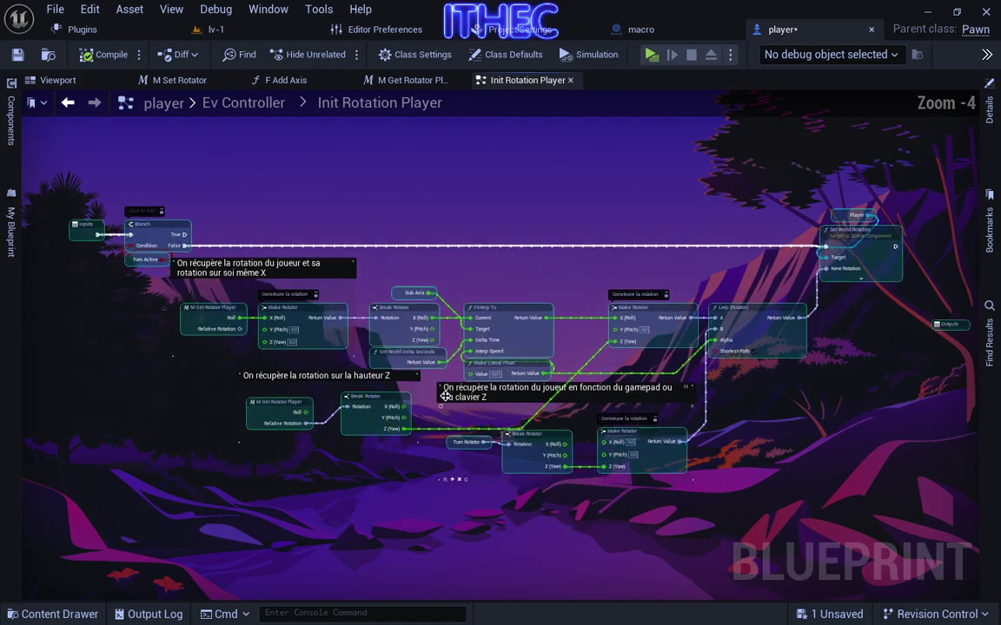
{"action": "scroll", "coordinate": [445, 396], "scroll_direction": "up", "scroll_amount": 3}
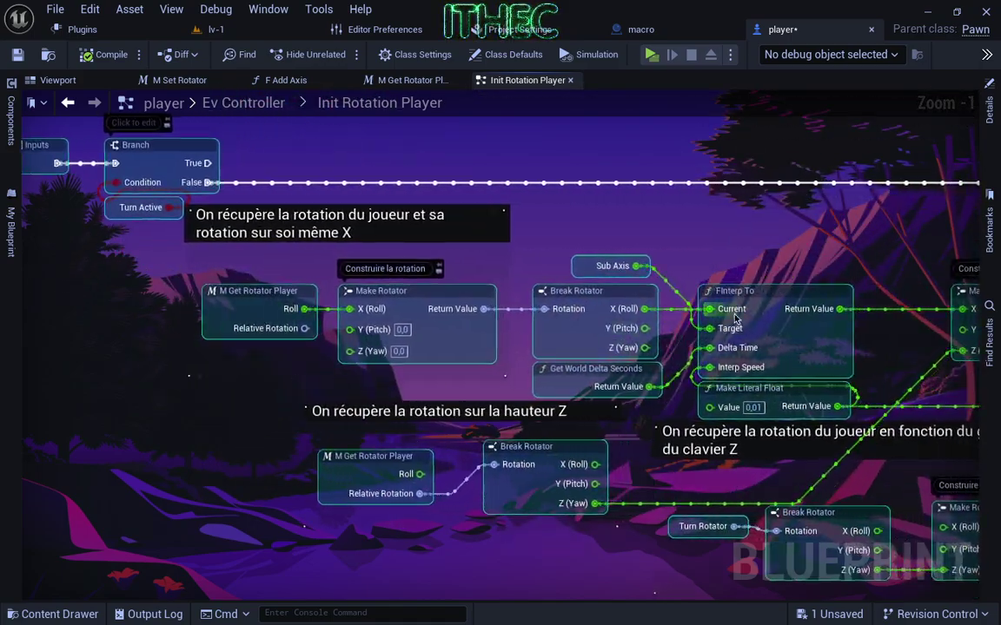
{"action": "mouse_move", "coordinate": [734, 318]}
{"action": "right_mouse_down"}
{"action": "mouse_move", "coordinate": [331, 304]}
{"action": "mouse_move", "coordinate": [777, 234]}
{"action": "right_mouse_up"}
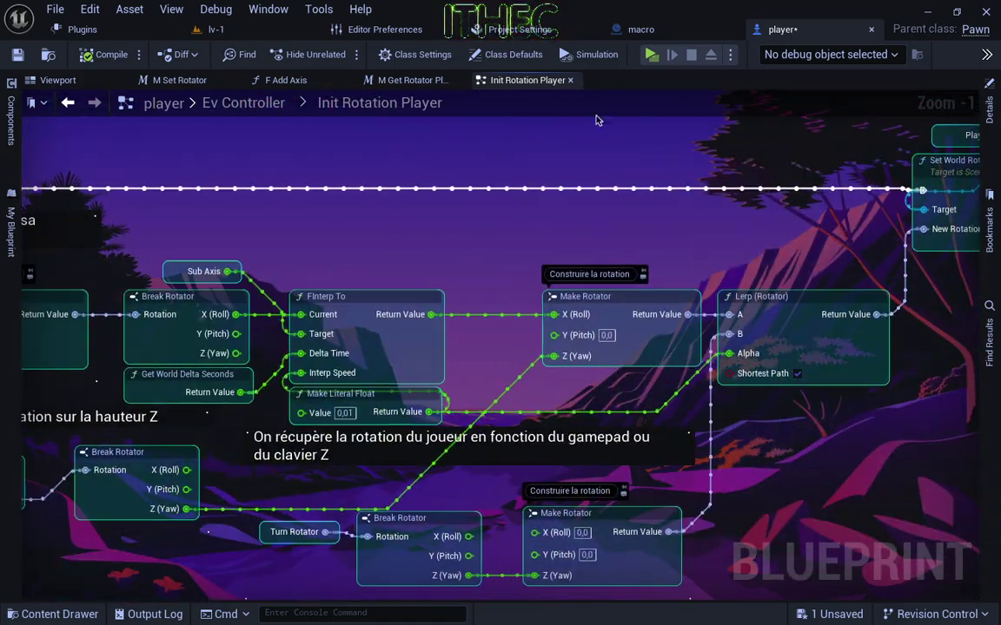
{"action": "left_click", "coordinate": [244, 104]}
{"action": "scroll", "coordinate": [594, 323], "scroll_direction": "up", "scroll_amount": 2}
{"action": "scroll", "coordinate": [594, 323], "scroll_direction": "up", "scroll_amount": 4}
Pan and zoom across the Ev Controller graph to survey its lower node groups
{"action": "scroll", "coordinate": [595, 323], "scroll_direction": "up", "scroll_amount": 3}
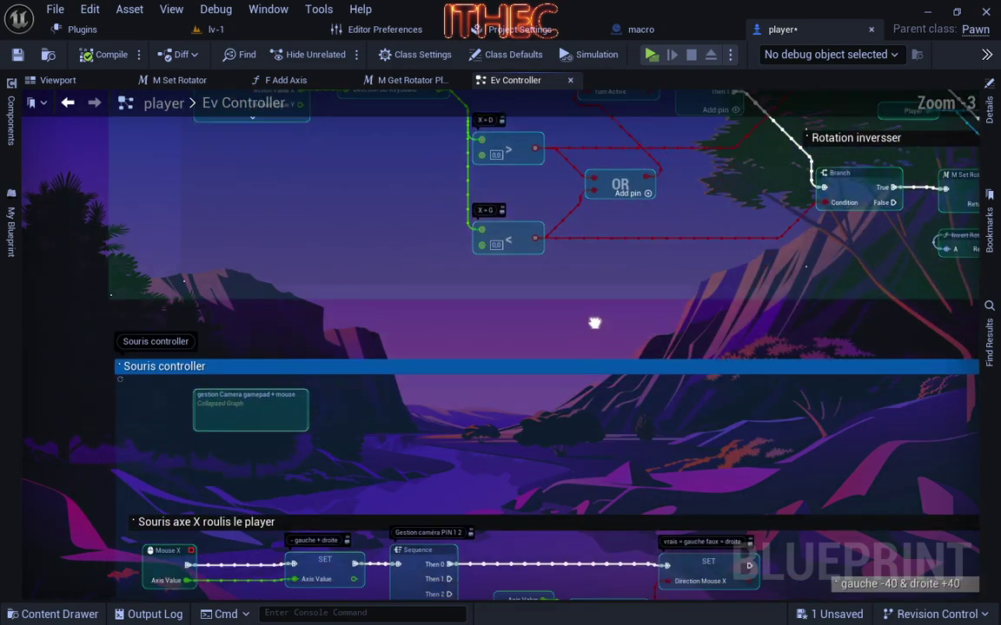
{"action": "right_click_drag", "start_coordinate": [594, 323], "coordinate": [362, 364]}
{"action": "scroll", "coordinate": [680, 333], "scroll_direction": "down", "scroll_amount": 2}
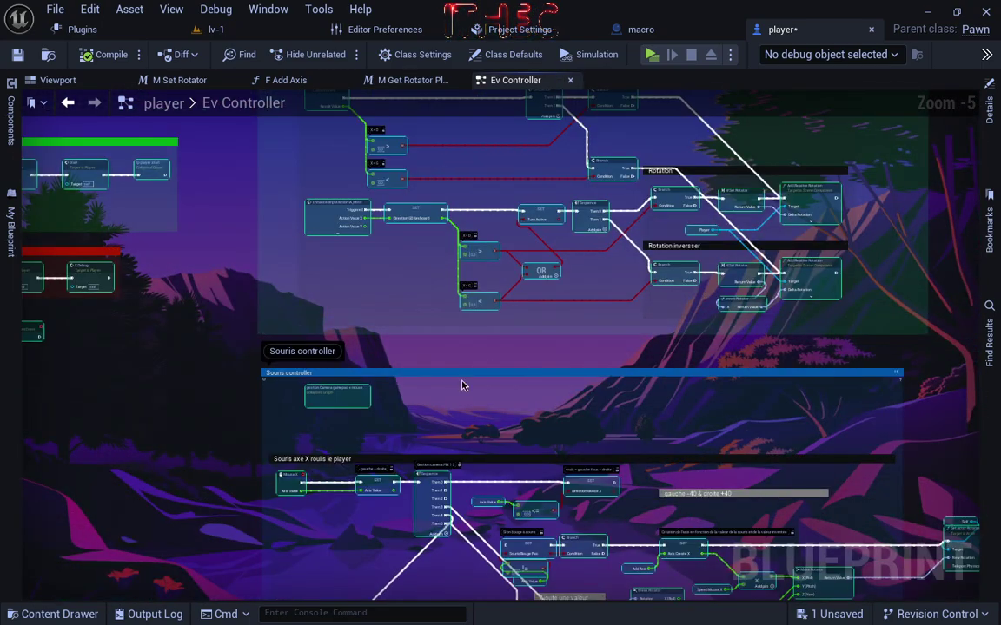
{"action": "right_click_drag", "start_coordinate": [462, 386], "coordinate": [491, 78]}
{"action": "mouse_move", "coordinate": [636, 409]}
{"action": "right_mouse_down"}
{"action": "mouse_move", "coordinate": [633, 341]}
{"action": "mouse_move", "coordinate": [445, 321]}
{"action": "right_mouse_up"}
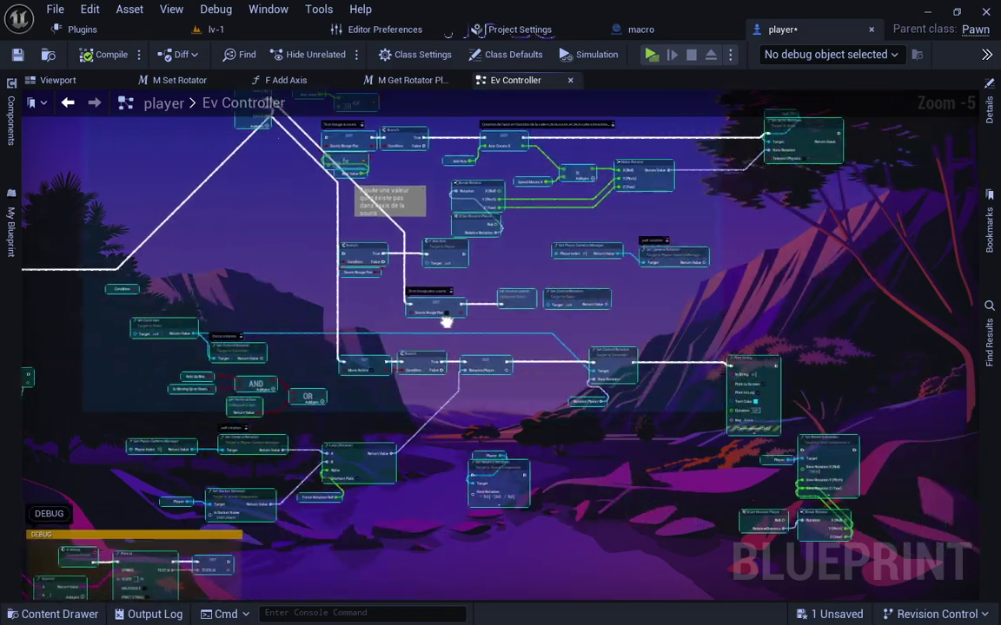
{"action": "scroll", "coordinate": [554, 380], "scroll_direction": "up", "scroll_amount": 2}
{"action": "scroll", "coordinate": [386, 424], "scroll_direction": "down", "scroll_amount": 2}
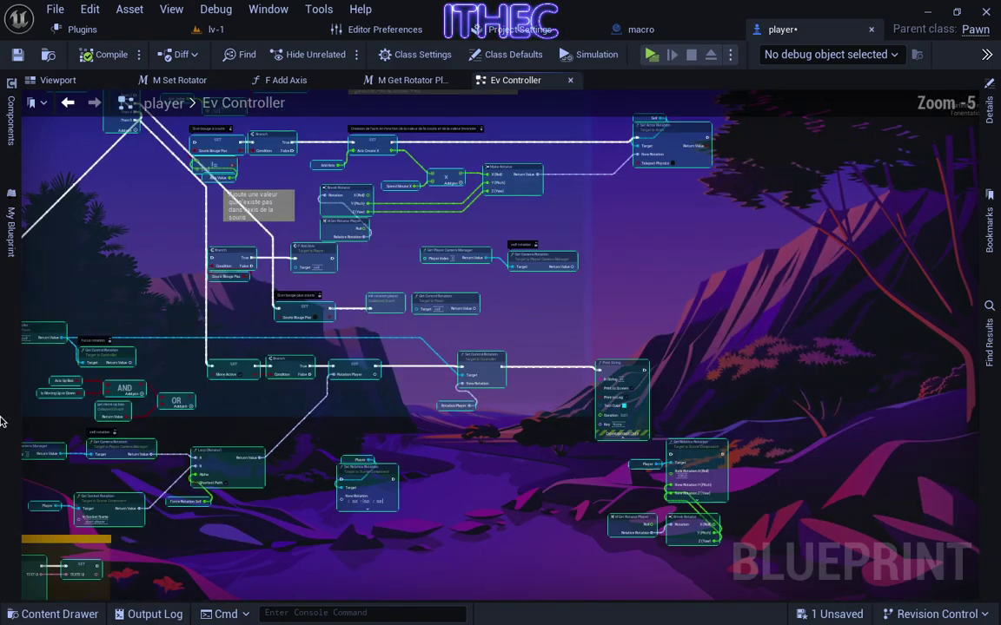
{"action": "mouse_move", "coordinate": [679, 279]}
{"action": "right_mouse_down"}
{"action": "mouse_move", "coordinate": [876, 262]}
{"action": "mouse_move", "coordinate": [496, 351]}
{"action": "mouse_move", "coordinate": [765, 161]}
{"action": "right_mouse_up"}
Navigate past the Get Controller, Lerp and DEBUG nodes to the en haut/en bas pitch detection nodes
{"action": "scroll", "coordinate": [764, 161], "scroll_direction": "up", "scroll_amount": 1}
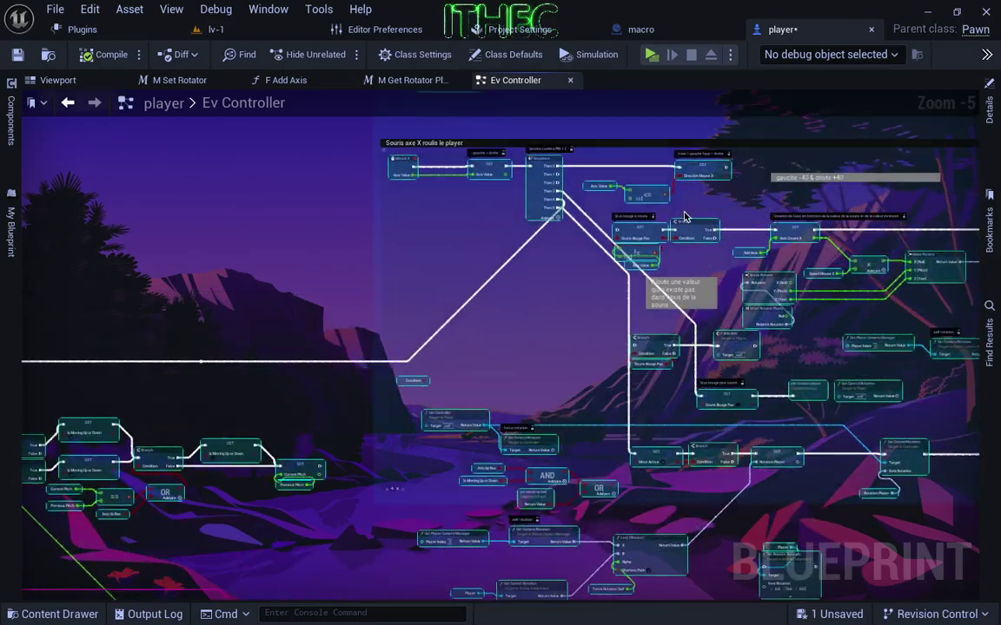
{"action": "scroll", "coordinate": [531, 293], "scroll_direction": "up", "scroll_amount": 1}
{"action": "scroll", "coordinate": [531, 293], "scroll_direction": "down", "scroll_amount": 2}
{"action": "right_click_drag", "start_coordinate": [508, 308], "coordinate": [512, 257]}
{"action": "scroll", "coordinate": [511, 257], "scroll_direction": "up", "scroll_amount": 2}
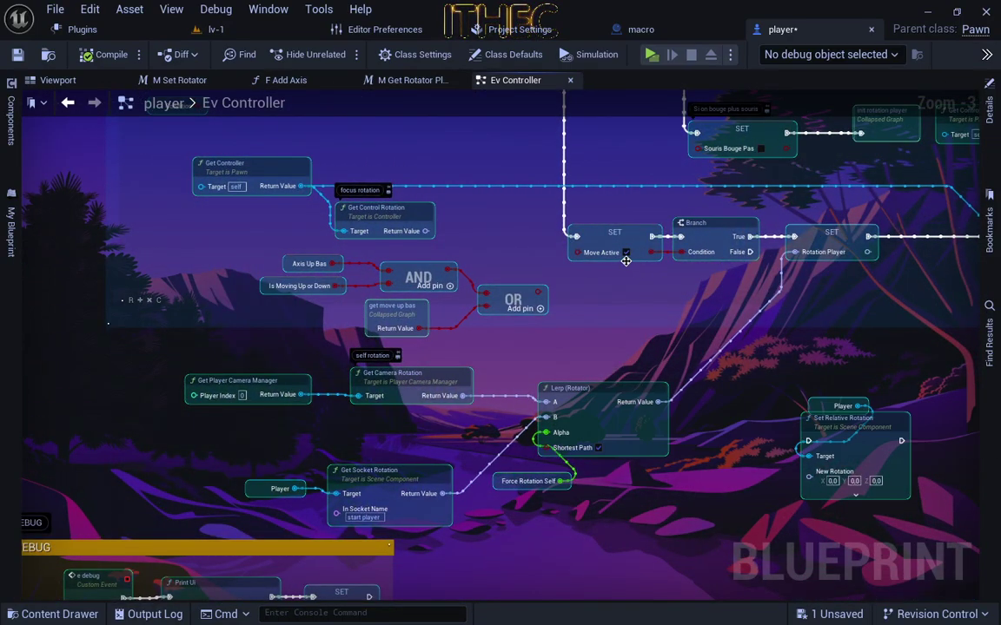
{"action": "right_click_drag", "start_coordinate": [453, 444], "coordinate": [679, 297]}
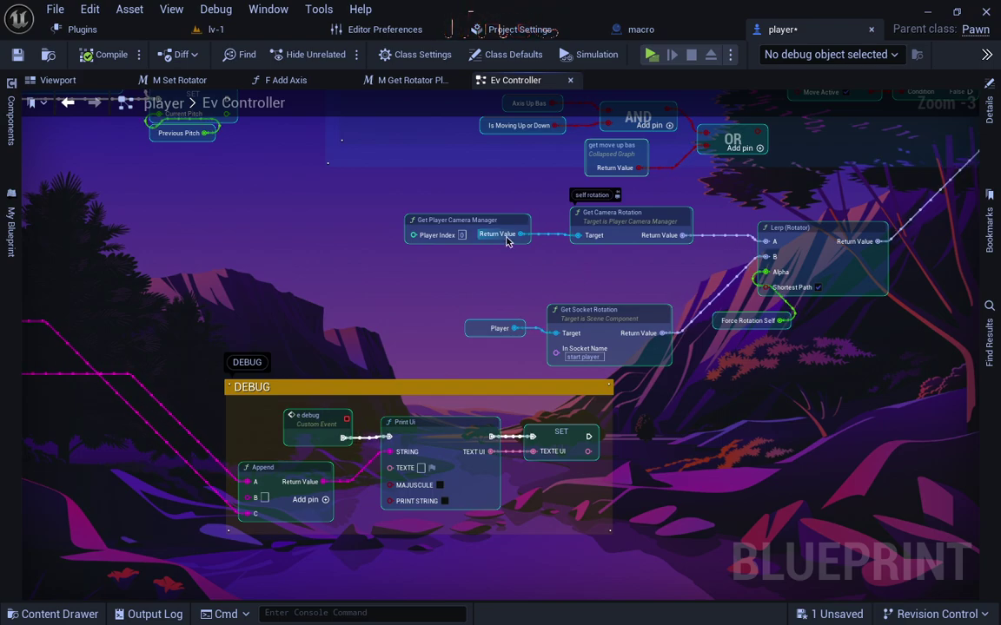
{"action": "right_click_drag", "start_coordinate": [407, 215], "coordinate": [266, 368]}
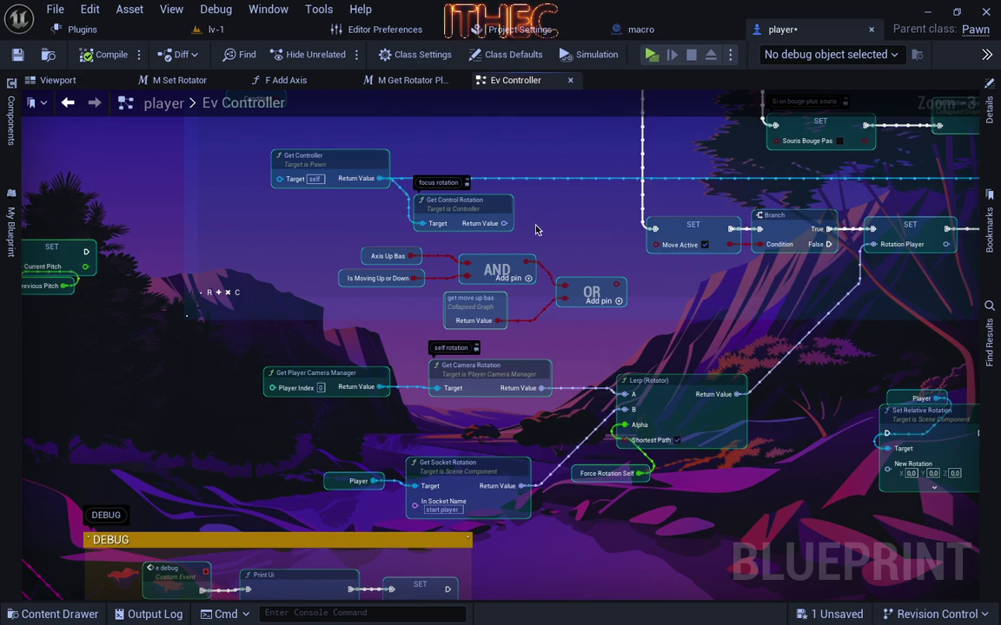
{"action": "right_click_drag", "start_coordinate": [159, 347], "coordinate": [425, 312]}
{"action": "scroll", "coordinate": [425, 313], "scroll_direction": "down", "scroll_amount": 2}
{"action": "right_click", "coordinate": [719, 286]}
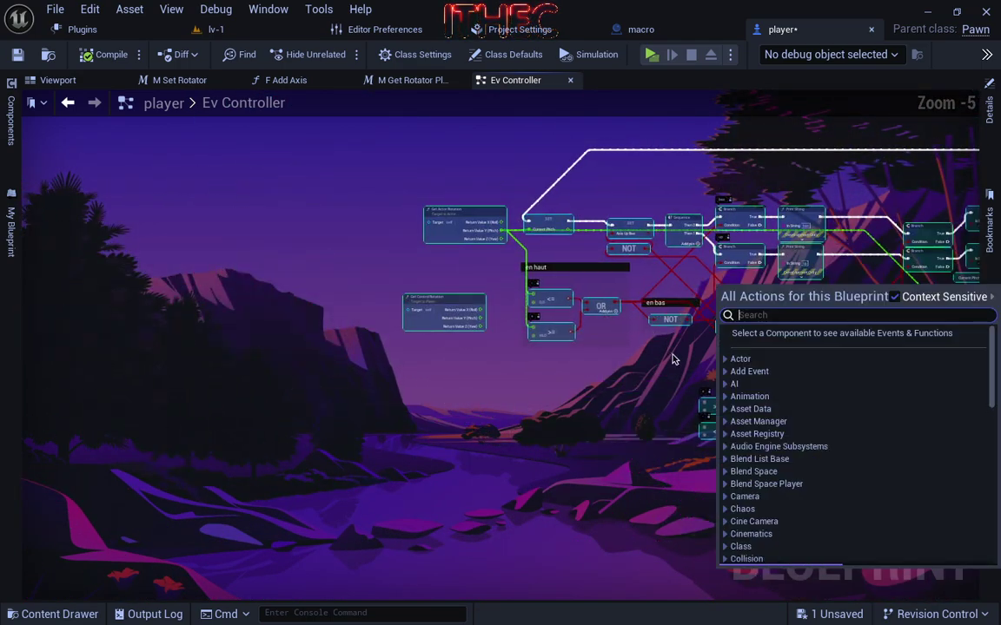
{"action": "key", "text": "Escape"}
{"action": "scroll", "coordinate": [606, 319], "scroll_direction": "up", "scroll_amount": 2}
{"action": "mouse_move", "coordinate": [606, 319]}
{"action": "right_mouse_down"}
{"action": "mouse_move", "coordinate": [565, 384]}
{"action": "mouse_move", "coordinate": [517, 382]}
{"action": "right_mouse_up"}
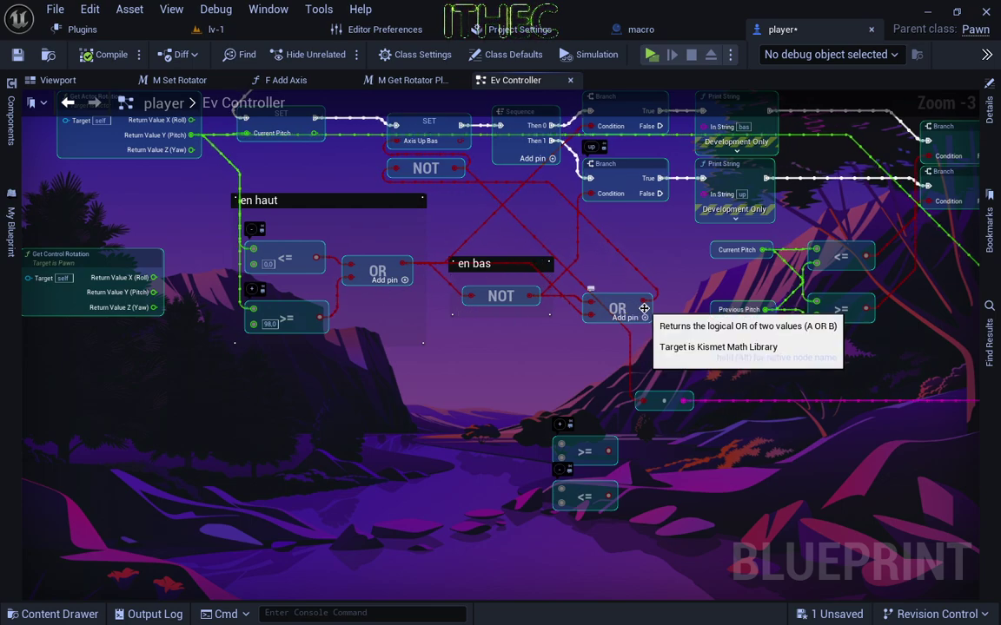
{"action": "right_click_drag", "start_coordinate": [446, 301], "coordinate": [579, 343]}
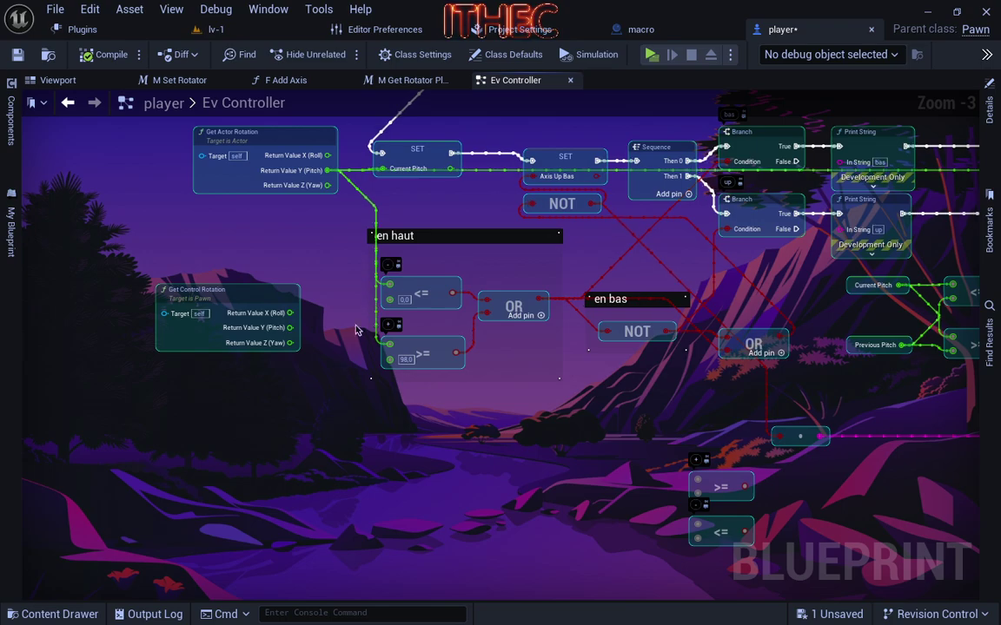
{"action": "scroll", "coordinate": [399, 328], "scroll_direction": "up", "scroll_amount": 3}
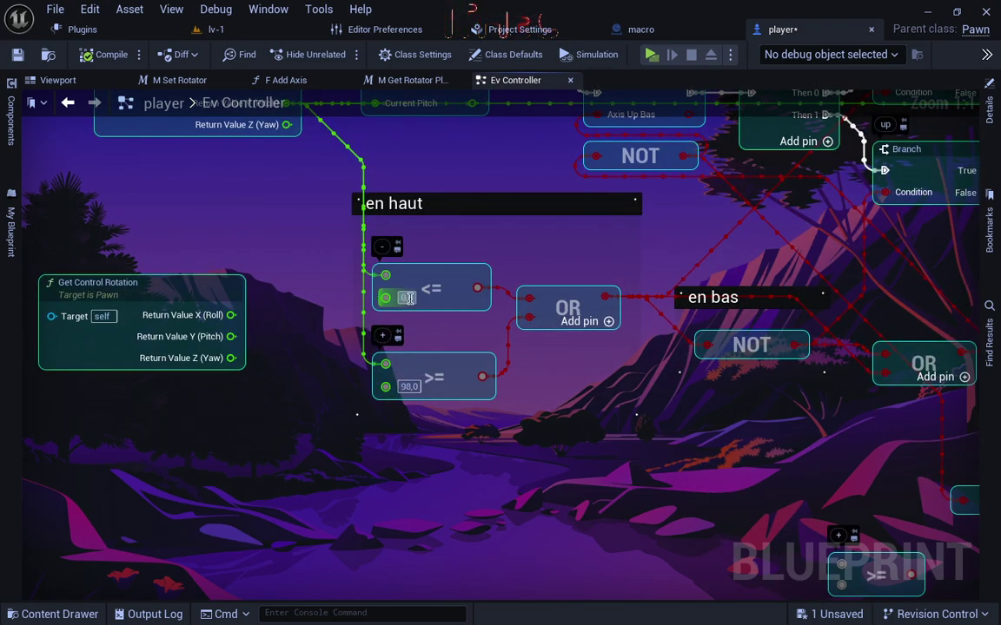
{"action": "right_click_drag", "start_coordinate": [318, 142], "coordinate": [321, 233]}
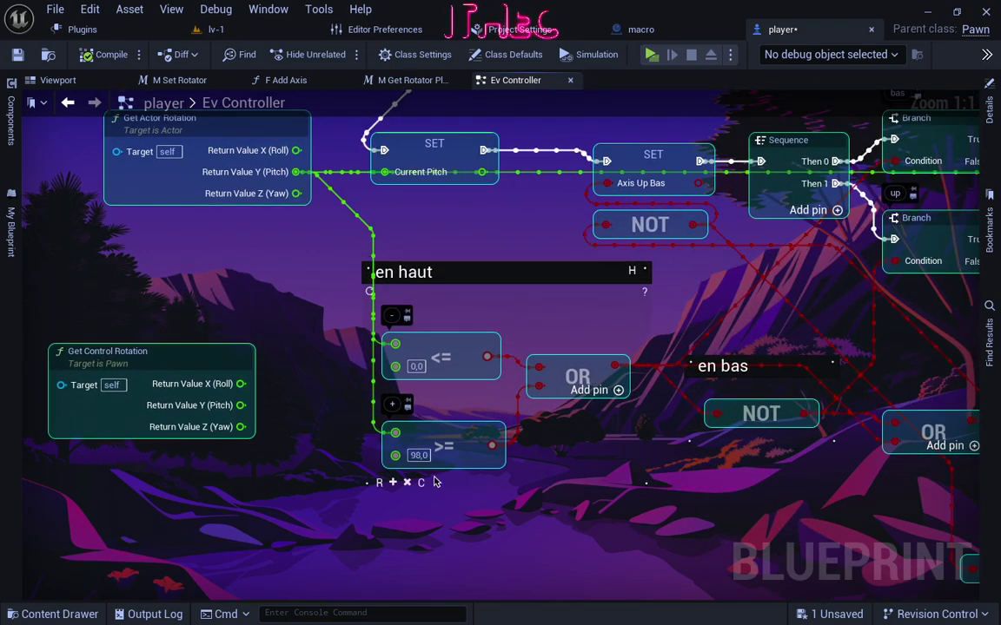
{"action": "right_click_drag", "start_coordinate": [596, 476], "coordinate": [119, 327]}
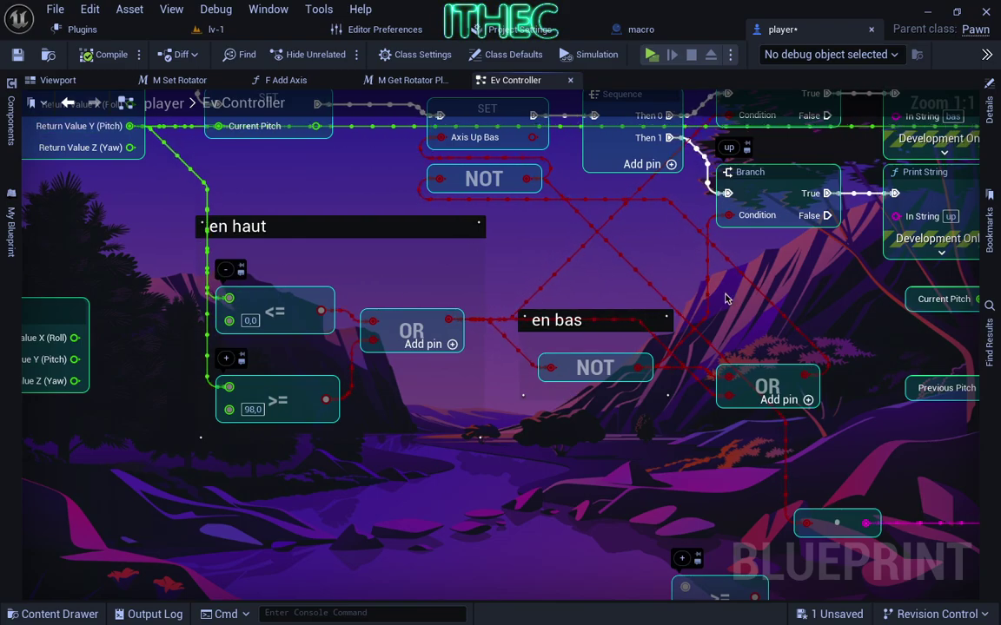
{"action": "mouse_move", "coordinate": [769, 343]}
{"action": "right_mouse_down"}
{"action": "mouse_move", "coordinate": [468, 227]}
{"action": "mouse_move", "coordinate": [420, 156]}
{"action": "right_mouse_up"}
{"action": "mouse_move", "coordinate": [835, 188]}
{"action": "right_mouse_down"}
{"action": "mouse_move", "coordinate": [590, 363]}
{"action": "mouse_move", "coordinate": [641, 369]}
{"action": "right_mouse_up"}
{"action": "scroll", "coordinate": [708, 279], "scroll_direction": "down", "scroll_amount": 1}
{"action": "scroll", "coordinate": [642, 368], "scroll_direction": "up", "scroll_amount": 1}
{"action": "scroll", "coordinate": [641, 369], "scroll_direction": "down", "scroll_amount": 2}
{"action": "scroll", "coordinate": [832, 367], "scroll_direction": "down", "scroll_amount": 1}
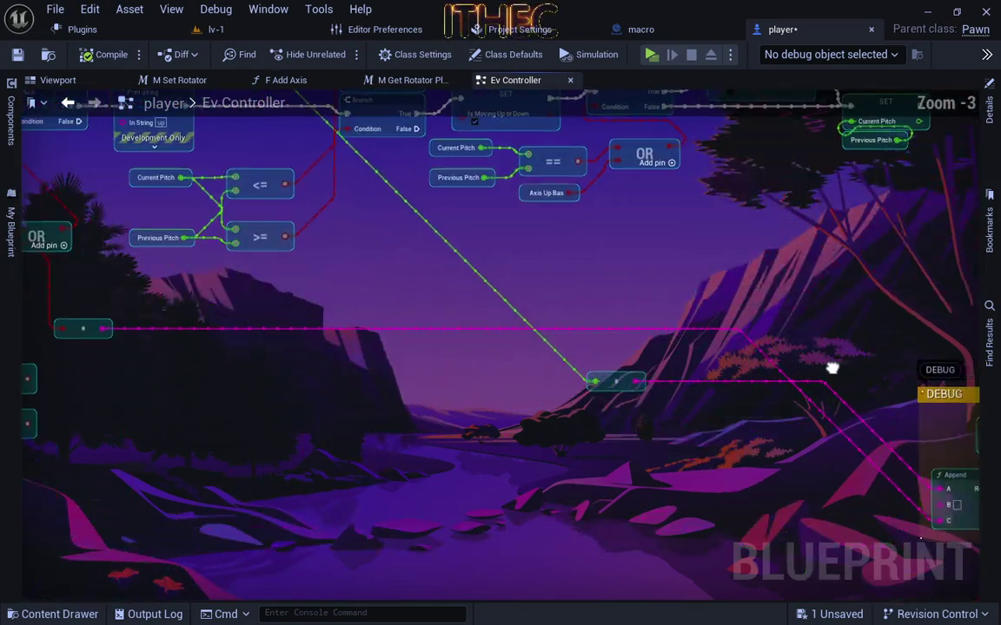
{"action": "right_click_drag", "start_coordinate": [831, 368], "coordinate": [469, 403]}
{"action": "scroll", "coordinate": [580, 397], "scroll_direction": "up", "scroll_amount": 2}
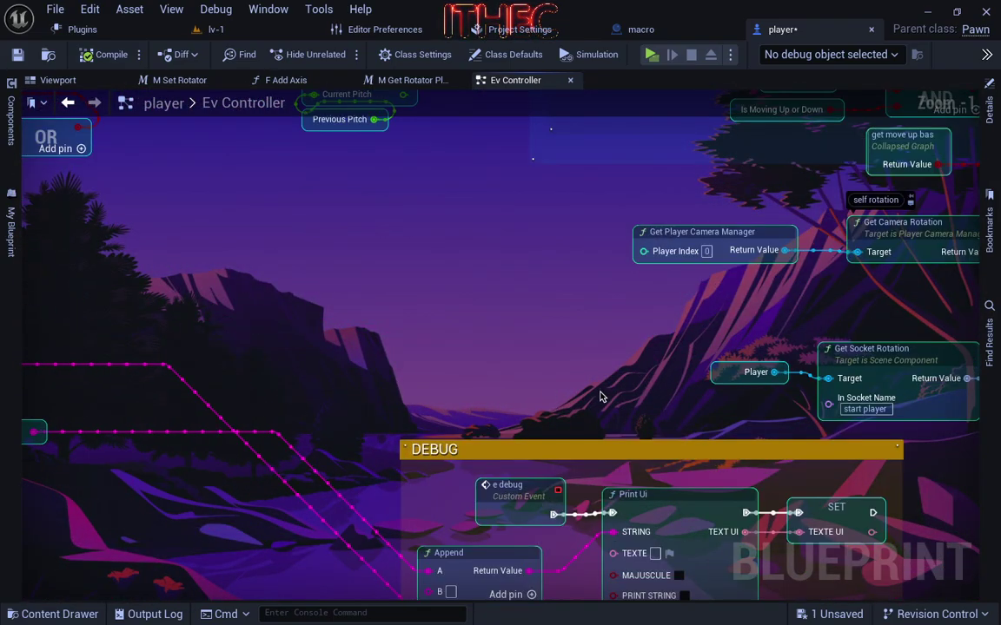
{"action": "right_click_drag", "start_coordinate": [599, 397], "coordinate": [424, 469]}
{"action": "scroll", "coordinate": [514, 297], "scroll_direction": "down", "scroll_amount": 3}
{"action": "mouse_move", "coordinate": [514, 297]}
{"action": "right_mouse_down"}
{"action": "mouse_move", "coordinate": [631, 476]}
{"action": "mouse_move", "coordinate": [566, 326]}
{"action": "right_mouse_up"}
{"action": "right_click", "coordinate": [495, 100]}
{"action": "scroll", "coordinate": [428, 330], "scroll_direction": "up", "scroll_amount": 3}
{"action": "left_click", "coordinate": [428, 330]}
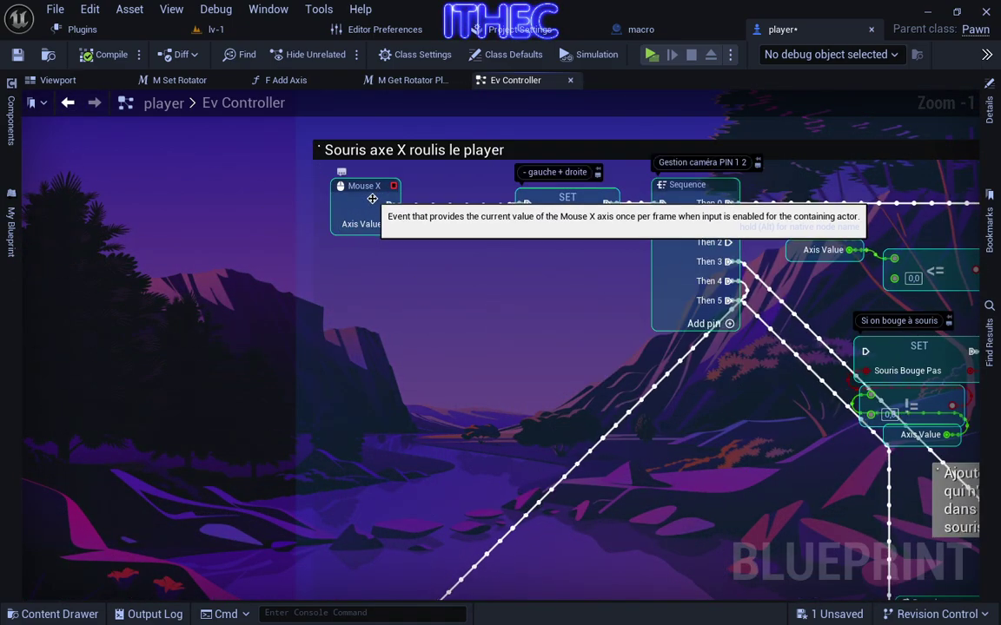
{"action": "mouse_move", "coordinate": [587, 404]}
{"action": "right_mouse_down"}
{"action": "mouse_move", "coordinate": [511, 304]}
{"action": "mouse_move", "coordinate": [589, 230]}
{"action": "right_mouse_up"}
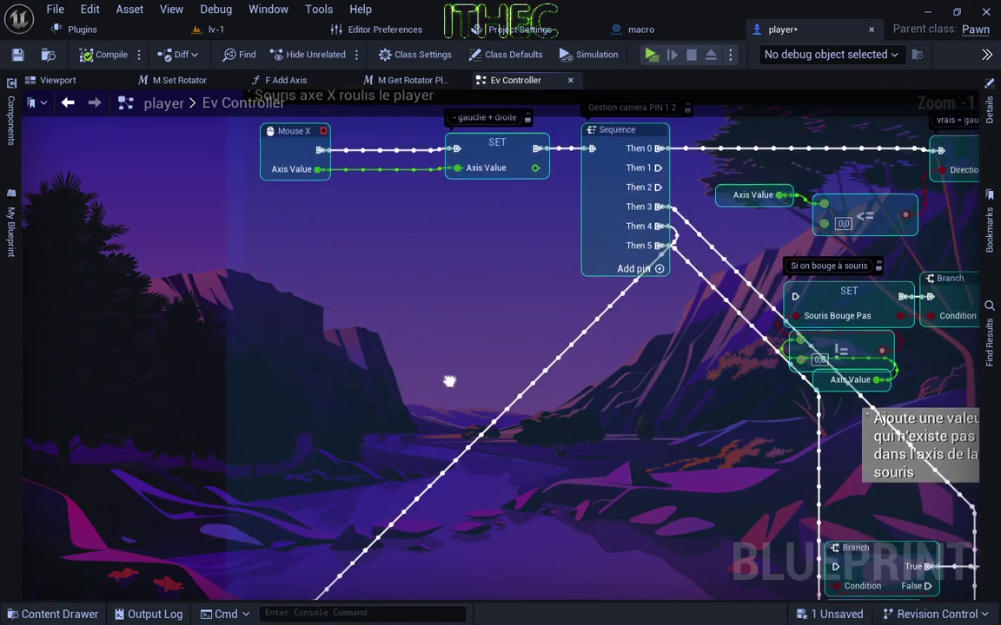
{"action": "scroll", "coordinate": [588, 230], "scroll_direction": "down", "scroll_amount": 2}
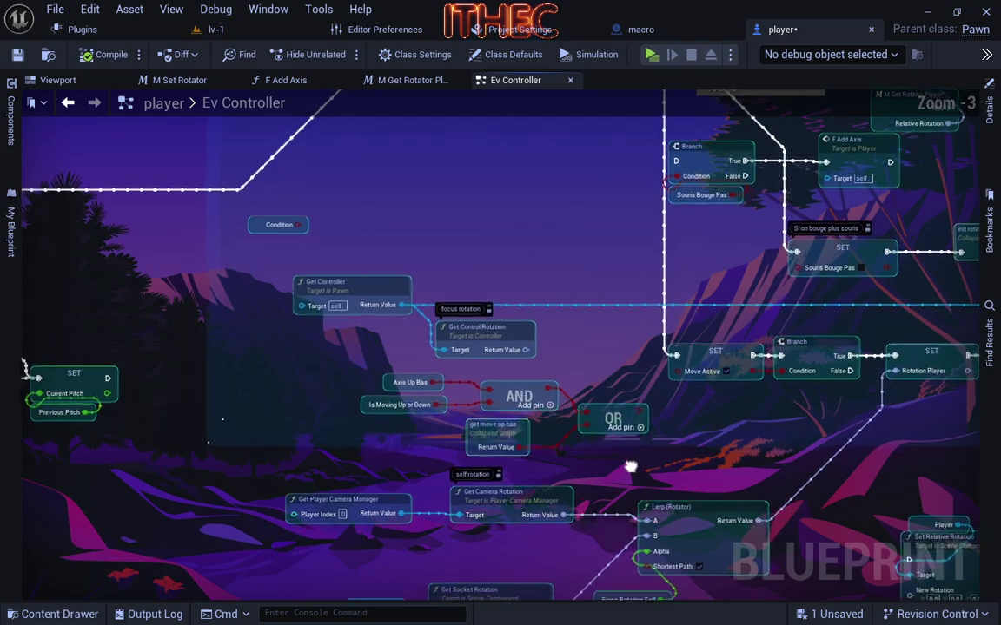
{"action": "mouse_move", "coordinate": [599, 375]}
{"action": "right_mouse_down"}
{"action": "mouse_move", "coordinate": [543, 453]}
{"action": "mouse_move", "coordinate": [475, 450]}
{"action": "right_mouse_up"}
{"action": "scroll", "coordinate": [475, 450], "scroll_direction": "up", "scroll_amount": 2}
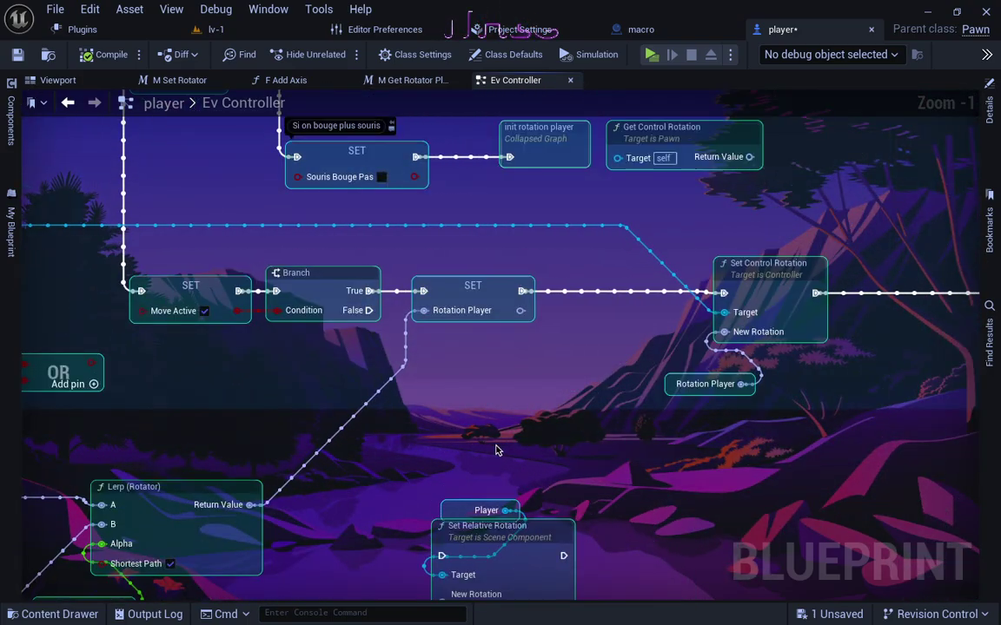
{"action": "right_click_drag", "start_coordinate": [484, 477], "coordinate": [697, 314]}
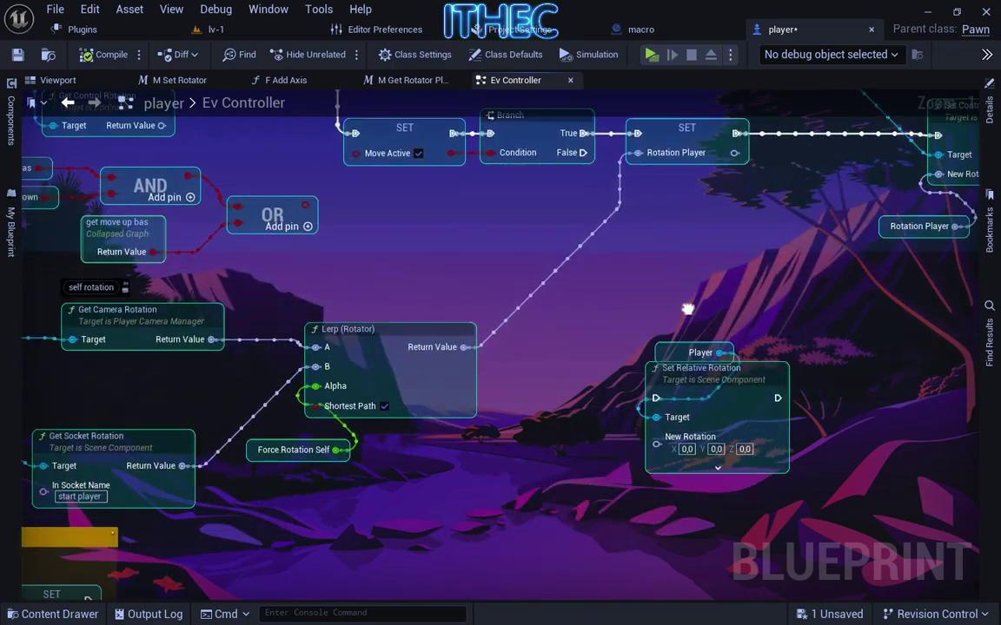
{"action": "right_click", "coordinate": [698, 315]}
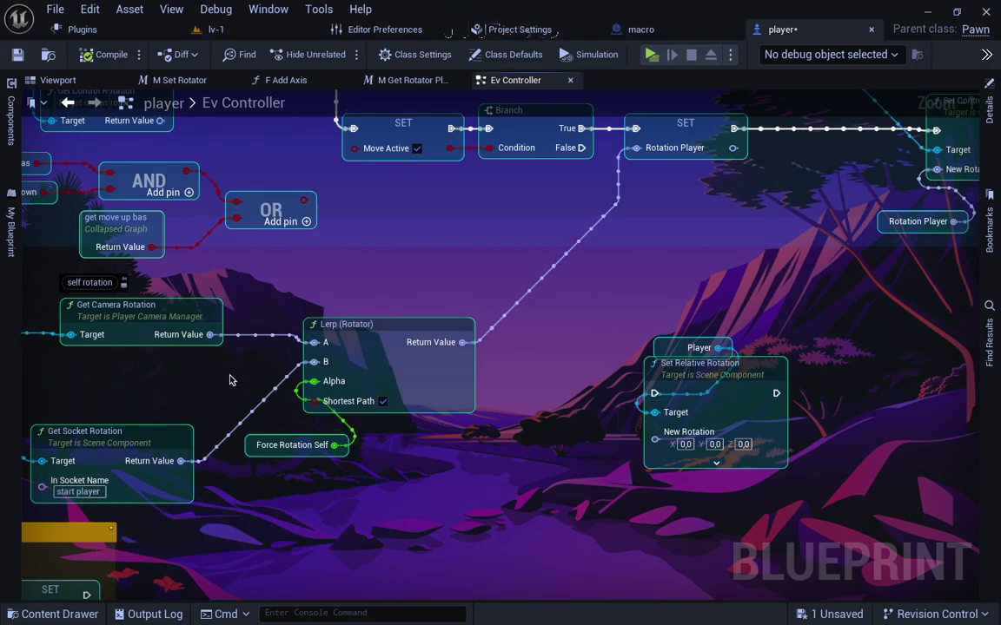
Pan through the mouse controller section past Set Control Rotation, Make Rotator and Set Actor Rotation
{"action": "right_click_drag", "start_coordinate": [836, 338], "coordinate": [642, 371]}
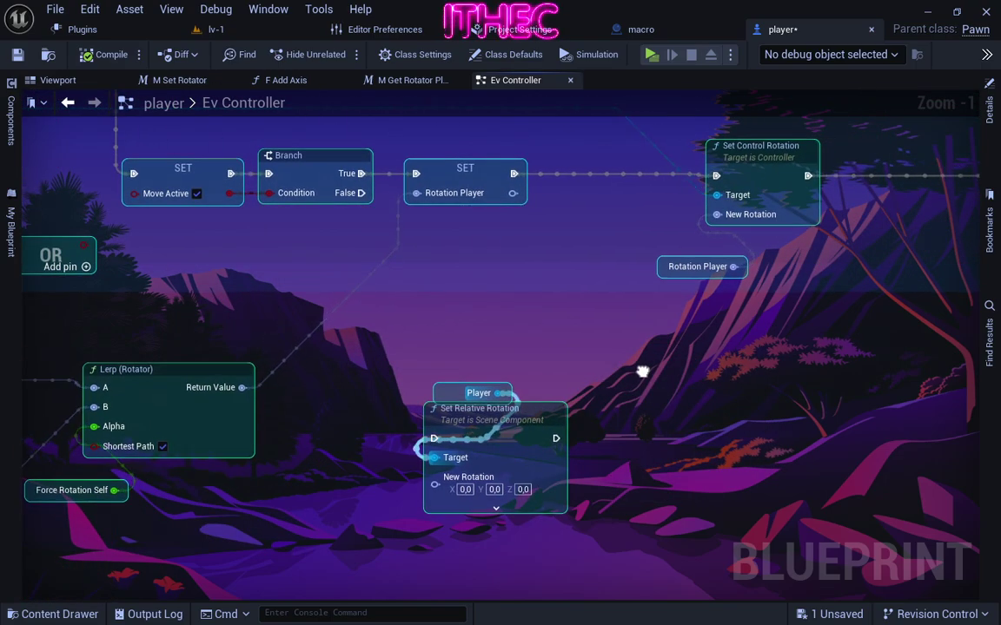
{"action": "mouse_move", "coordinate": [483, 232]}
{"action": "right_mouse_down"}
{"action": "mouse_move", "coordinate": [695, 329]}
{"action": "mouse_move", "coordinate": [476, 395]}
{"action": "right_mouse_up"}
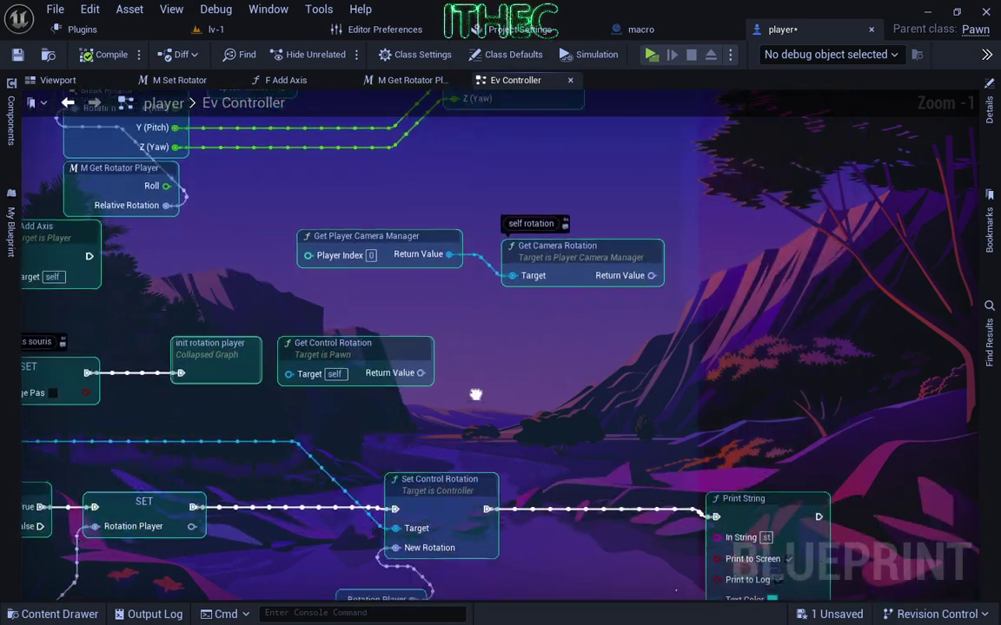
{"action": "scroll", "coordinate": [495, 319], "scroll_direction": "down", "scroll_amount": 2}
{"action": "right_click_drag", "start_coordinate": [412, 153], "coordinate": [321, 385]}
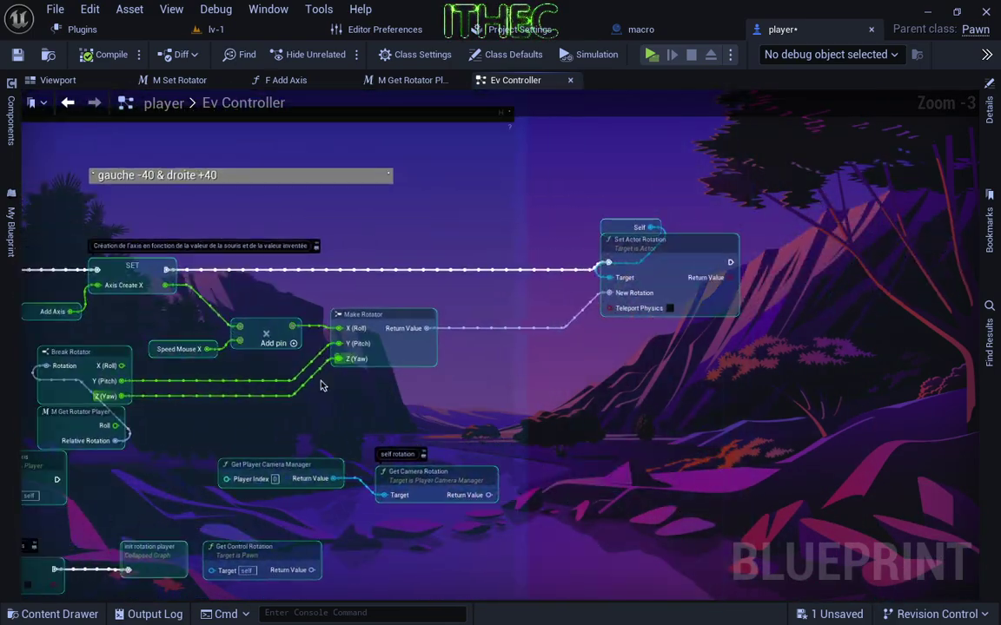
{"action": "right_click_drag", "start_coordinate": [408, 390], "coordinate": [554, 449]}
Move to the keyboard/gamepad Rotation and Rotation inversser branches and the player movement input nodes
{"action": "scroll", "coordinate": [487, 408], "scroll_direction": "down", "scroll_amount": 2}
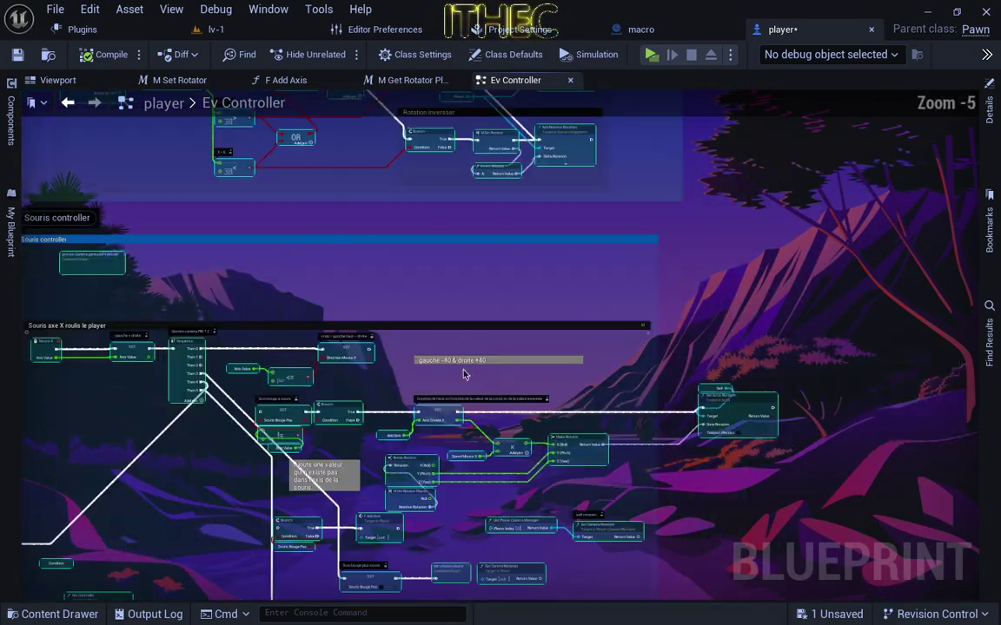
{"action": "mouse_move", "coordinate": [463, 373]}
{"action": "right_mouse_down"}
{"action": "mouse_move", "coordinate": [474, 405]}
{"action": "mouse_move", "coordinate": [414, 290]}
{"action": "mouse_move", "coordinate": [476, 375]}
{"action": "mouse_move", "coordinate": [438, 345]}
{"action": "right_mouse_up"}
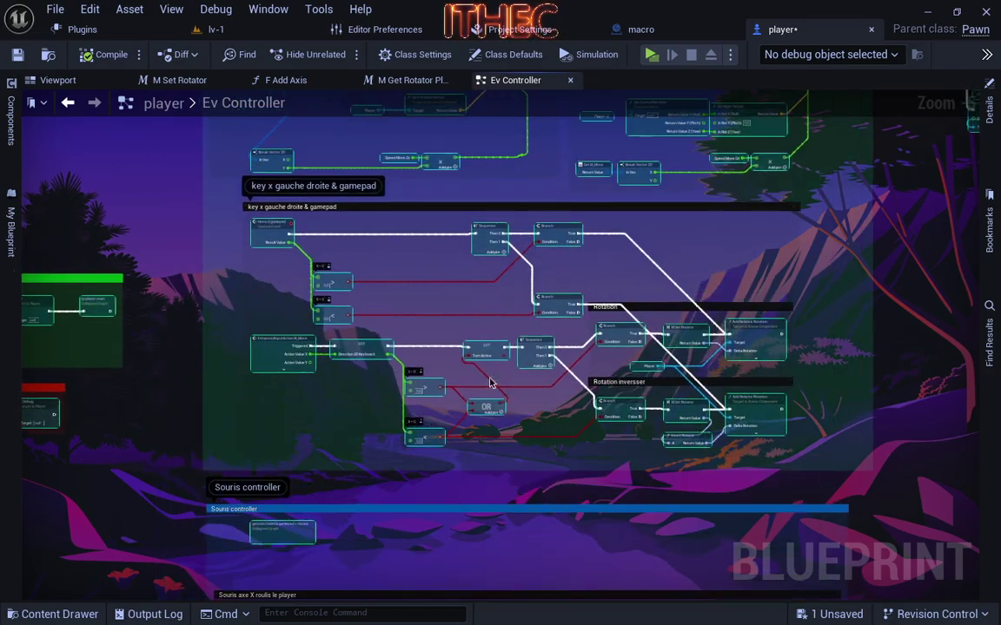
{"action": "scroll", "coordinate": [436, 304], "scroll_direction": "up", "scroll_amount": 1}
{"action": "scroll", "coordinate": [733, 365], "scroll_direction": "up", "scroll_amount": 1}
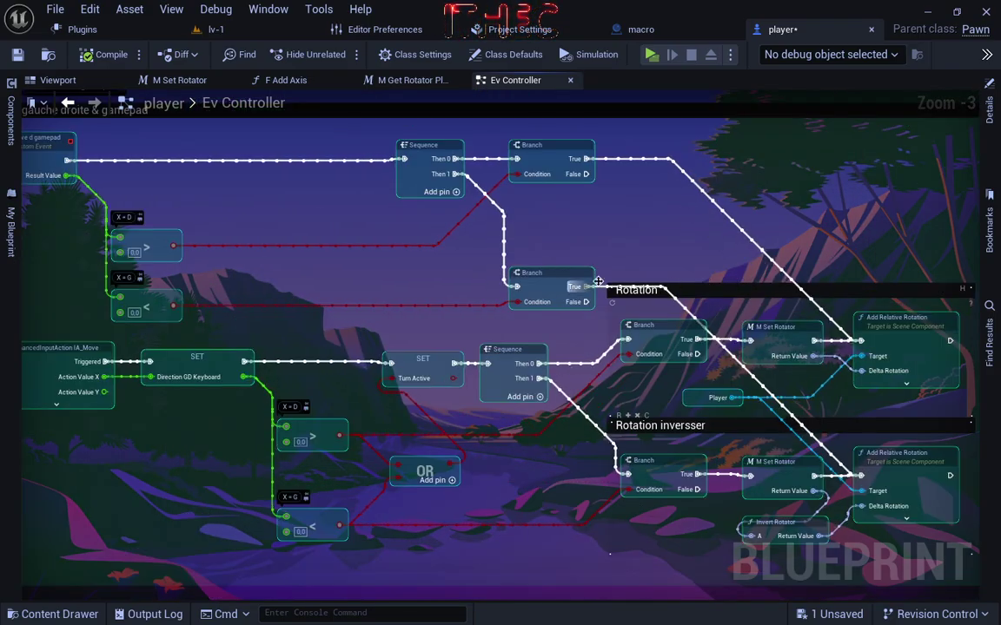
{"action": "mouse_move", "coordinate": [674, 260]}
{"action": "right_mouse_down"}
{"action": "mouse_move", "coordinate": [692, 239]}
{"action": "mouse_move", "coordinate": [793, 297]}
{"action": "mouse_move", "coordinate": [529, 216]}
{"action": "mouse_move", "coordinate": [485, 171]}
{"action": "mouse_move", "coordinate": [415, 365]}
{"action": "right_mouse_up"}
{"action": "scroll", "coordinate": [361, 230], "scroll_direction": "down", "scroll_amount": 2}
{"action": "scroll", "coordinate": [360, 230], "scroll_direction": "up", "scroll_amount": 1}
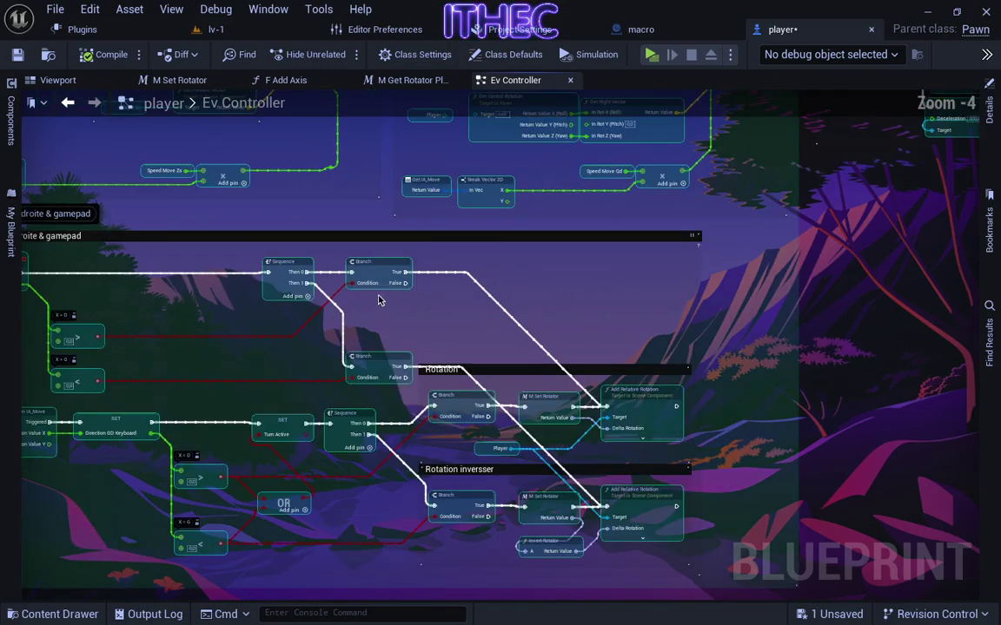
{"action": "mouse_move", "coordinate": [361, 231]}
{"action": "right_mouse_down"}
{"action": "mouse_move", "coordinate": [376, 343]}
{"action": "mouse_move", "coordinate": [70, 432]}
{"action": "right_mouse_up"}
Frame the Freiner le joueur braking nodes, then select FloatingPawnMovement in the Components list
{"action": "right_click", "coordinate": [66, 434]}
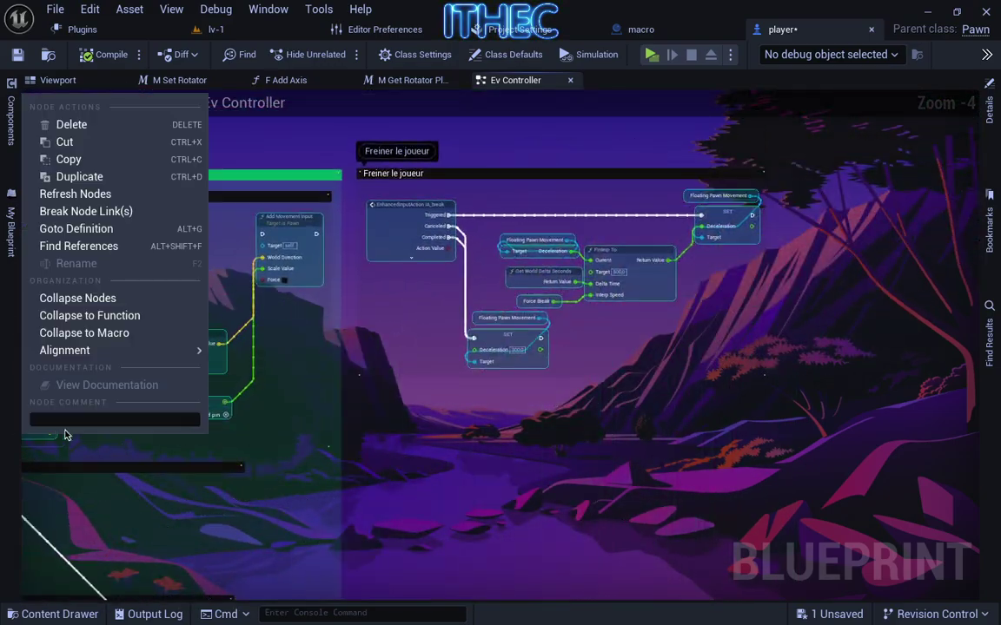
{"action": "scroll", "coordinate": [410, 391], "scroll_direction": "up", "scroll_amount": 5}
{"action": "right_click_drag", "start_coordinate": [410, 390], "coordinate": [432, 547]}
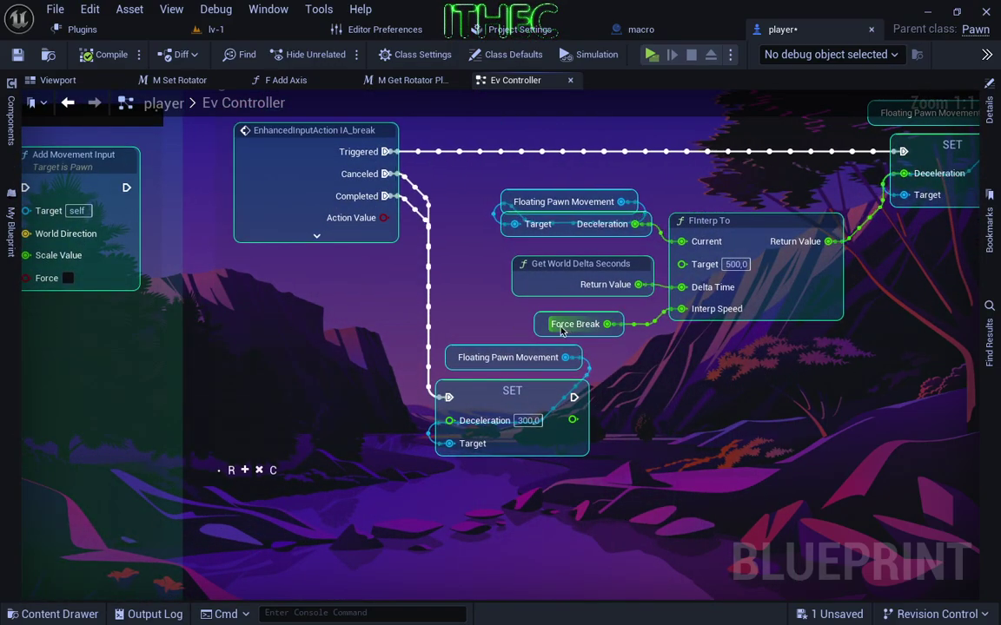
{"action": "right_click_drag", "start_coordinate": [808, 400], "coordinate": [766, 382]}
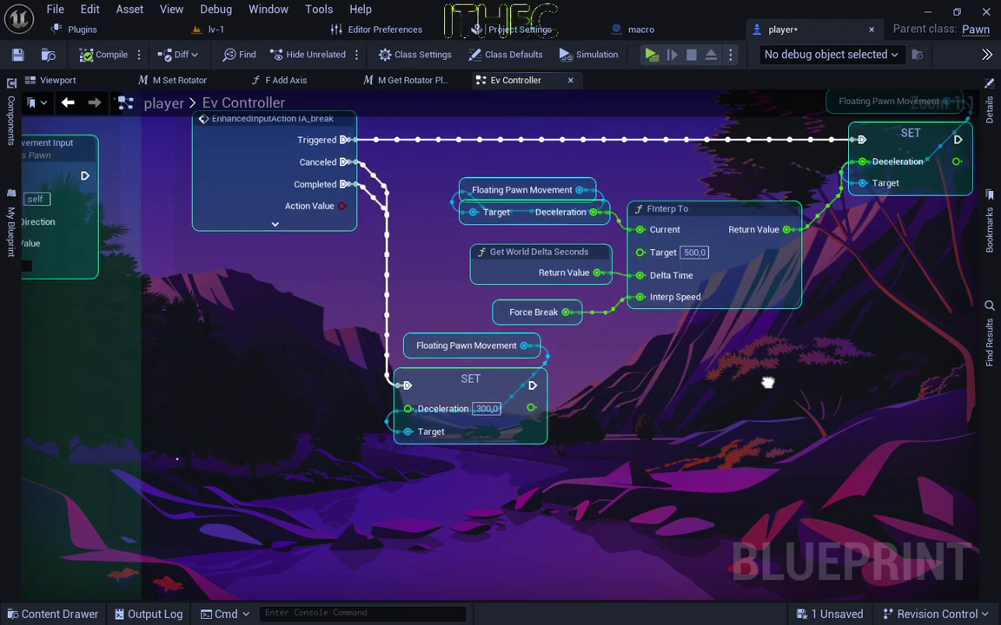
{"action": "scroll", "coordinate": [681, 391], "scroll_direction": "down", "scroll_amount": 1}
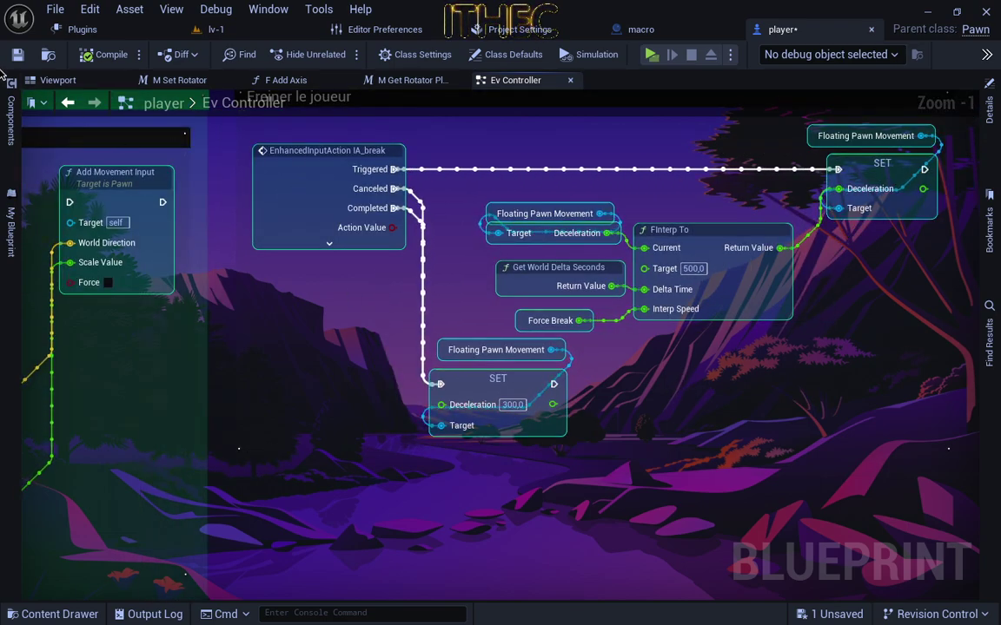
{"action": "left_click", "coordinate": [11, 113]}
{"action": "left_click", "coordinate": [83, 219]}
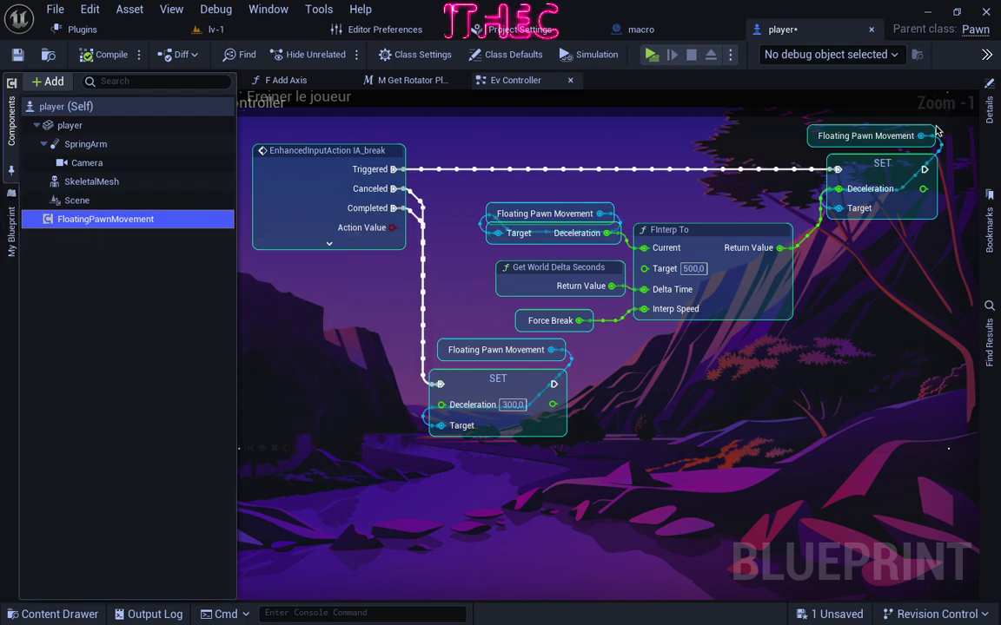
Review the FloatingPawnMovement properties and shift the braking nodes clear of the side panel
{"action": "left_click", "coordinate": [988, 113]}
{"action": "scroll", "coordinate": [870, 448], "scroll_direction": "down", "scroll_amount": 2}
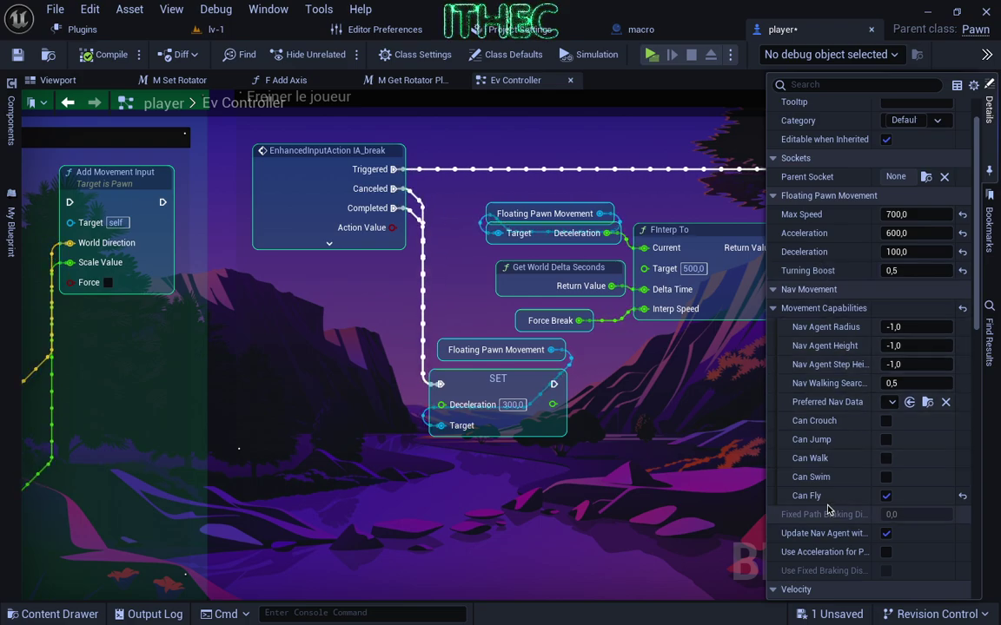
{"action": "scroll", "coordinate": [828, 511], "scroll_direction": "down", "scroll_amount": 5}
{"action": "scroll", "coordinate": [836, 540], "scroll_direction": "up", "scroll_amount": 6}
{"action": "left_click", "coordinate": [10, 113]}
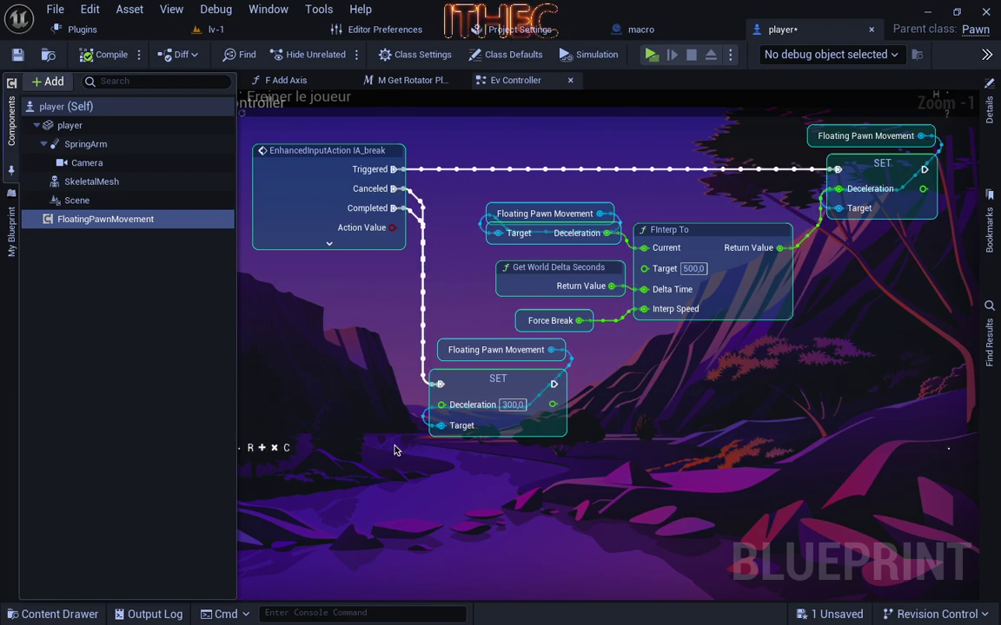
{"action": "right_click_drag", "start_coordinate": [394, 450], "coordinate": [509, 445]}
{"action": "left_click", "coordinate": [10, 113]}
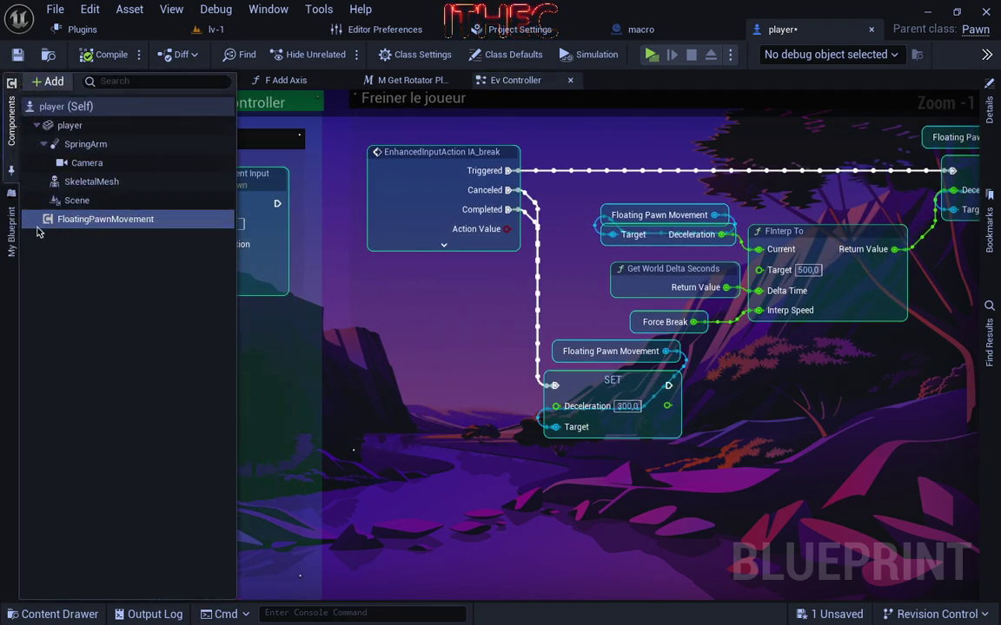
Expand the Ref, Ui and Controller variable categories and the Interfaces list showing Detect Sol
{"action": "left_click", "coordinate": [7, 235]}
{"action": "scroll", "coordinate": [87, 408], "scroll_direction": "down", "scroll_amount": 5}
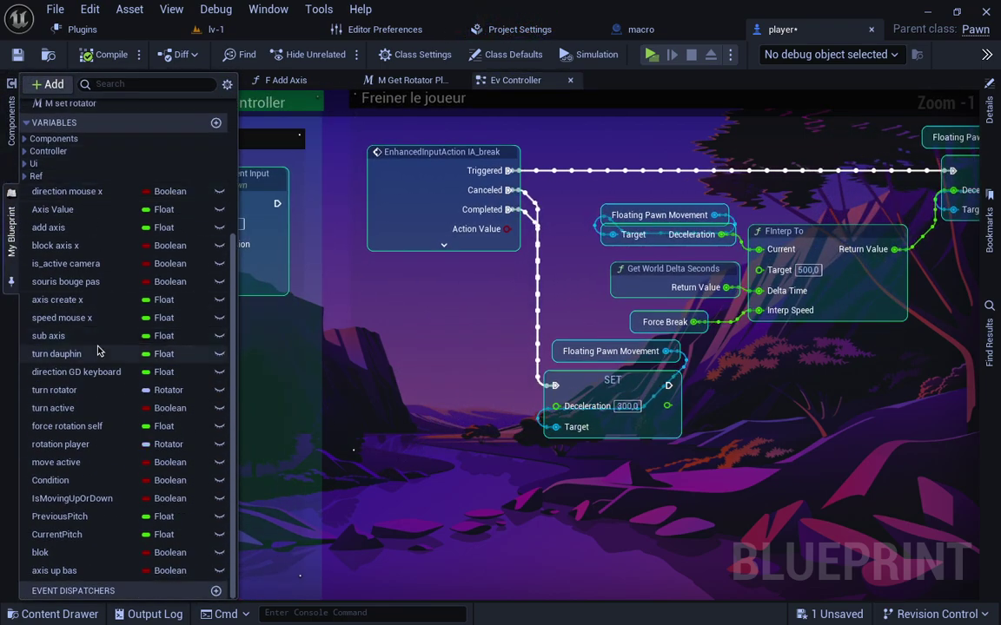
{"action": "left_click", "coordinate": [25, 176]}
{"action": "left_click", "coordinate": [25, 163]}
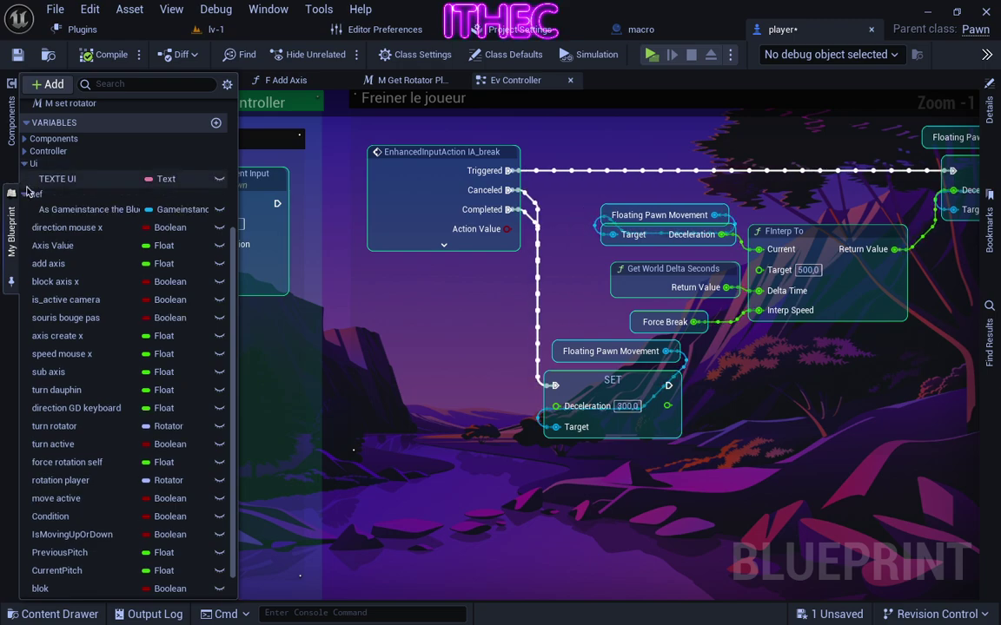
{"action": "left_click", "coordinate": [25, 152]}
{"action": "scroll", "coordinate": [112, 383], "scroll_direction": "down", "scroll_amount": 2}
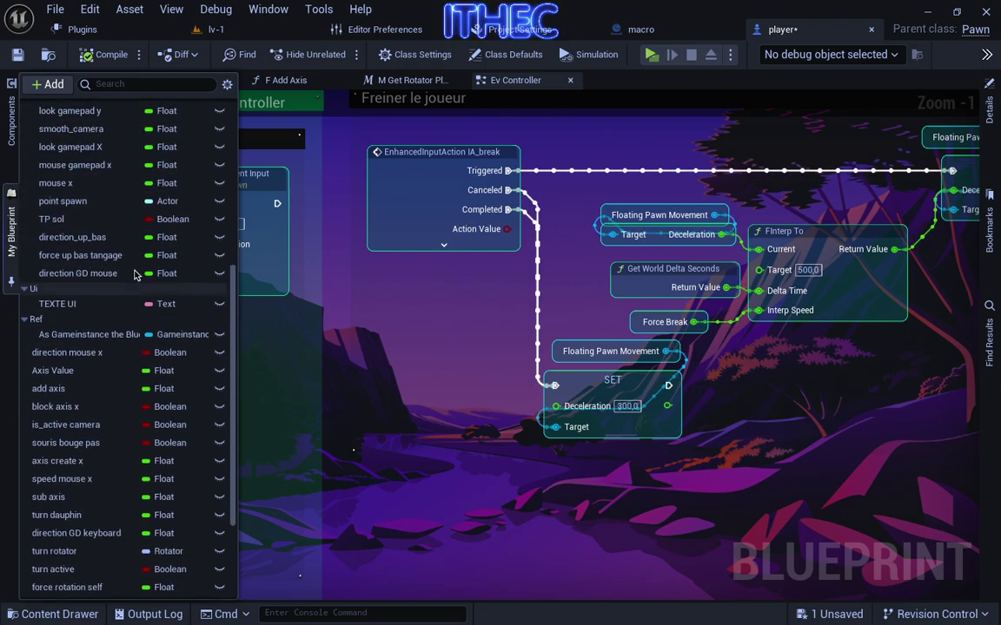
{"action": "scroll", "coordinate": [153, 475], "scroll_direction": "down", "scroll_amount": 6}
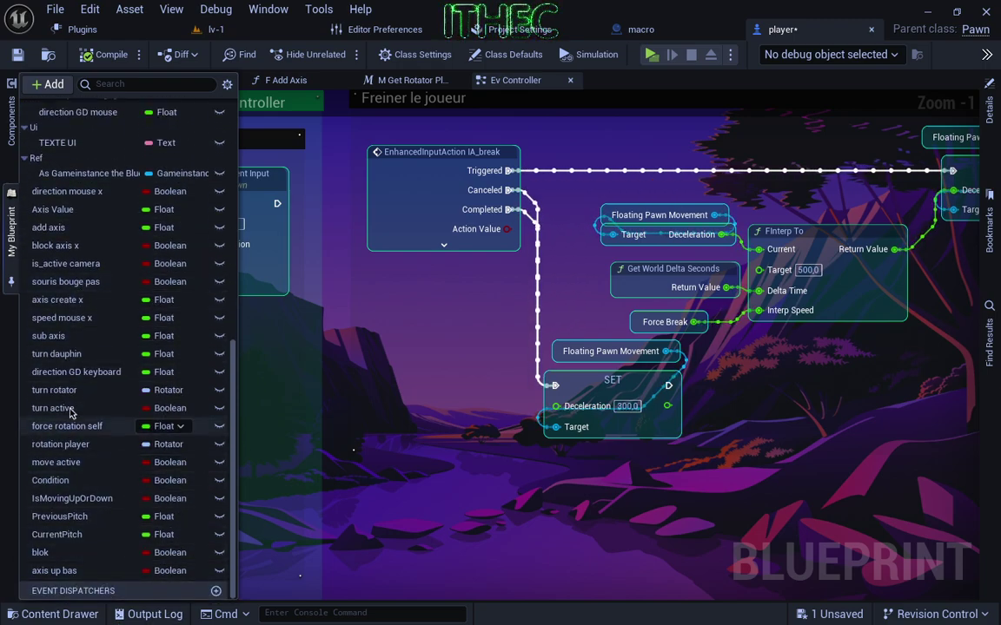
{"action": "scroll", "coordinate": [83, 516], "scroll_direction": "up", "scroll_amount": 10}
{"action": "left_click", "coordinate": [26, 241]}
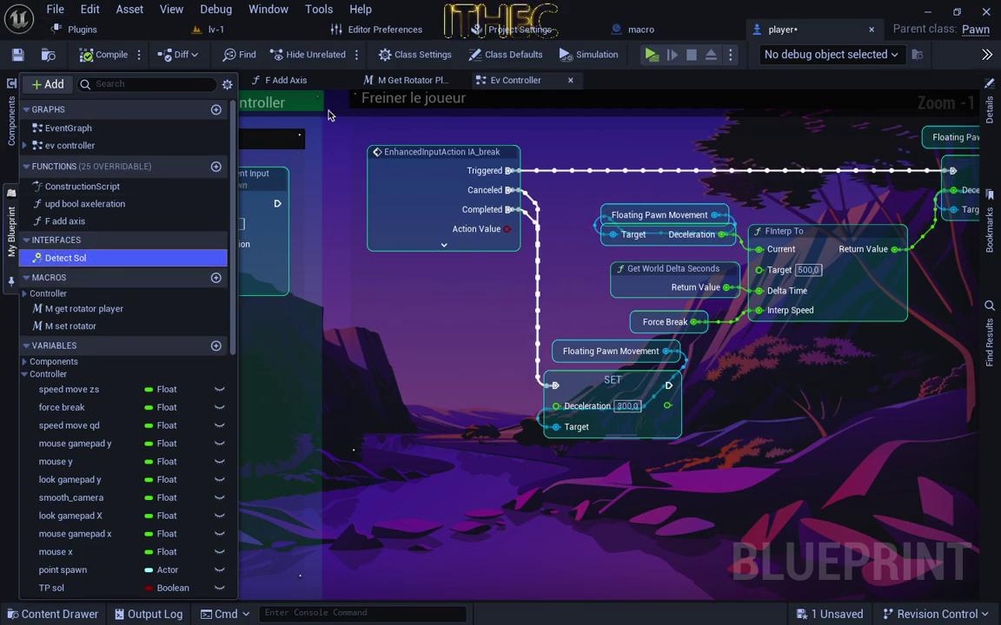
Zoom out to view the whole Ev Controller graph at once
{"action": "right_click_drag", "start_coordinate": [328, 115], "coordinate": [52, 156]}
{"action": "scroll", "coordinate": [52, 156], "scroll_direction": "down", "scroll_amount": 3}
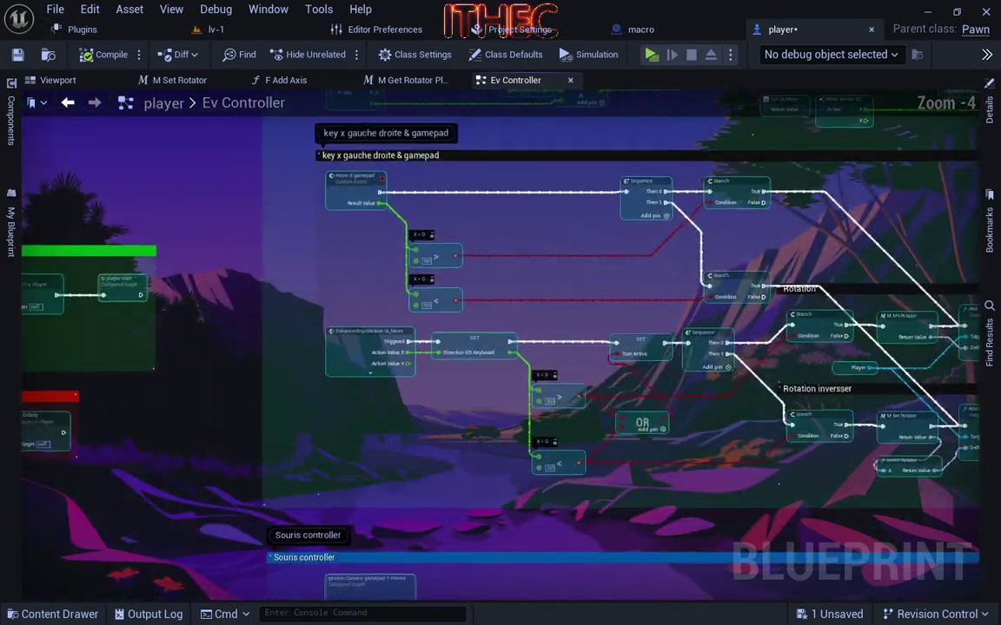
{"action": "scroll", "coordinate": [661, 431], "scroll_direction": "down", "scroll_amount": 3}
{"action": "scroll", "coordinate": [650, 328], "scroll_direction": "down", "scroll_amount": 1}
{"action": "right_click_drag", "start_coordinate": [650, 328], "coordinate": [559, 377]}
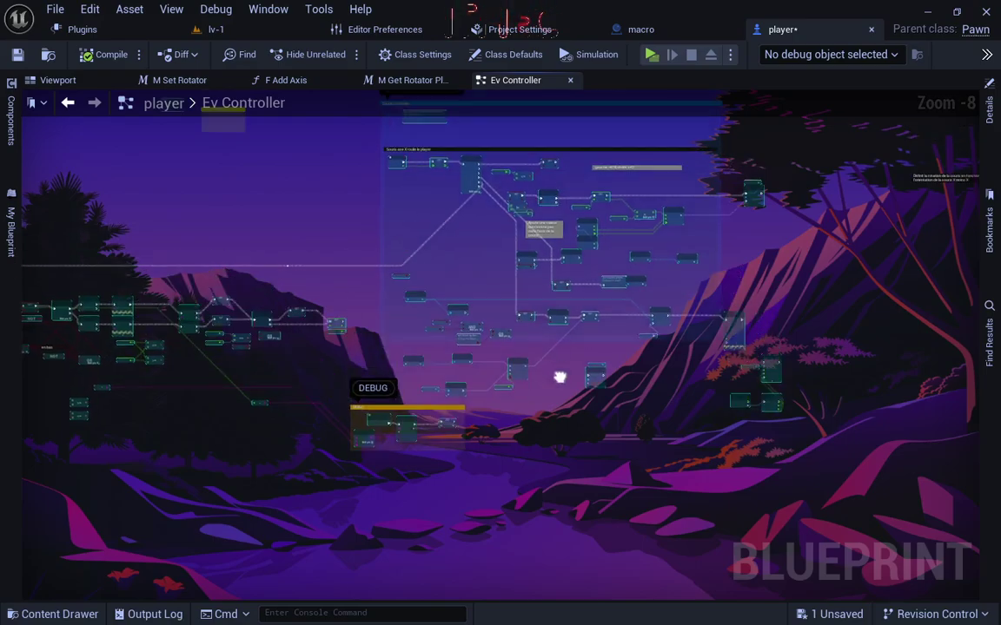
{"action": "scroll", "coordinate": [556, 373], "scroll_direction": "up", "scroll_amount": 1}
{"action": "scroll", "coordinate": [536, 243], "scroll_direction": "up", "scroll_amount": 2}
{"action": "scroll", "coordinate": [494, 283], "scroll_direction": "up", "scroll_amount": 1}
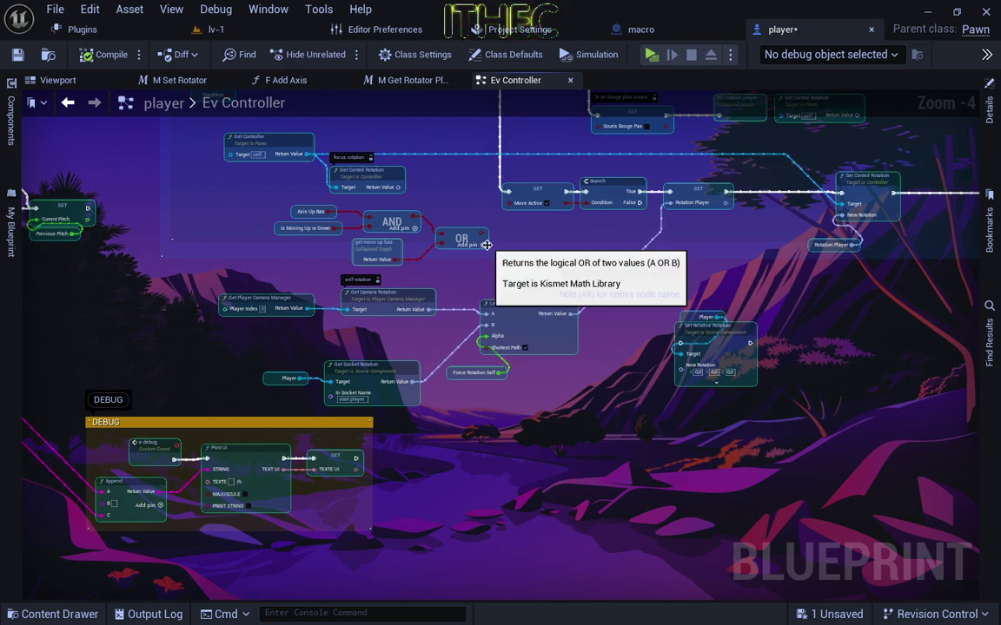
Zoom back in on the DEBUG comment and centre the Lerp and rotation nodes
{"action": "scroll", "coordinate": [608, 321], "scroll_direction": "up", "scroll_amount": 1}
{"action": "scroll", "coordinate": [651, 352], "scroll_direction": "up", "scroll_amount": 1}
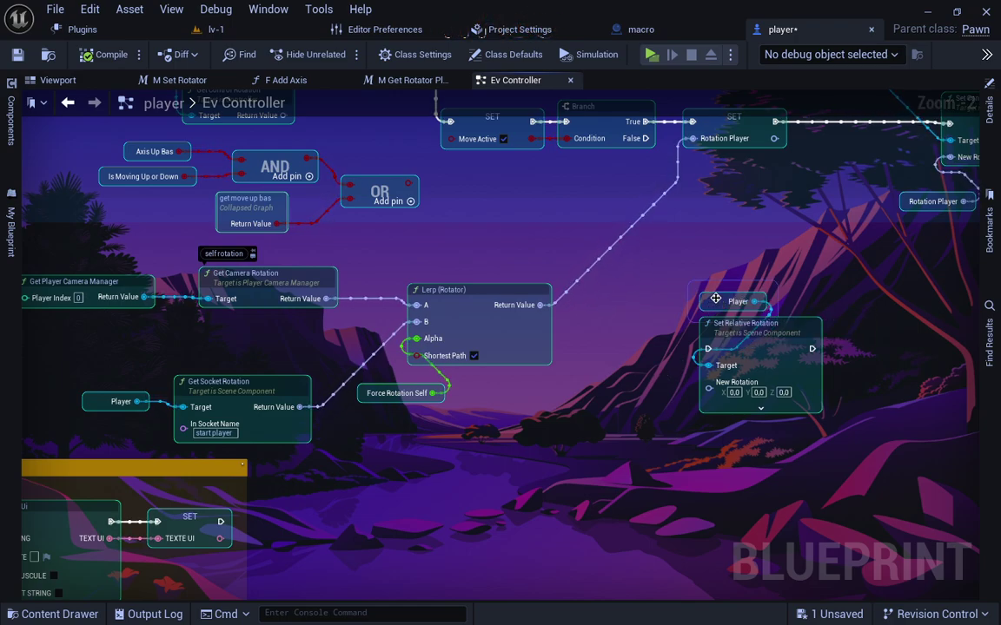
{"action": "scroll", "coordinate": [714, 298], "scroll_direction": "down", "scroll_amount": 1}
{"action": "right_click_drag", "start_coordinate": [425, 452], "coordinate": [632, 405]}
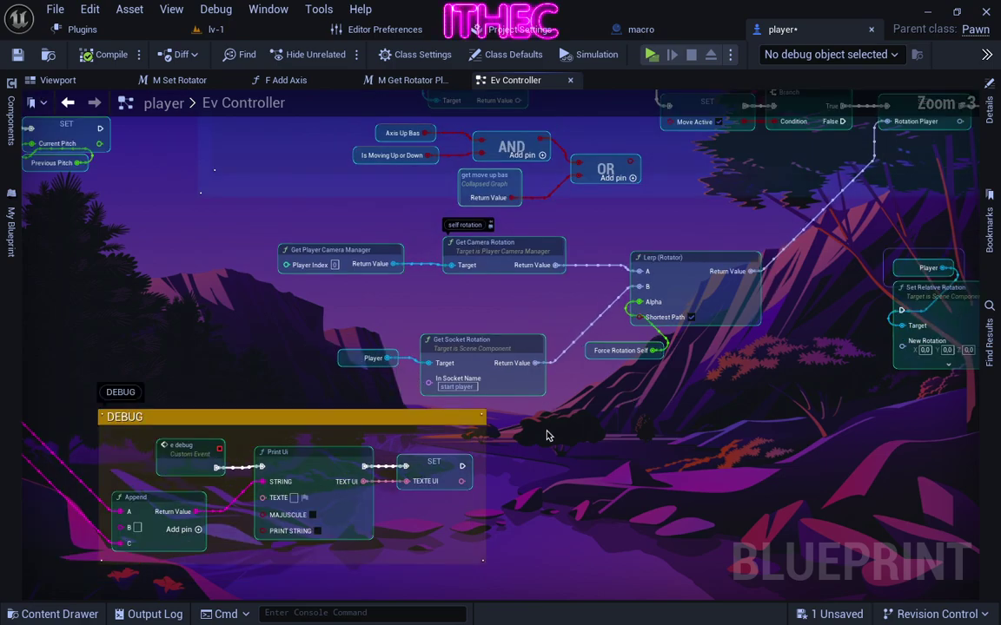
{"action": "scroll", "coordinate": [521, 443], "scroll_direction": "up", "scroll_amount": 1}
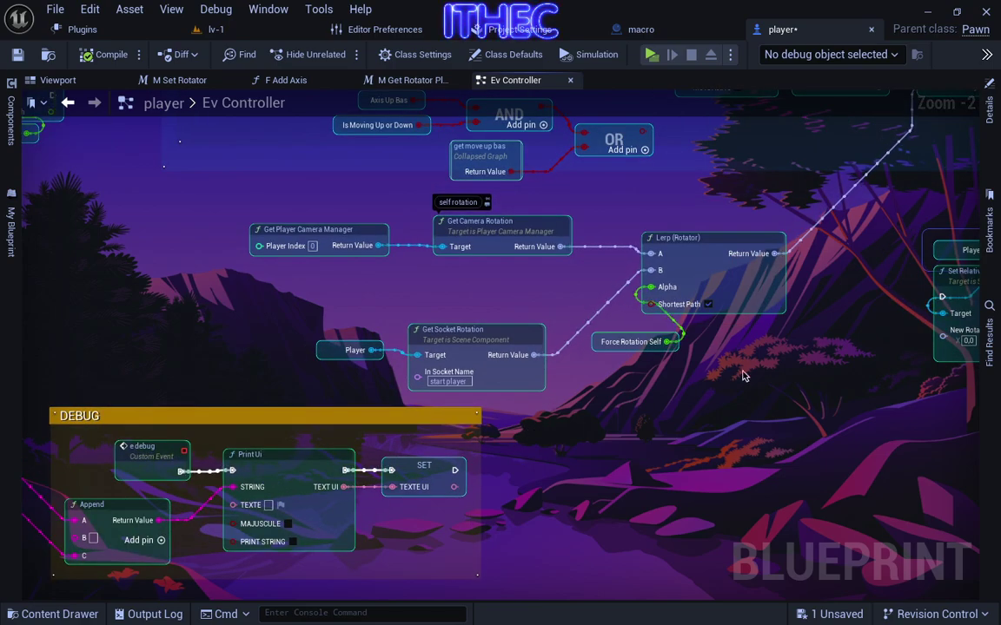
{"action": "mouse_move", "coordinate": [816, 224]}
{"action": "right_mouse_down"}
{"action": "mouse_move", "coordinate": [745, 314]}
{"action": "mouse_move", "coordinate": [594, 410]}
{"action": "right_mouse_up"}
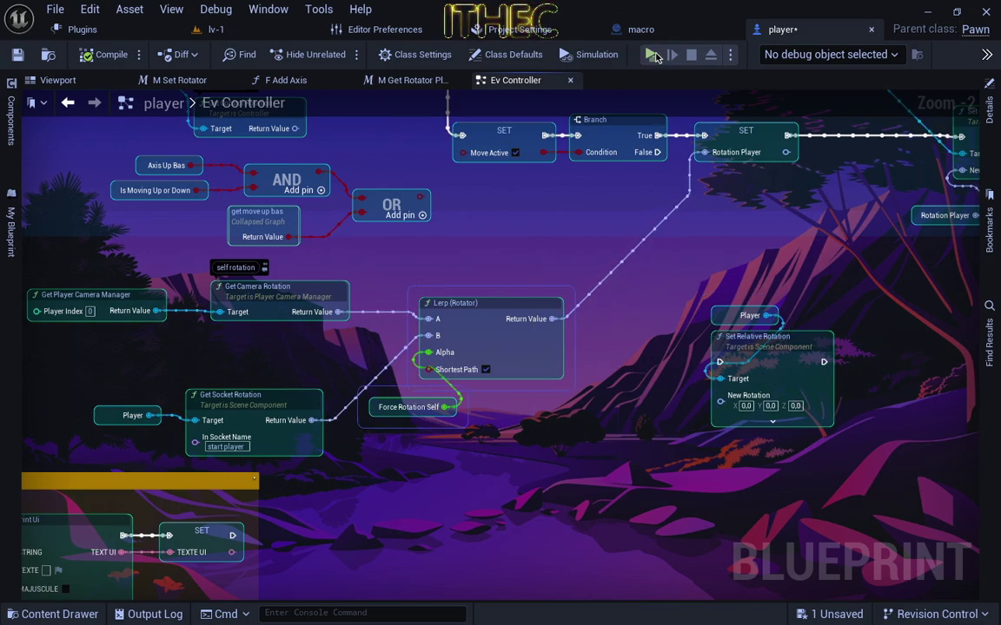
{"action": "left_click", "coordinate": [653, 55]}
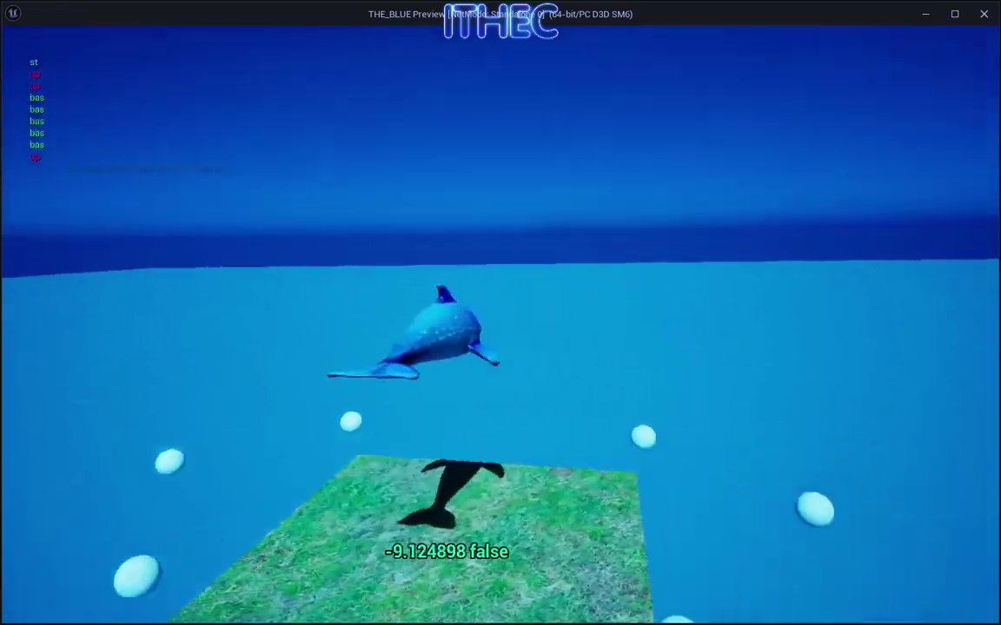
{"action": "key", "text": "Escape"}
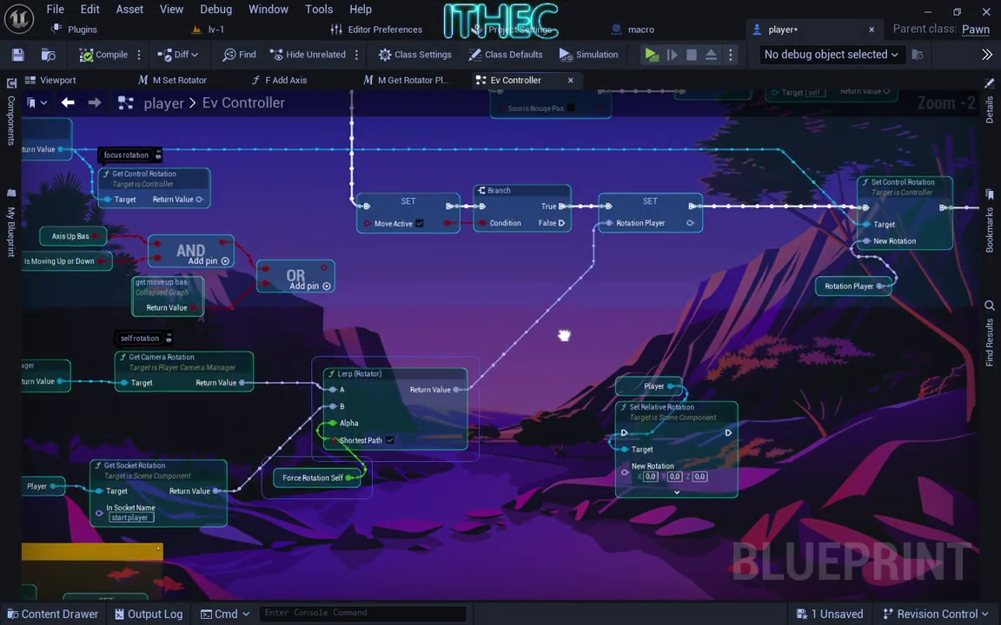
Pull a wire from the OR node's output, then cancel the new-node menu
{"action": "mouse_move", "coordinate": [662, 244]}
{"action": "right_mouse_down"}
{"action": "mouse_move", "coordinate": [530, 383]}
{"action": "mouse_move", "coordinate": [445, 438]}
{"action": "mouse_move", "coordinate": [539, 307]}
{"action": "right_mouse_up"}
{"action": "scroll", "coordinate": [530, 382], "scroll_direction": "down", "scroll_amount": 1}
{"action": "scroll", "coordinate": [538, 307], "scroll_direction": "up", "scroll_amount": 2}
{"action": "mouse_move", "coordinate": [539, 308]}
{"action": "left_mouse_down"}
{"action": "mouse_move", "coordinate": [587, 354]}
{"action": "mouse_move", "coordinate": [602, 312]}
{"action": "left_mouse_up"}
{"action": "key", "text": "Escape"}
Frame the Branch, SET and Set Control Rotation nodes and select init rotation player
{"action": "right_click_drag", "start_coordinate": [535, 399], "coordinate": [458, 519]}
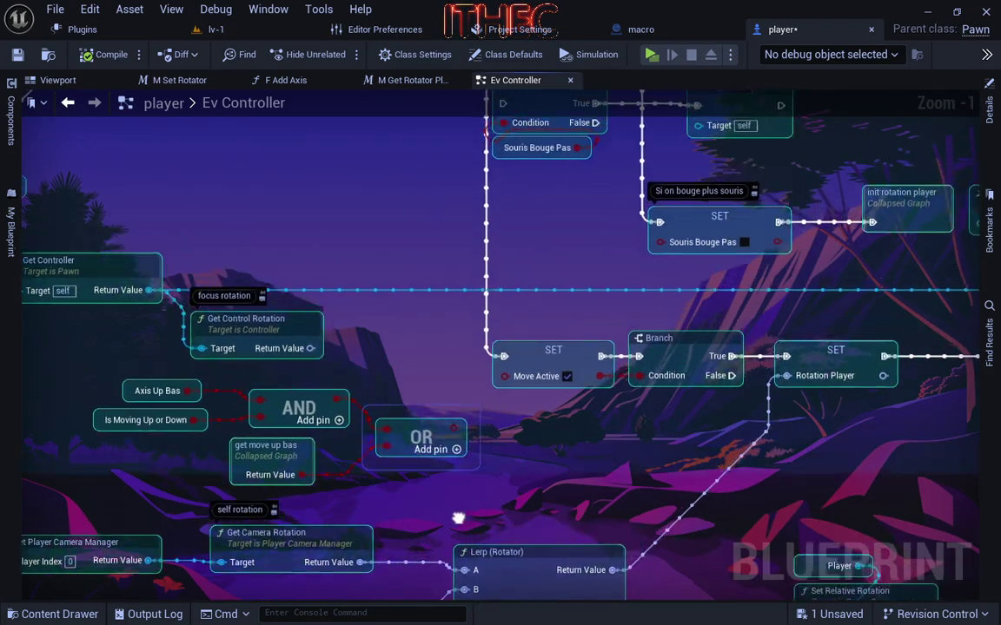
{"action": "right_click_drag", "start_coordinate": [766, 340], "coordinate": [476, 408]}
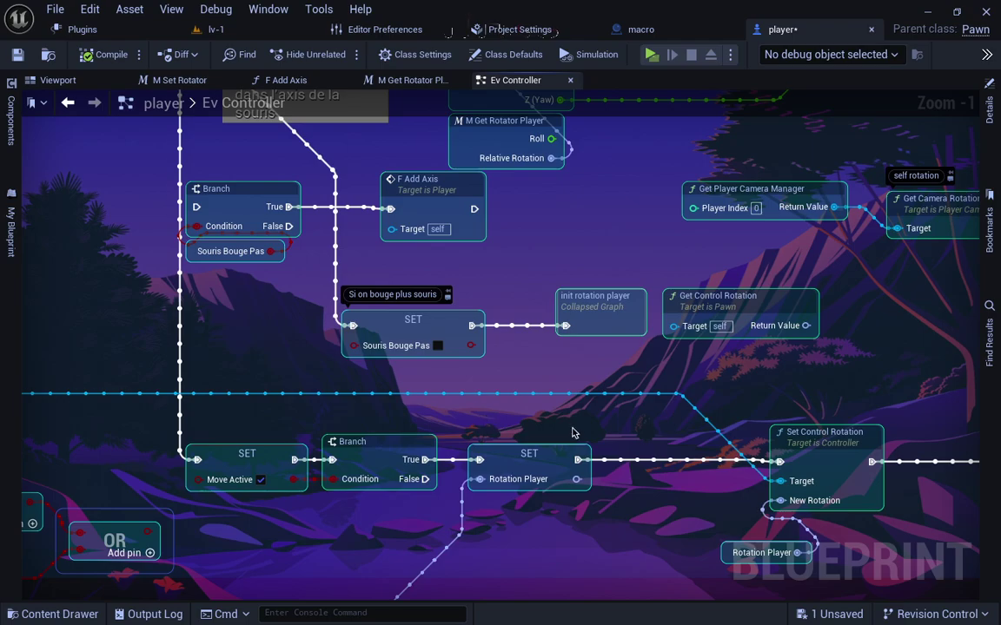
{"action": "left_click_drag", "start_coordinate": [588, 257], "coordinate": [617, 354]}
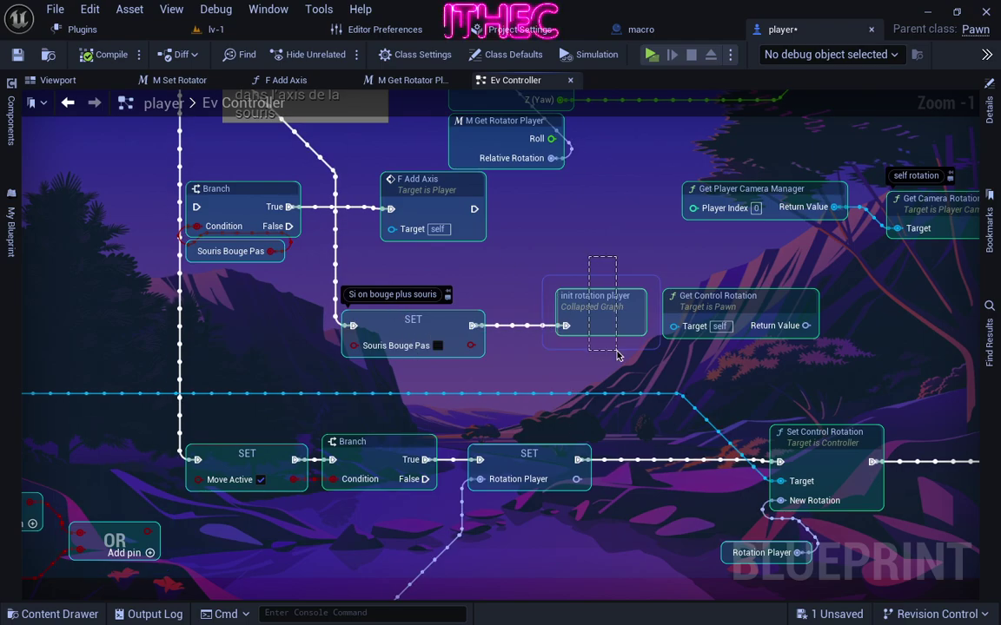
Open the init rotation player collapsed graph and inspect its Branch, Lerp and Set World Rotation nodes
{"action": "double_click", "coordinate": [599, 315]}
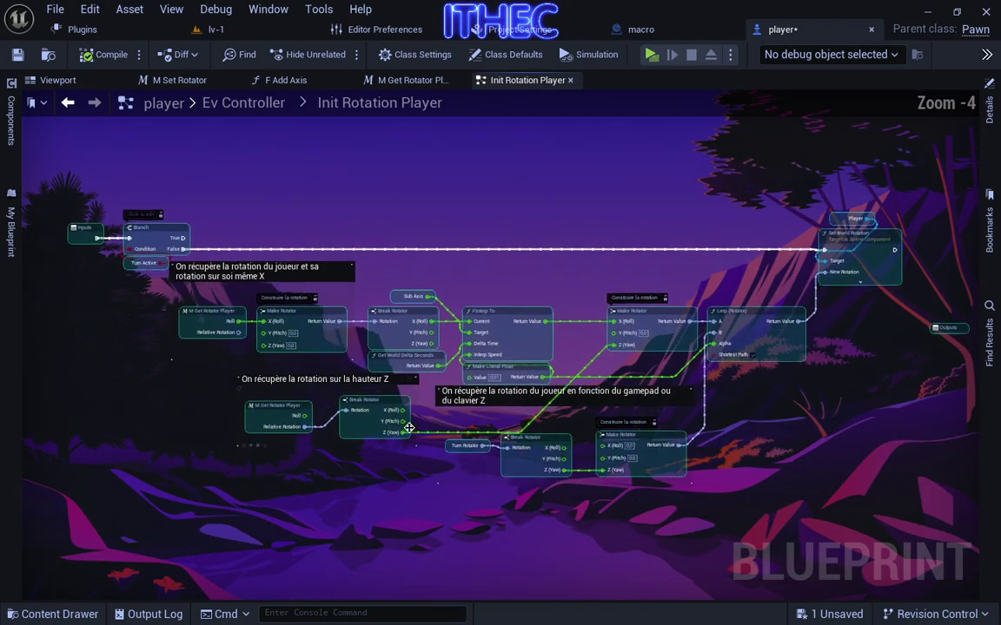
{"action": "scroll", "coordinate": [302, 424], "scroll_direction": "up", "scroll_amount": 2}
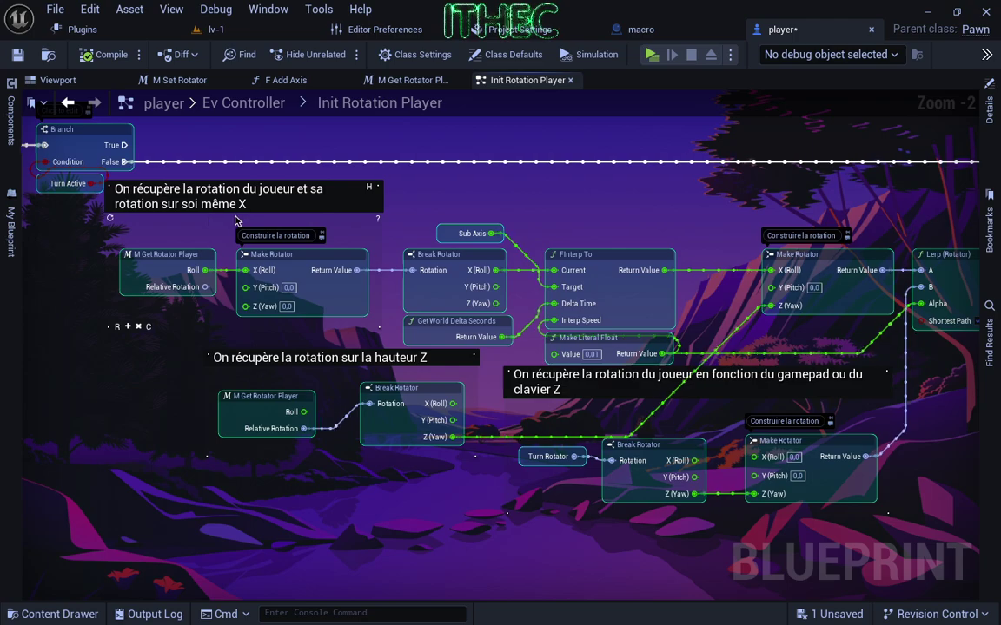
{"action": "right_click_drag", "start_coordinate": [583, 223], "coordinate": [297, 251]}
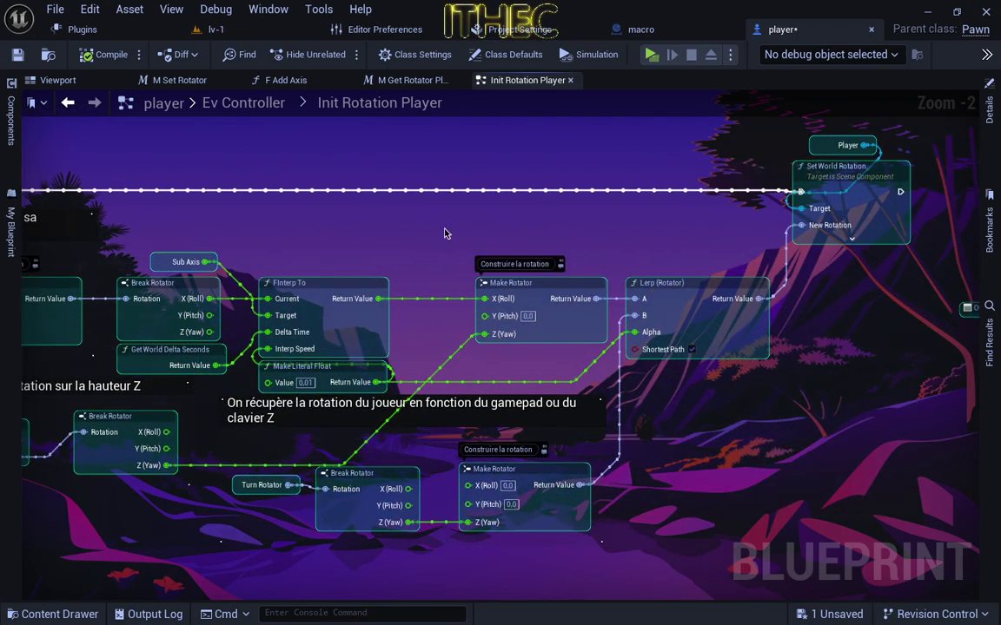
{"action": "right_click_drag", "start_coordinate": [444, 233], "coordinate": [724, 234]}
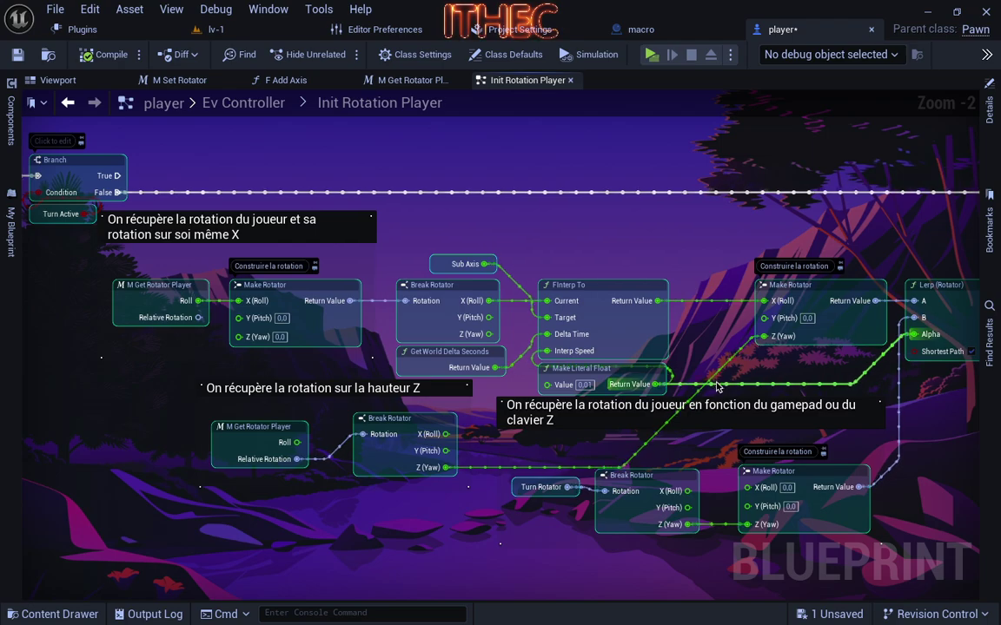
{"action": "right_click_drag", "start_coordinate": [421, 198], "coordinate": [585, 292]}
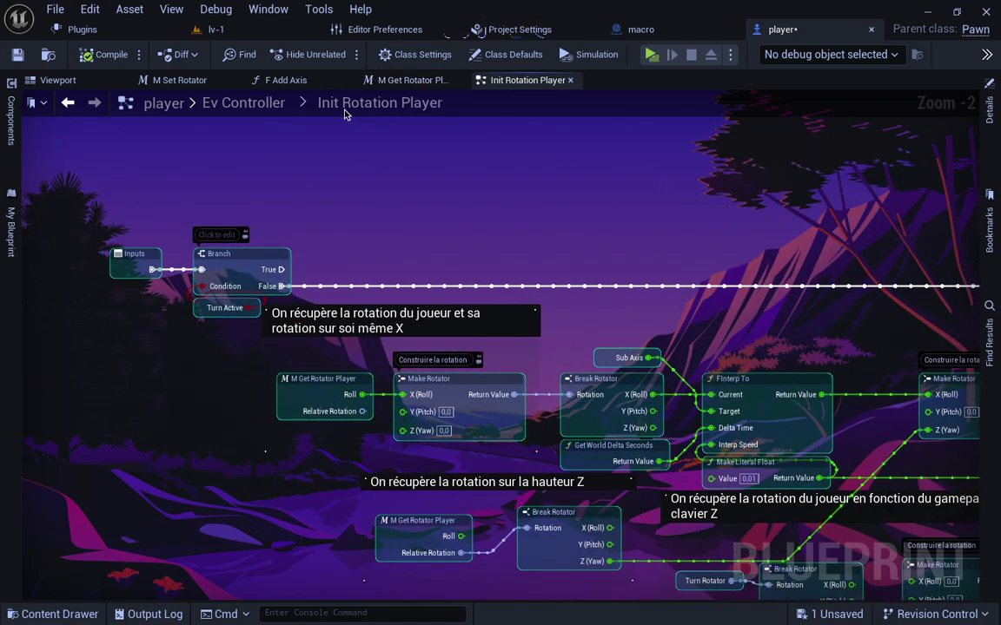
Check the M Get Rotator Player macro and F Add Axis function, then show the dolphin Viewport
{"action": "left_click", "coordinate": [408, 80]}
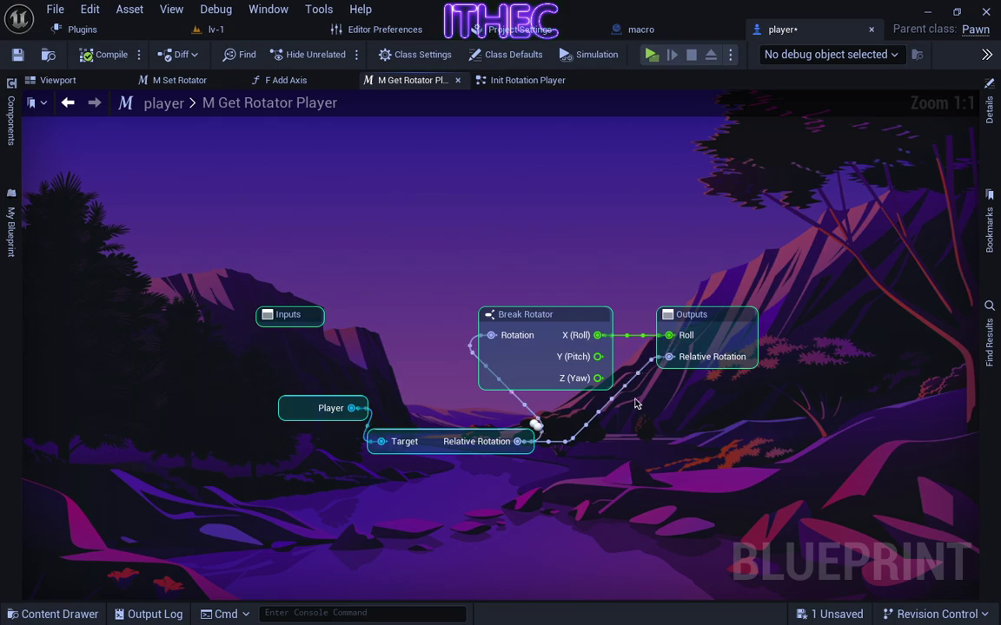
{"action": "left_click", "coordinate": [287, 80]}
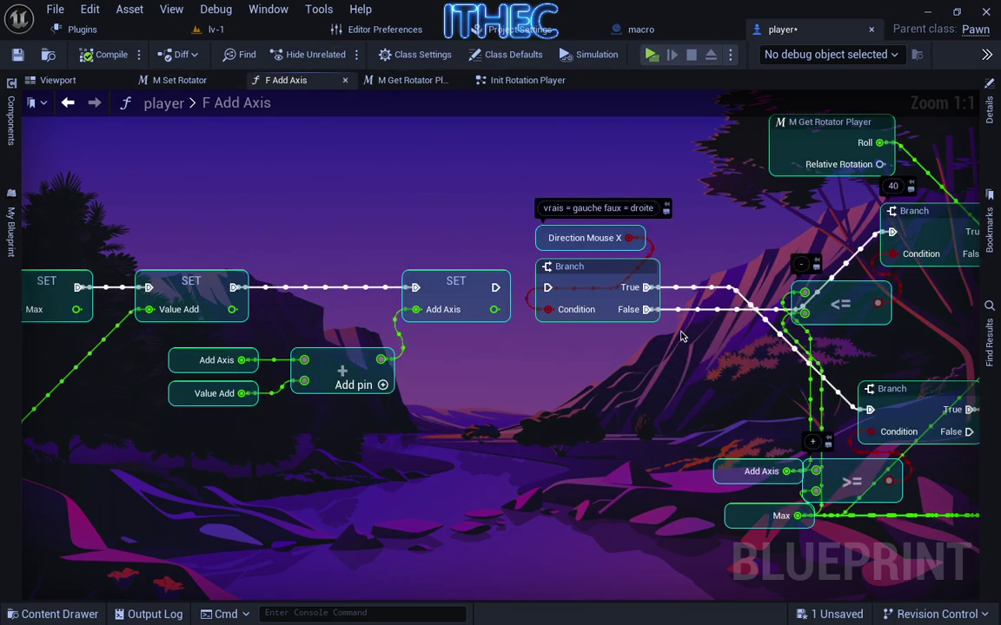
{"action": "scroll", "coordinate": [787, 368], "scroll_direction": "down", "scroll_amount": 1}
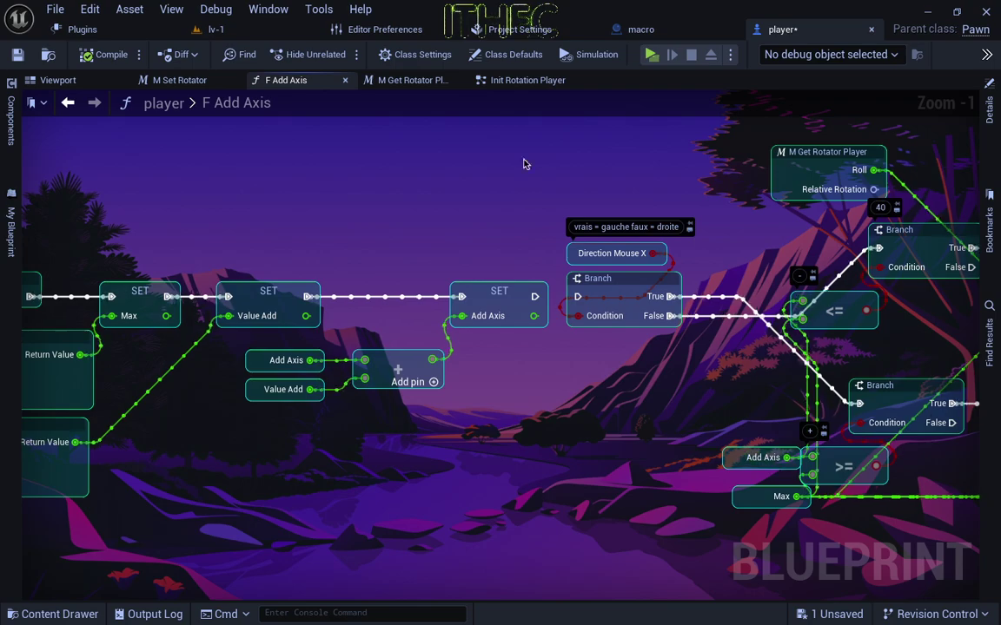
{"action": "left_click", "coordinate": [11, 113]}
{"action": "left_click", "coordinate": [72, 128]}
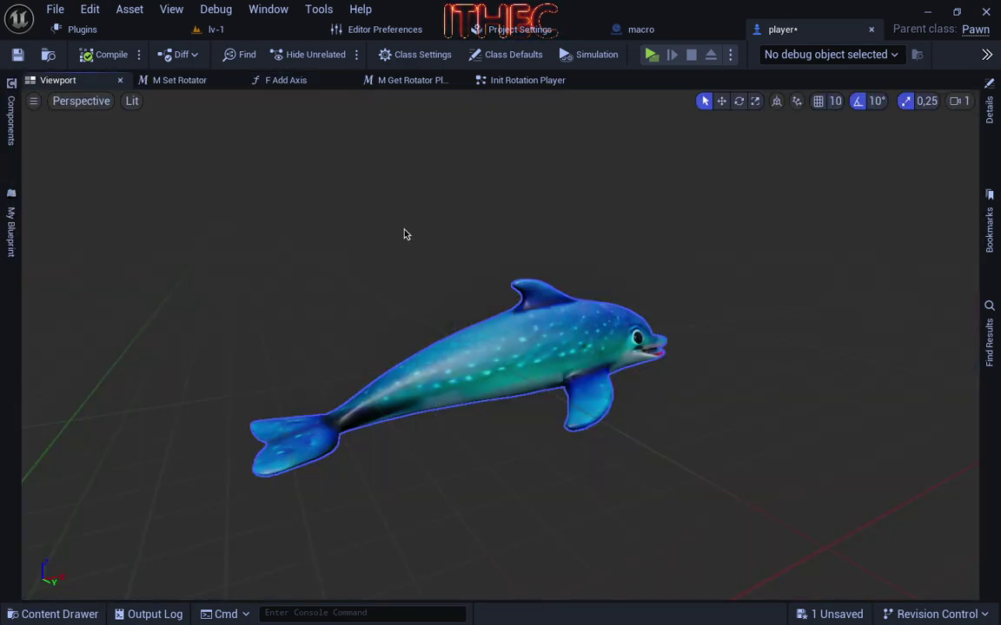
Orbit the dolphin mesh from front, top, back and tail, then list the player's components
{"action": "left_click_drag", "start_coordinate": [773, 369], "coordinate": [608, 374]}
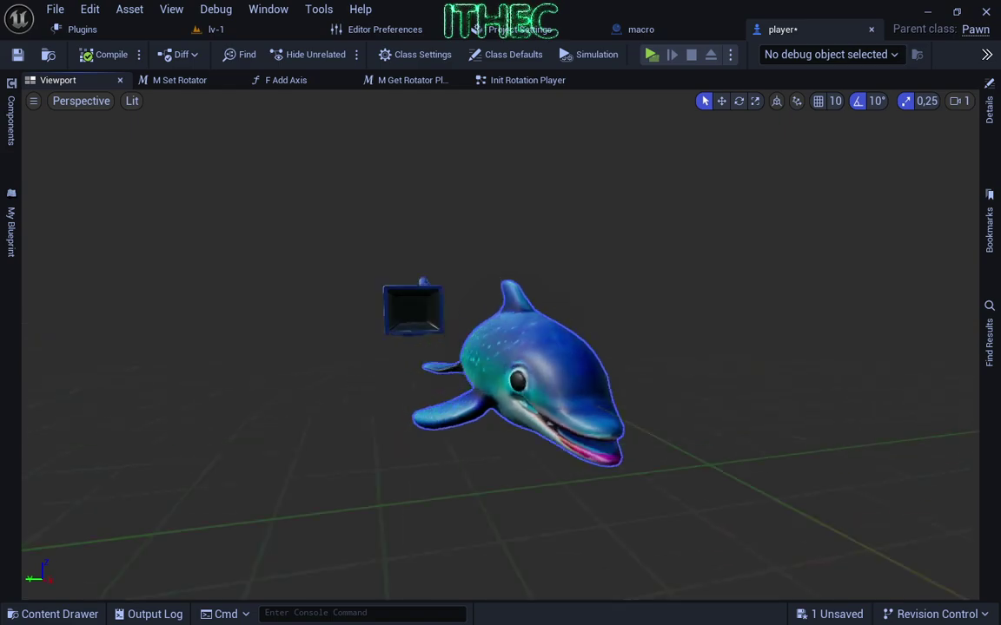
{"action": "left_click_drag", "start_coordinate": [608, 373], "coordinate": [769, 347]}
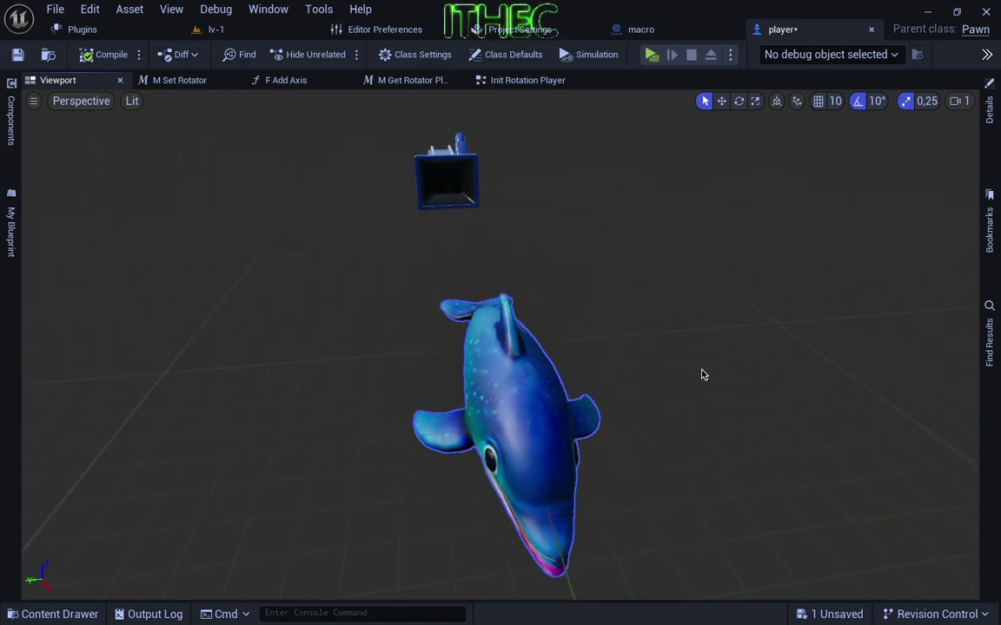
{"action": "left_click_drag", "start_coordinate": [703, 374], "coordinate": [744, 326]}
{"action": "scroll", "coordinate": [450, 218], "scroll_direction": "up", "scroll_amount": 5}
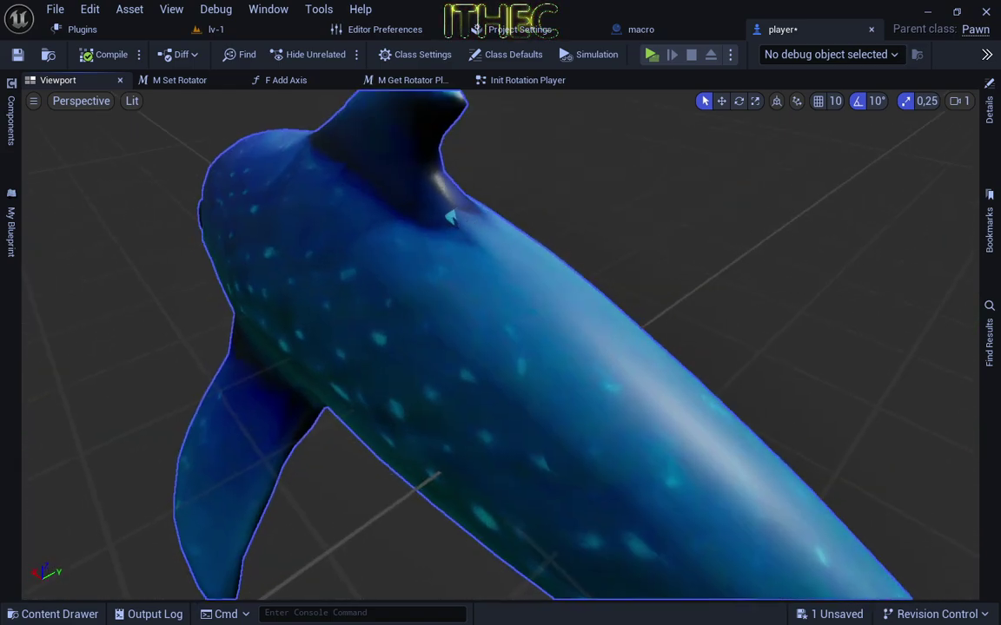
{"action": "left_click_drag", "start_coordinate": [450, 217], "coordinate": [622, 295]}
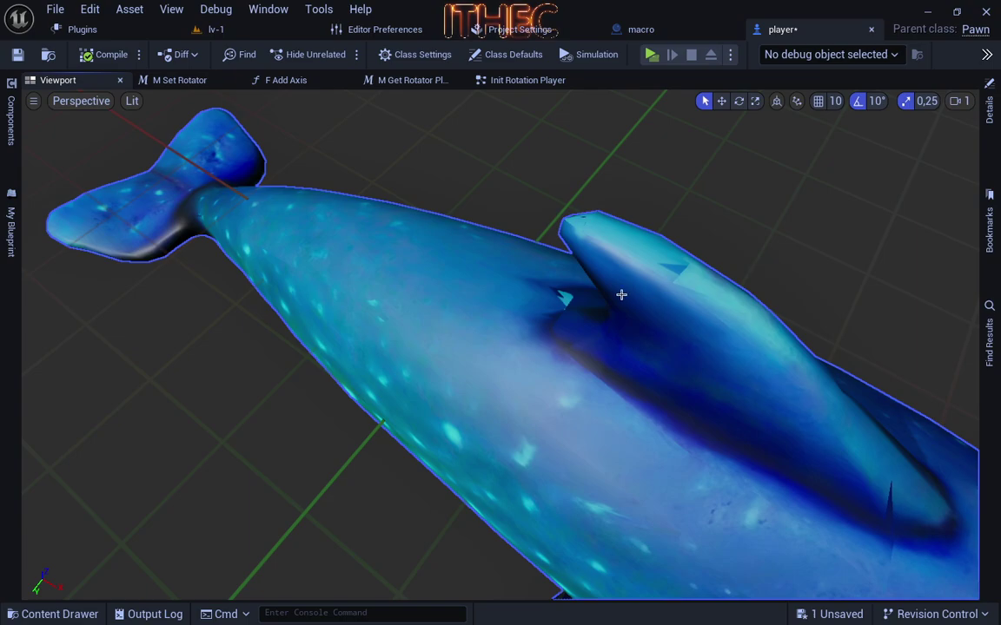
{"action": "mouse_move", "coordinate": [550, 304]}
{"action": "left_mouse_down"}
{"action": "mouse_move", "coordinate": [608, 261]}
{"action": "mouse_move", "coordinate": [564, 287]}
{"action": "mouse_move", "coordinate": [619, 277]}
{"action": "left_mouse_up"}
{"action": "mouse_move", "coordinate": [516, 331]}
{"action": "left_mouse_down"}
{"action": "mouse_move", "coordinate": [565, 304]}
{"action": "mouse_move", "coordinate": [538, 330]}
{"action": "mouse_move", "coordinate": [556, 347]}
{"action": "mouse_move", "coordinate": [521, 339]}
{"action": "left_mouse_up"}
{"action": "scroll", "coordinate": [556, 348], "scroll_direction": "down", "scroll_amount": 3}
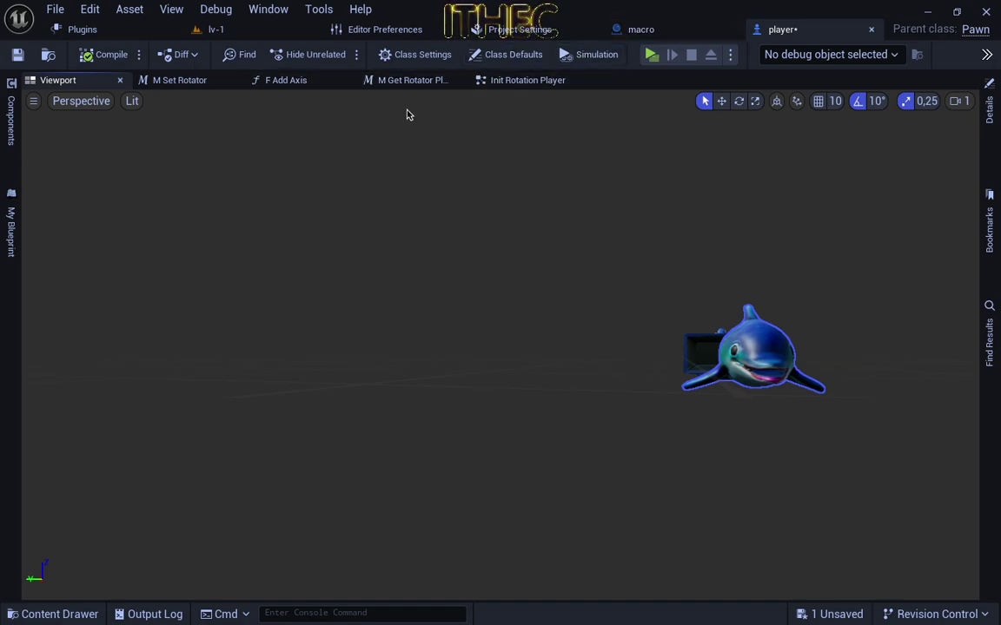
{"action": "left_click", "coordinate": [11, 130]}
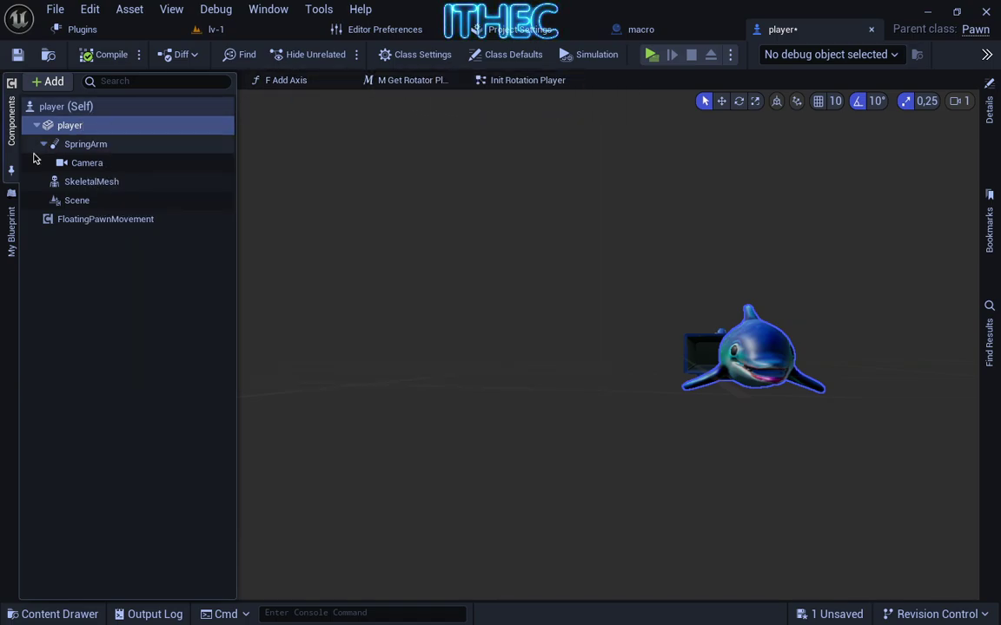
Open the Ev Controller graph from the My Blueprint graph list
{"action": "left_click", "coordinate": [12, 226]}
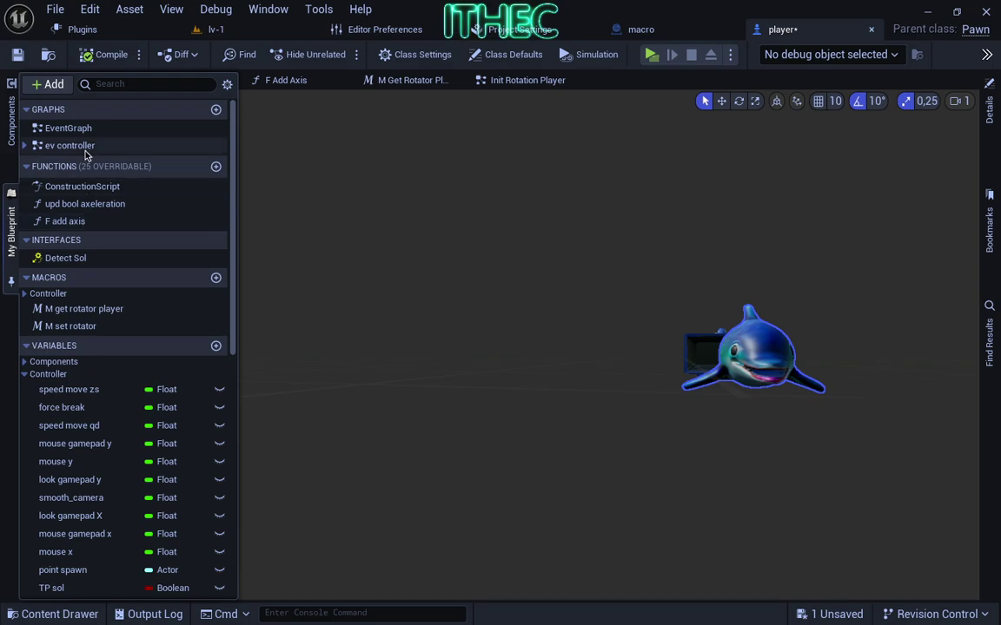
{"action": "double_click", "coordinate": [111, 131]}
{"action": "left_click", "coordinate": [12, 193]}
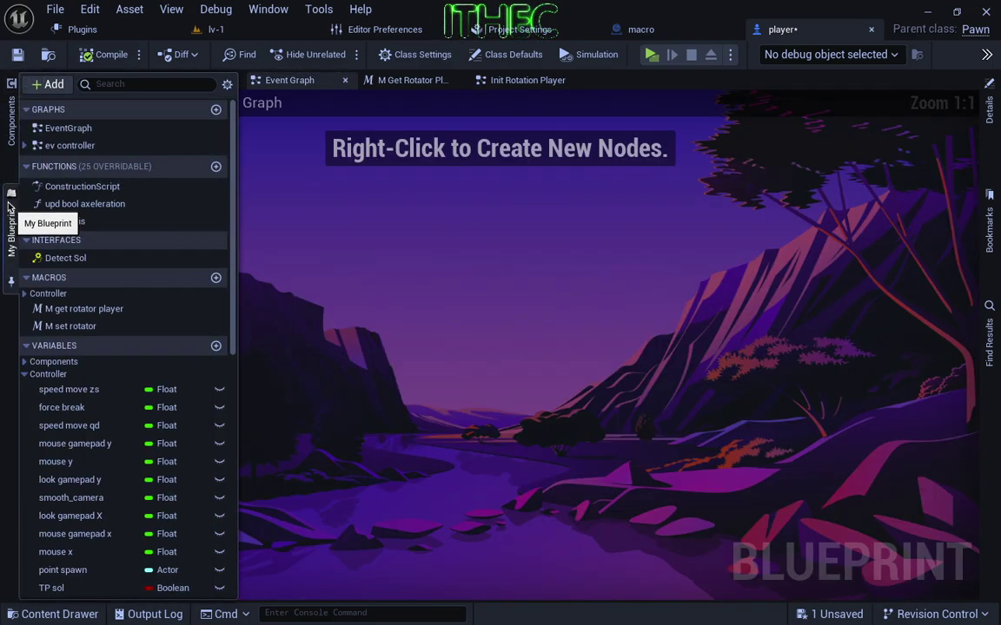
{"action": "double_click", "coordinate": [69, 143]}
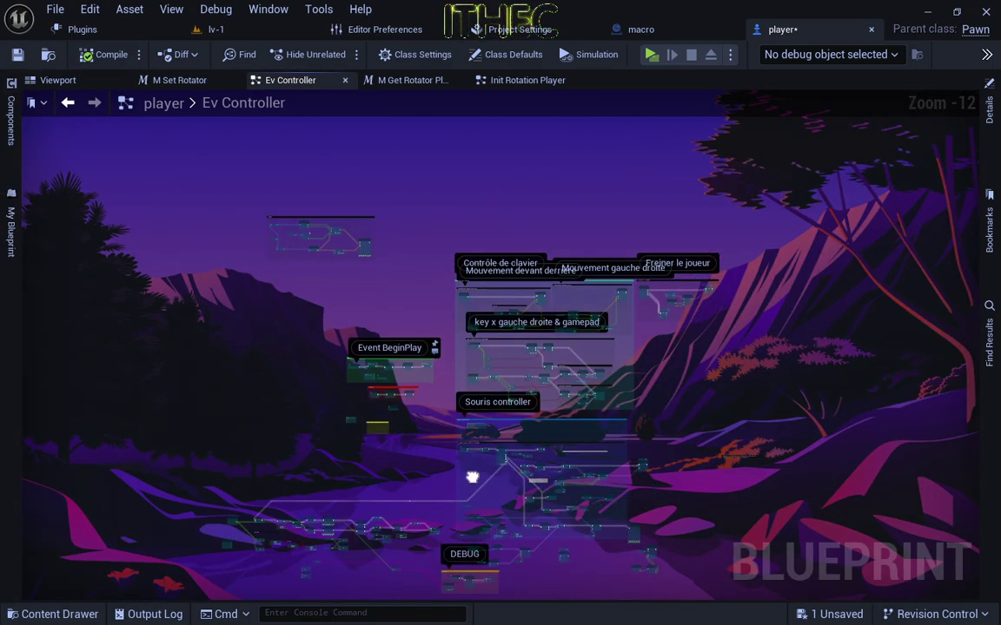
Pan across the keyboard control sections to the START section with Event BeginPlay
{"action": "scroll", "coordinate": [547, 351], "scroll_direction": "up", "scroll_amount": 2}
{"action": "scroll", "coordinate": [556, 358], "scroll_direction": "up", "scroll_amount": 3}
{"action": "right_click_drag", "start_coordinate": [668, 372], "coordinate": [623, 455]}
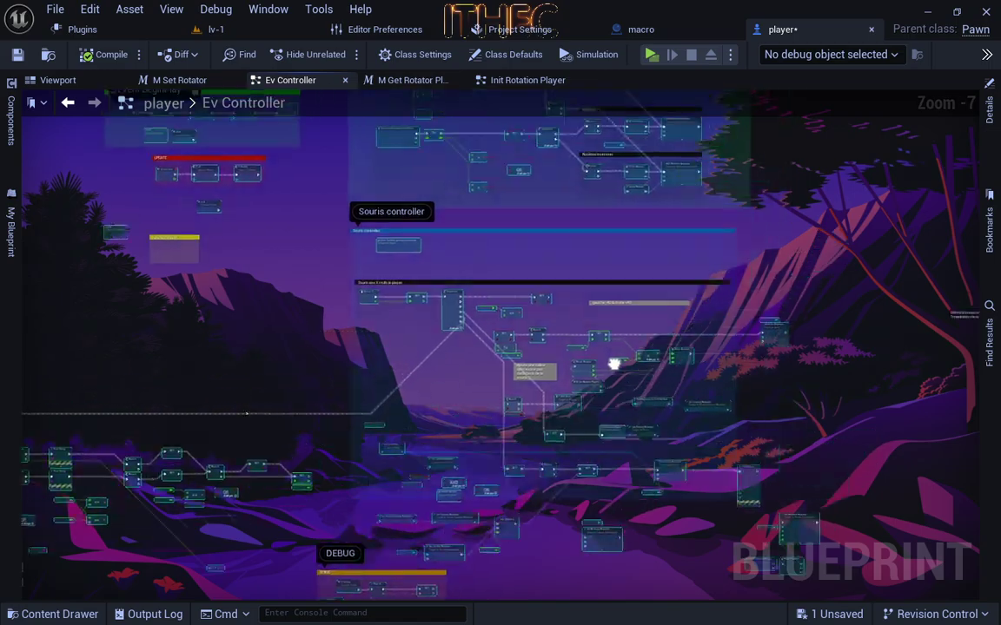
{"action": "right_click_drag", "start_coordinate": [614, 357], "coordinate": [563, 460]}
{"action": "right_click_drag", "start_coordinate": [523, 362], "coordinate": [496, 385]}
{"action": "mouse_move", "coordinate": [480, 273]}
{"action": "right_mouse_down"}
{"action": "mouse_move", "coordinate": [288, 331]}
{"action": "mouse_move", "coordinate": [454, 464]}
{"action": "right_mouse_up"}
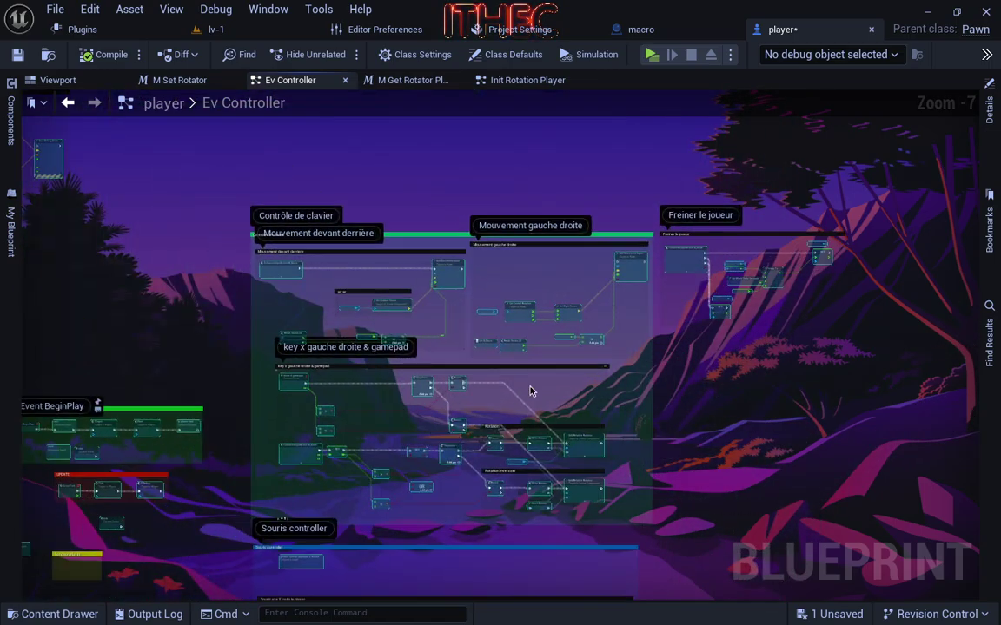
{"action": "scroll", "coordinate": [630, 346], "scroll_direction": "up", "scroll_amount": 1}
{"action": "scroll", "coordinate": [621, 349], "scroll_direction": "up", "scroll_amount": 1}
{"action": "right_click_drag", "start_coordinate": [222, 399], "coordinate": [834, 115]}
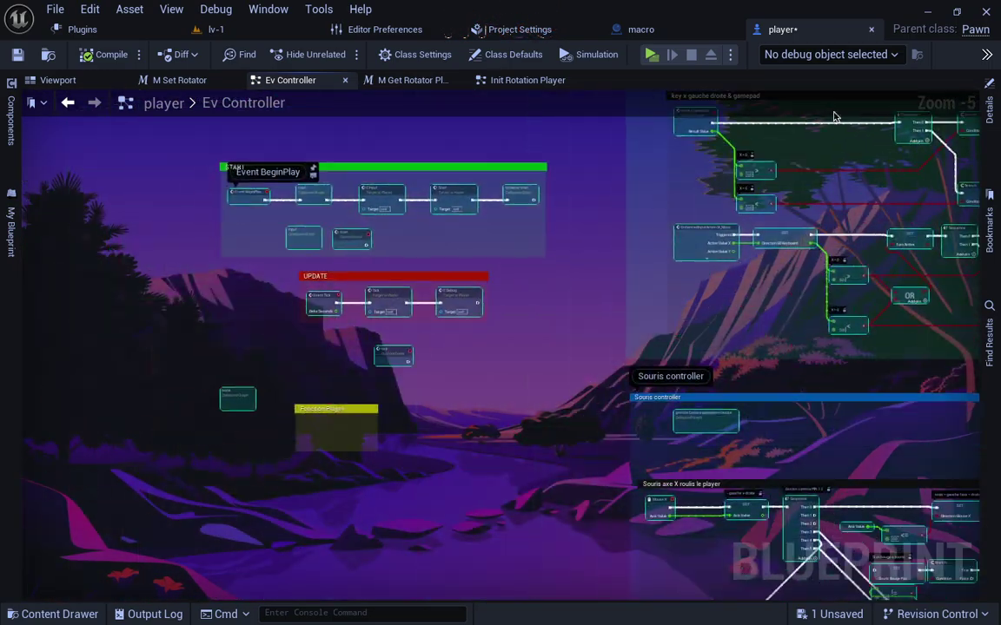
{"action": "scroll", "coordinate": [572, 270], "scroll_direction": "up", "scroll_amount": 3}
{"action": "right_click_drag", "start_coordinate": [373, 232], "coordinate": [403, 362]}
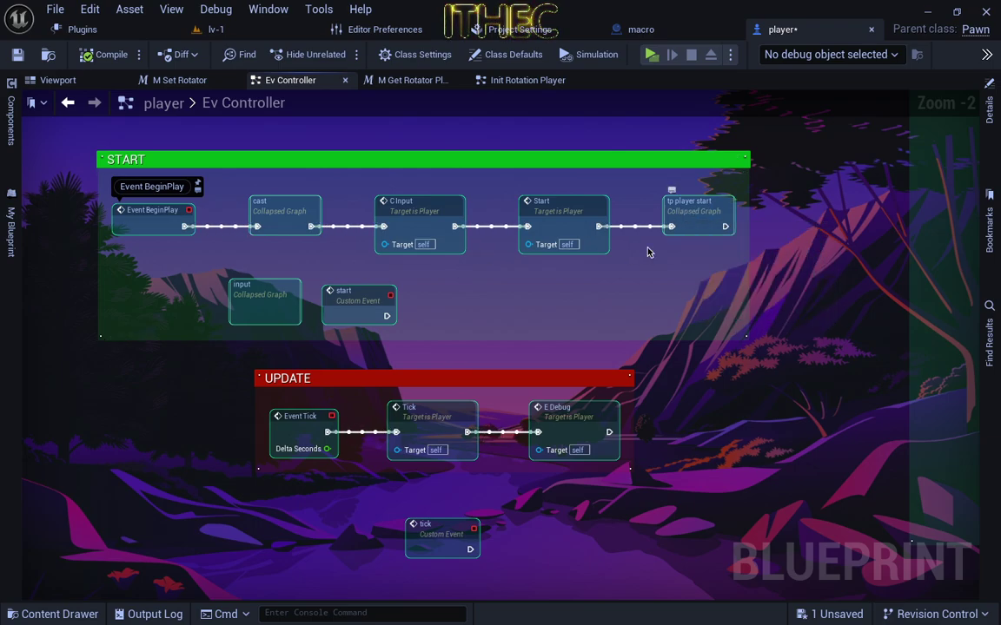
Navigate past UPDATE and DEBUG to the SET Current Pitch and Branch nodes, then open the Start menu
{"action": "right_click_drag", "start_coordinate": [375, 432], "coordinate": [358, 276]}
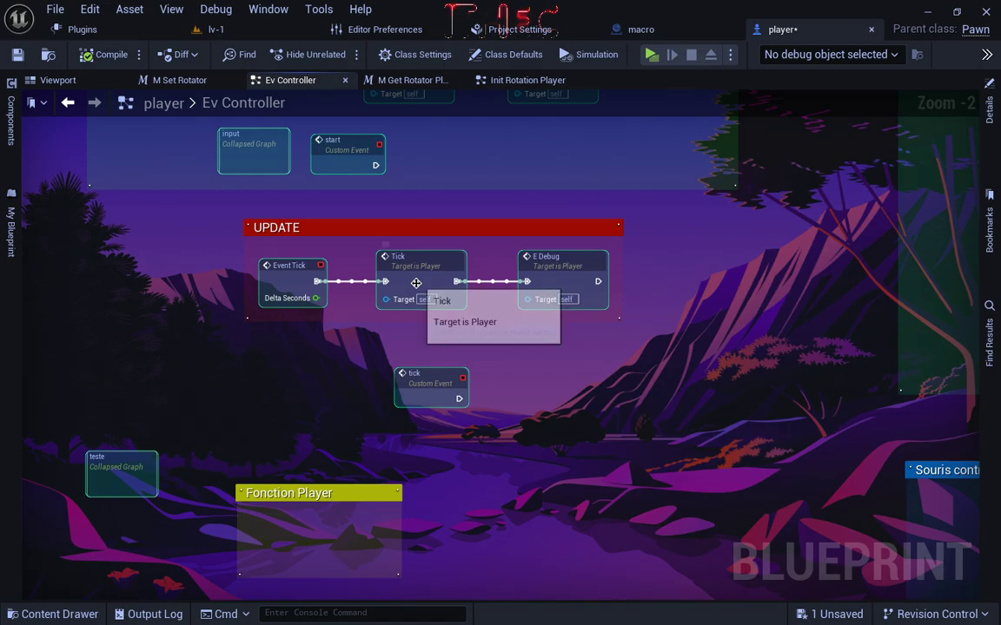
{"action": "right_click_drag", "start_coordinate": [571, 282], "coordinate": [570, 267]}
{"action": "key", "text": "shift+1"}
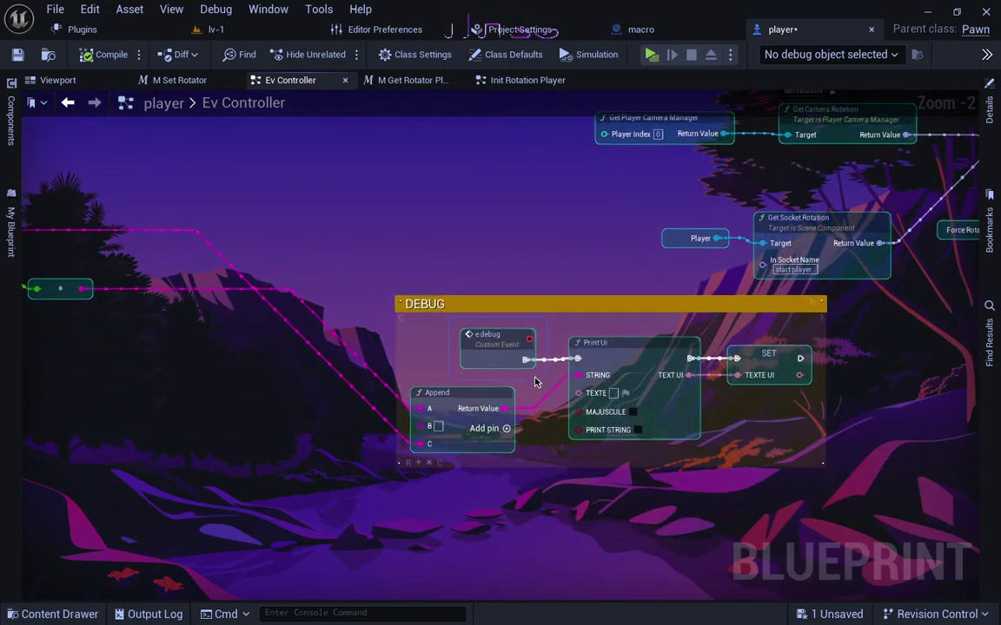
{"action": "scroll", "coordinate": [513, 408], "scroll_direction": "down", "scroll_amount": 4}
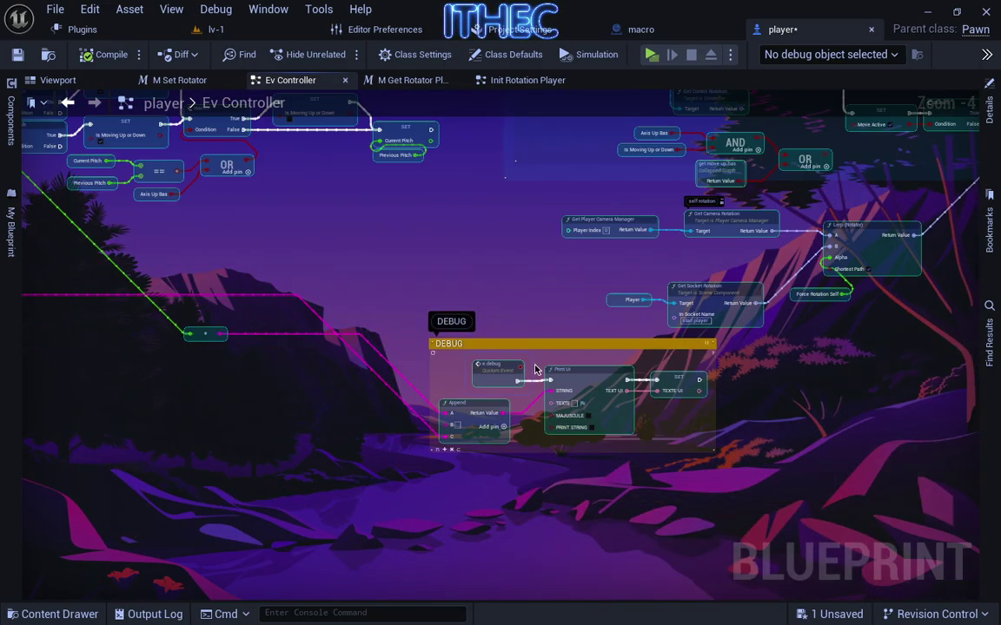
{"action": "right_click_drag", "start_coordinate": [386, 256], "coordinate": [144, 376]}
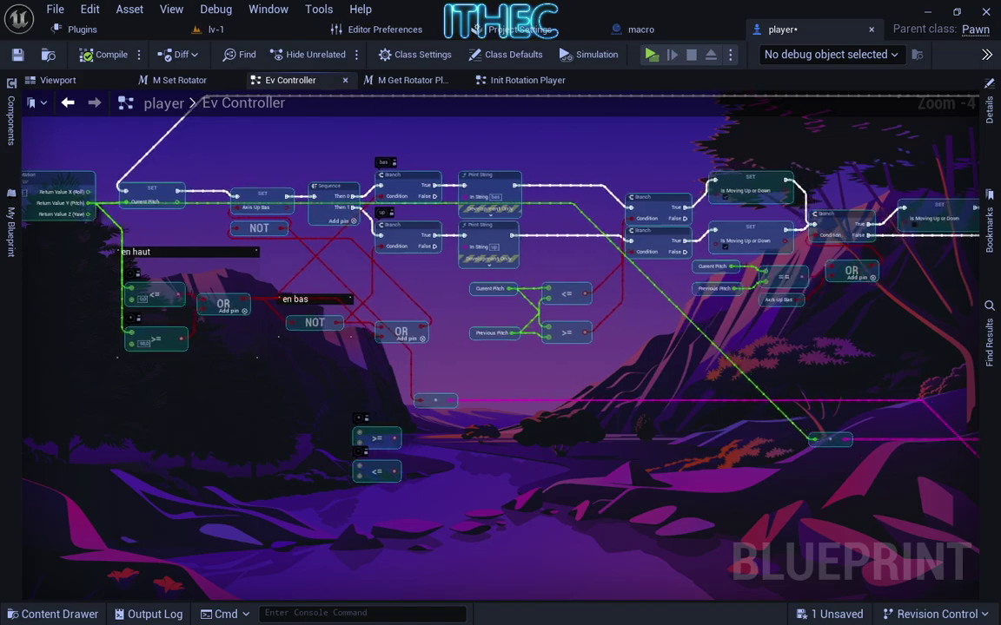
{"action": "scroll", "coordinate": [144, 376], "scroll_direction": "up", "scroll_amount": 2}
{"action": "mouse_move", "coordinate": [887, 107]}
{"action": "right_mouse_down"}
{"action": "mouse_move", "coordinate": [354, 263]}
{"action": "mouse_move", "coordinate": [458, 385]}
{"action": "mouse_move", "coordinate": [469, 418]}
{"action": "right_mouse_up"}
{"action": "scroll", "coordinate": [354, 263], "scroll_direction": "down", "scroll_amount": 2}
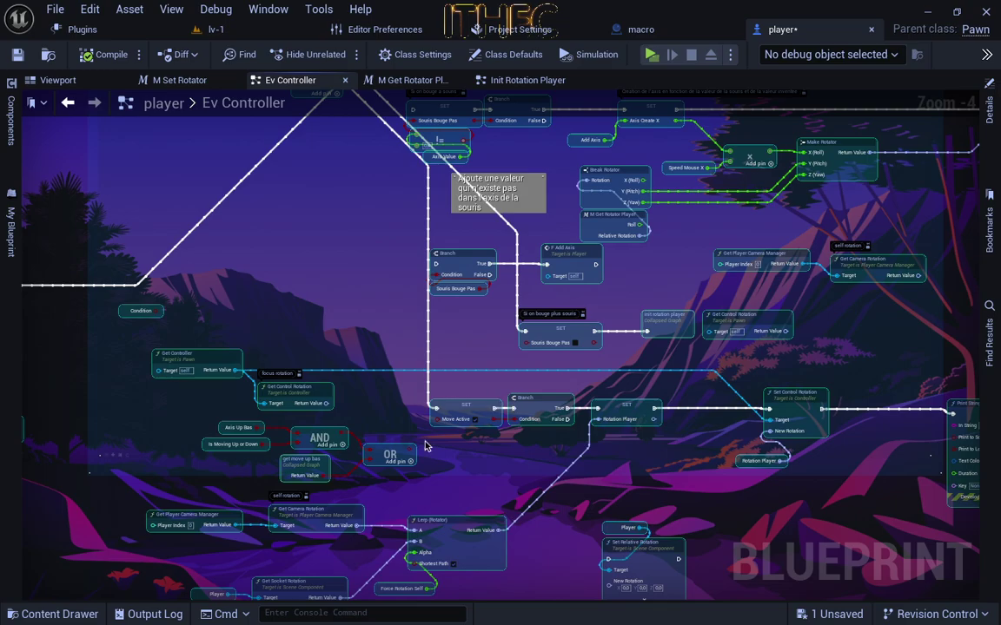
{"action": "scroll", "coordinate": [357, 432], "scroll_direction": "down", "scroll_amount": 1}
{"action": "right_click_drag", "start_coordinate": [358, 432], "coordinate": [735, 380]}
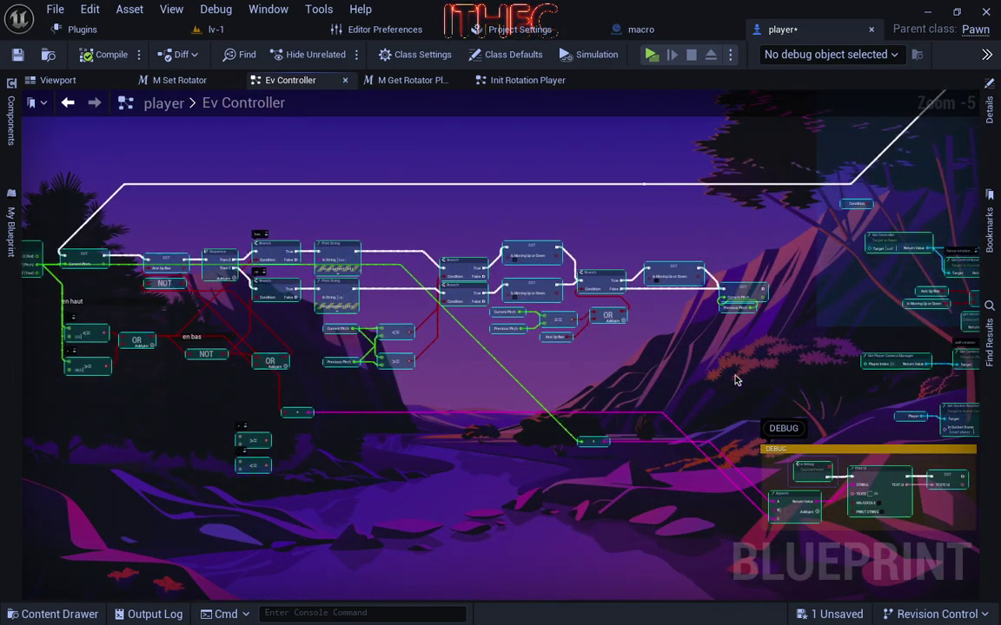
{"action": "scroll", "coordinate": [690, 322], "scroll_direction": "up", "scroll_amount": 2}
{"action": "right_click_drag", "start_coordinate": [891, 377], "coordinate": [532, 418]}
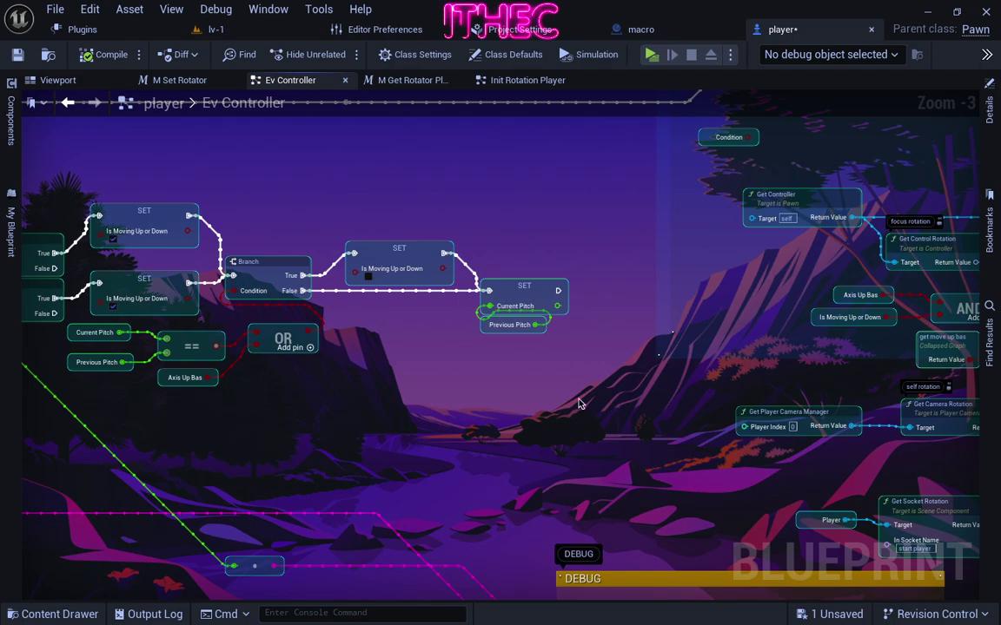
{"action": "key", "text": "super"}
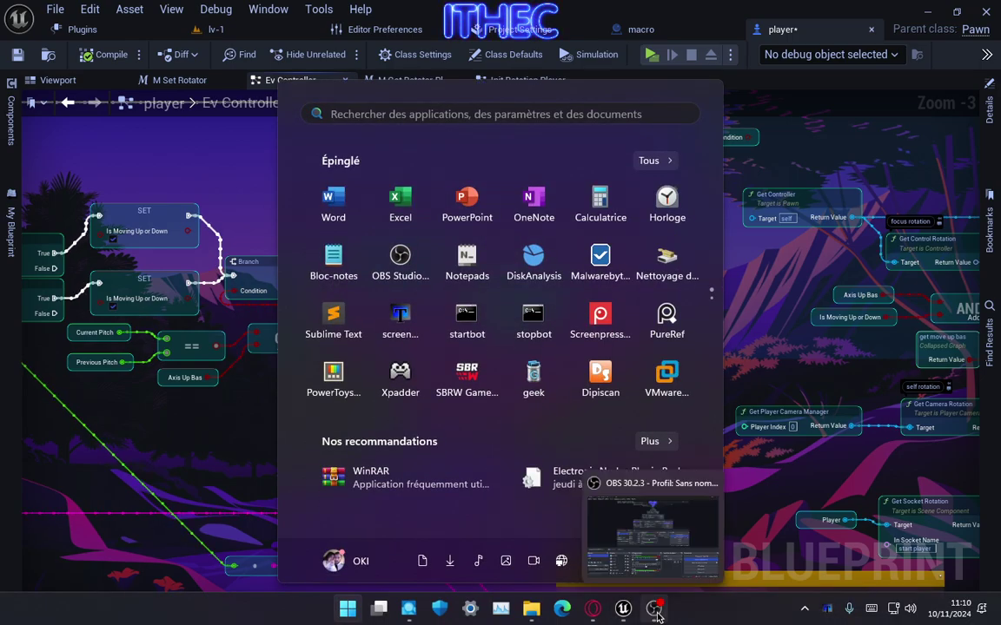
{"action": "left_click", "coordinate": [658, 612]}
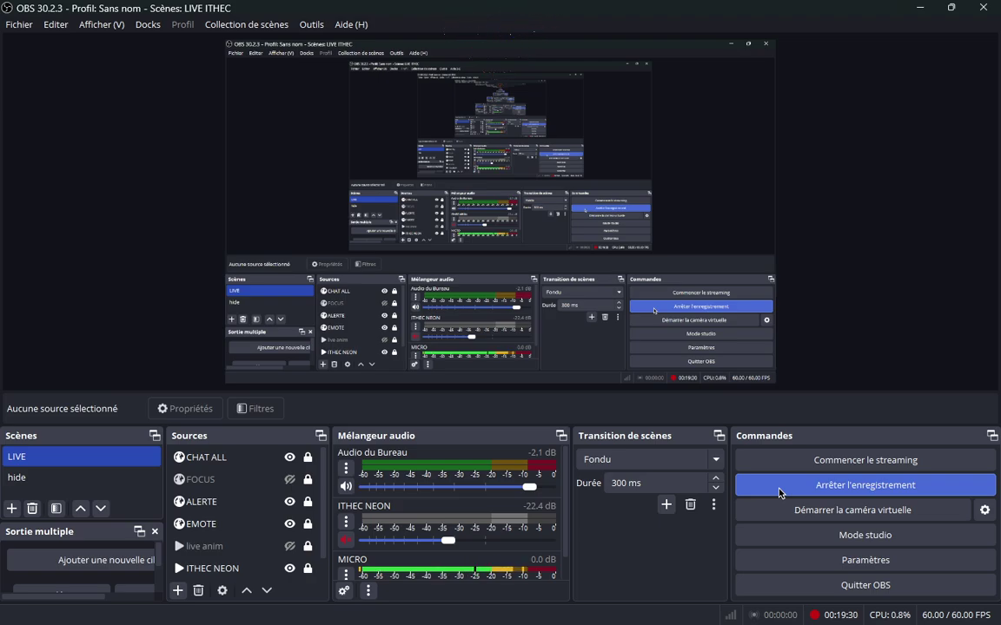
{"action": "key", "text": "alt+Tab"}
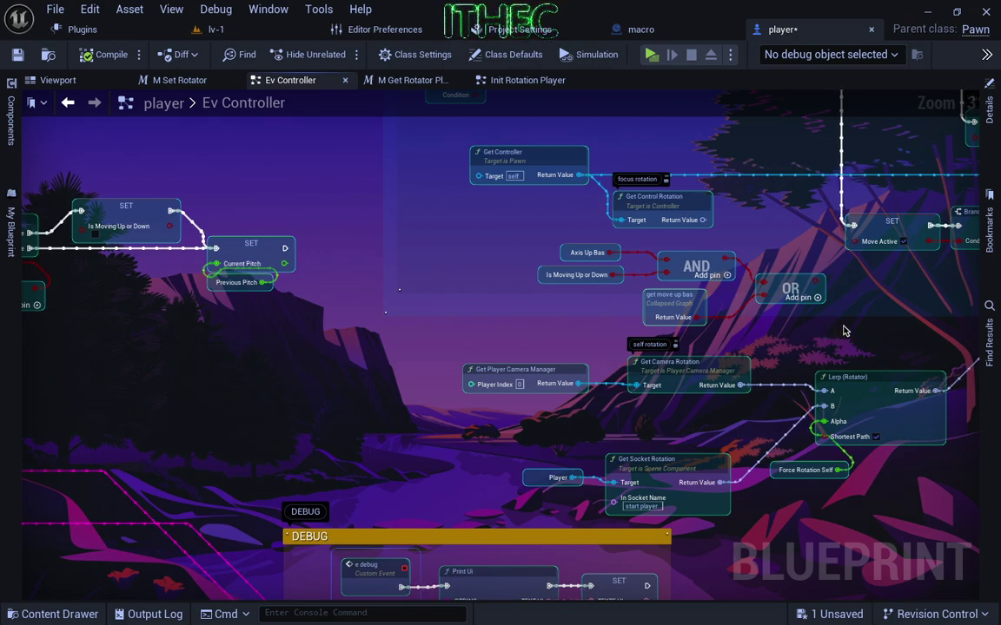
Bring the Get Controller rotation nodes into view and briefly check the OBS window
{"action": "right_click_drag", "start_coordinate": [862, 310], "coordinate": [674, 464]}
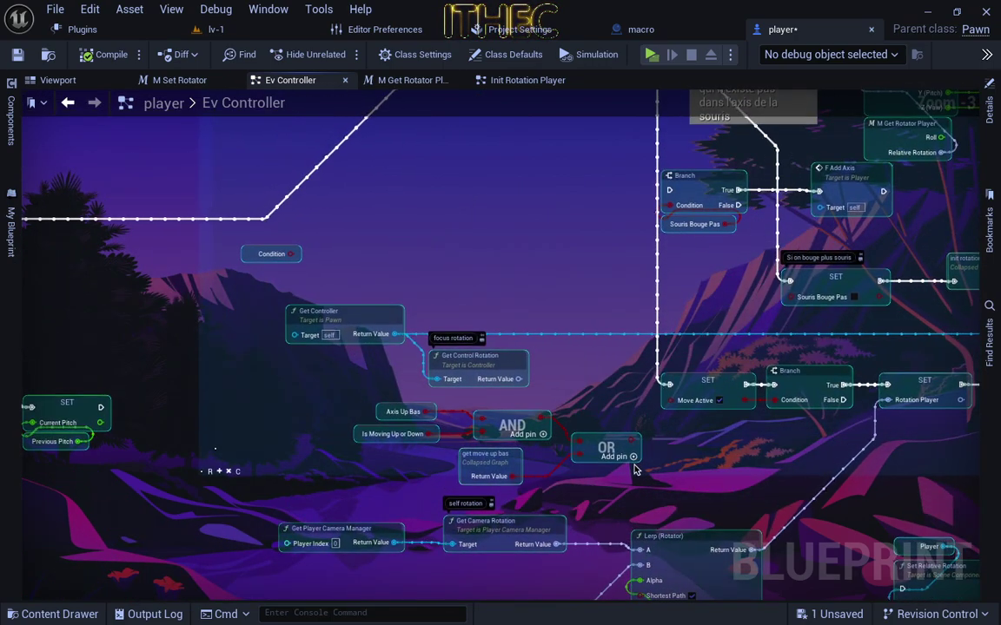
{"action": "key", "text": "alt+Tab"}
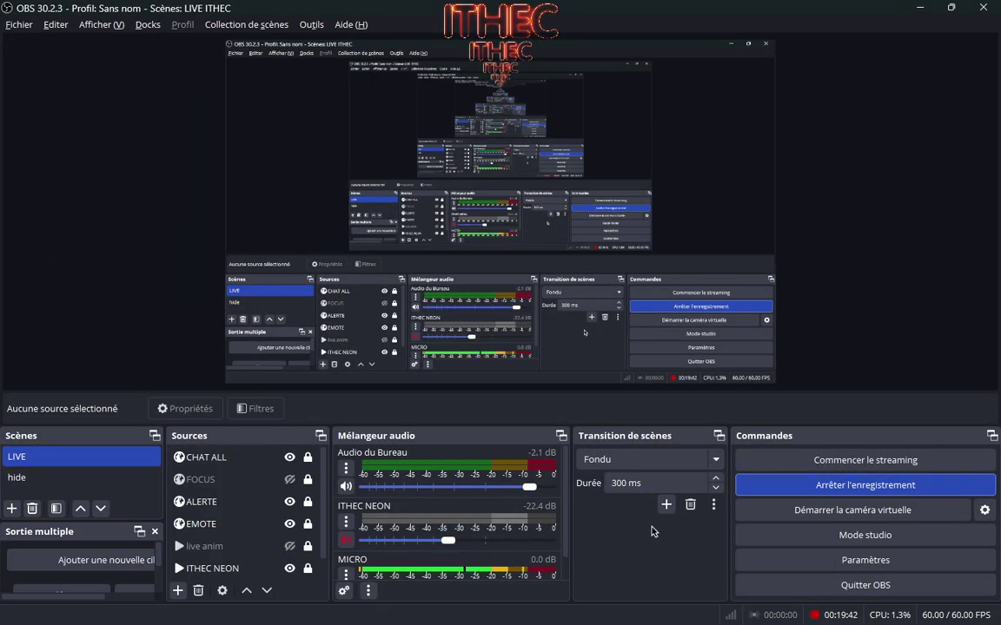
{"action": "key", "text": "alt+Tab"}
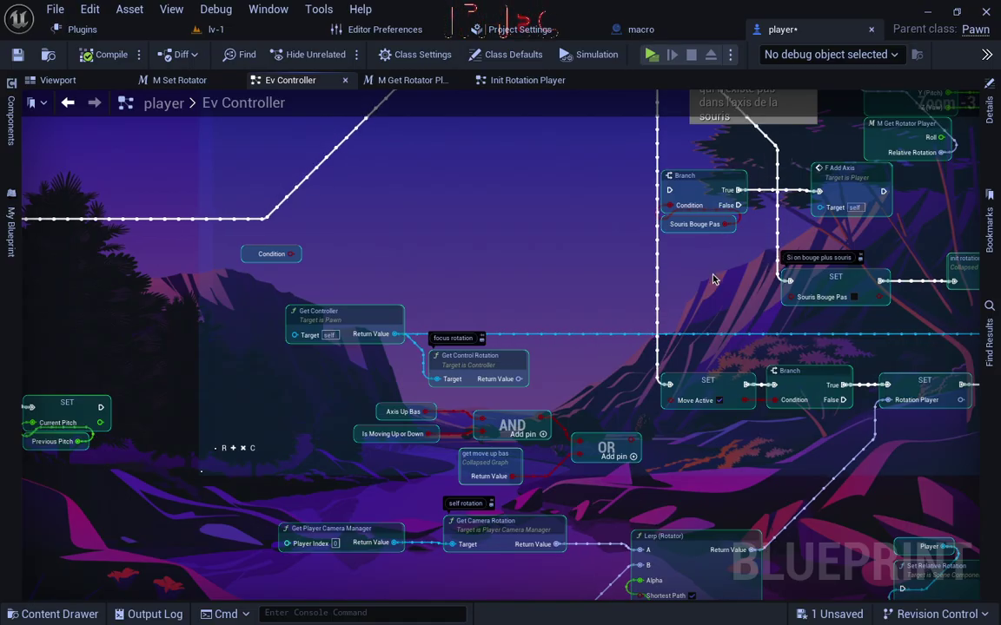
Pan over the Branch, pitch SET, camera-rotation and Lerp nodes, then switch to OBS
{"action": "right_click_drag", "start_coordinate": [708, 231], "coordinate": [484, 390]}
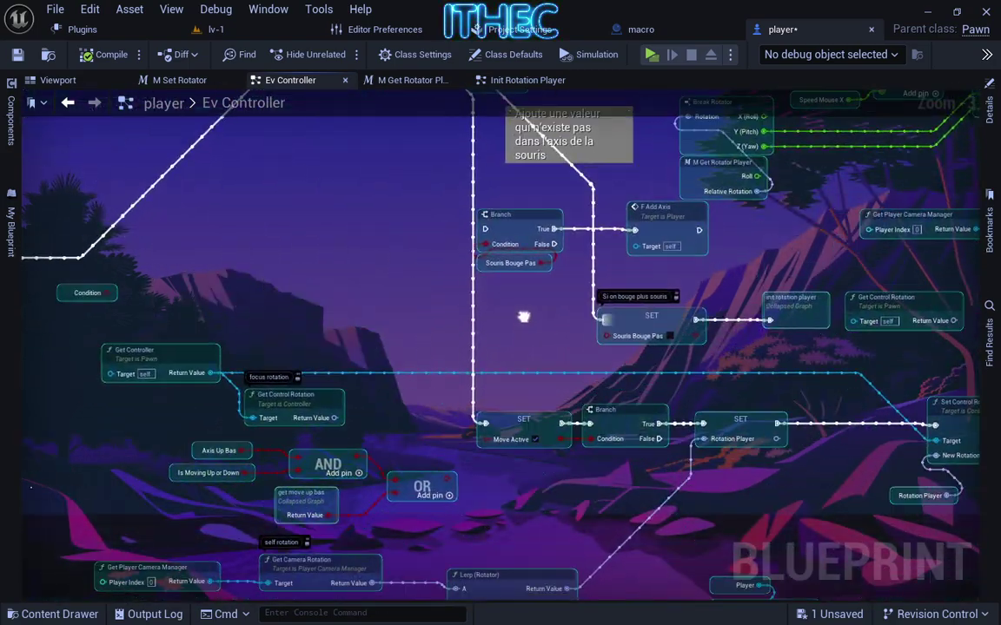
{"action": "right_click_drag", "start_coordinate": [484, 390], "coordinate": [908, 163]}
{"action": "right_click_drag", "start_coordinate": [243, 312], "coordinate": [714, 271]}
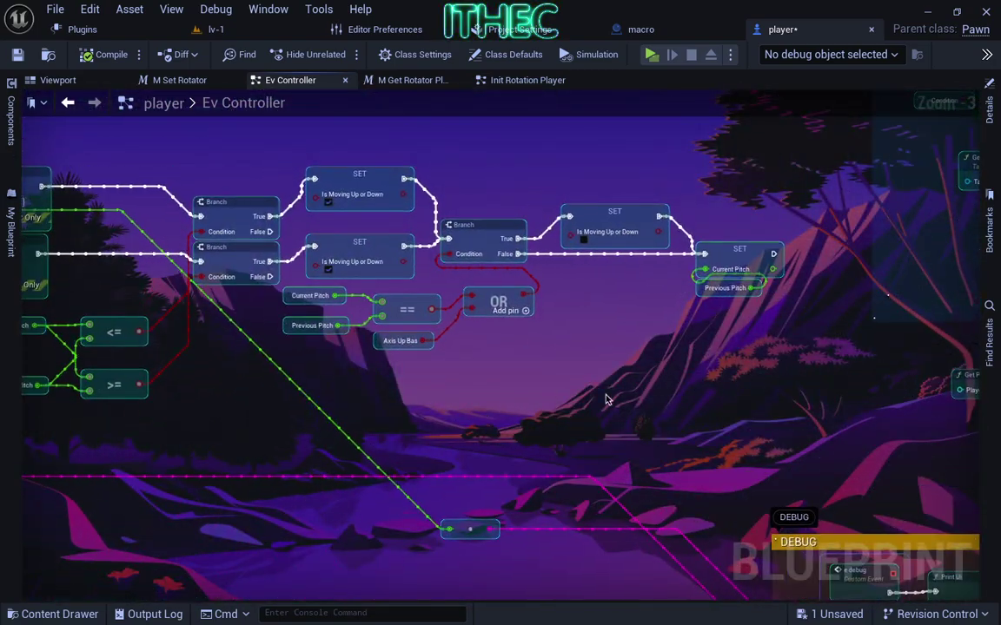
{"action": "right_click_drag", "start_coordinate": [840, 394], "coordinate": [560, 481]}
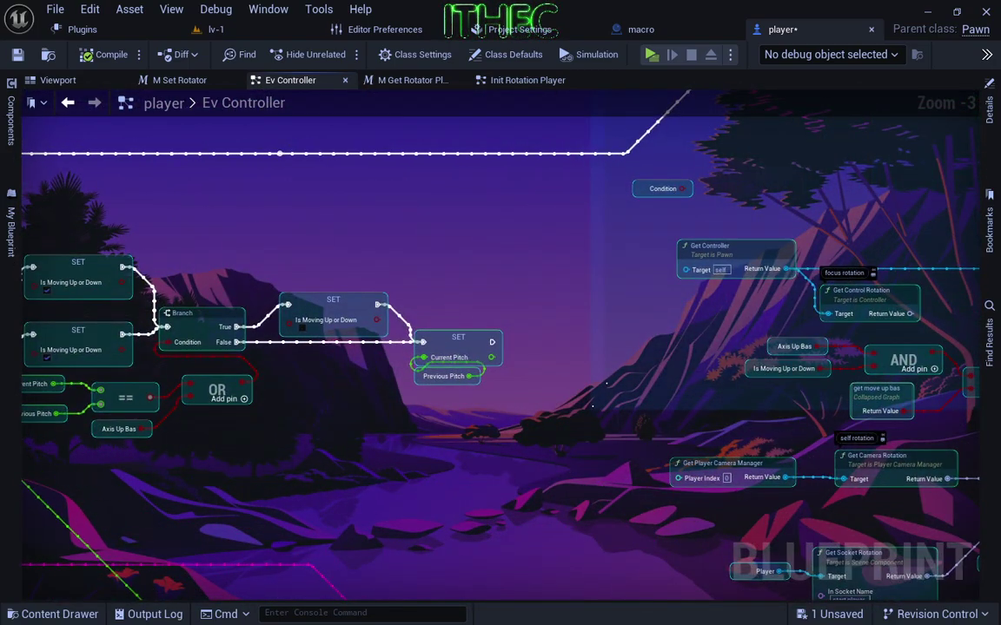
{"action": "right_click_drag", "start_coordinate": [720, 453], "coordinate": [555, 461]}
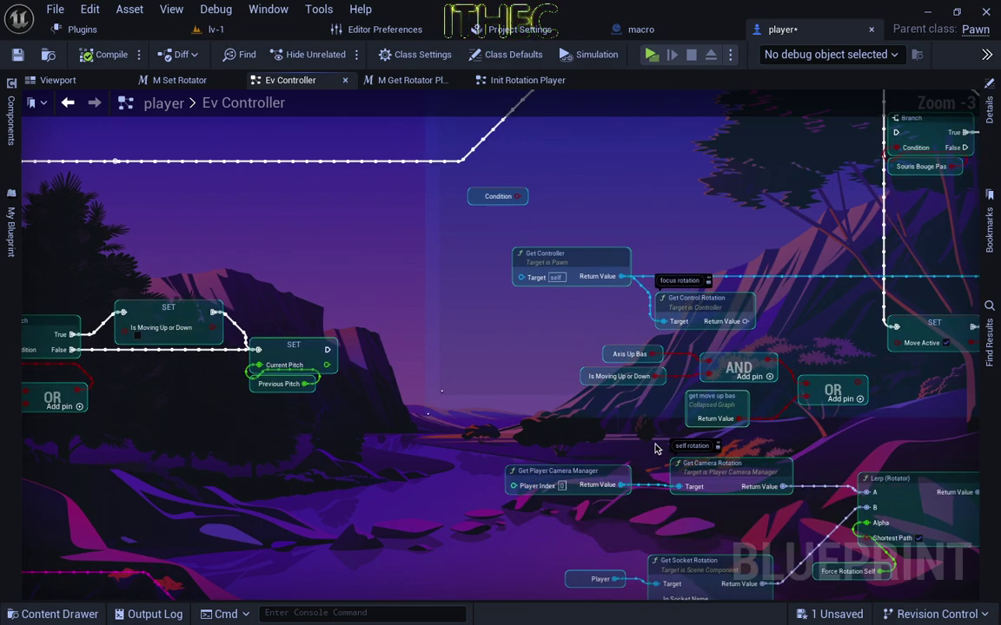
{"action": "key", "text": "alt+Tab"}
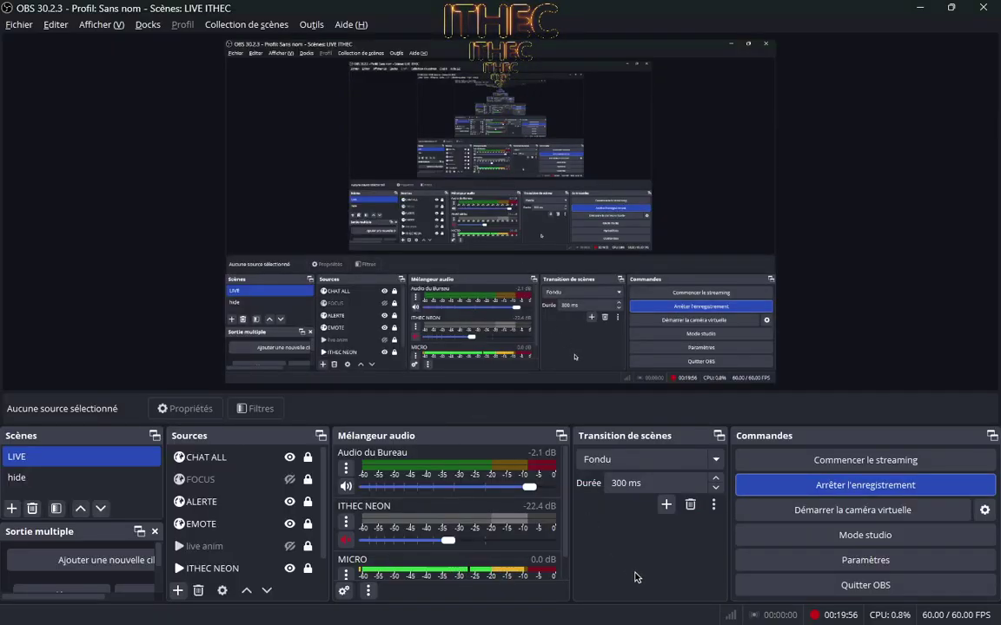
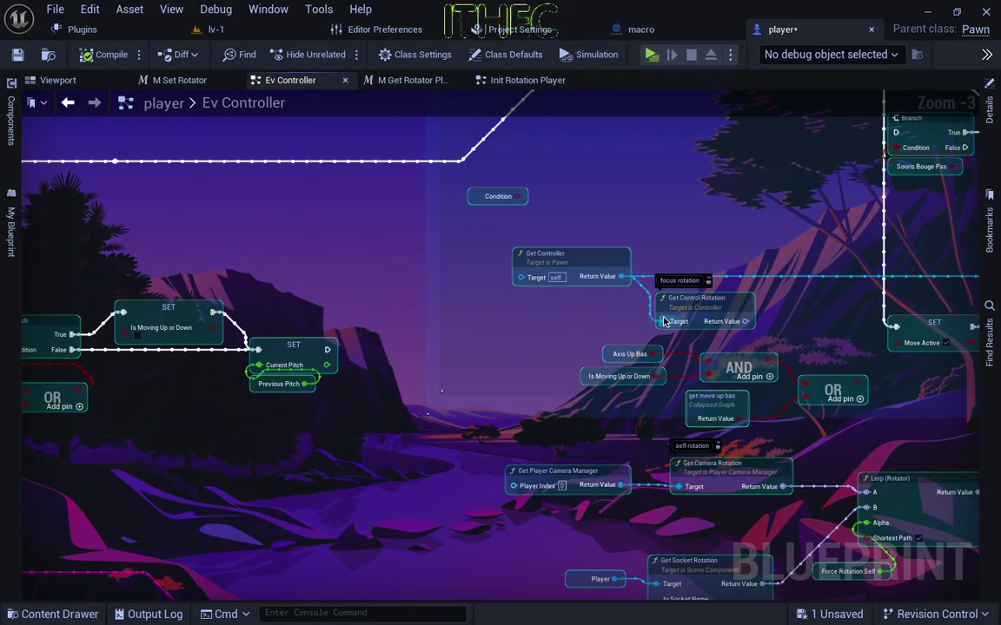
Pan and zoom the Ev Controller graph to centre the Mouse X Sequence block and its Add Axis branches
{"action": "right_click_drag", "start_coordinate": [715, 253], "coordinate": [563, 405]}
{"action": "scroll", "coordinate": [563, 405], "scroll_direction": "up", "scroll_amount": 1}
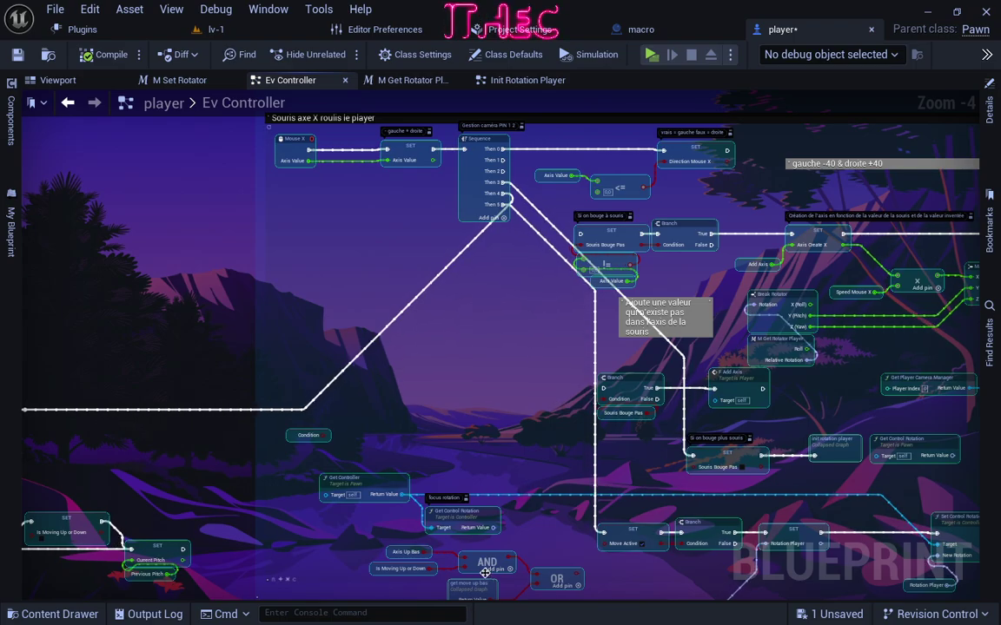
{"action": "mouse_move", "coordinate": [487, 511]}
{"action": "right_mouse_down"}
{"action": "mouse_move", "coordinate": [822, 489]}
{"action": "mouse_move", "coordinate": [431, 425]}
{"action": "right_mouse_up"}
{"action": "right_click", "coordinate": [357, 145]}
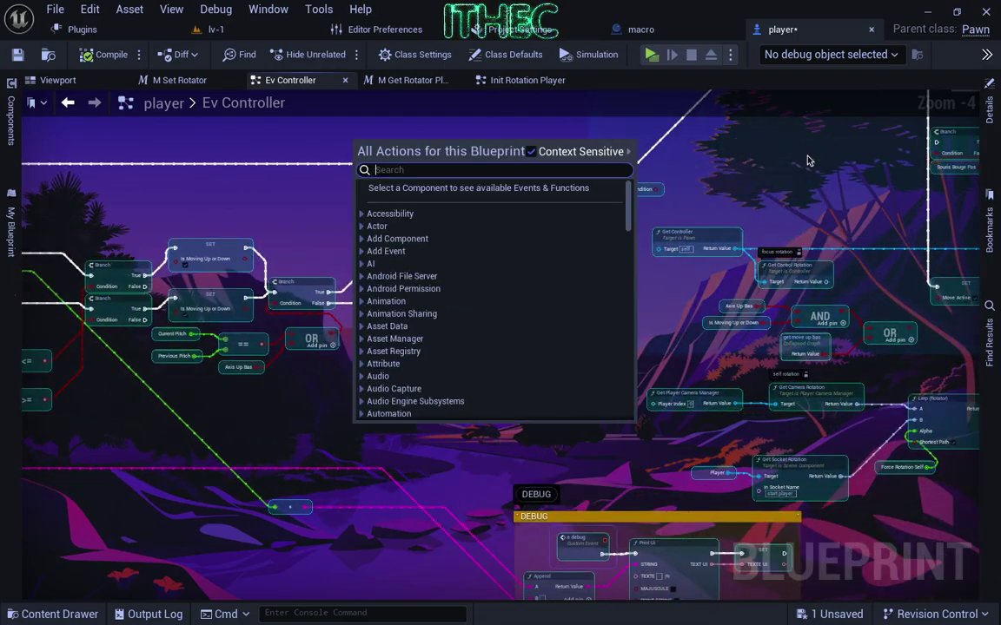
{"action": "right_click_drag", "start_coordinate": [868, 145], "coordinate": [520, 401]}
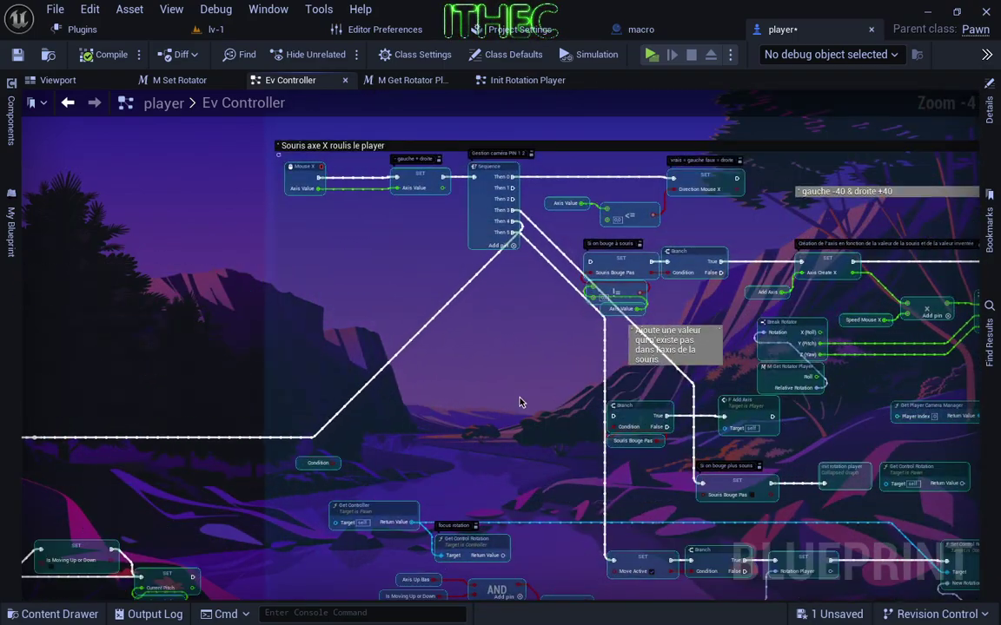
{"action": "scroll", "coordinate": [509, 346], "scroll_direction": "up", "scroll_amount": 2}
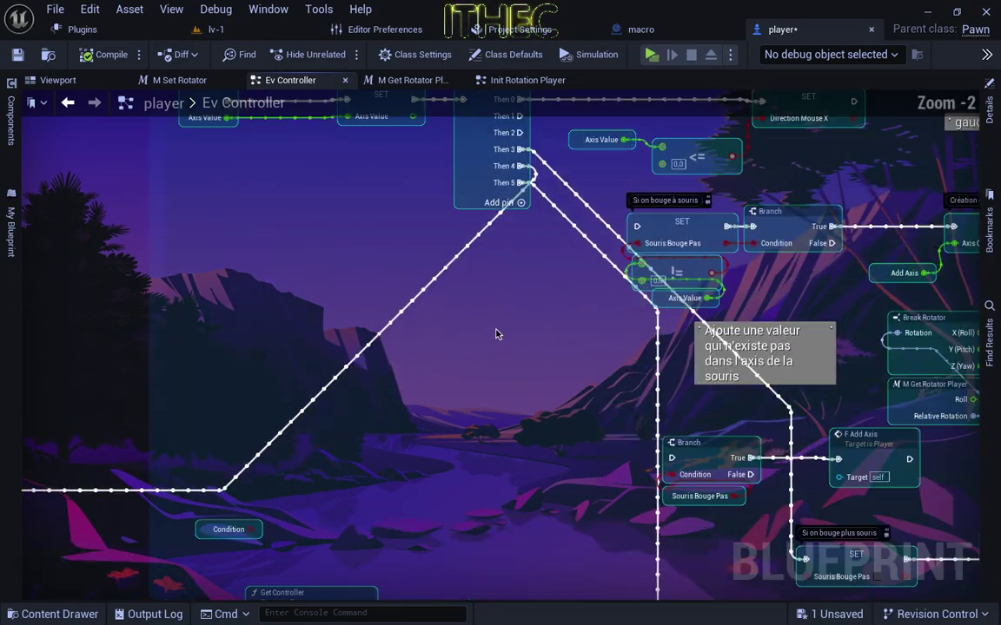
{"action": "right_click_drag", "start_coordinate": [559, 337], "coordinate": [509, 407]}
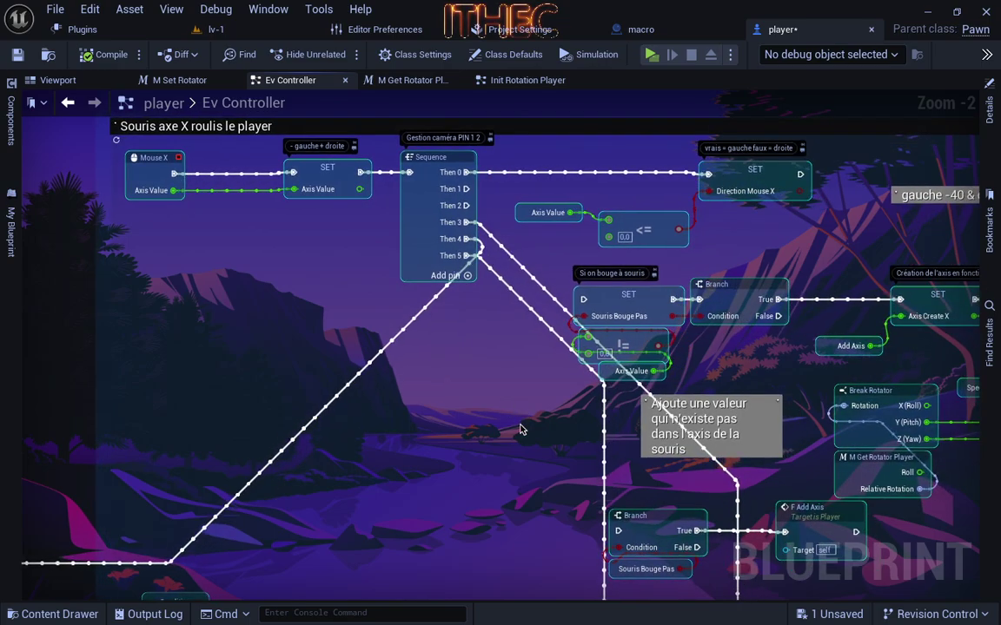
{"action": "mouse_move", "coordinate": [536, 462]}
{"action": "right_mouse_down"}
{"action": "mouse_move", "coordinate": [470, 409]}
{"action": "mouse_move", "coordinate": [202, 378]}
{"action": "mouse_move", "coordinate": [126, 339]}
{"action": "right_mouse_up"}
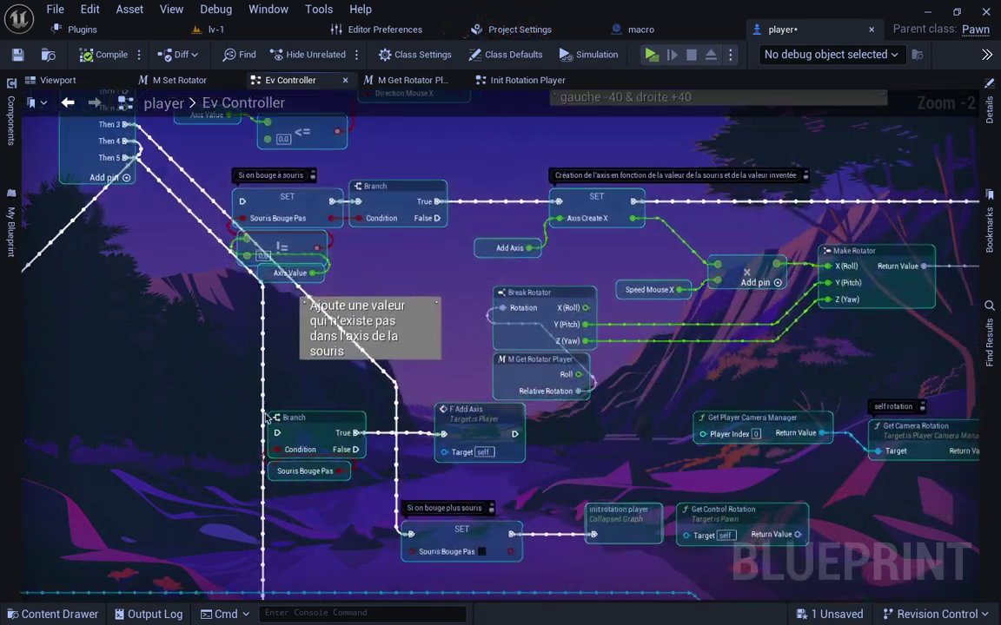
{"action": "mouse_move", "coordinate": [572, 426]}
{"action": "right_mouse_down"}
{"action": "mouse_move", "coordinate": [496, 387]}
{"action": "mouse_move", "coordinate": [653, 411]}
{"action": "mouse_move", "coordinate": [693, 429]}
{"action": "right_mouse_up"}
{"action": "scroll", "coordinate": [693, 429], "scroll_direction": "up", "scroll_amount": 1}
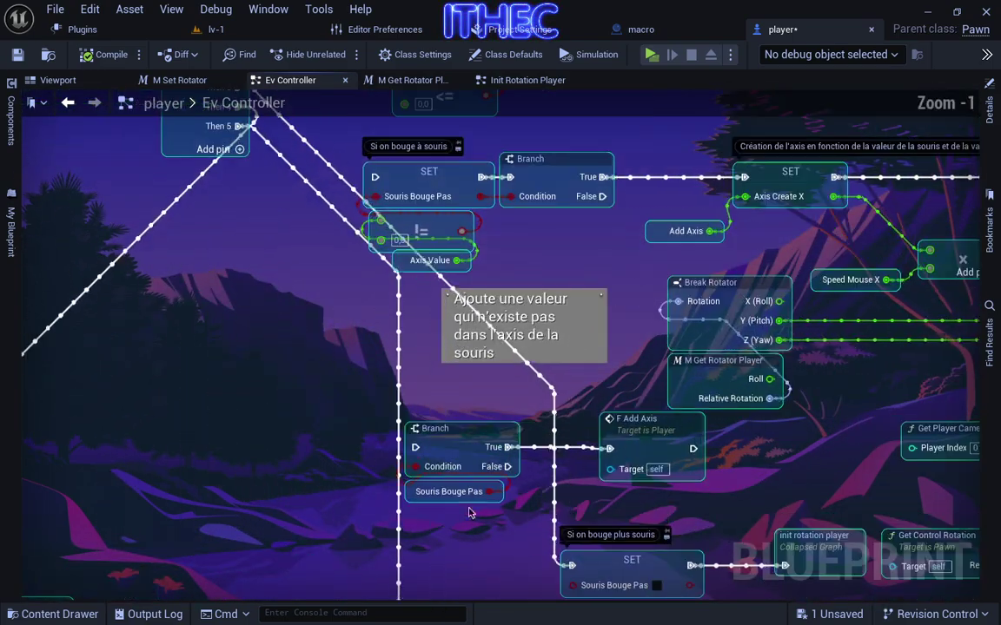
{"action": "right_click_drag", "start_coordinate": [520, 397], "coordinate": [785, 523]}
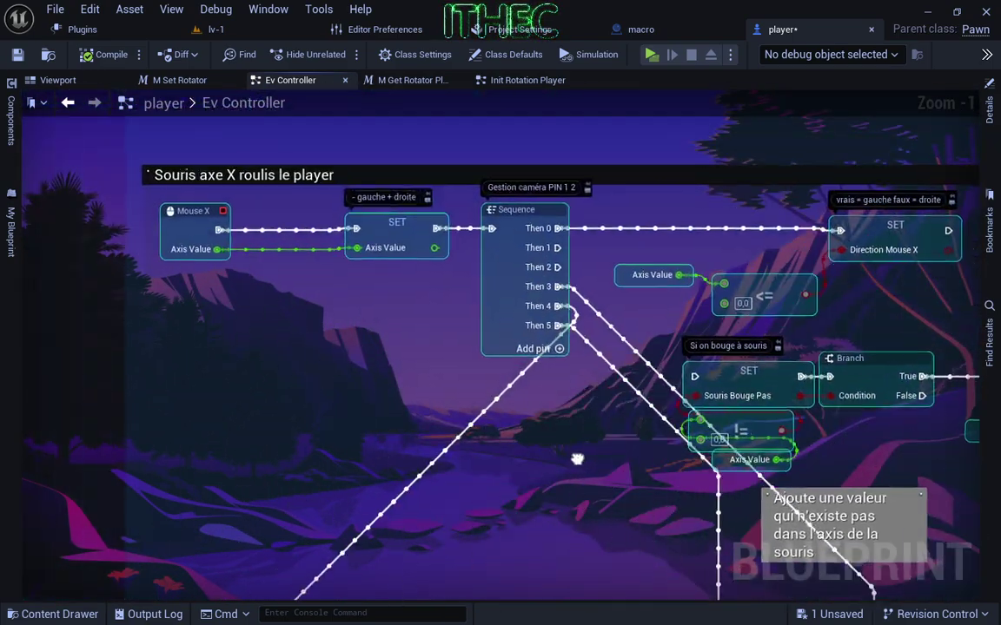
{"action": "scroll", "coordinate": [279, 286], "scroll_direction": "up", "scroll_amount": 1}
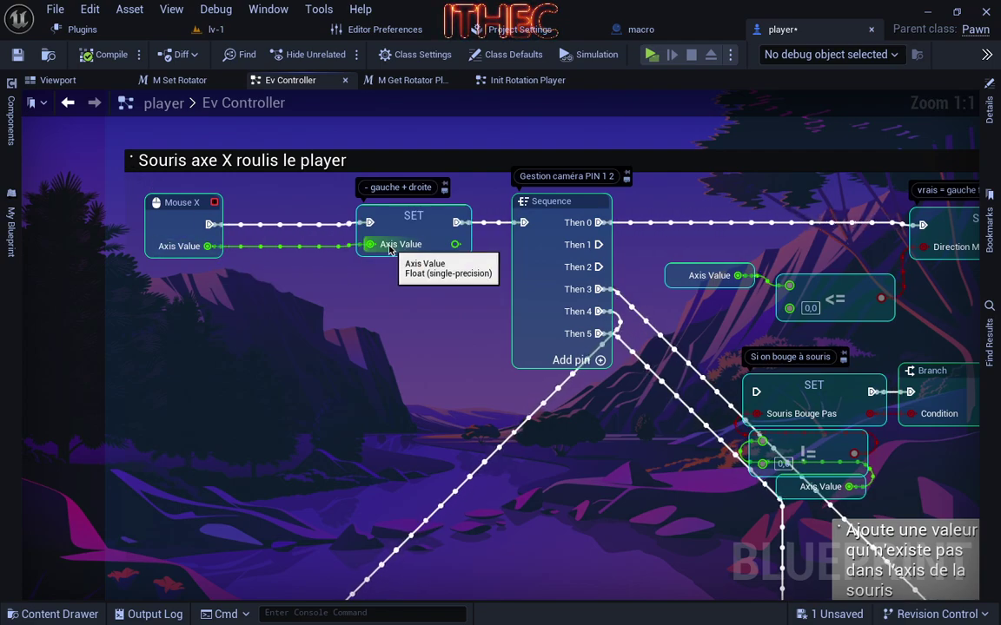
{"action": "right_click_drag", "start_coordinate": [379, 287], "coordinate": [529, 315]}
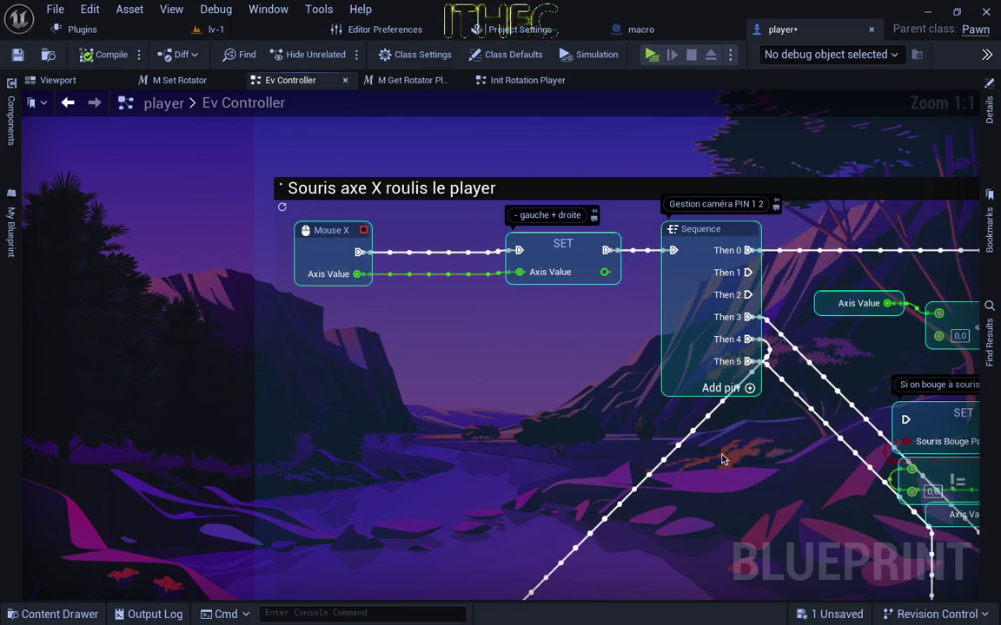
{"action": "right_click_drag", "start_coordinate": [719, 462], "coordinate": [365, 287]}
{"action": "right_click_drag", "start_coordinate": [639, 337], "coordinate": [426, 297]}
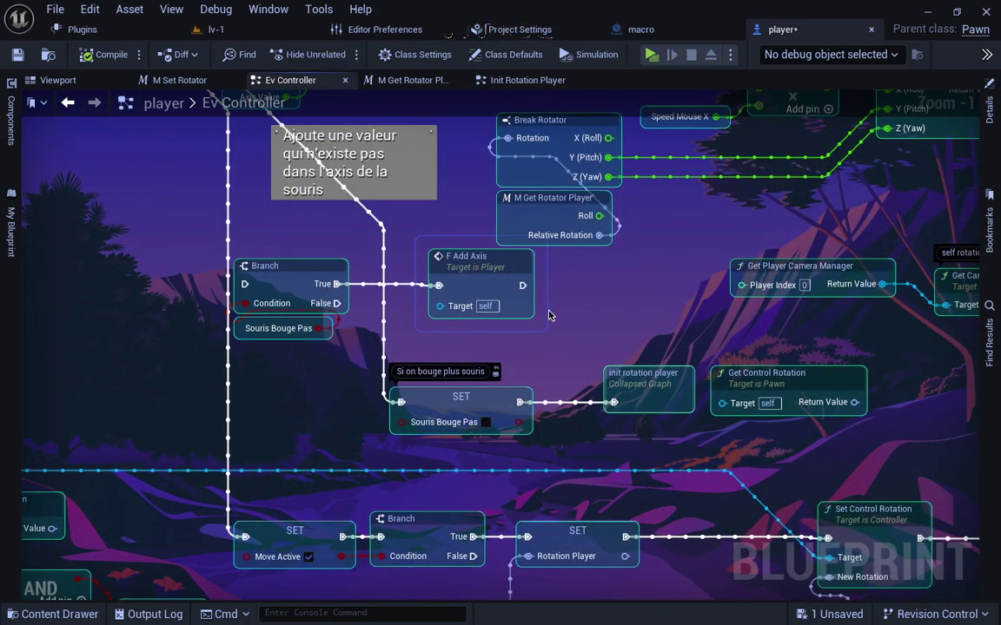
{"action": "mouse_move", "coordinate": [612, 226]}
{"action": "right_mouse_down"}
{"action": "mouse_move", "coordinate": [563, 470]}
{"action": "mouse_move", "coordinate": [217, 459]}
{"action": "mouse_move", "coordinate": [784, 411]}
{"action": "right_mouse_up"}
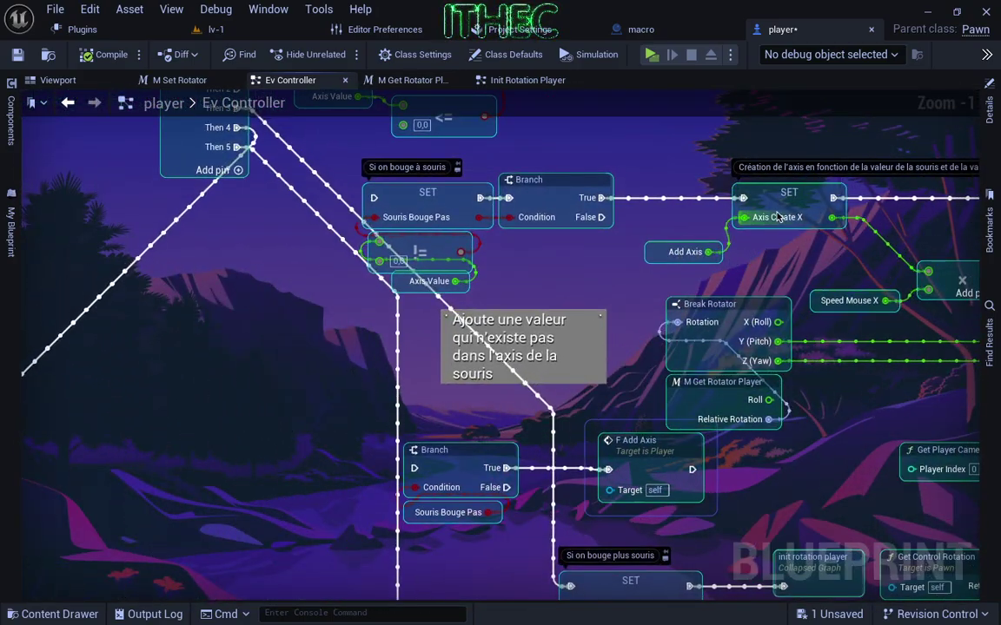
{"action": "right_click_drag", "start_coordinate": [842, 289], "coordinate": [591, 269]}
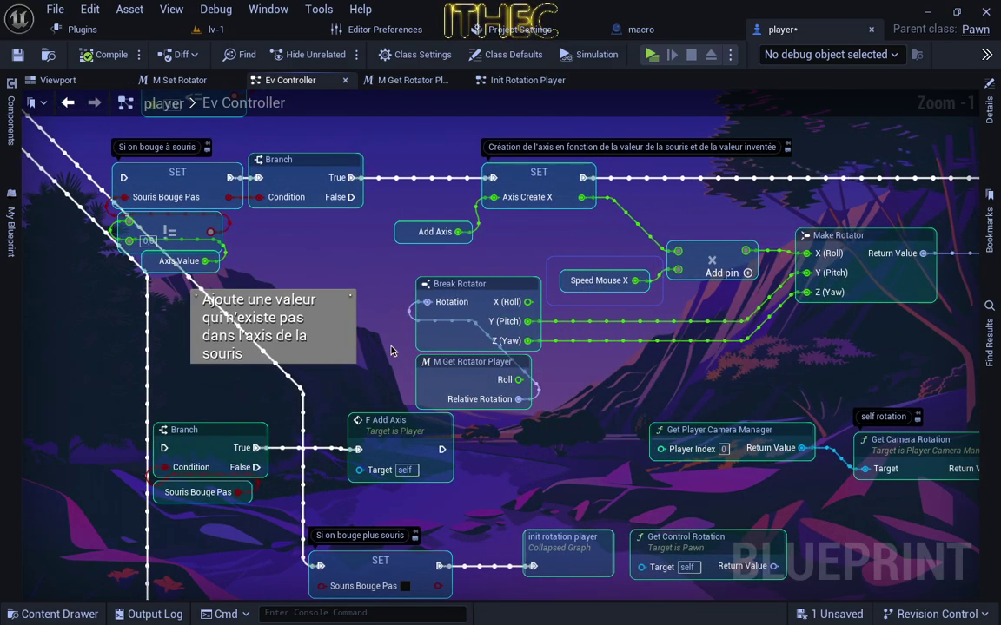
{"action": "right_click_drag", "start_coordinate": [533, 320], "coordinate": [498, 287]}
Inspect the Lerp (Rotator) node and the Set Relative Rotation node it feeds
{"action": "scroll", "coordinate": [498, 286], "scroll_direction": "down", "scroll_amount": 3}
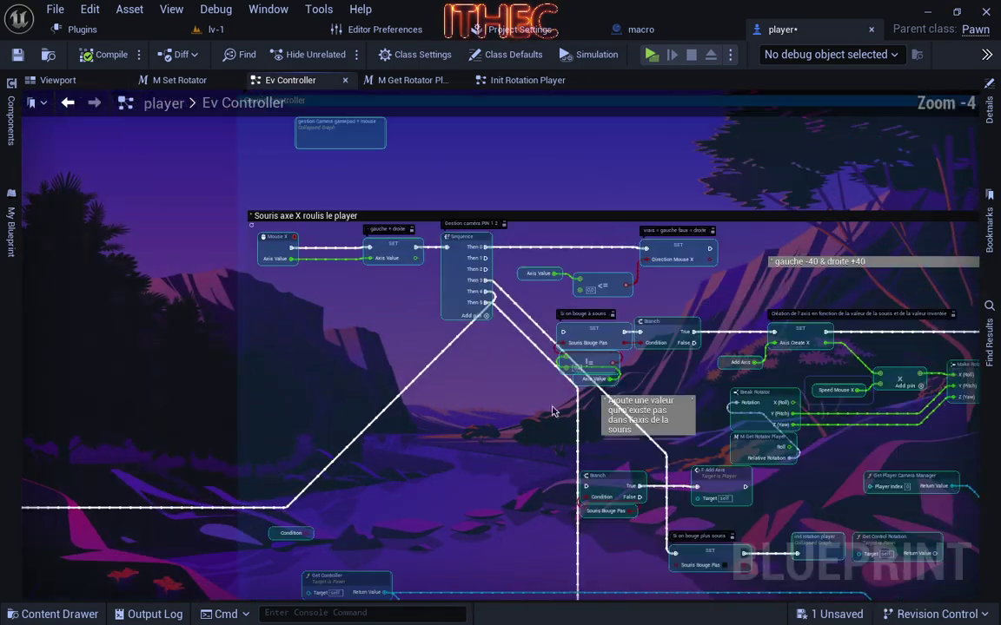
{"action": "right_click_drag", "start_coordinate": [569, 279], "coordinate": [561, 423]}
{"action": "scroll", "coordinate": [560, 423], "scroll_direction": "up", "scroll_amount": 2}
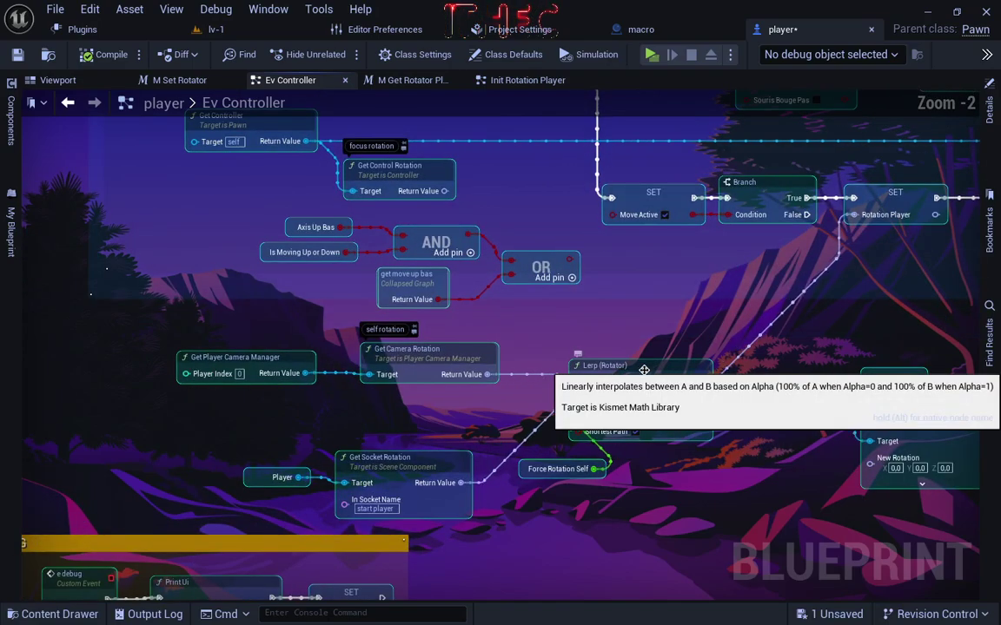
{"action": "right_click_drag", "start_coordinate": [782, 403], "coordinate": [526, 358]}
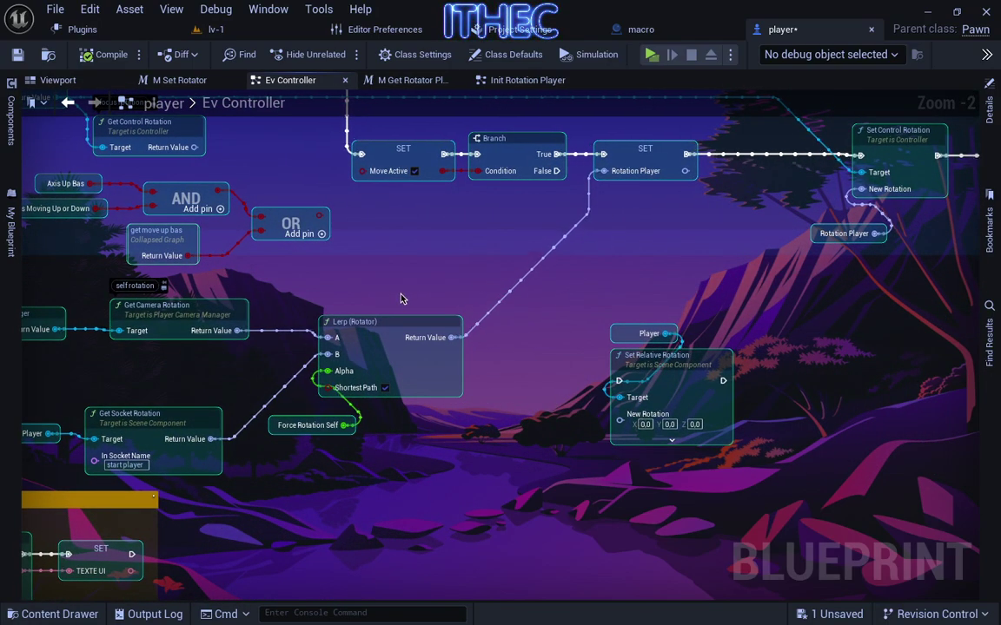
{"action": "mouse_move", "coordinate": [393, 301]}
{"action": "right_mouse_down"}
{"action": "mouse_move", "coordinate": [88, 331]}
{"action": "mouse_move", "coordinate": [631, 354]}
{"action": "mouse_move", "coordinate": [453, 317]}
{"action": "mouse_move", "coordinate": [451, 348]}
{"action": "right_mouse_up"}
{"action": "scroll", "coordinate": [89, 331], "scroll_direction": "down", "scroll_amount": 2}
{"action": "scroll", "coordinate": [456, 343], "scroll_direction": "up", "scroll_amount": 1}
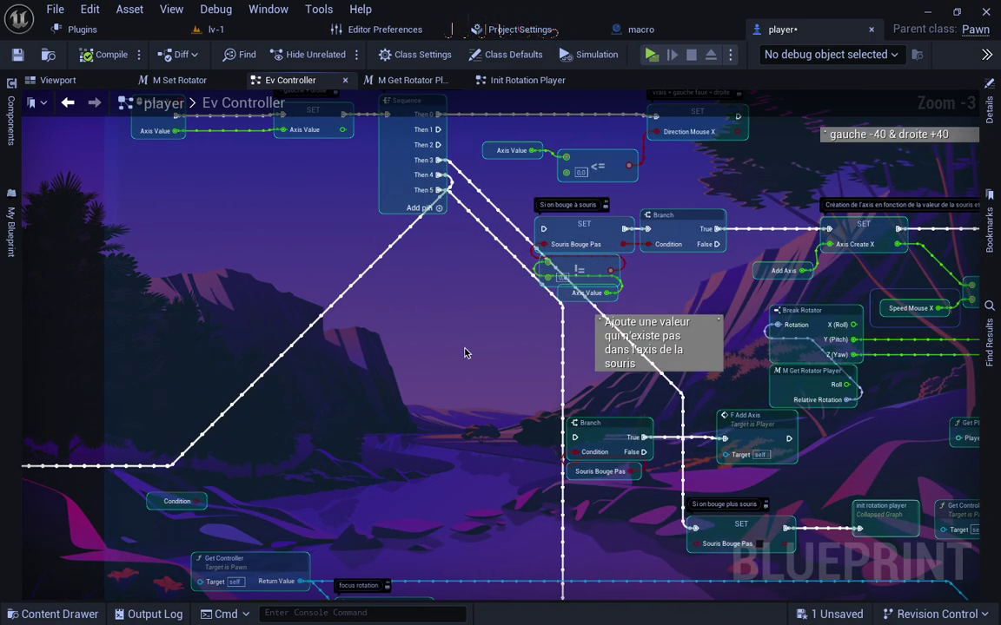
Inspect the Is Moving Up or Down pitch Sequence, Print String and SET nodes, then switch to OBS
{"action": "right_click_drag", "start_coordinate": [453, 351], "coordinate": [745, 304]}
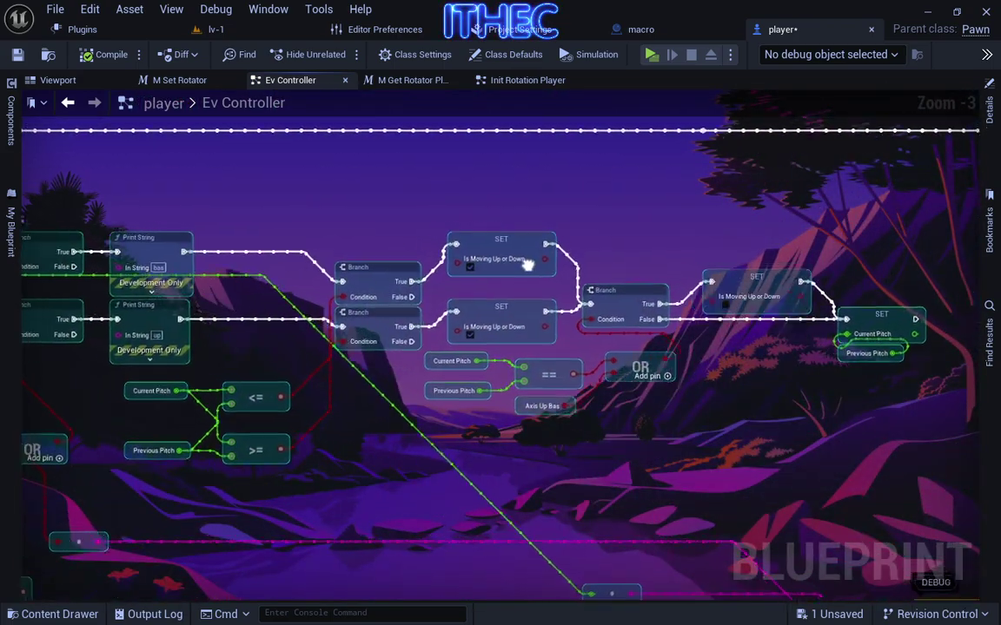
{"action": "right_click_drag", "start_coordinate": [296, 321], "coordinate": [779, 344]}
{"action": "scroll", "coordinate": [779, 343], "scroll_direction": "up", "scroll_amount": 1}
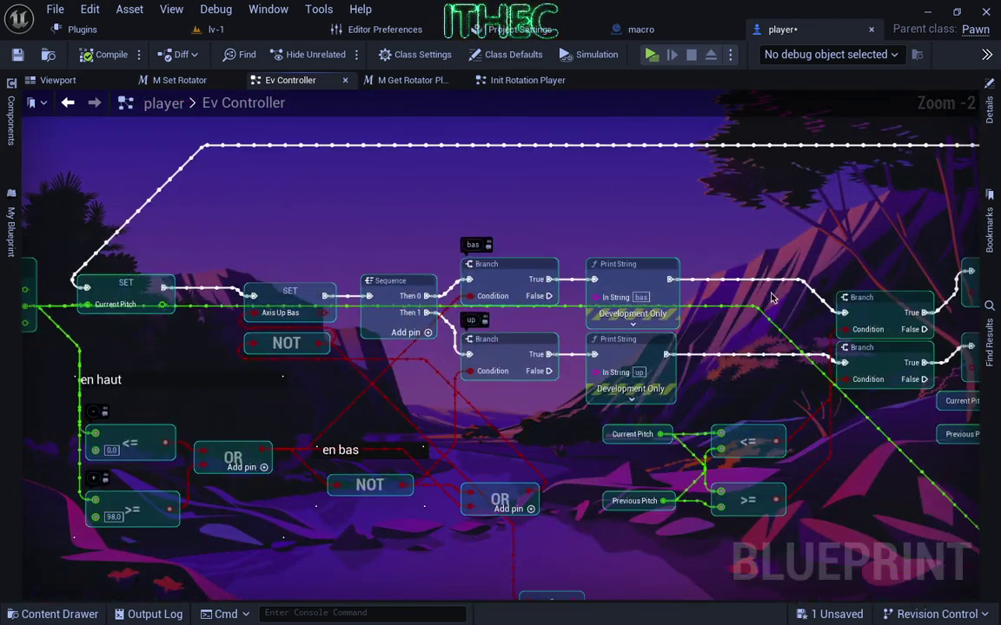
{"action": "right_click_drag", "start_coordinate": [912, 333], "coordinate": [708, 282]}
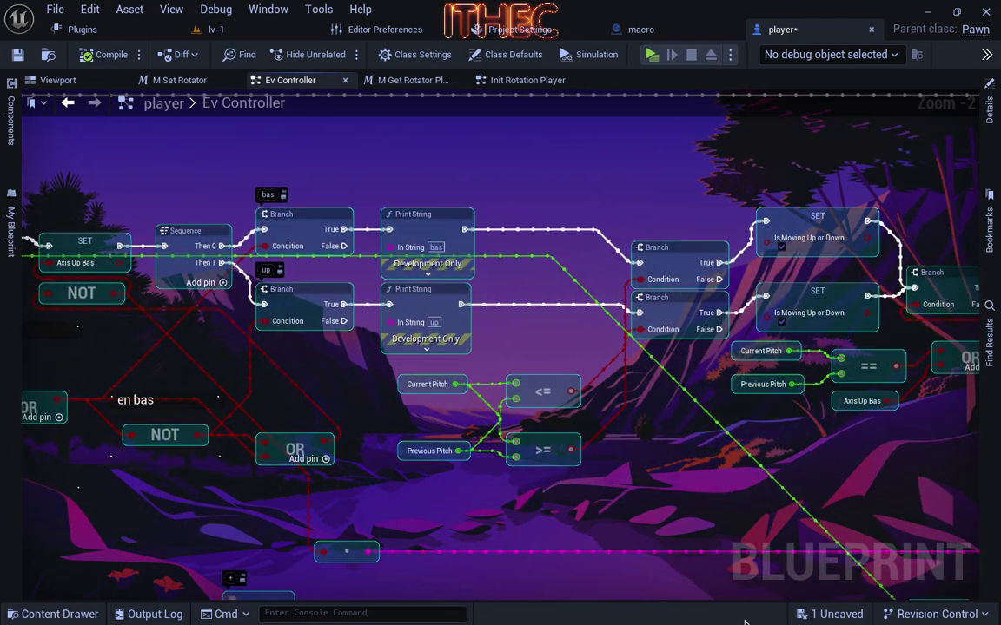
{"action": "key", "text": "alt+Tab"}
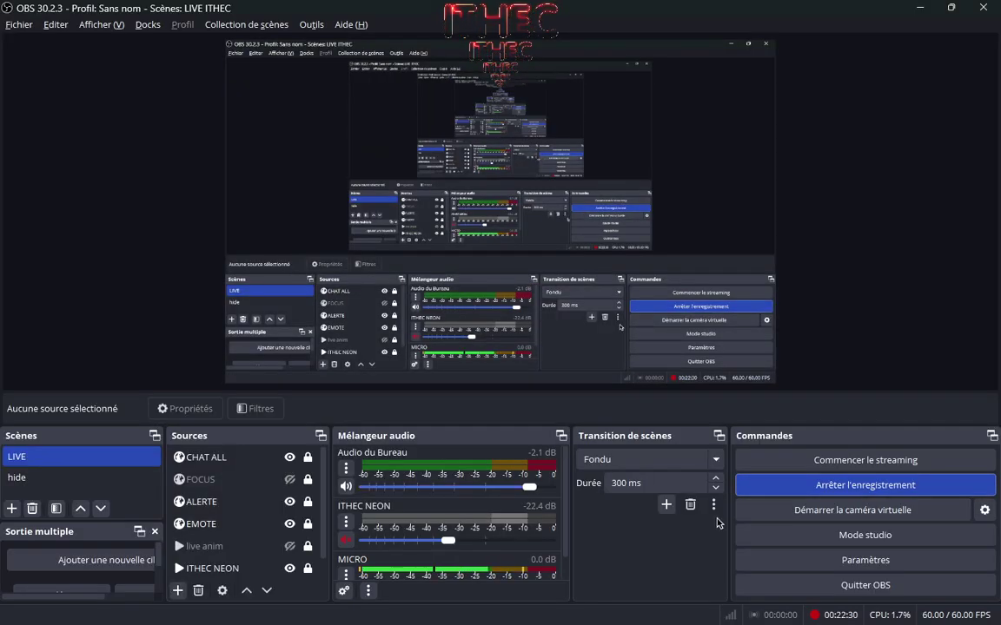